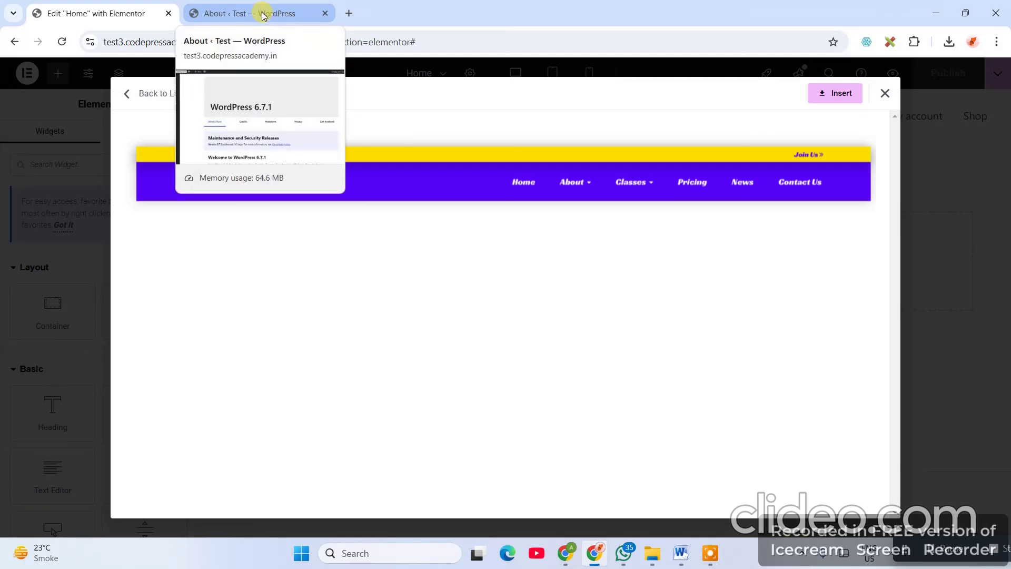
- Switch to the WordPress admin tab showing the About WordPress 6.7.1 page
left_click(260, 14)
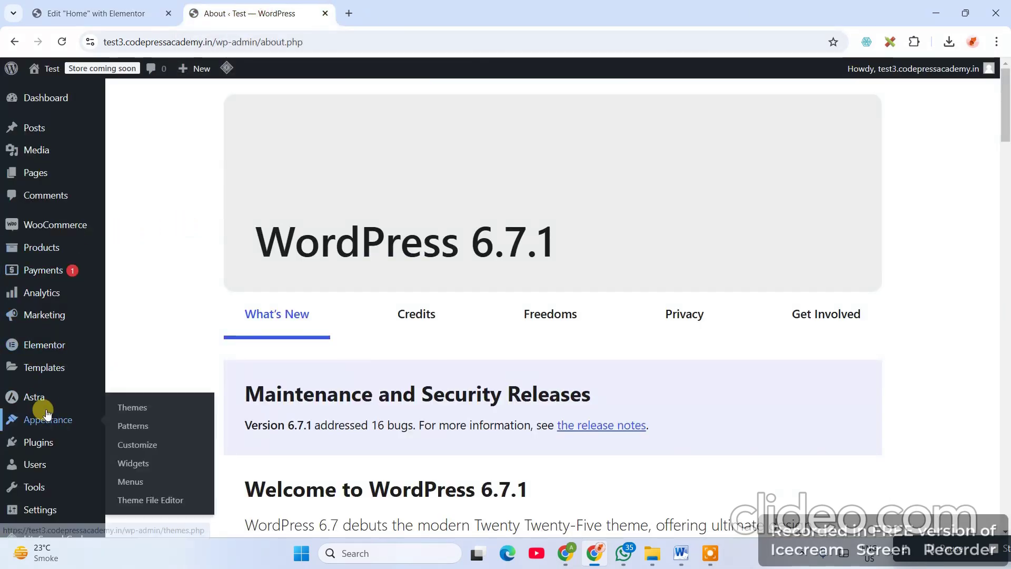
scroll(53, 330, "down", 1)
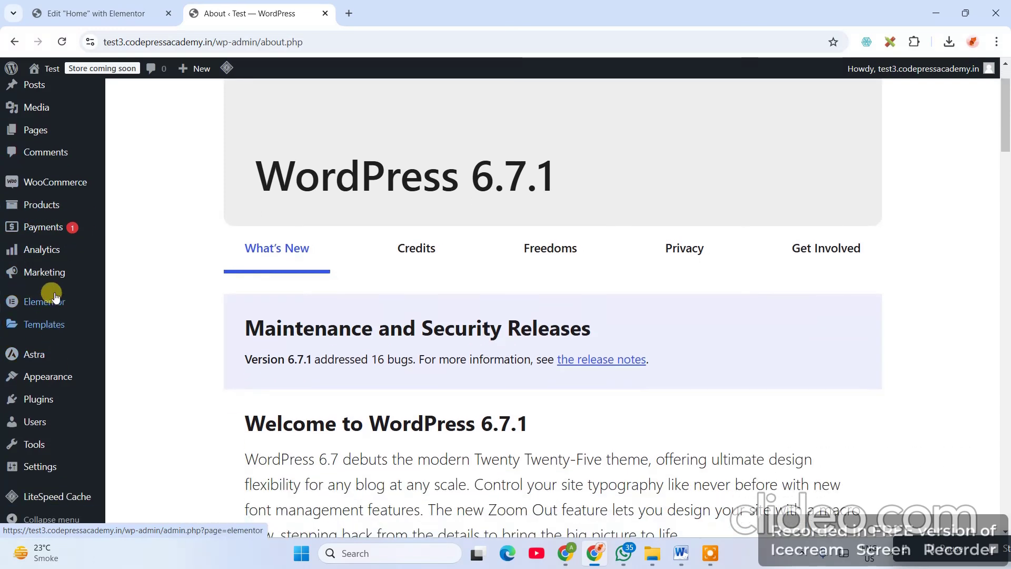
mouse_move(48, 300)
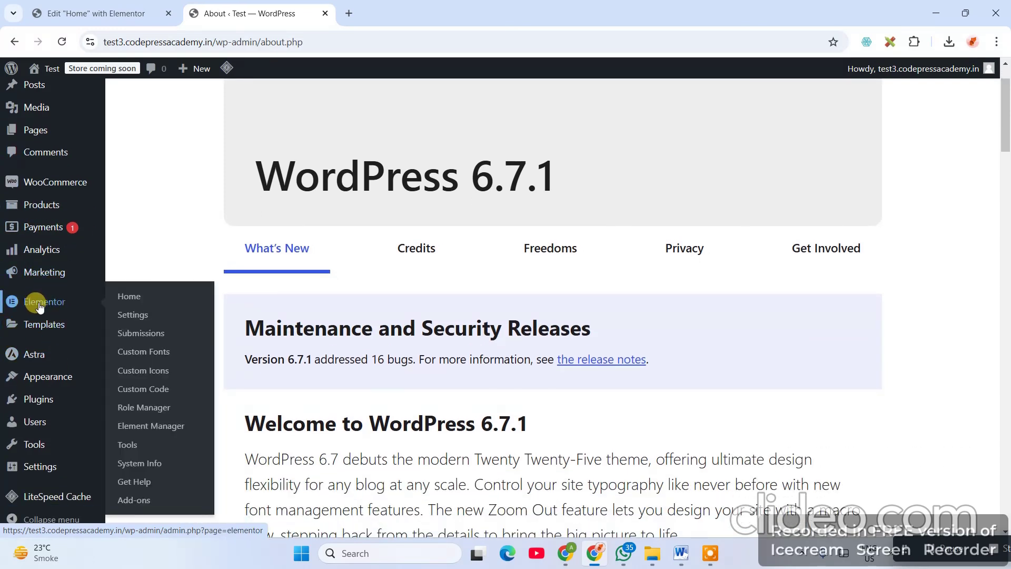
- Open Elementor's Settings page and go to its Advanced tab
left_click(136, 314)
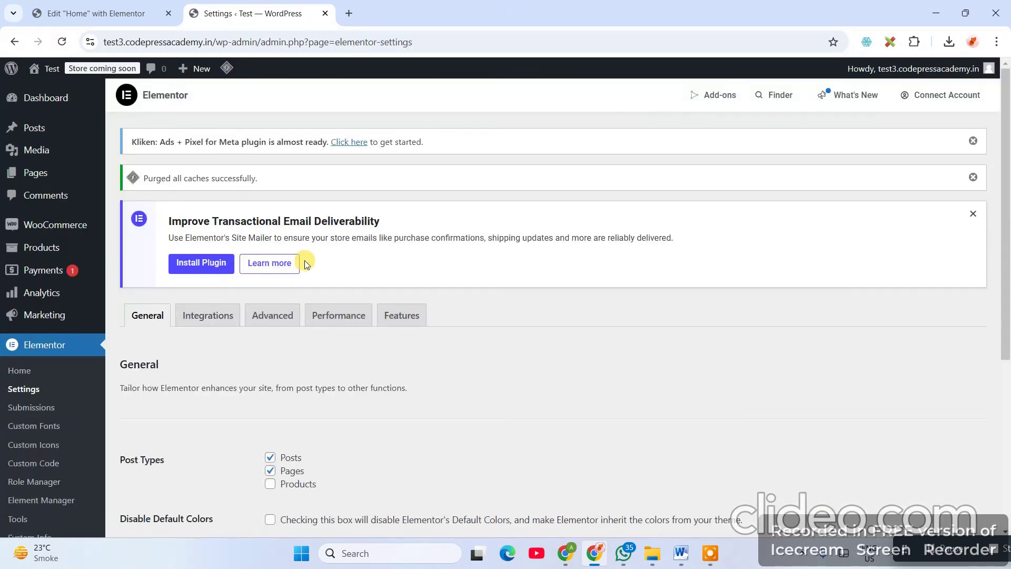
scroll(206, 316, "down", 3)
left_click(942, 557)
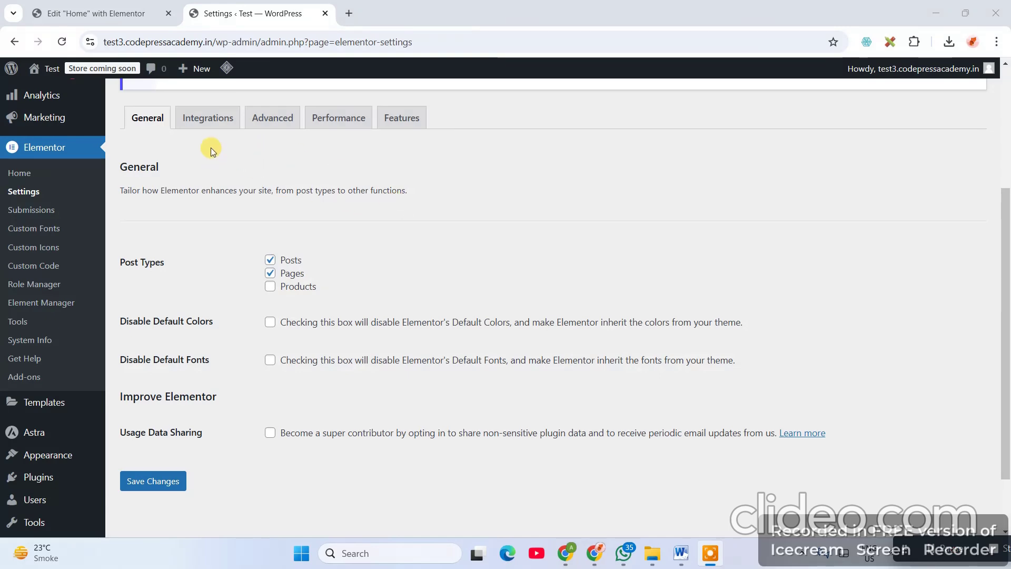
scroll(329, 410, "down", 2)
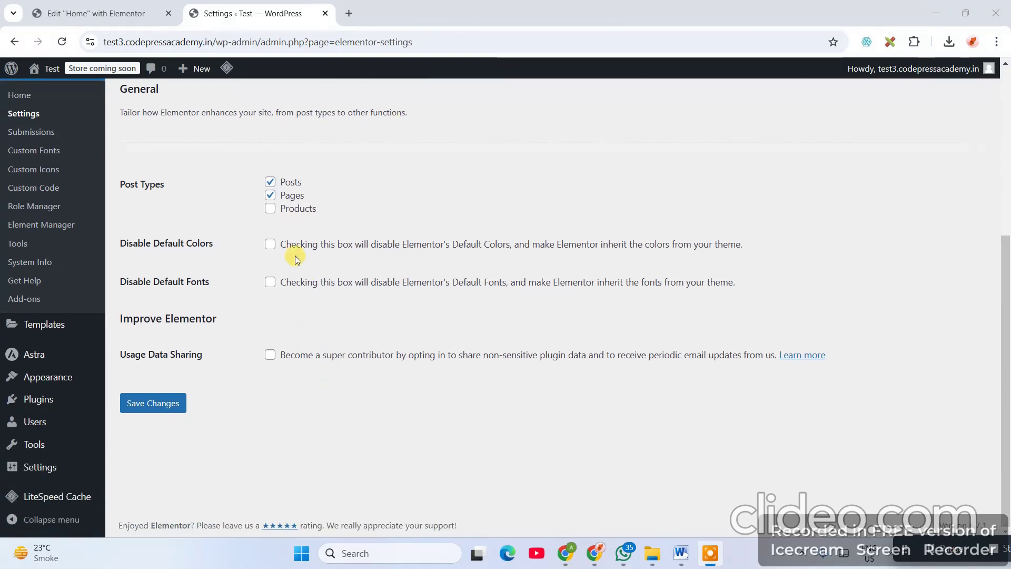
scroll(337, 197, "up", 4)
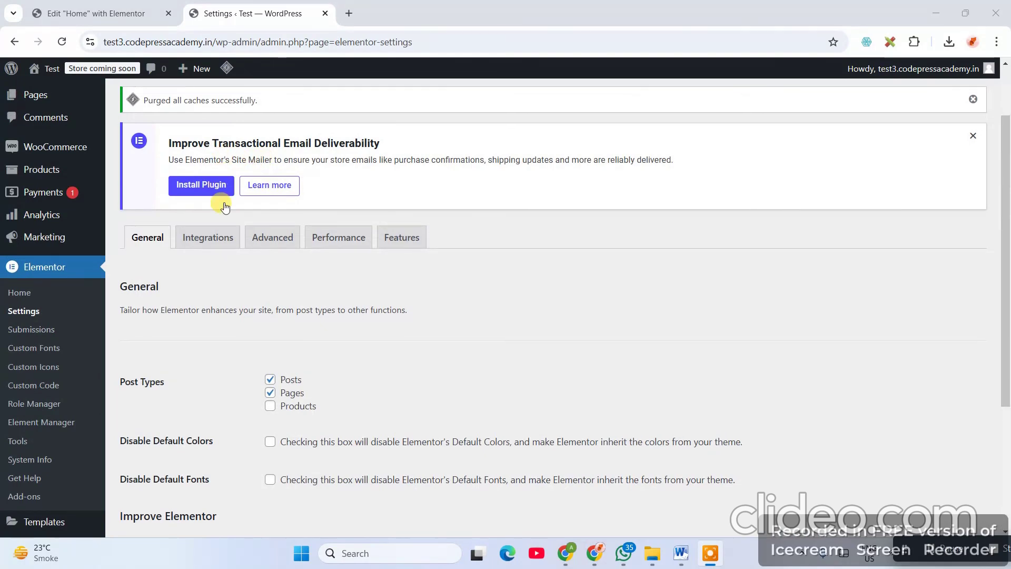
left_click(217, 235)
left_click(268, 236)
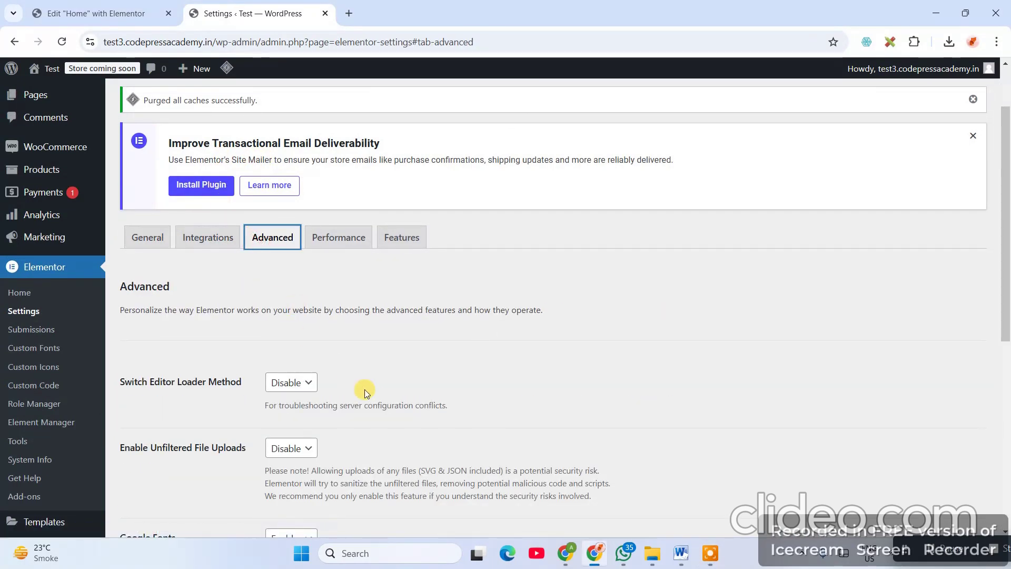
scroll(365, 390, "down", 4)
scroll(310, 381, "up", 1)
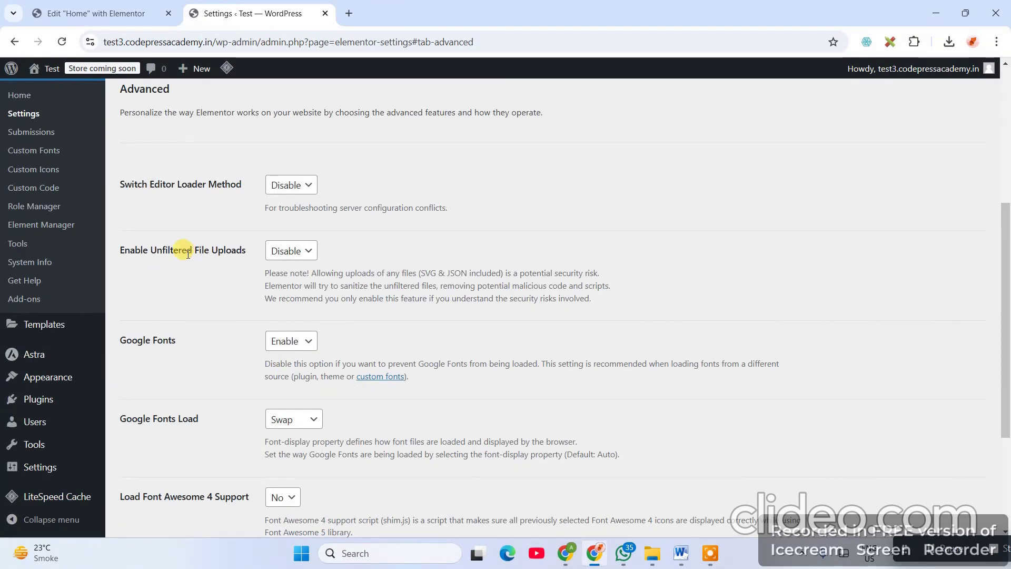
- Set Enable Unfiltered File Uploads to Enable
left_click(308, 252)
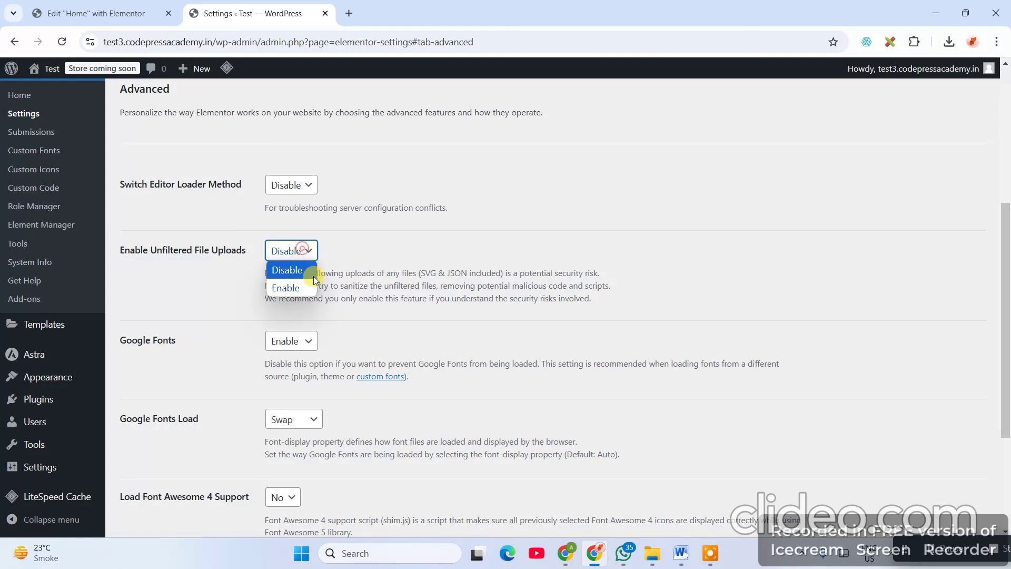
left_click(287, 288)
scroll(452, 312, "up", 4)
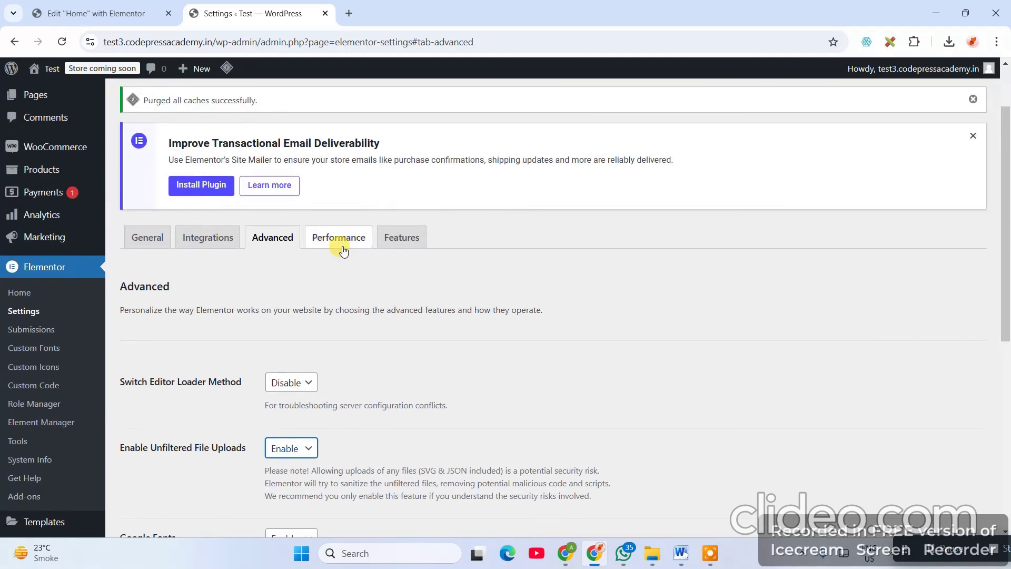
left_click(340, 239)
- On the Features tab, deactivate all experiments, then set Container to Active
left_click(387, 238)
scroll(410, 281, "down", 4)
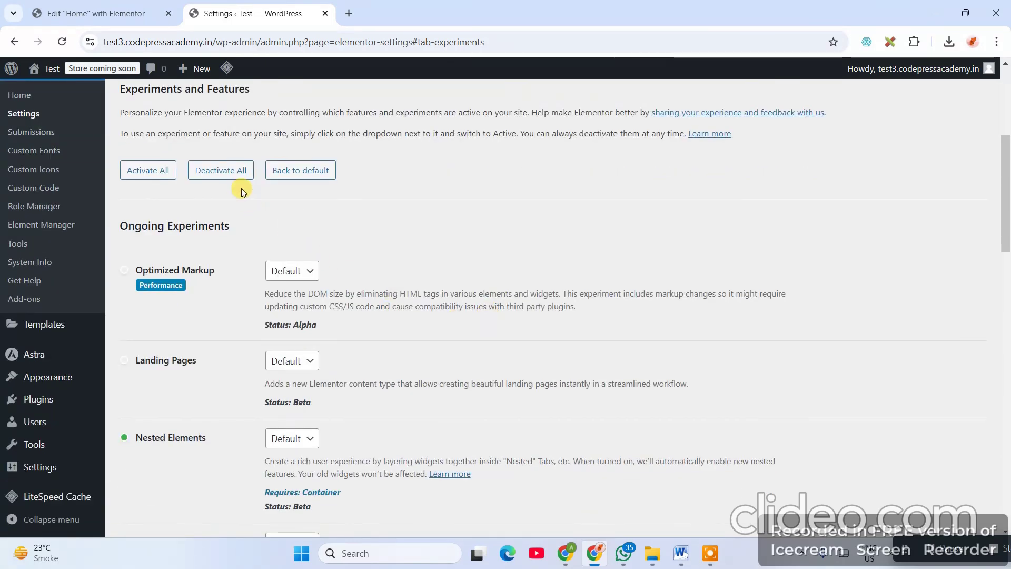
left_click(231, 174)
scroll(270, 357, "down", 4)
scroll(278, 365, "down", 10)
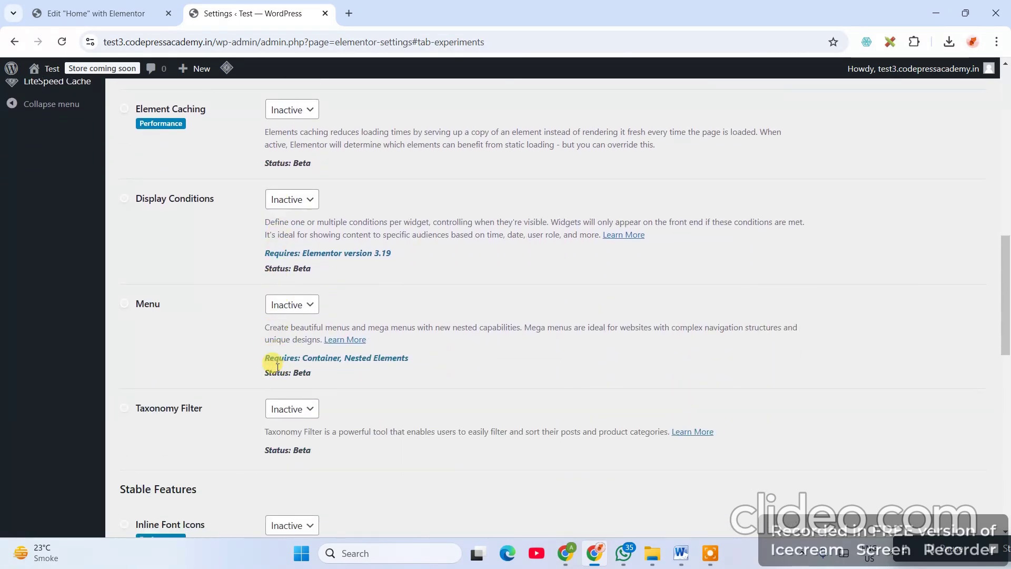
scroll(277, 367, "down", 4)
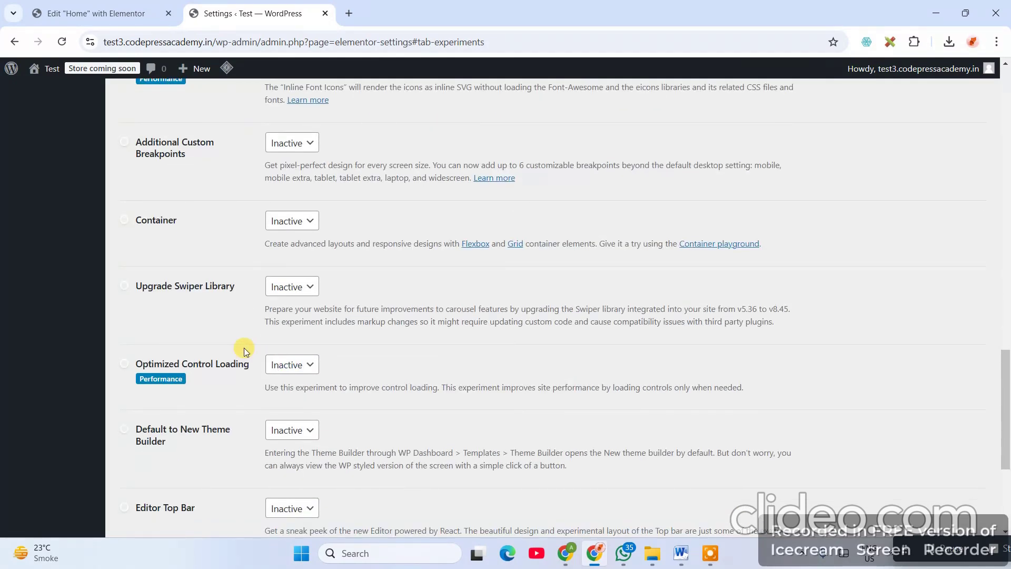
left_click(304, 228)
left_click(295, 257)
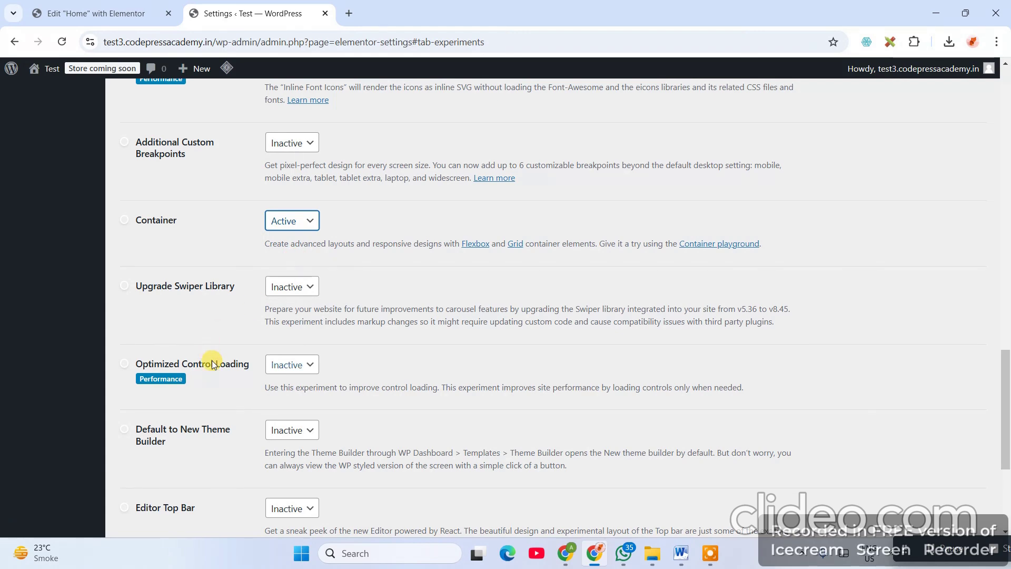
scroll(212, 363, "down", 4)
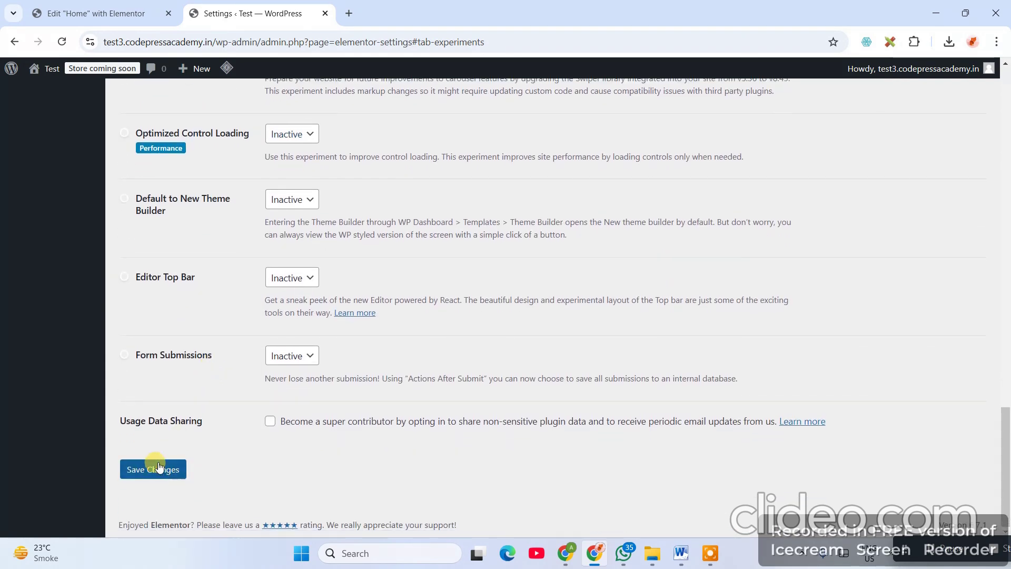
- Save the Elementor feature settings
left_click(146, 470)
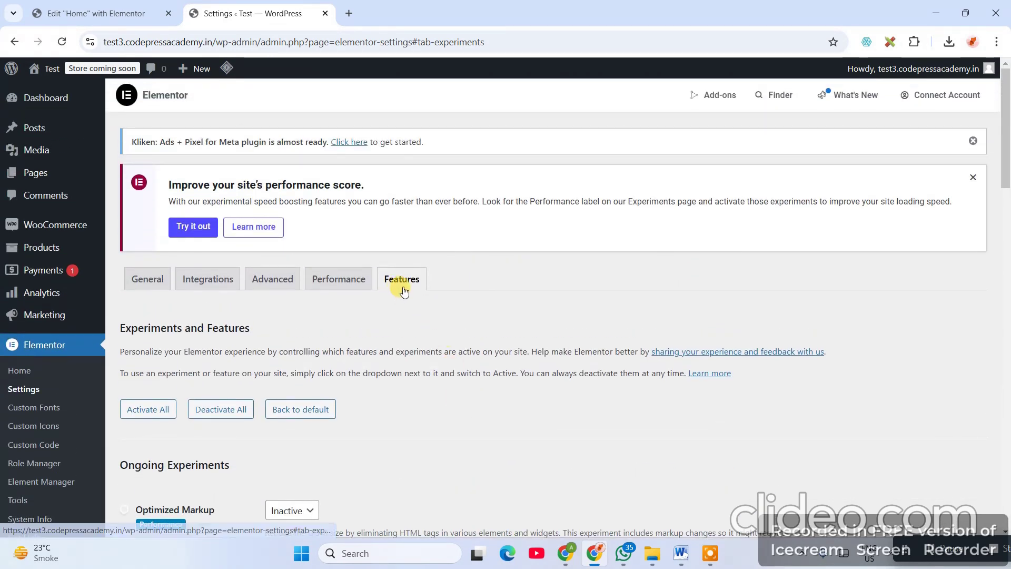
scroll(359, 396, "down", 7)
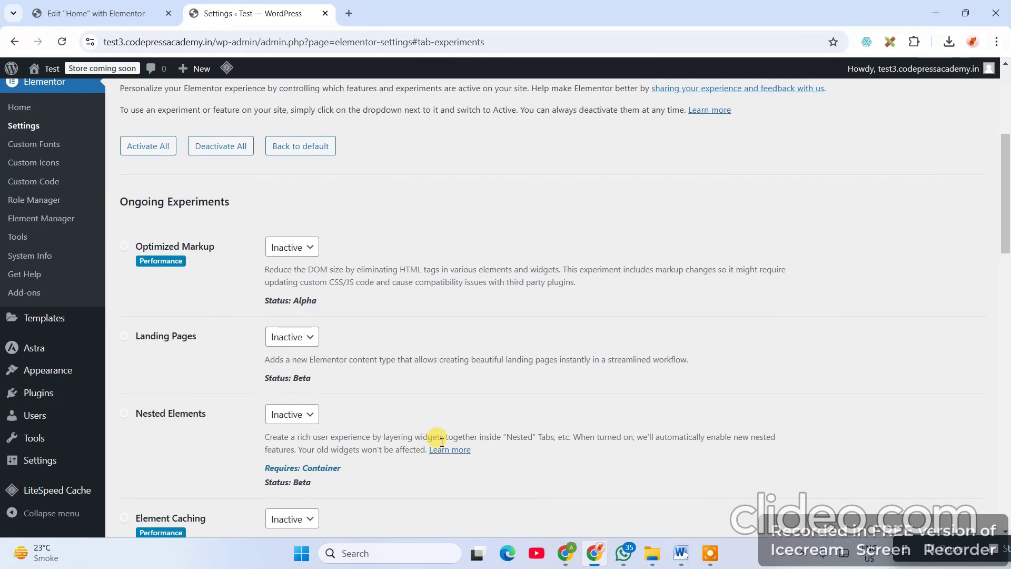
scroll(210, 409, "down", 7)
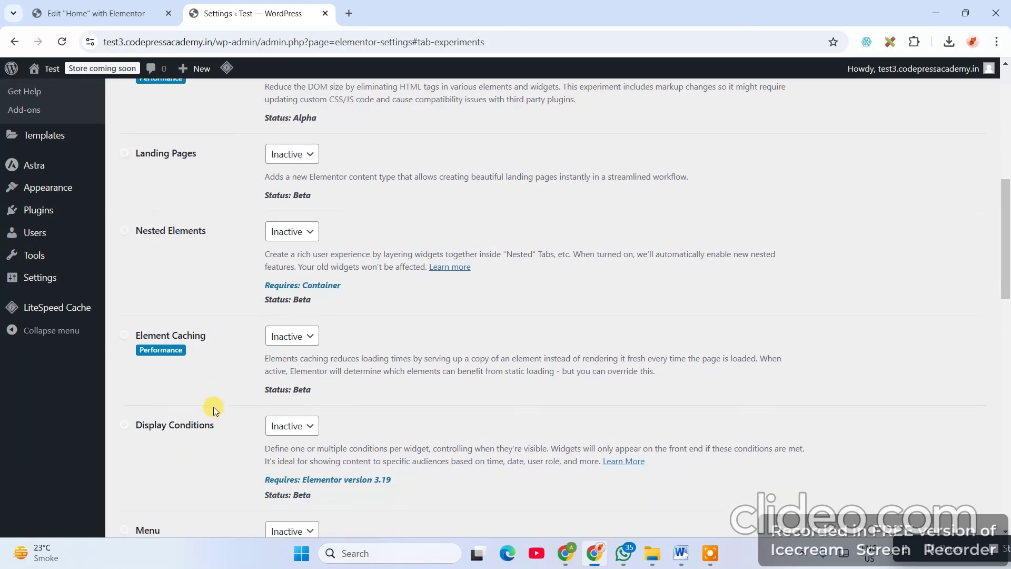
scroll(185, 433, "down", 5)
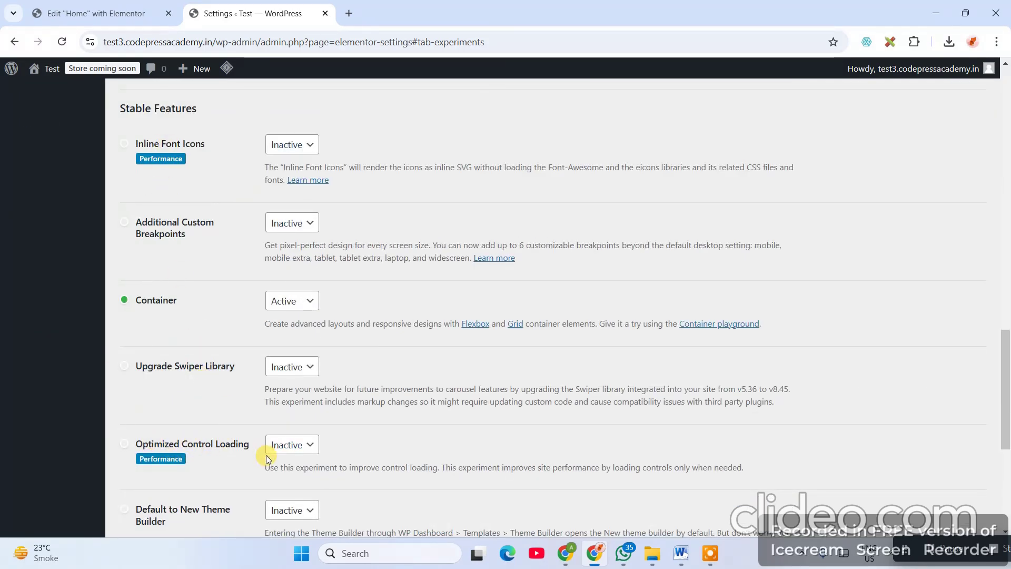
scroll(266, 455, "down", 6)
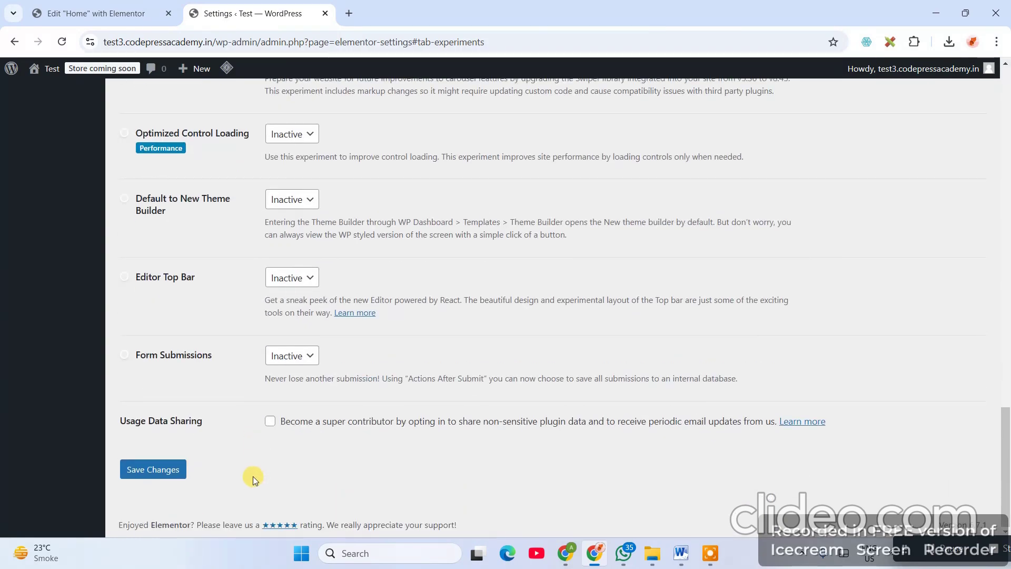
scroll(253, 476, "up", 5)
scroll(170, 249, "up", 5)
scroll(165, 321, "down", 5)
scroll(182, 380, "down", 5)
left_click(153, 469)
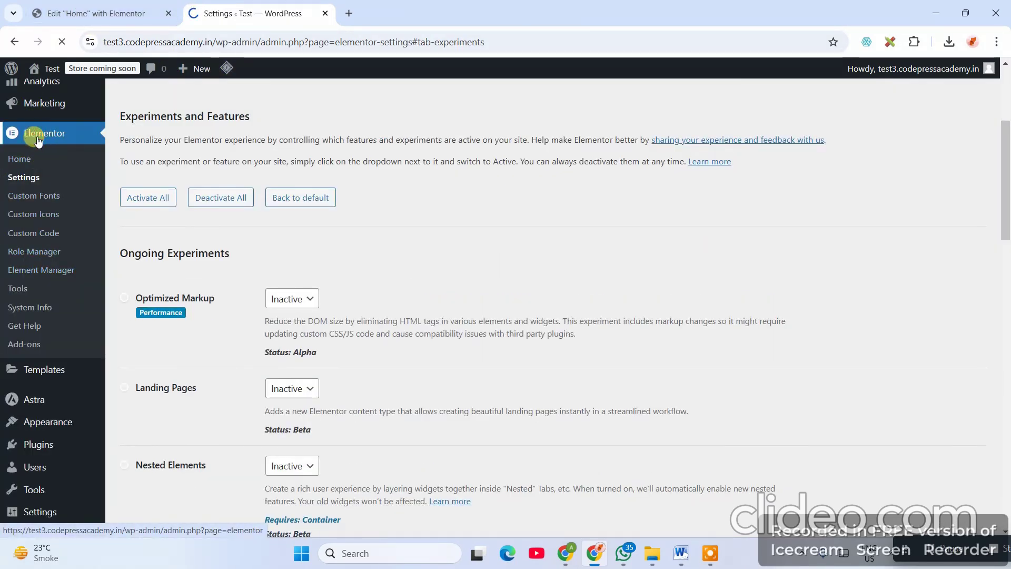
- Return to the Elementor Home dashboard with its Jumpstart quick actions
scroll(71, 357, "down", 5)
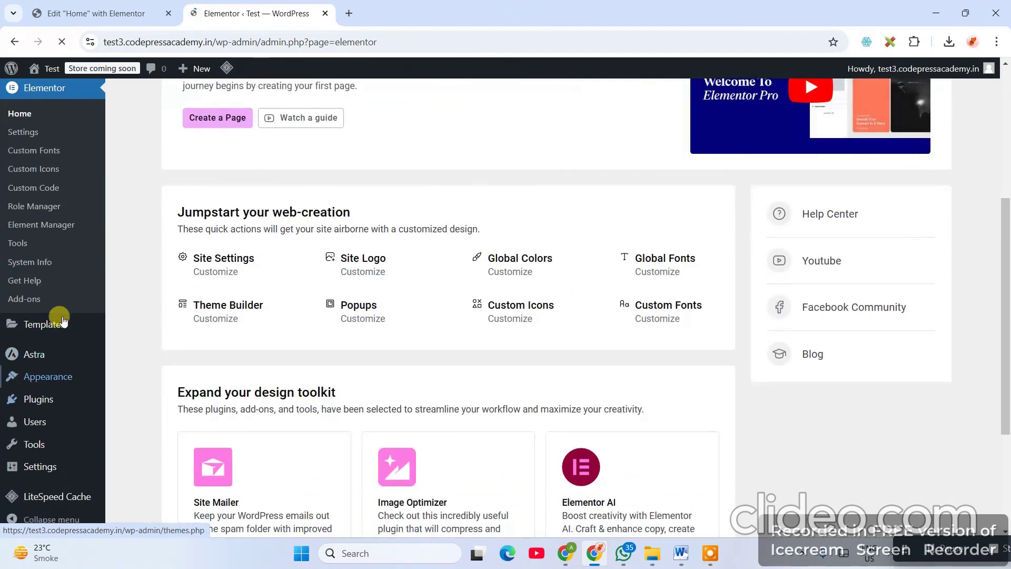
scroll(48, 269, "up", 2)
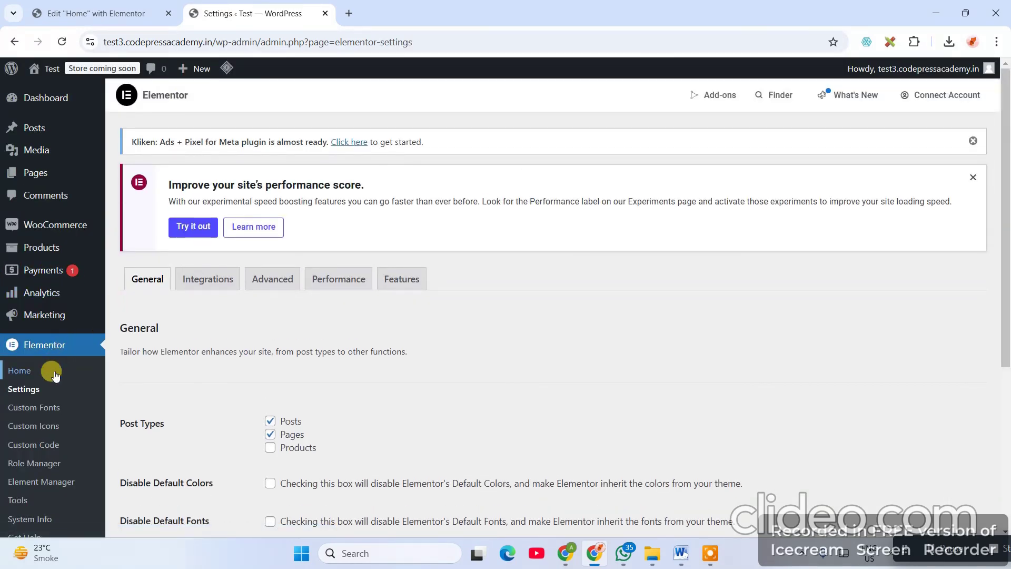
scroll(55, 380, "down", 2)
left_click(39, 213)
scroll(49, 421, "down", 5)
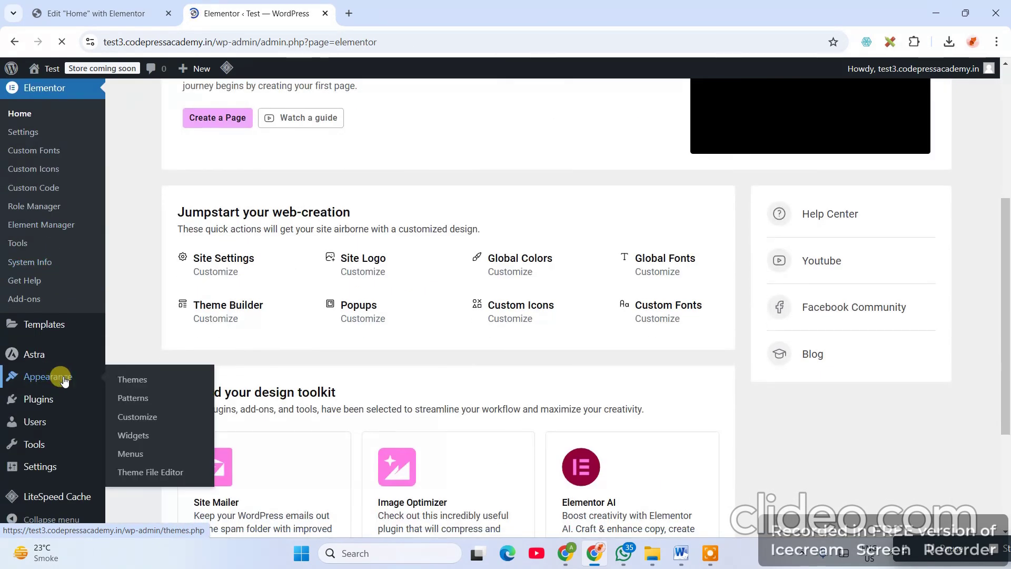
mouse_move(53, 329)
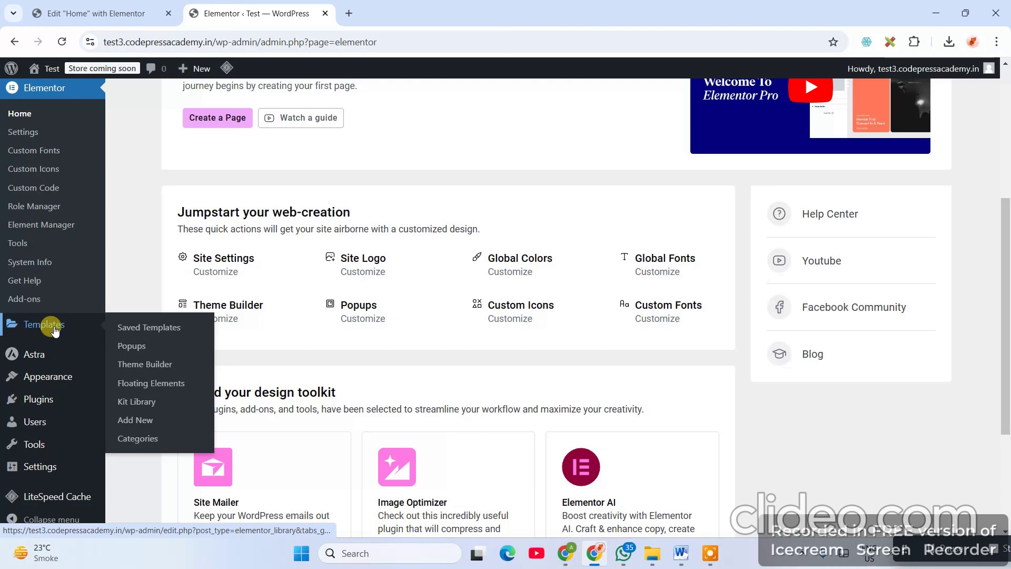
- Open Templates > Theme Builder and show the empty Header templates list
left_click(145, 373)
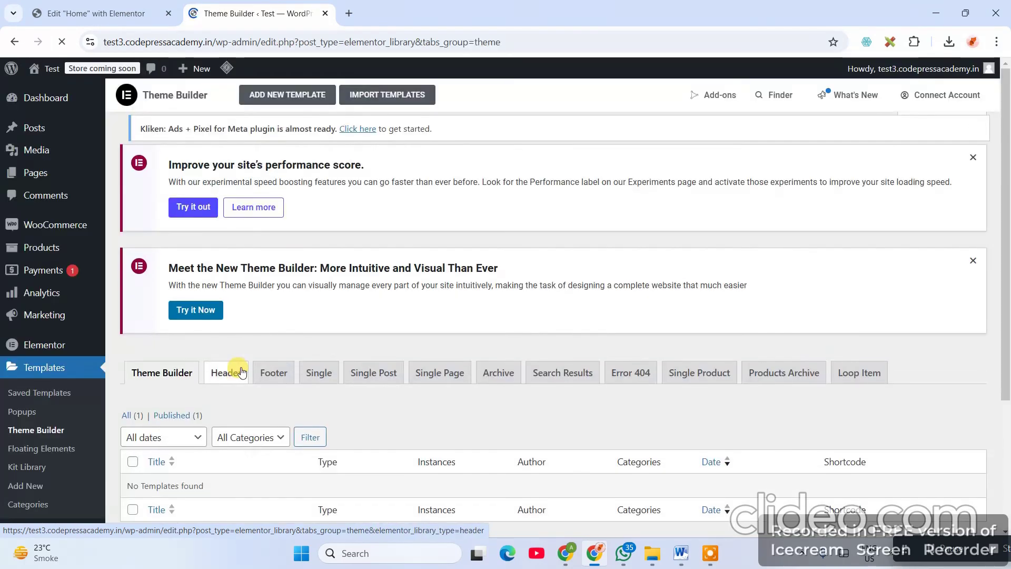
scroll(343, 387, "down", 3)
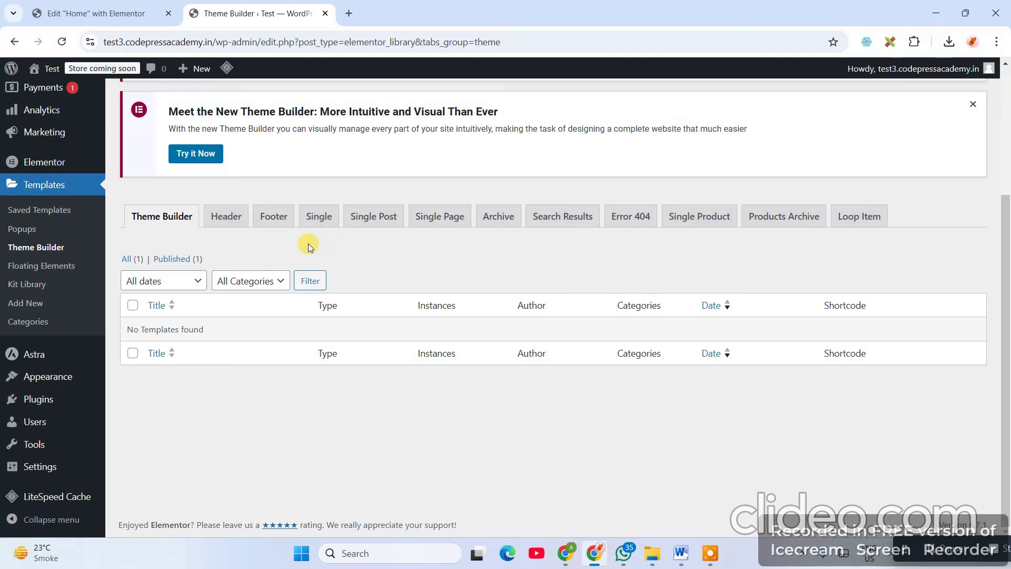
left_click(220, 221)
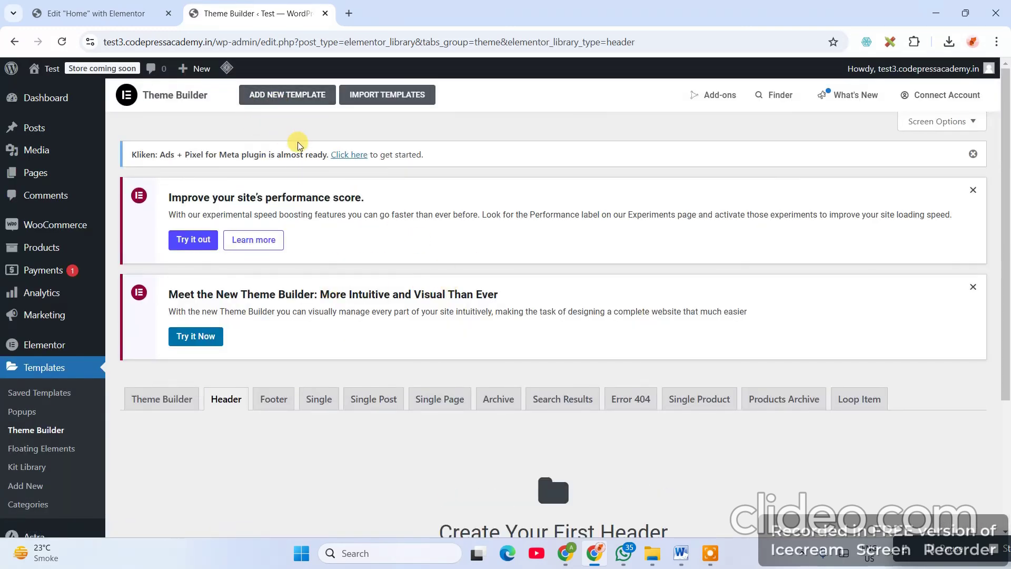
- Create a new Header-type template named 'Header'
left_click(300, 100)
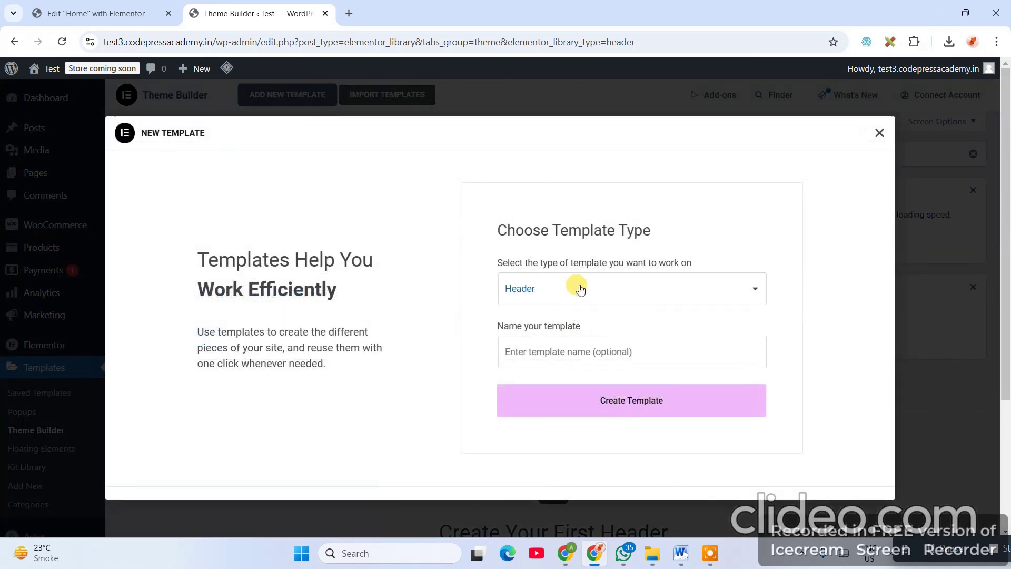
left_click(578, 288)
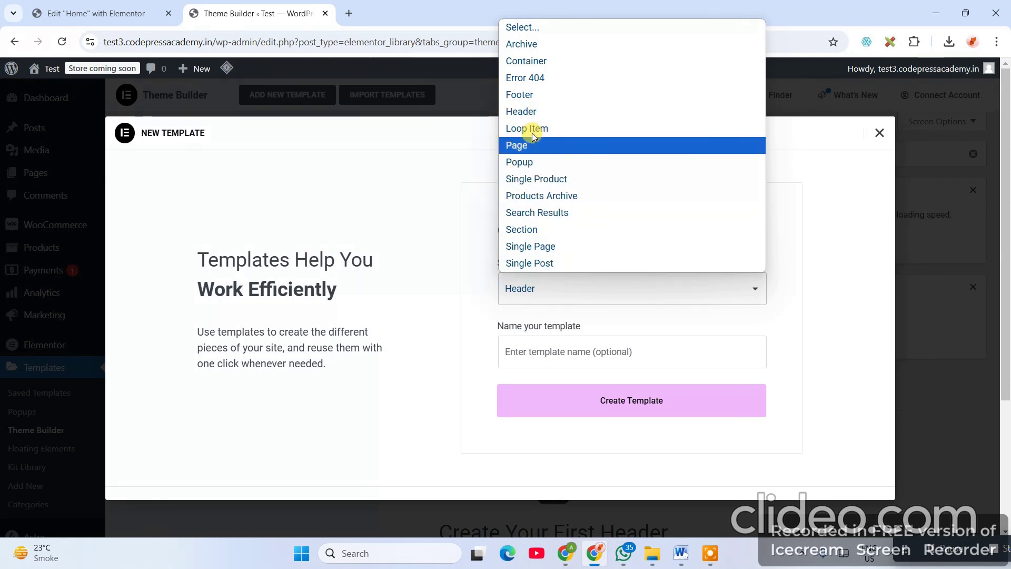
left_click(542, 113)
left_click(582, 347)
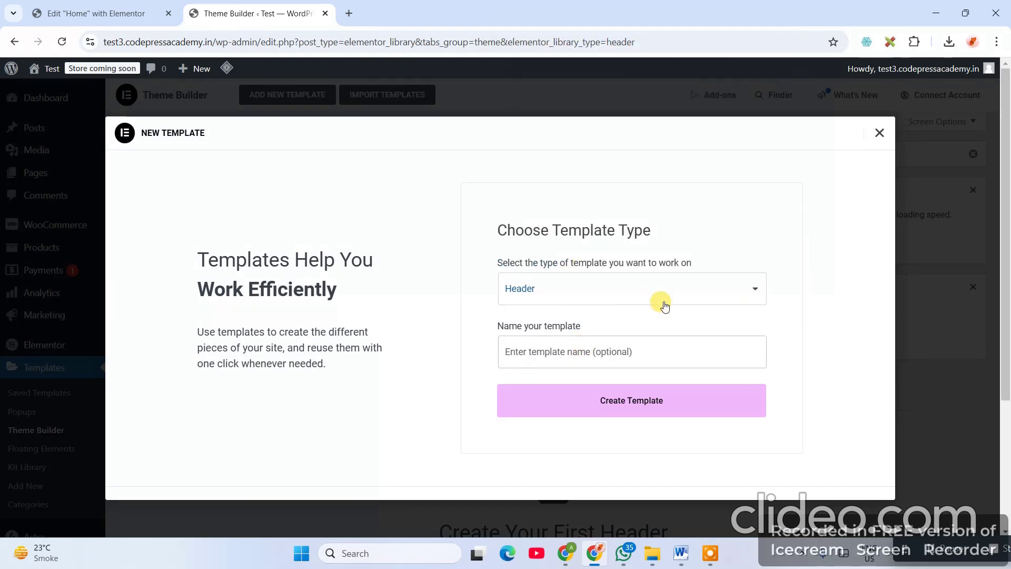
type("Header")
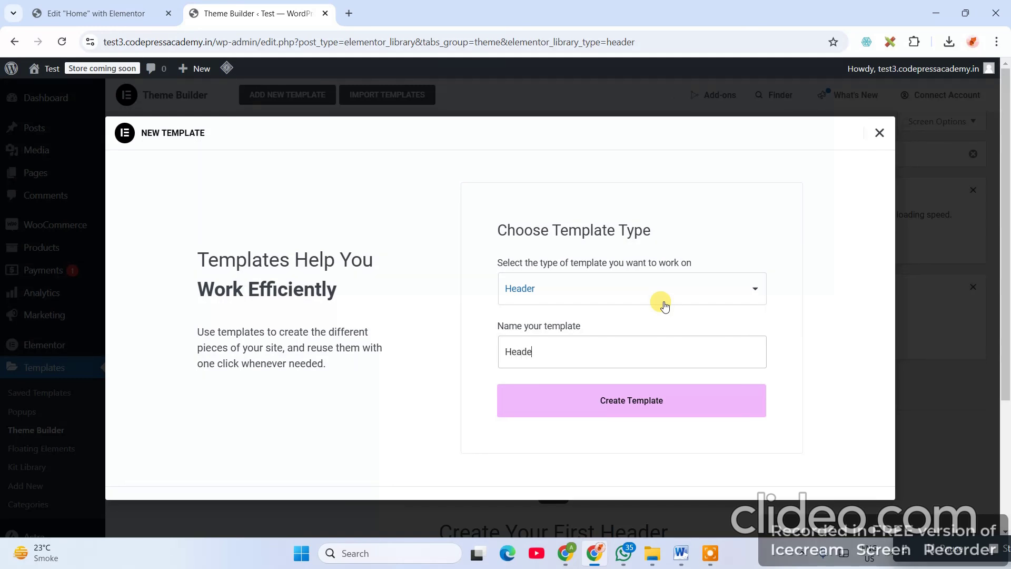
left_click(640, 410)
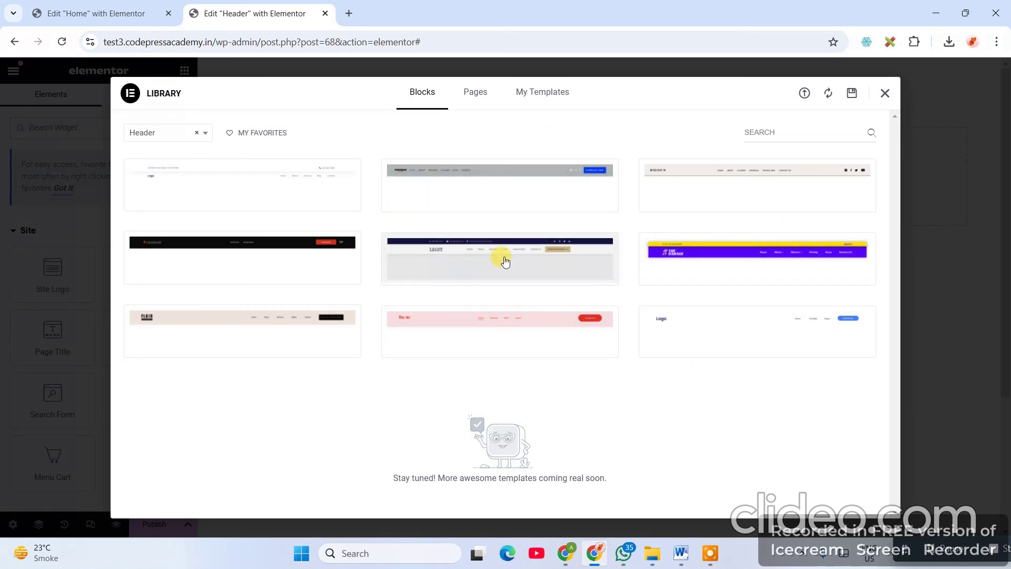
- Browse the library's Pages and Blocks templates, then close it without inserting anything
left_click(486, 97)
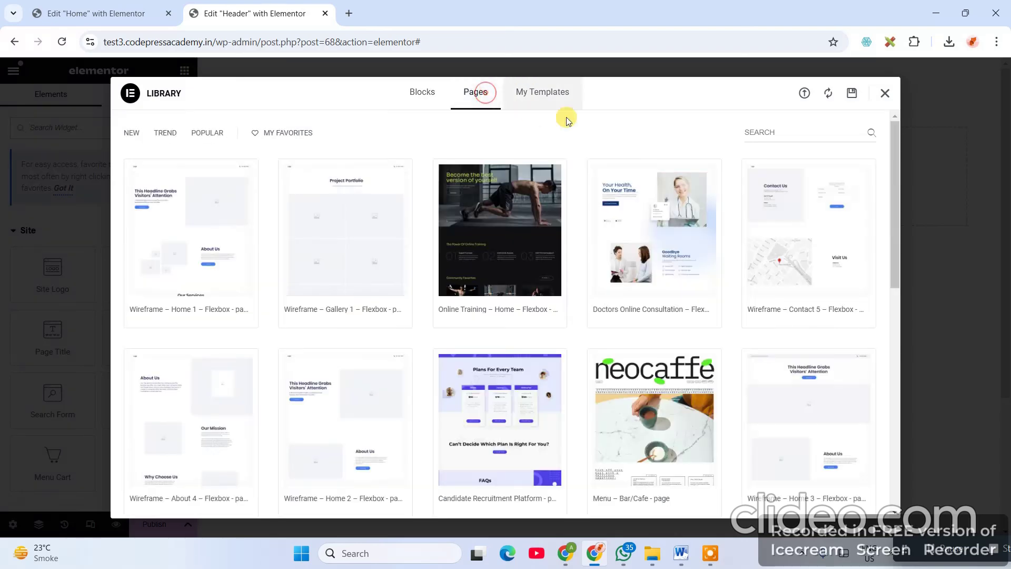
left_click(420, 95)
left_click(479, 101)
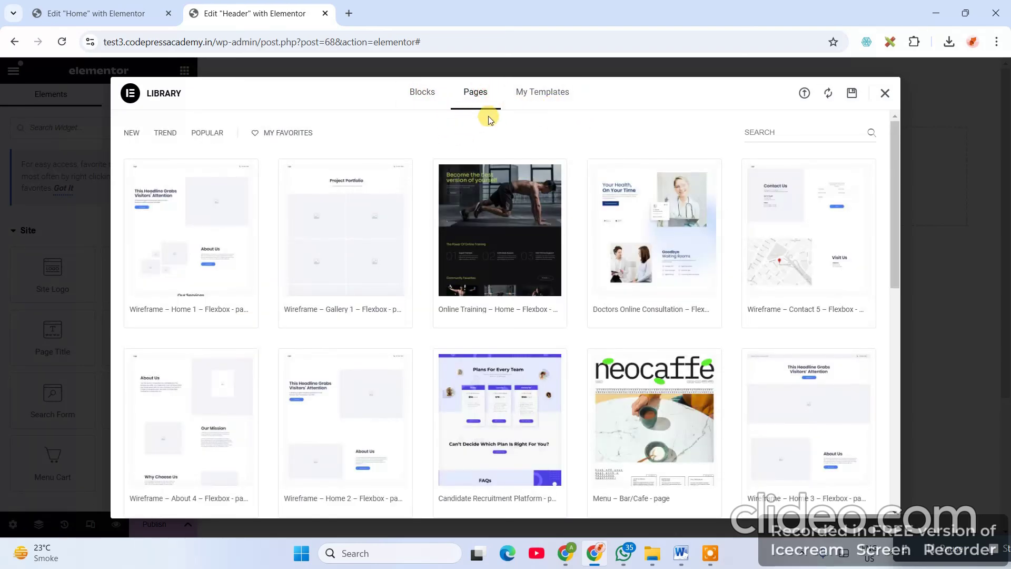
scroll(750, 402, "down", 9)
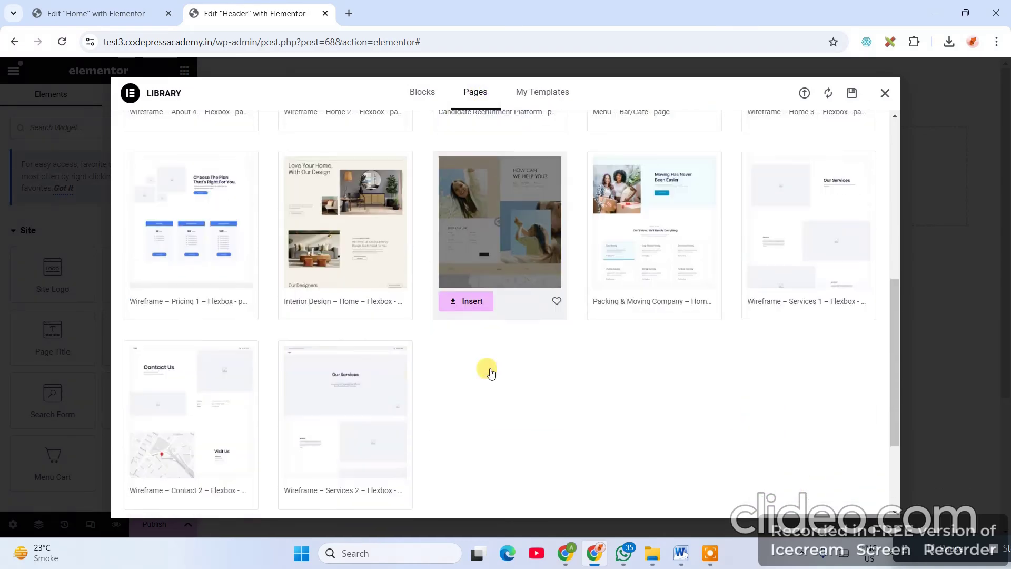
scroll(383, 268, "up", 4)
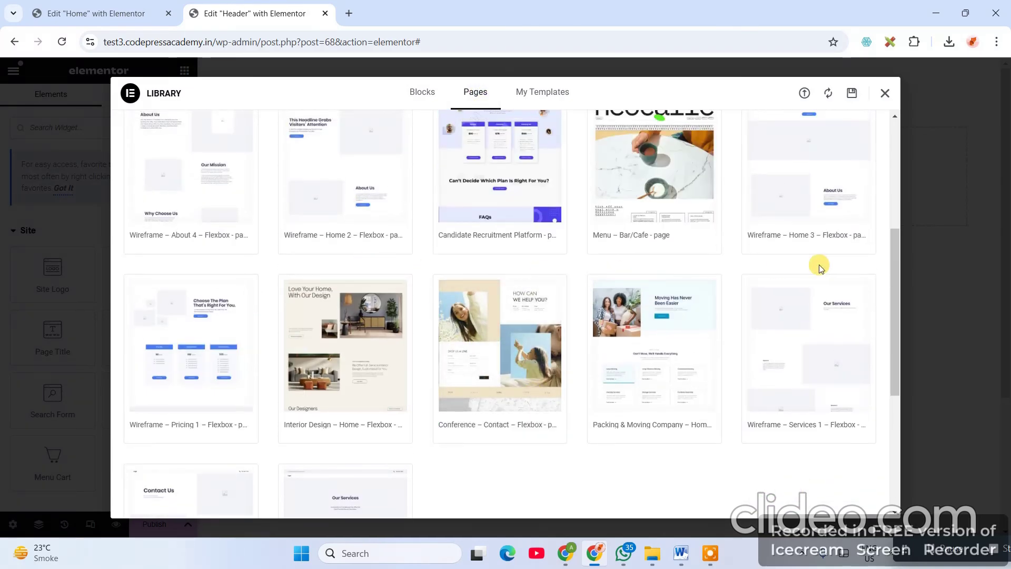
left_click(885, 95)
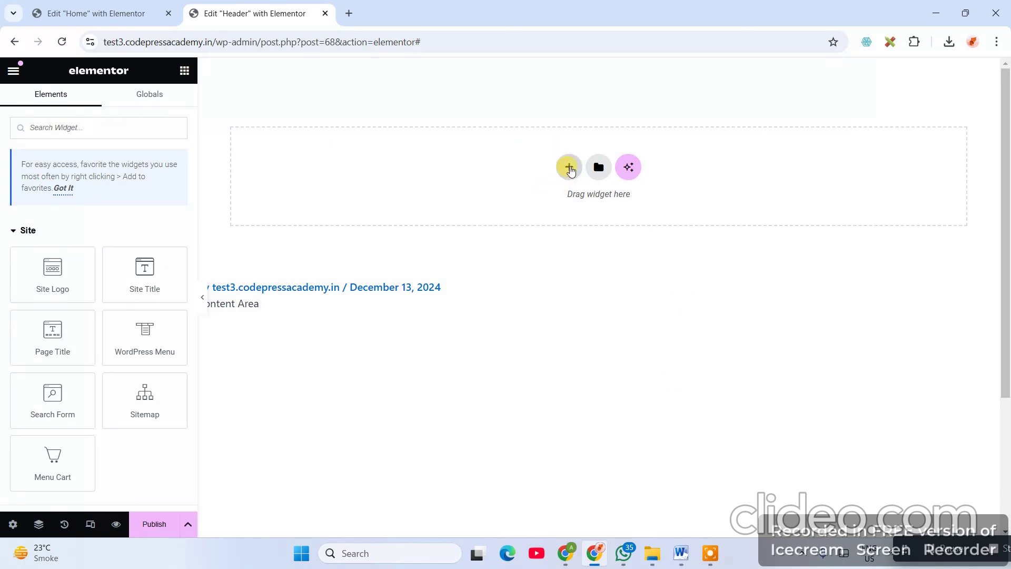
- Compare The Garage header preview in Edit Home with the empty Header editor, then open a new tab
left_click(103, 12)
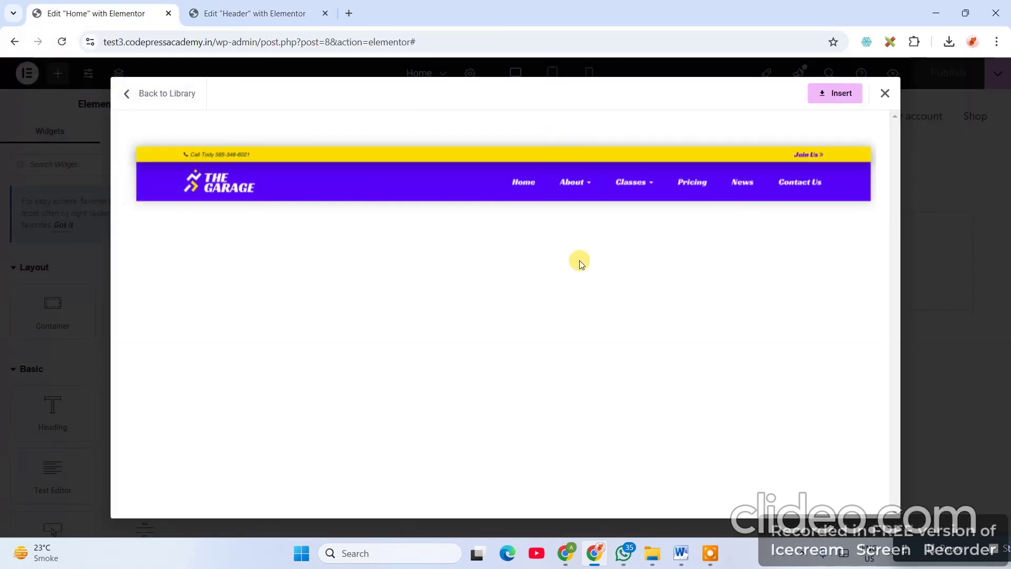
left_click(258, 15)
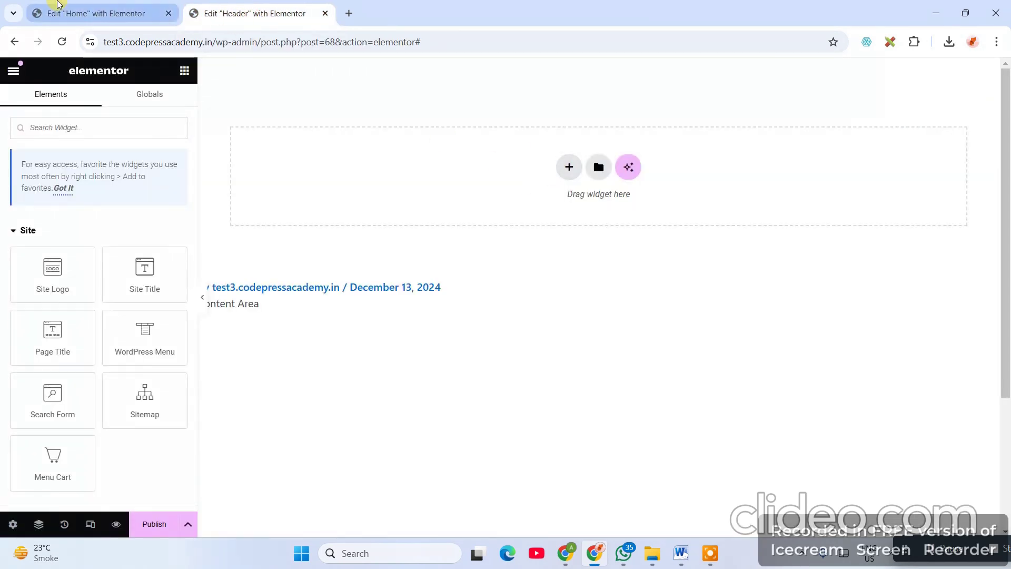
left_click(82, 16)
left_click(284, 15)
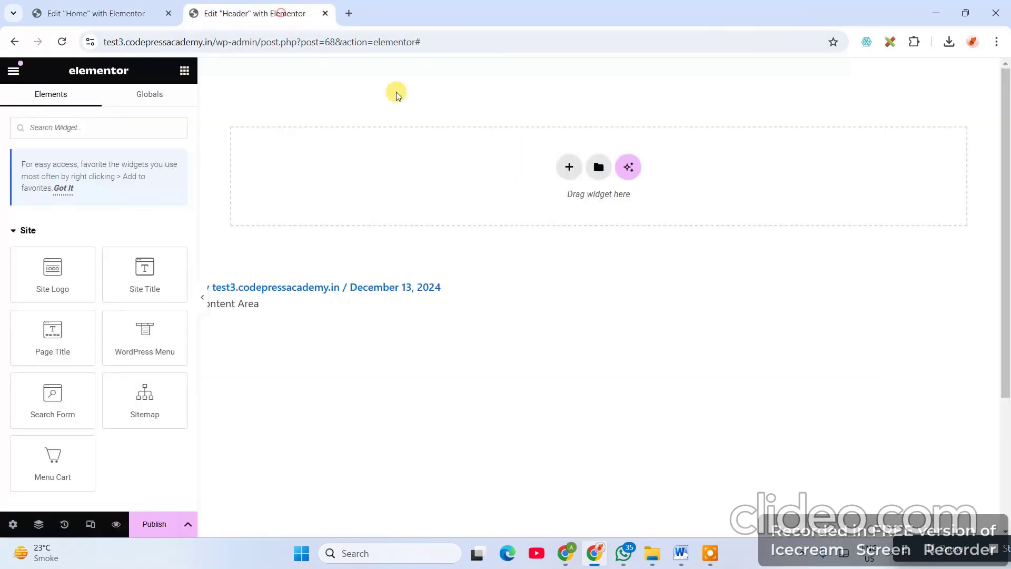
left_click(131, 12)
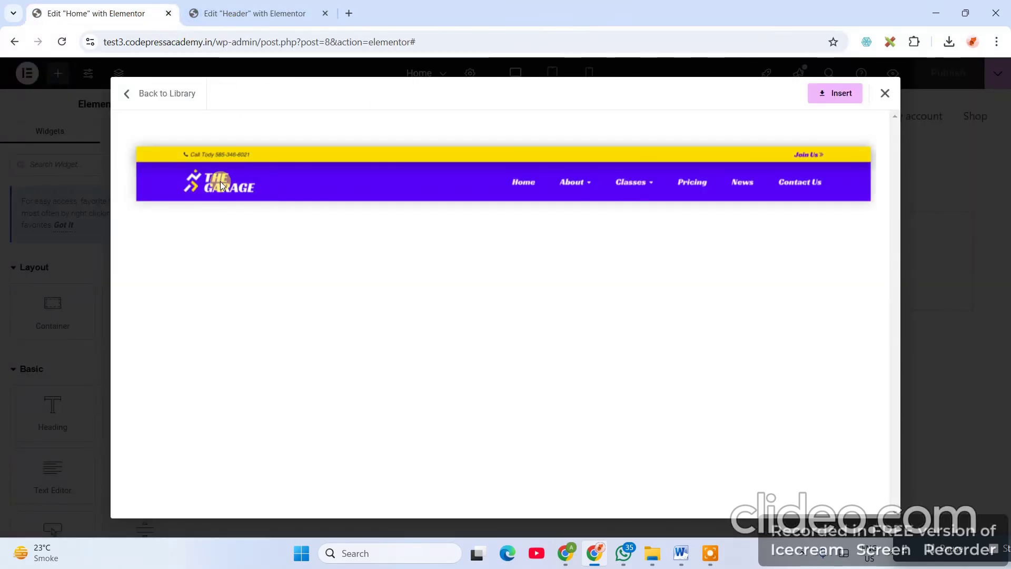
left_click(243, 4)
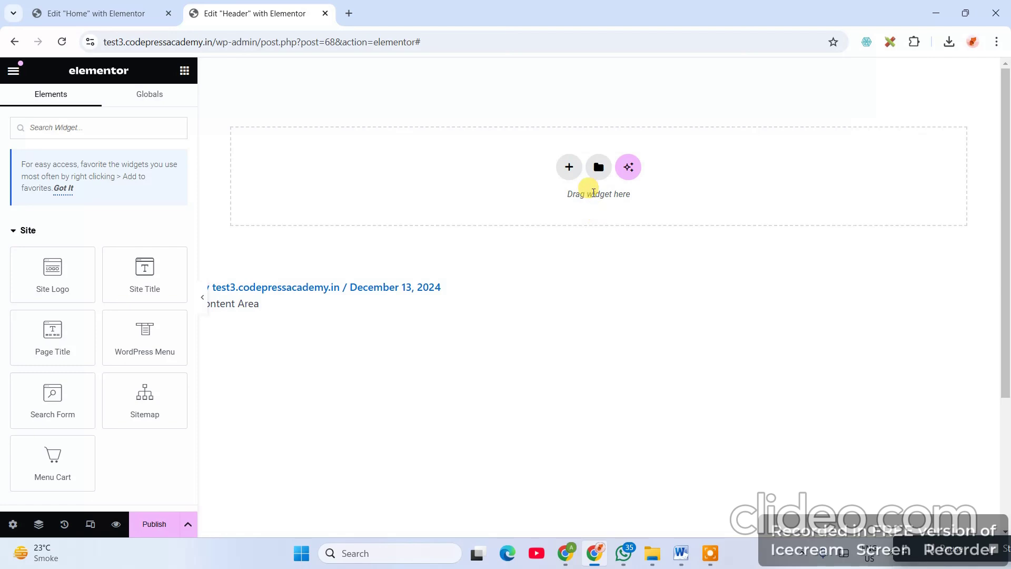
left_click(119, 15)
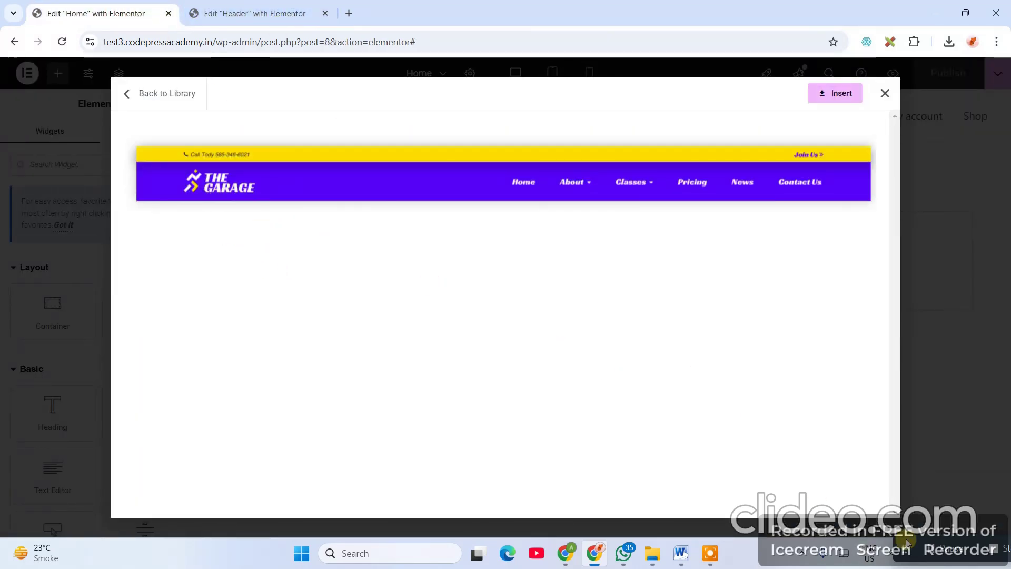
left_click(349, 14)
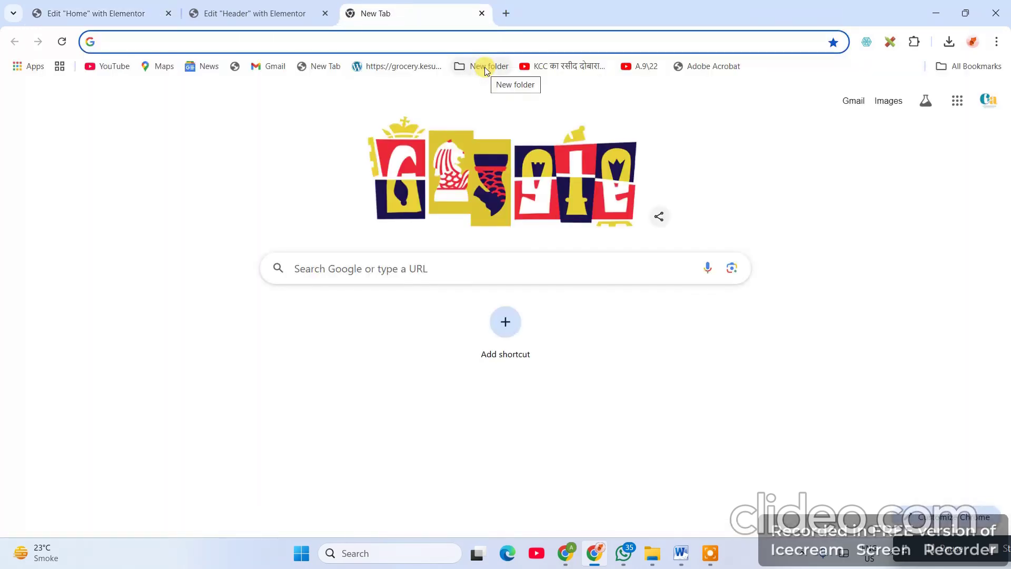
- Search Google for 'golo tech company'
type("golo")
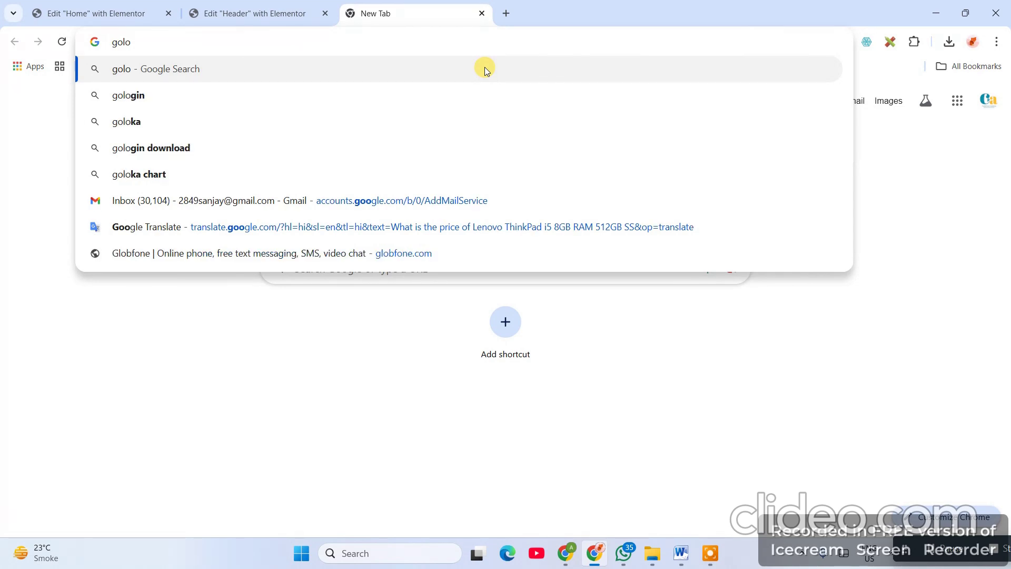
type(" te")
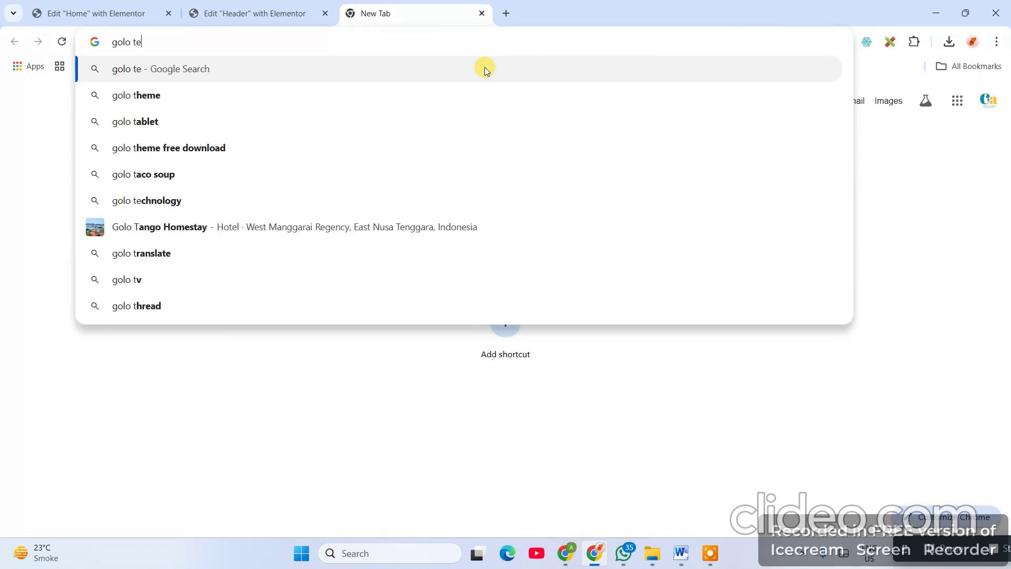
type("ch compc")
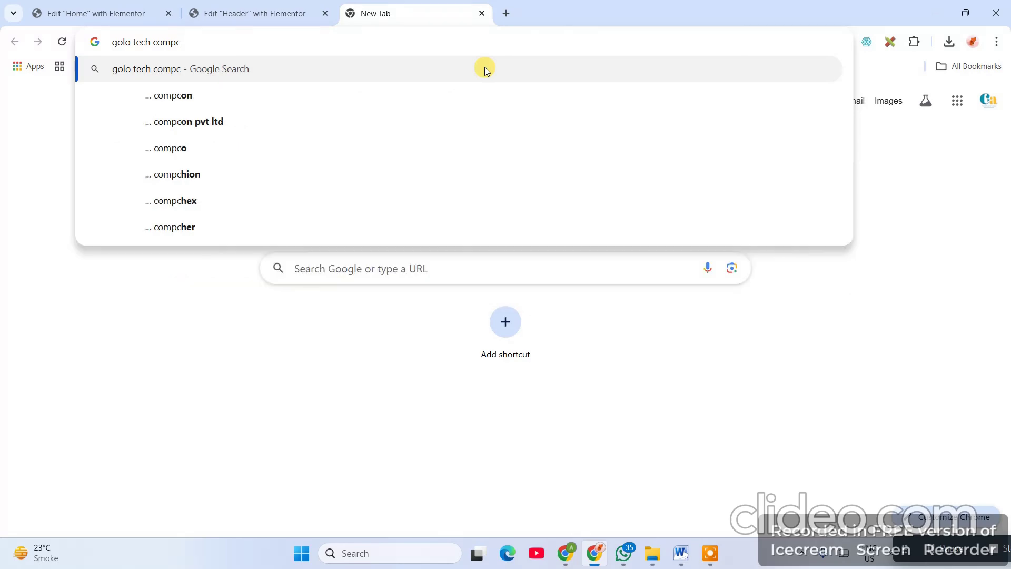
key("BackSpace")
type("an")
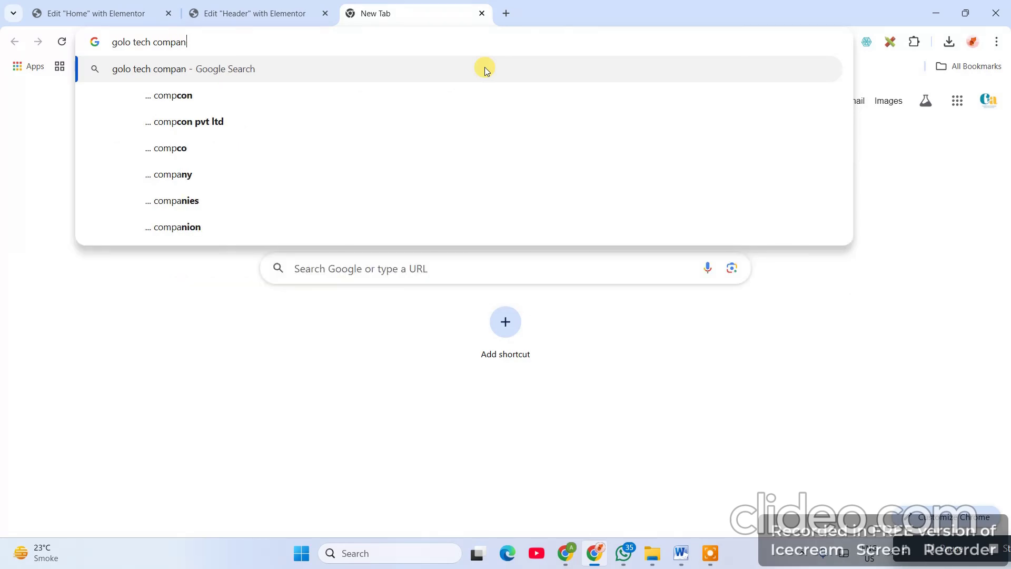
type("y")
key("Return")
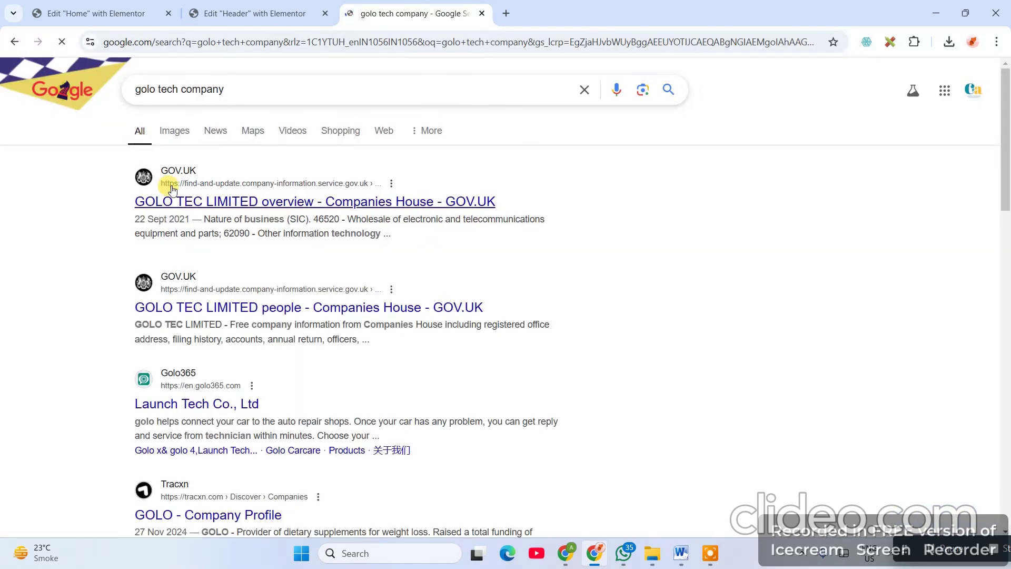
- Save the golo.co logo from Images as download (64).jpeg and close the search tab
left_click(174, 130)
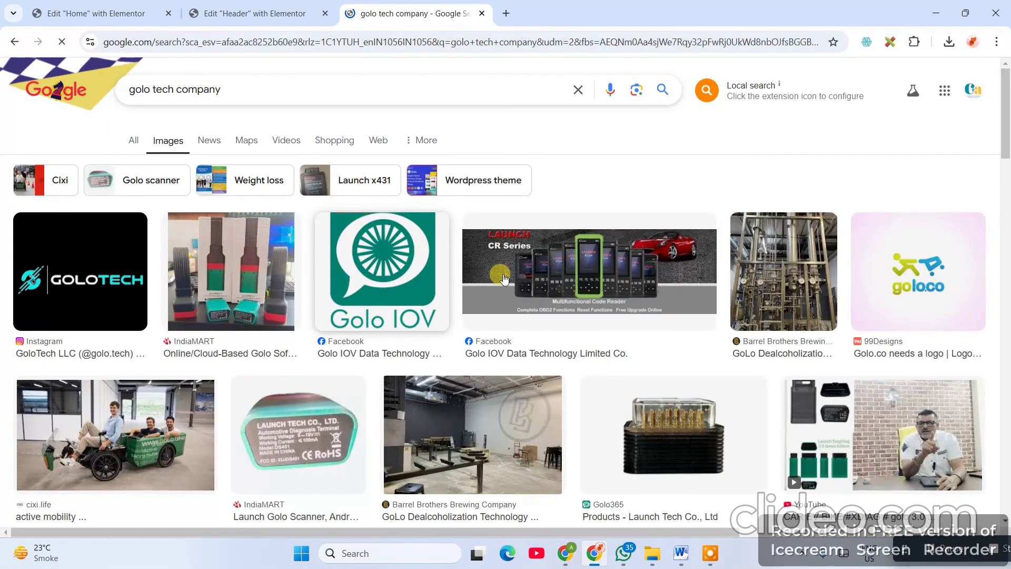
scroll(656, 305, "down", 5)
scroll(656, 305, "up", 4)
right_click(888, 210)
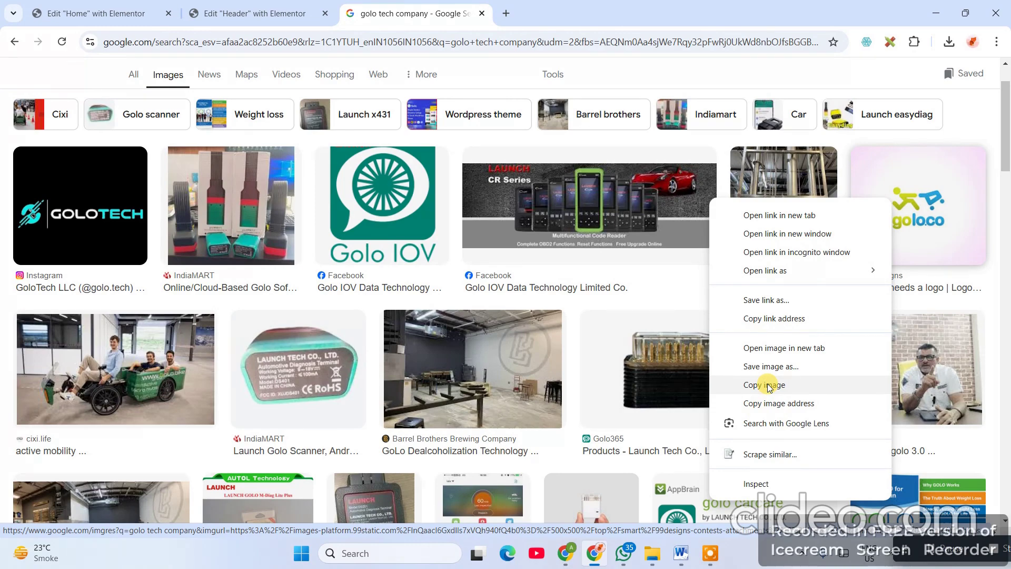
left_click(768, 363)
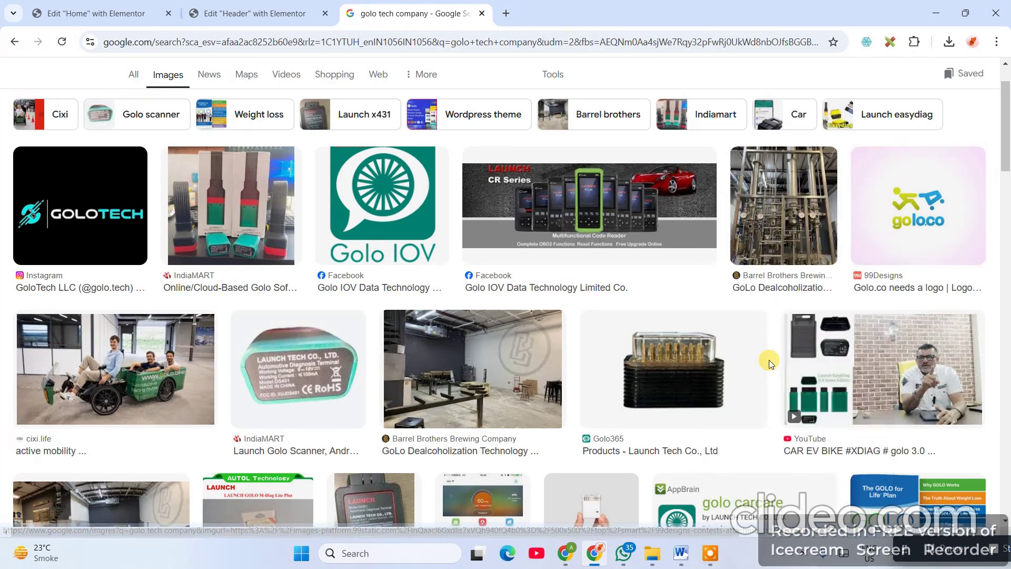
key("Return")
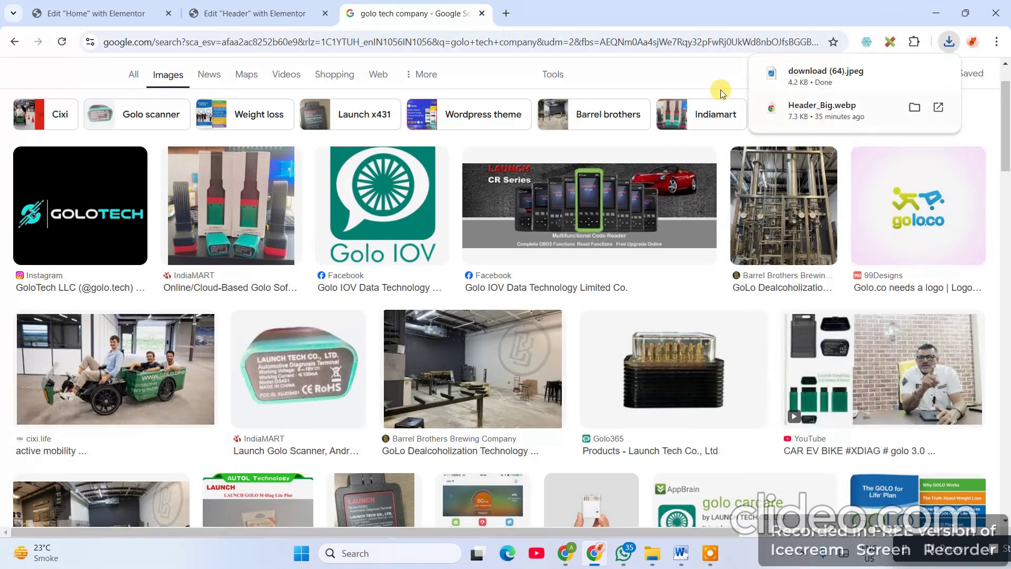
left_click(280, 14)
left_click(482, 13)
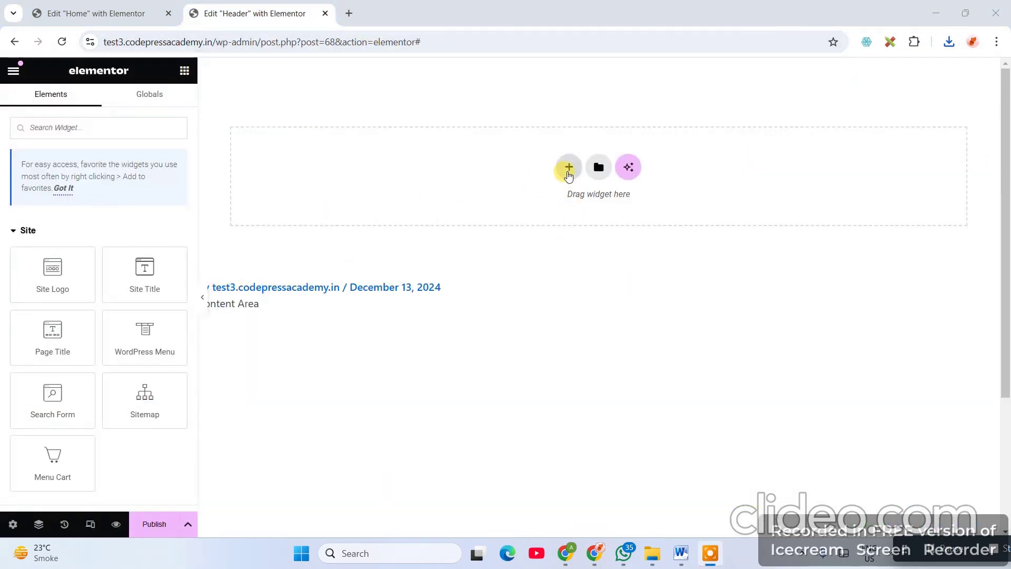
- Add a two-column flexbox container to the Header template
left_click(118, 13)
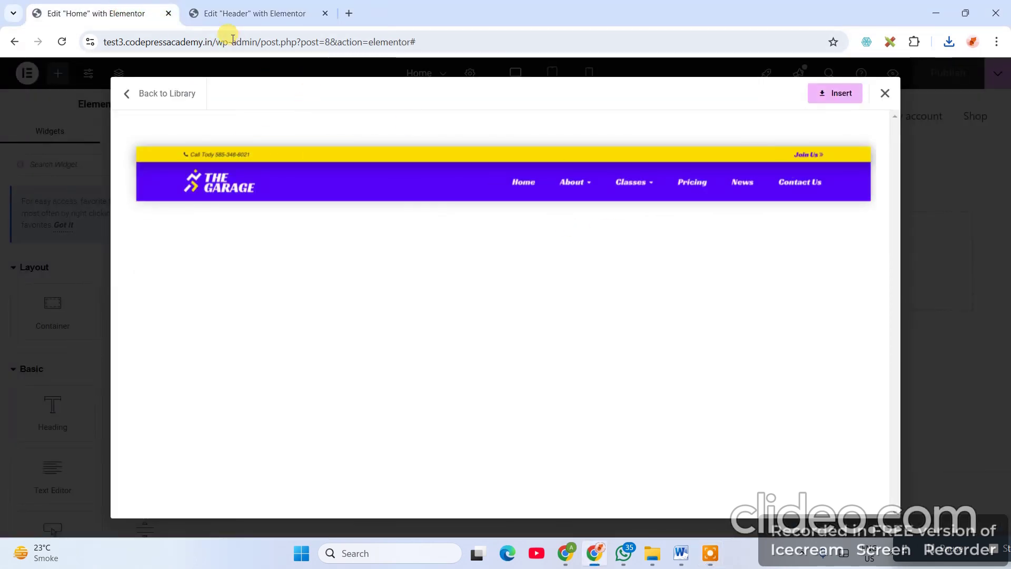
left_click(244, 14)
left_click(570, 163)
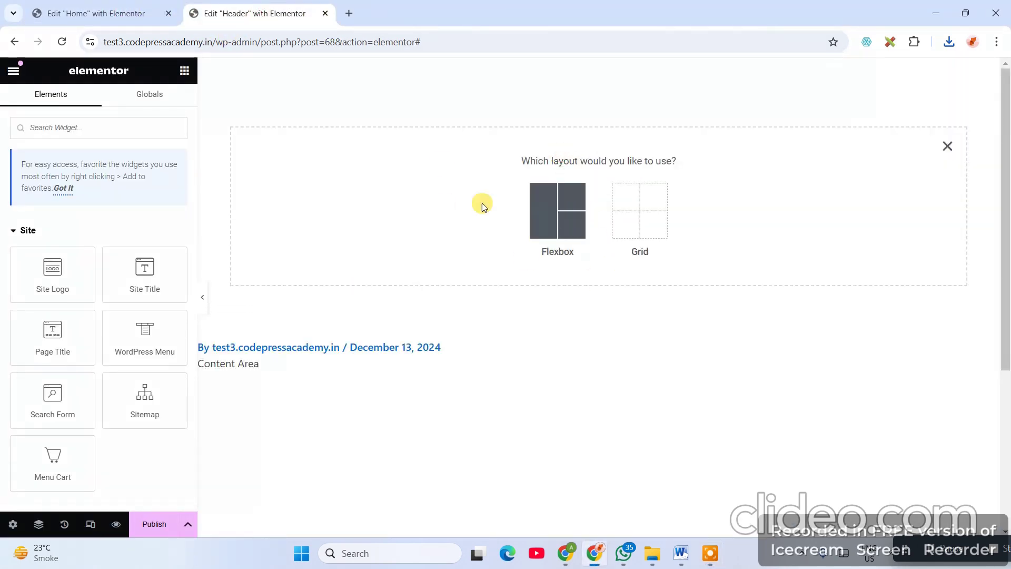
left_click(96, 13)
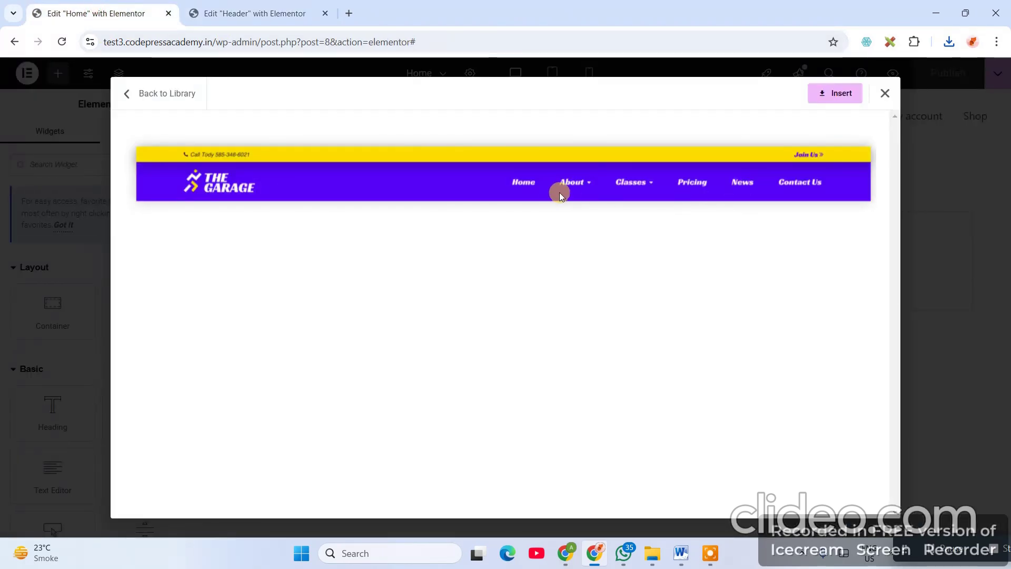
left_click(211, 13)
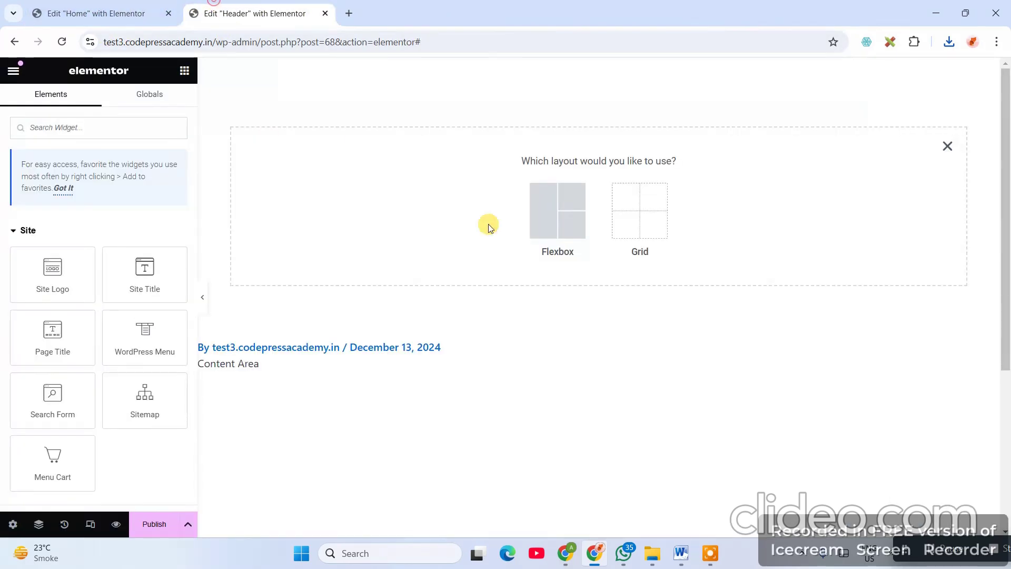
left_click(557, 213)
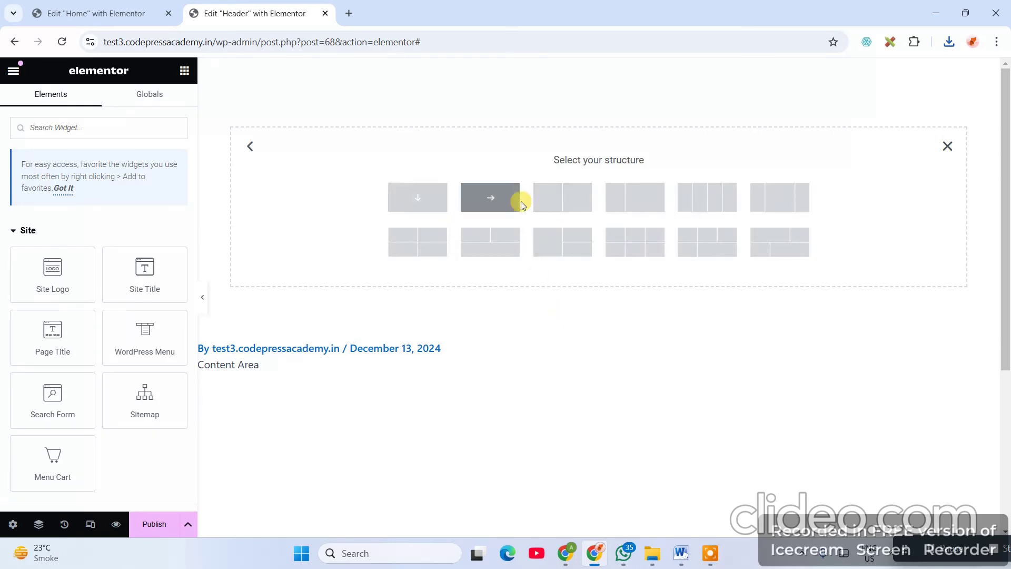
left_click(574, 208)
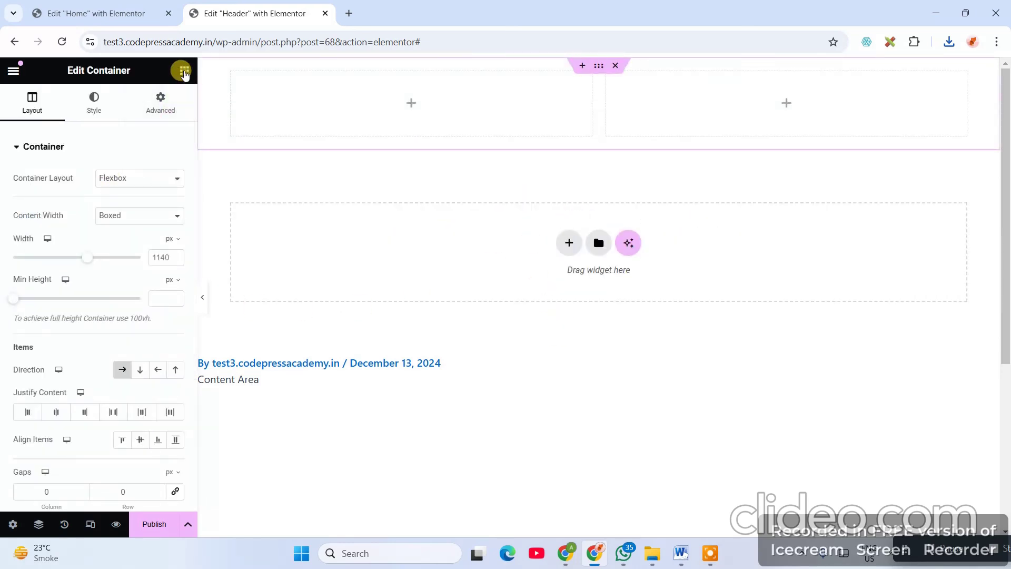
- Search the widgets for 'con', select the two-column container, and return to the Home editor
left_click(184, 70)
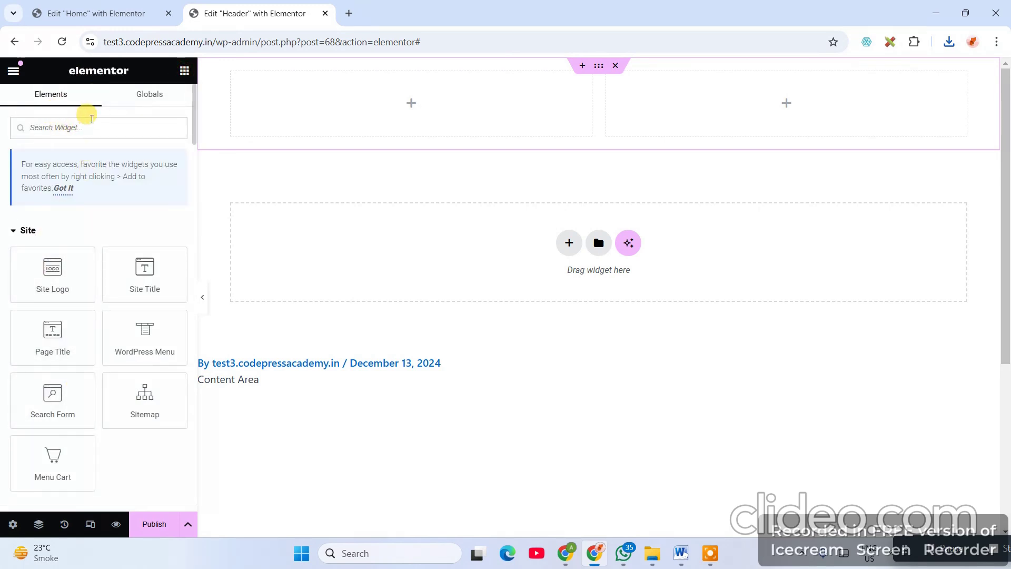
type("con")
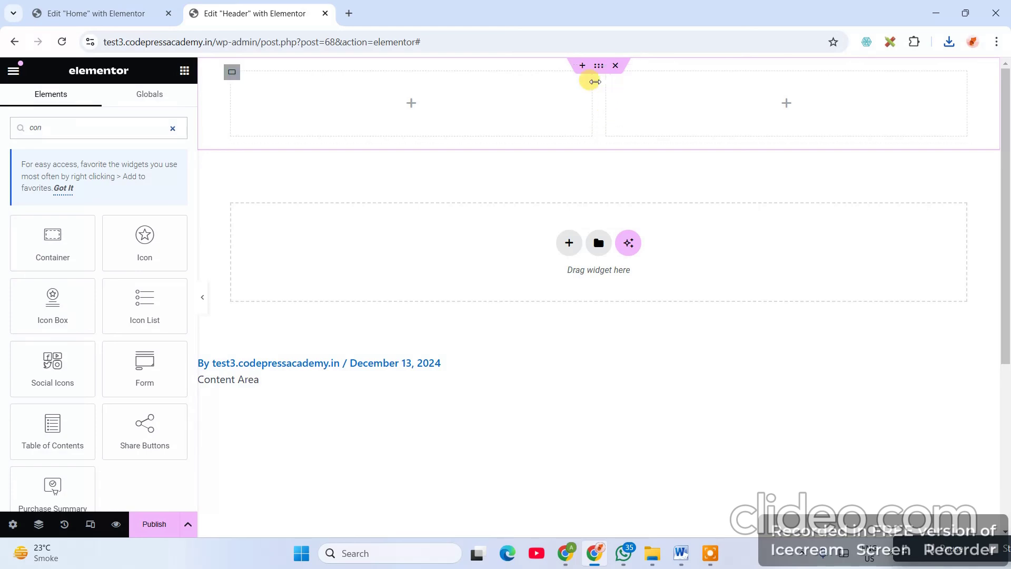
left_click(598, 65)
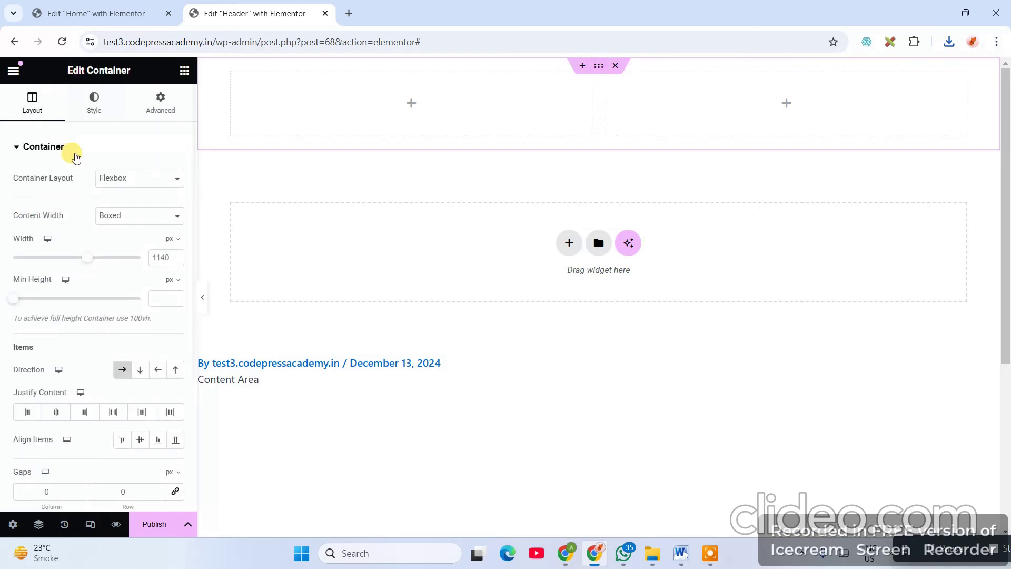
left_click(118, 12)
- Inspect the sample header image in DevTools and add 'color: red' to its img rule
right_click(234, 152)
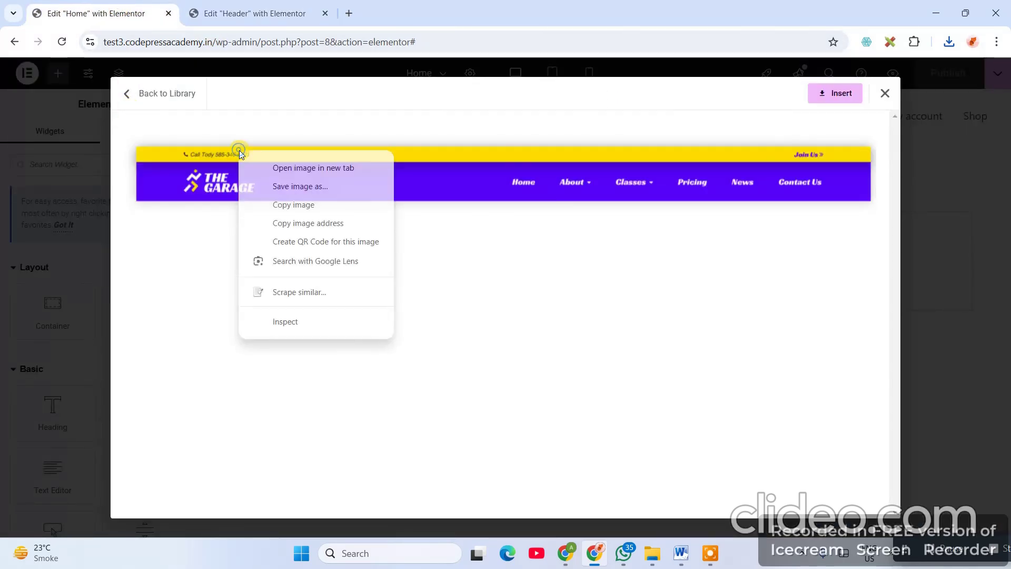
left_click(313, 323)
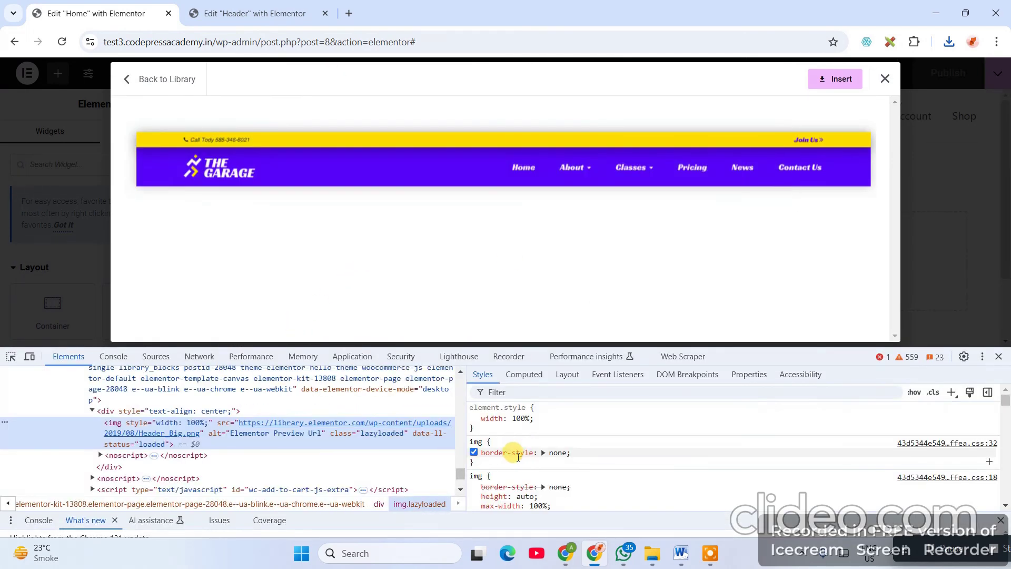
left_click(496, 468)
key("Escape")
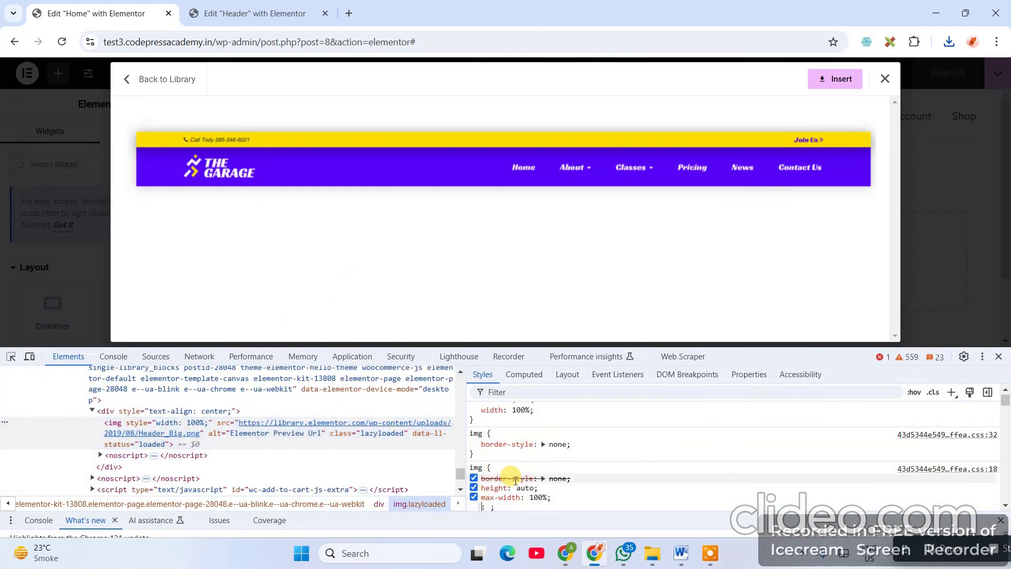
left_click(491, 454)
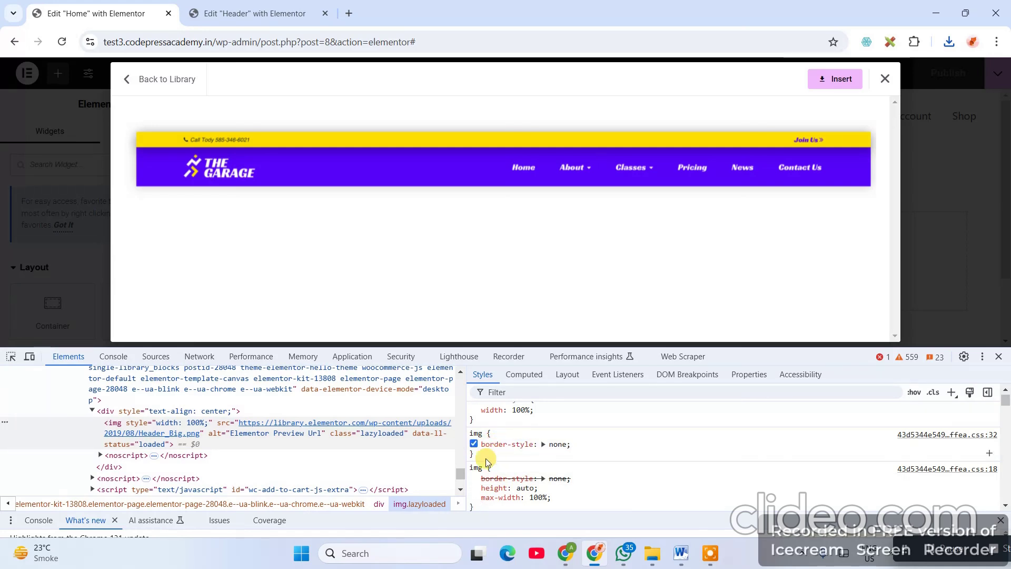
left_click(486, 457)
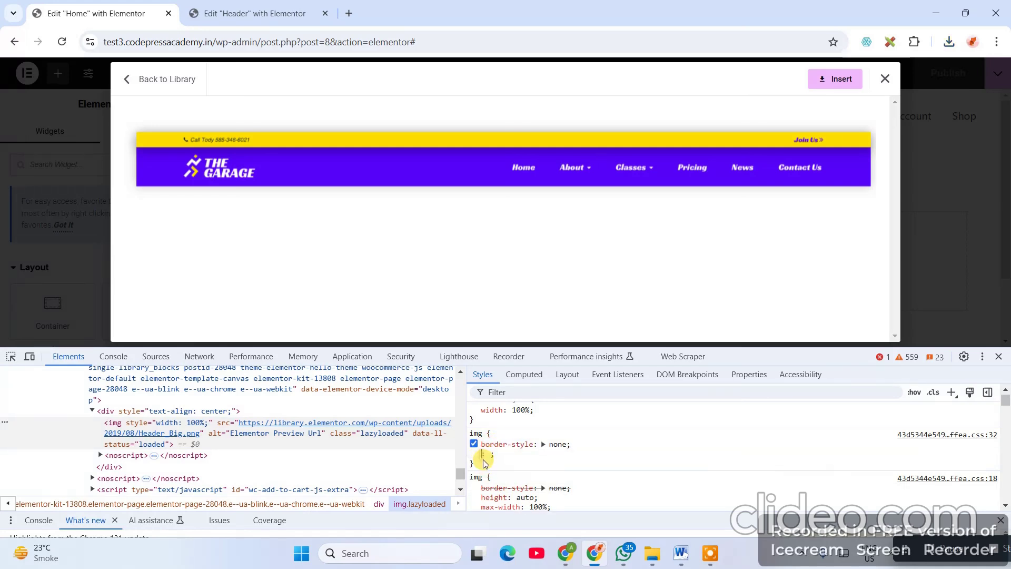
type("color: ")
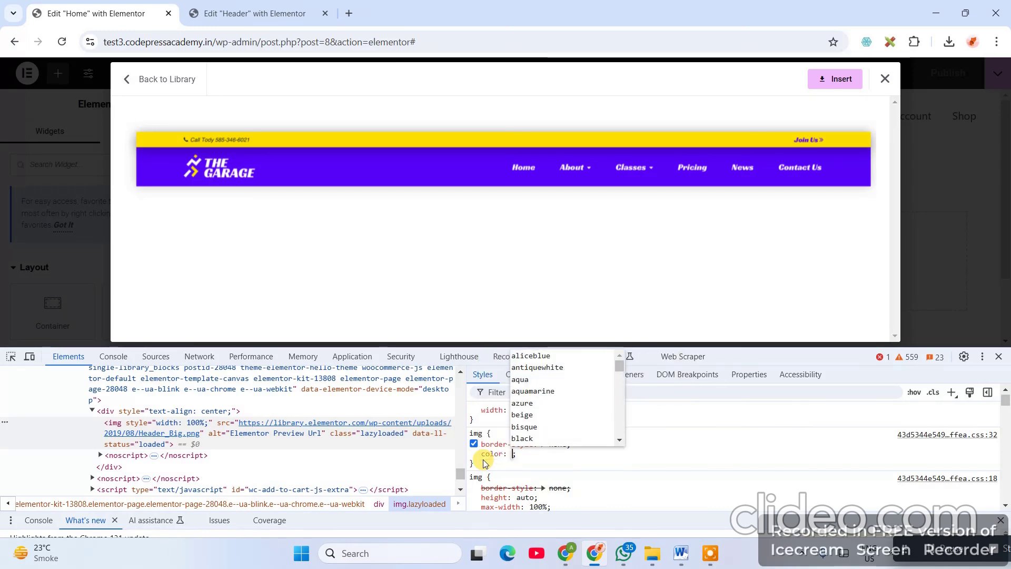
type("red;")
key("Return")
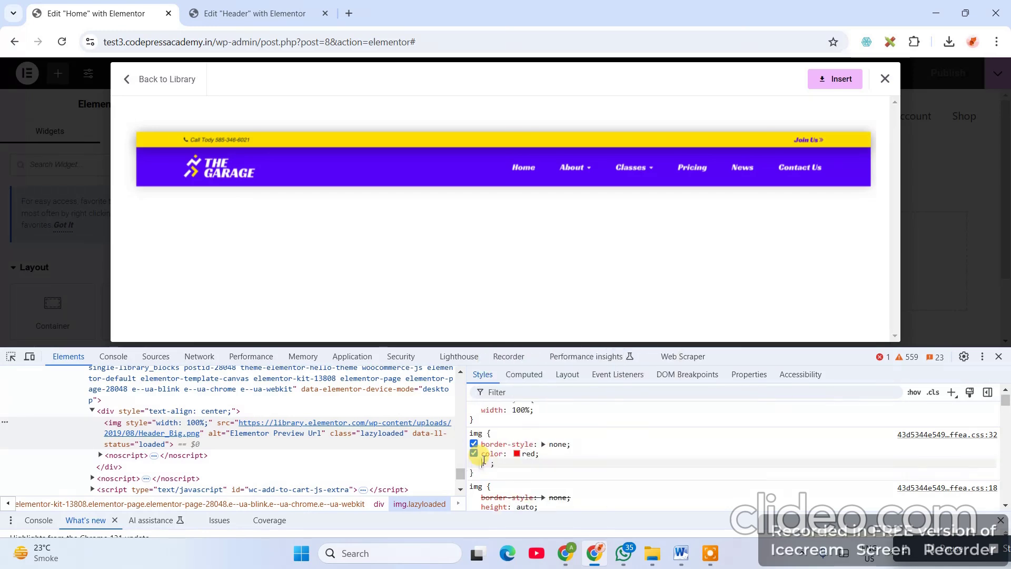
- Sample the top bar's yellow with the eyedropper and copy its hex #ffde01
left_click(517, 455)
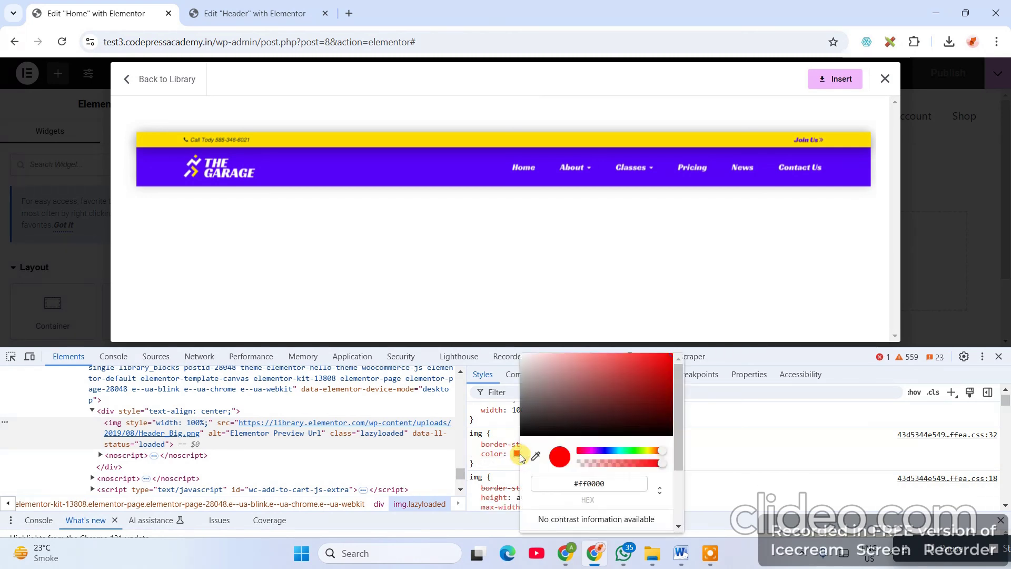
left_click(533, 458)
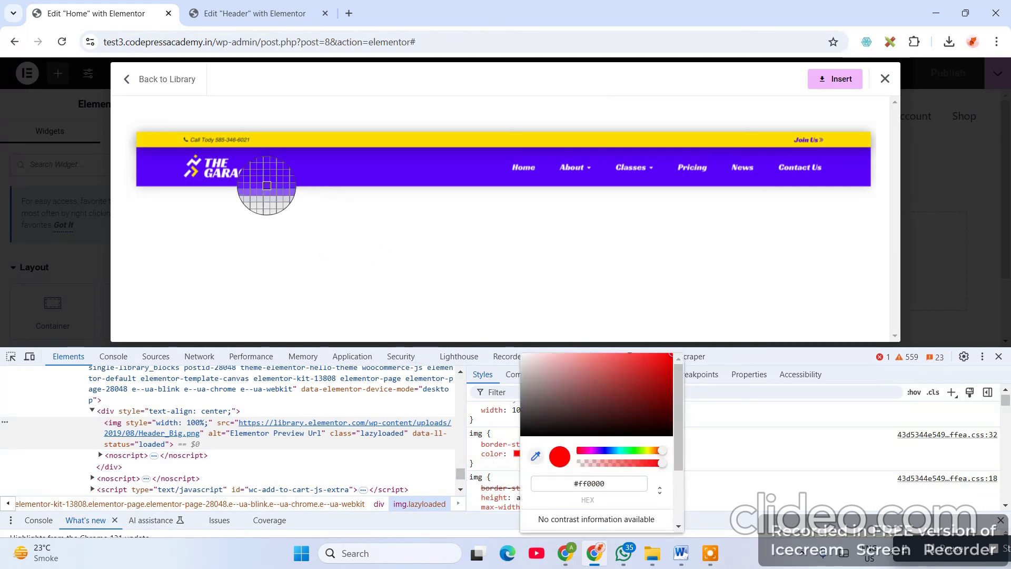
left_click(297, 142)
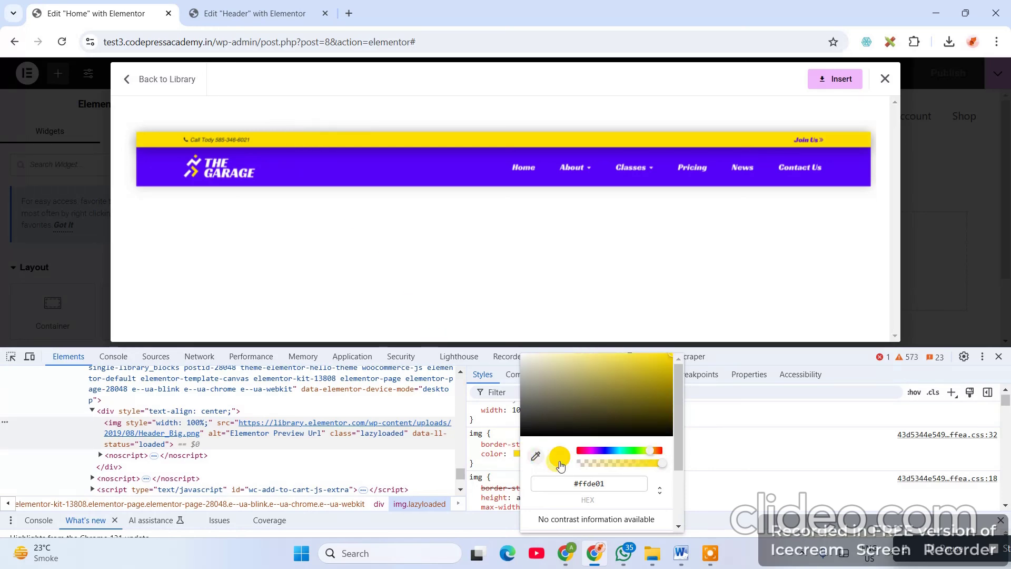
left_click_drag(610, 483, 565, 488)
key("ctrl+c")
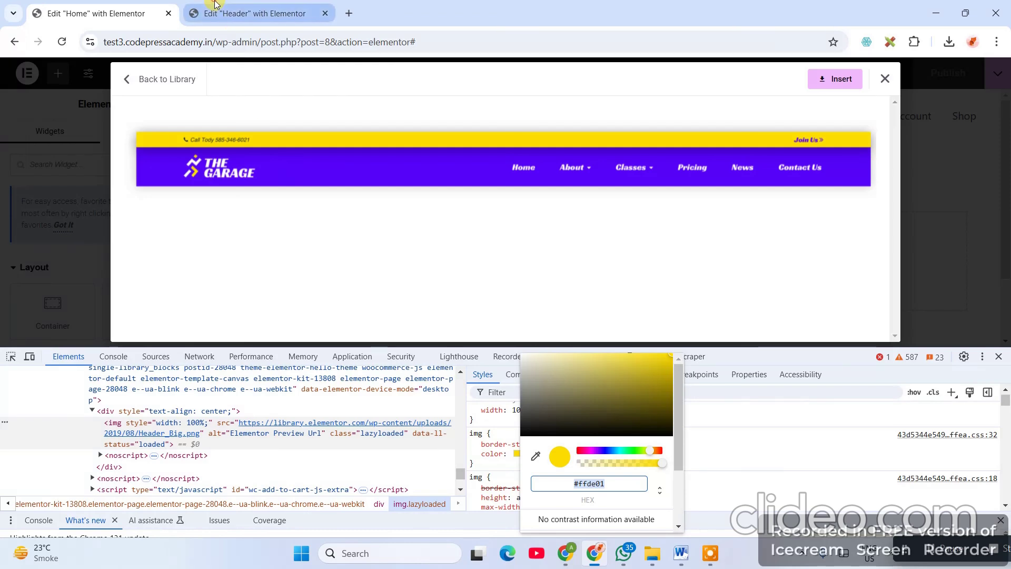
left_click(248, 13)
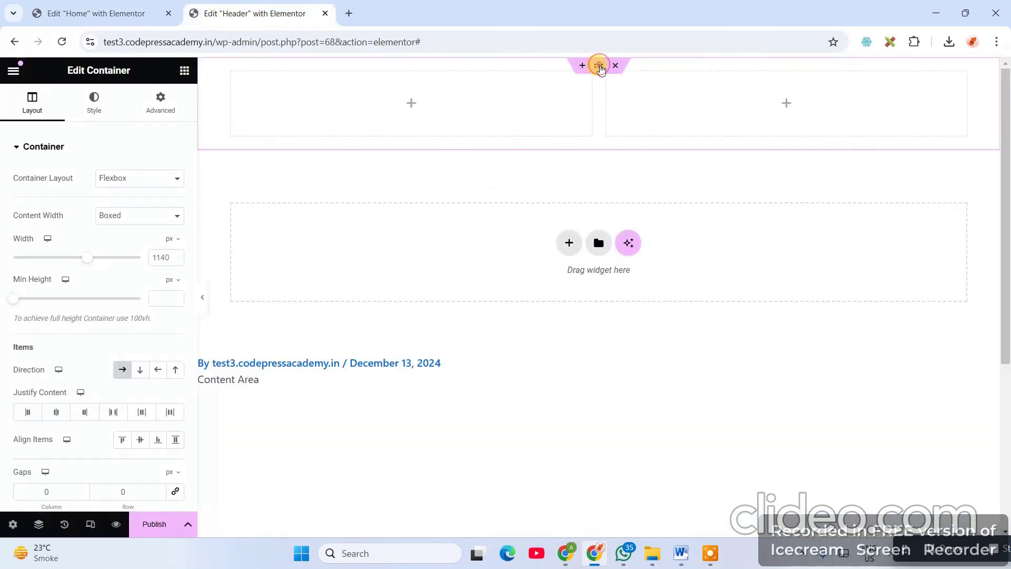
- Set the container's Style background to Classic with the pasted colour #ffde01
left_click(106, 109)
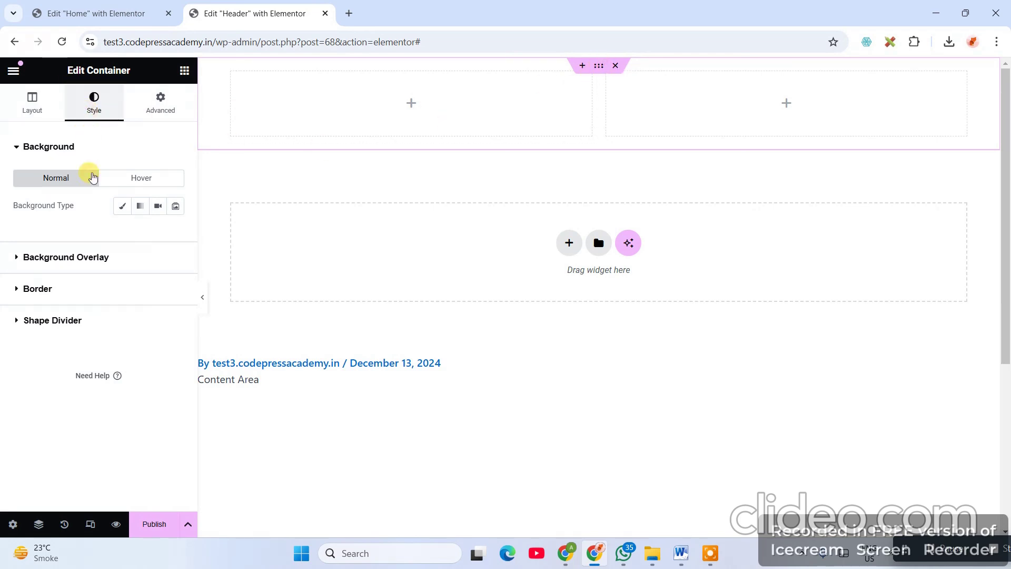
left_click_drag(11, 207, 127, 209)
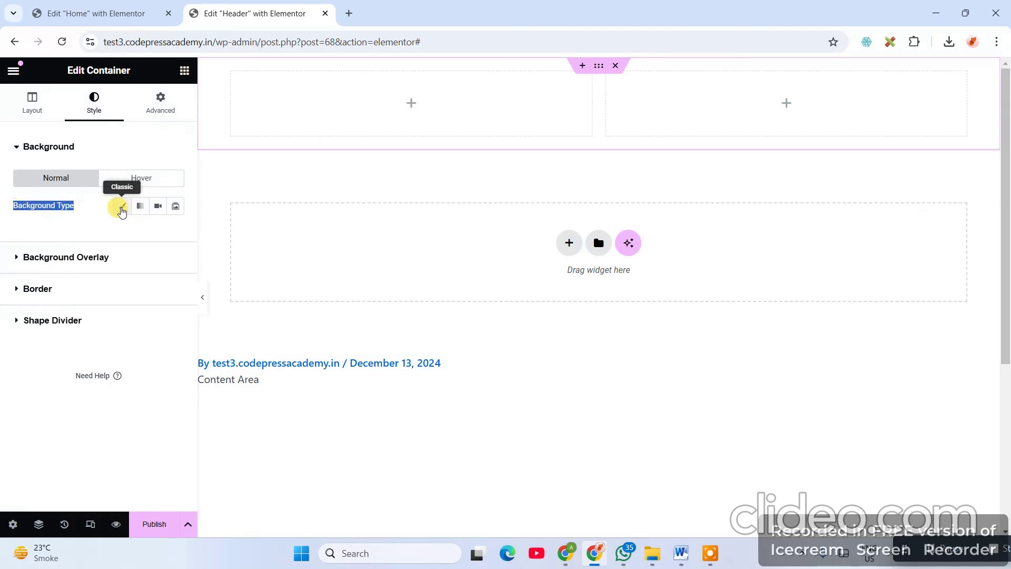
left_click(121, 207)
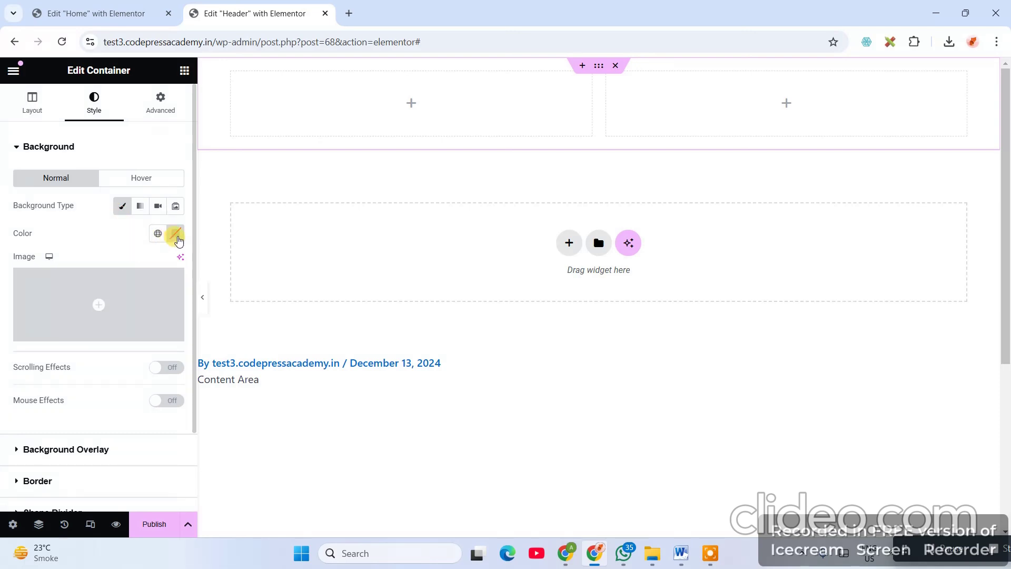
left_click(176, 234)
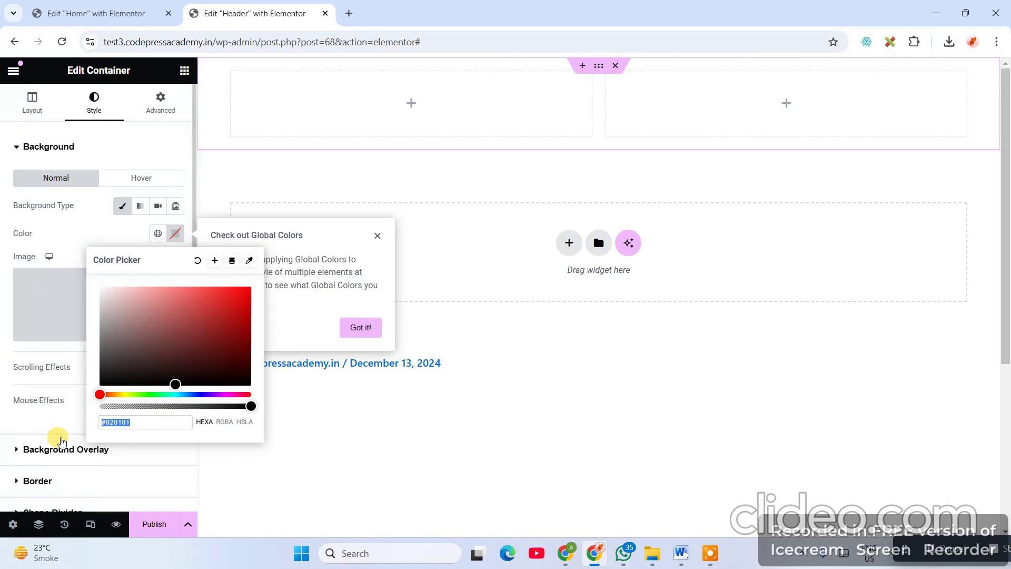
key("ctrl+v")
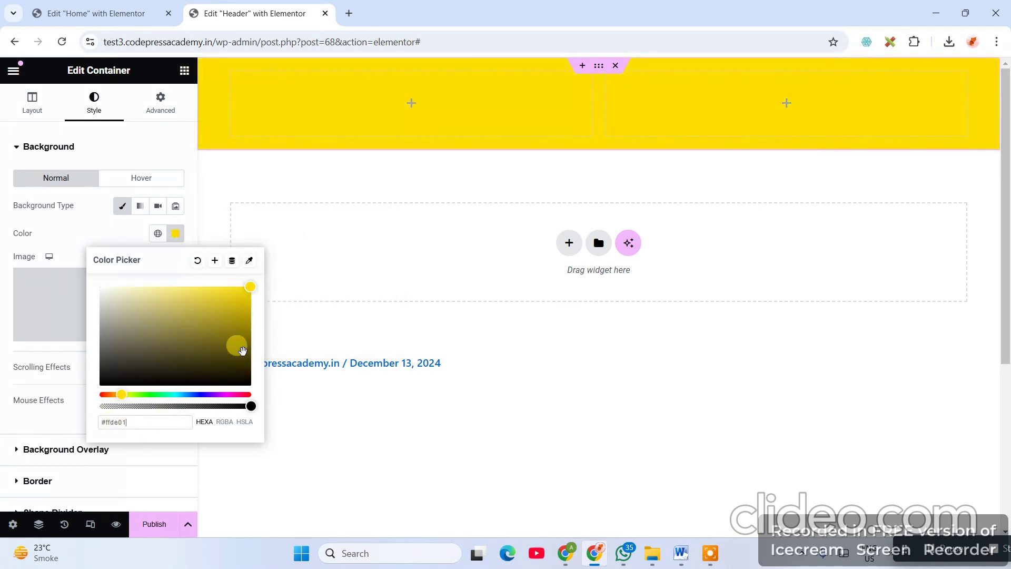
left_click(366, 270)
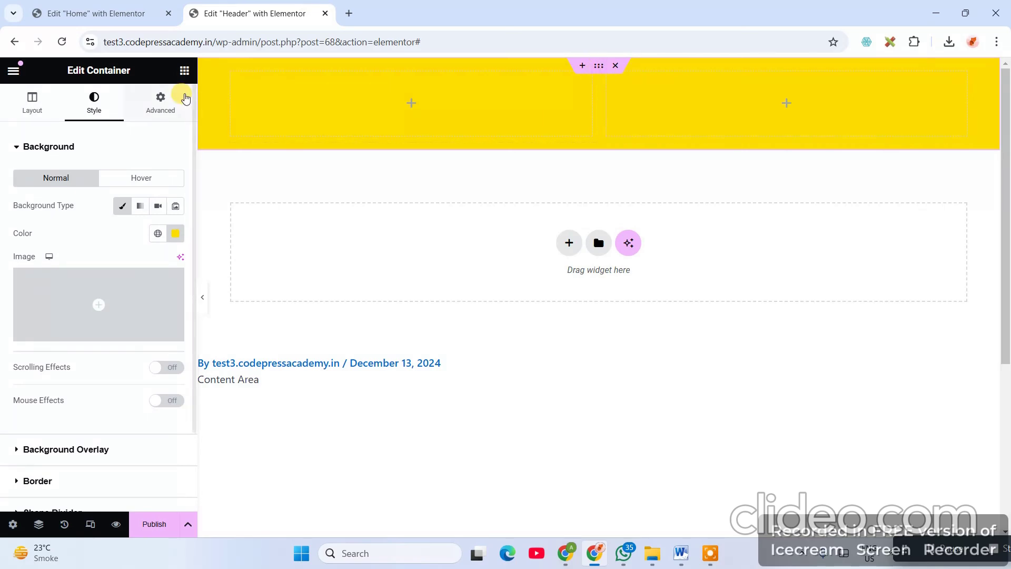
- Set margins and padding to 0 on the header container and its left and right inner containers
left_click(160, 101)
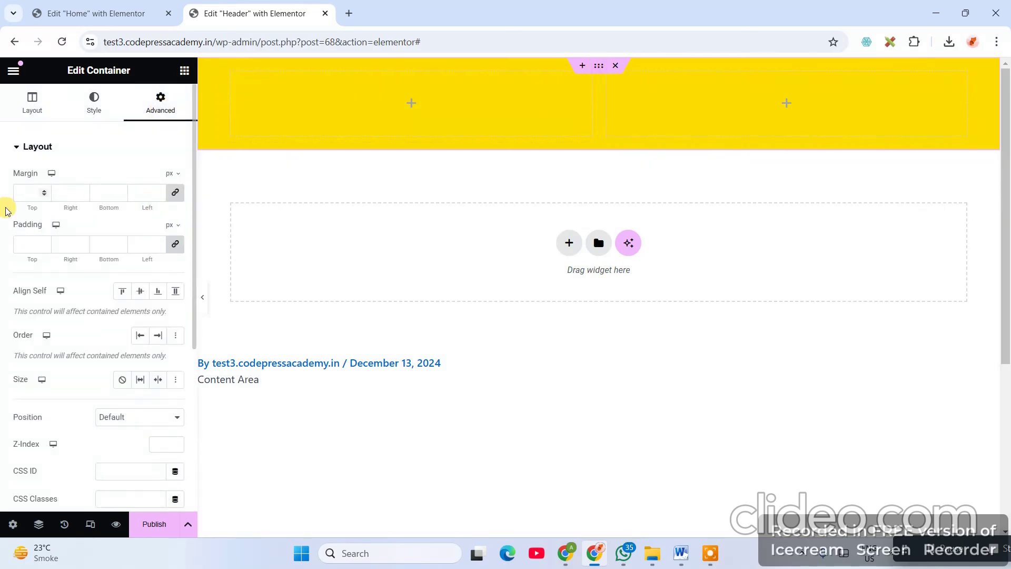
left_click(175, 192)
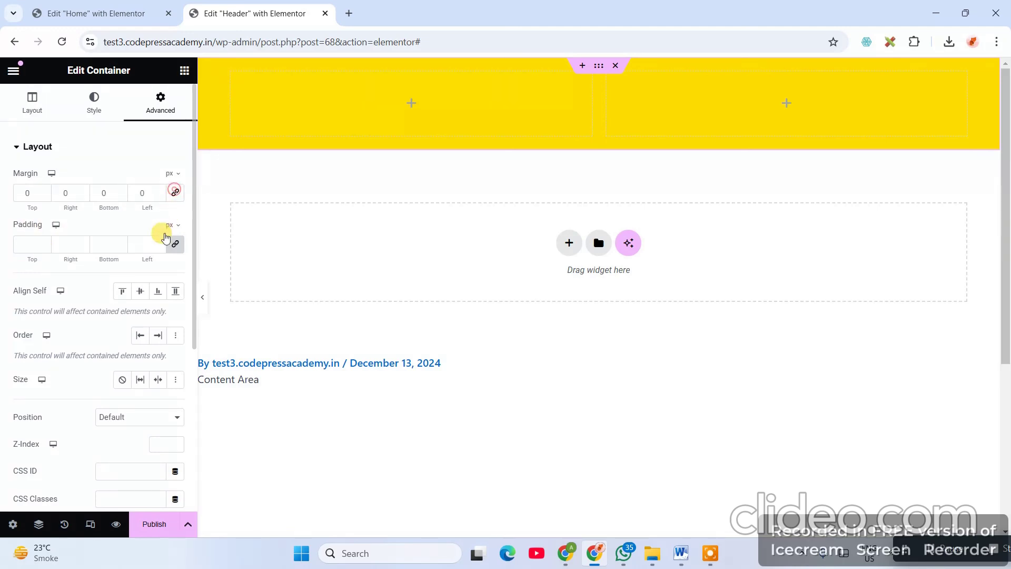
left_click(175, 244)
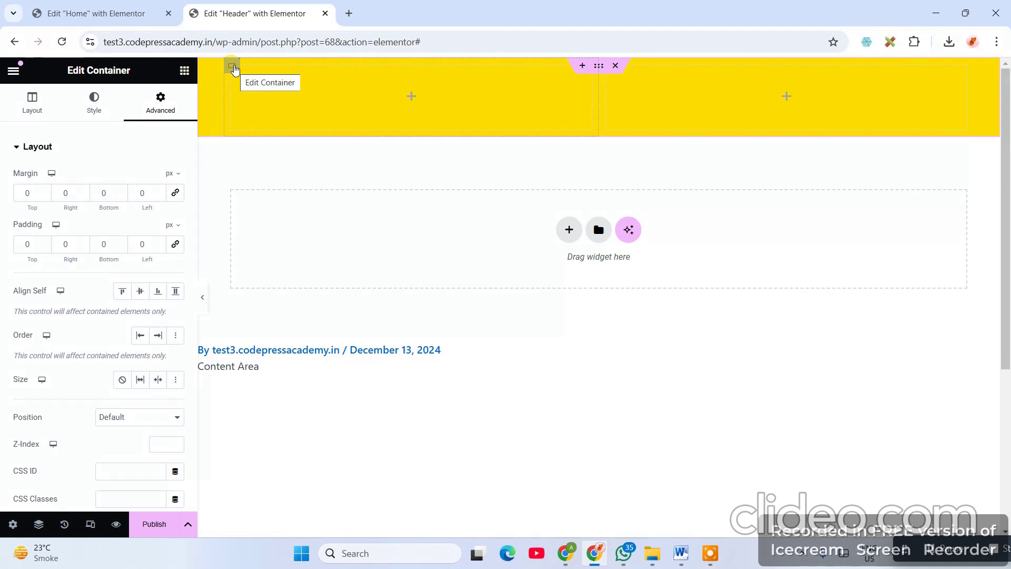
left_click(233, 67)
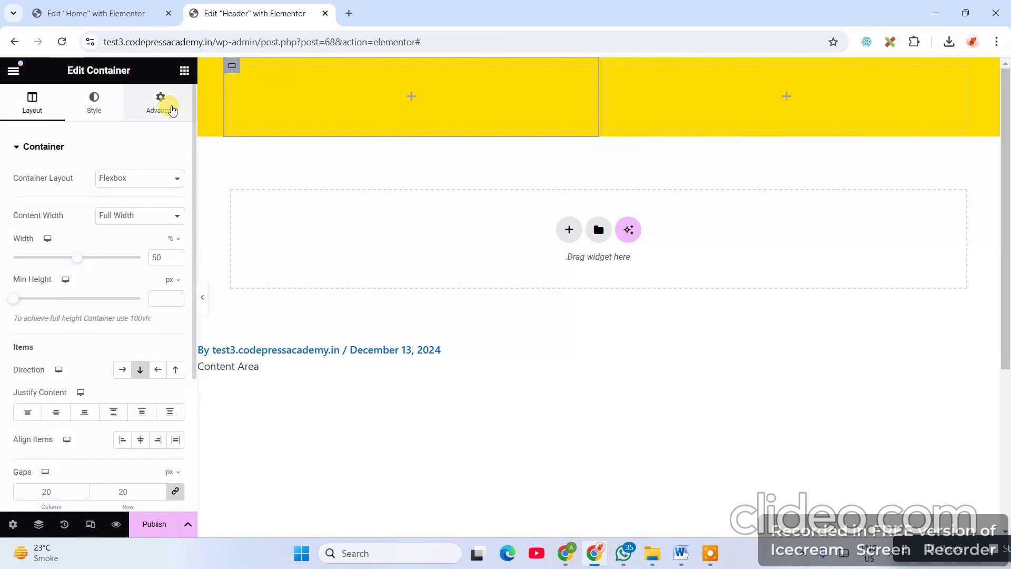
left_click(163, 102)
left_click(175, 192)
left_click(175, 244)
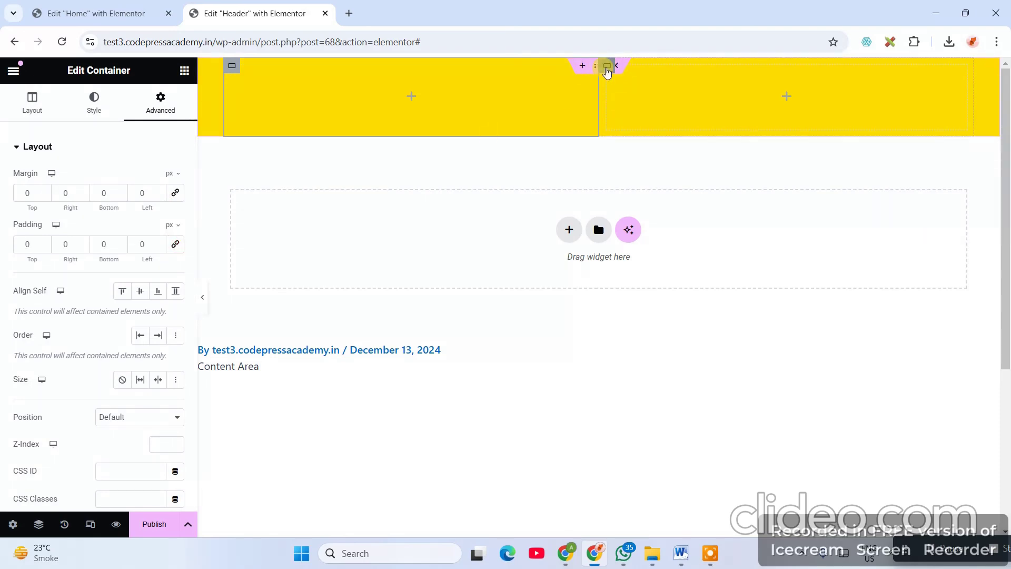
left_click(607, 69)
left_click(158, 105)
left_click(175, 192)
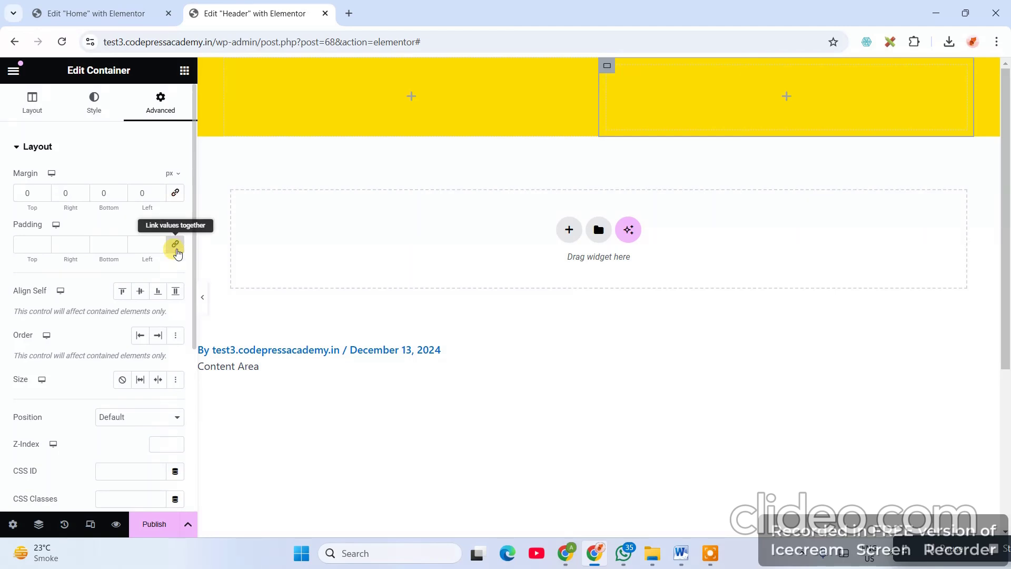
left_click(176, 244)
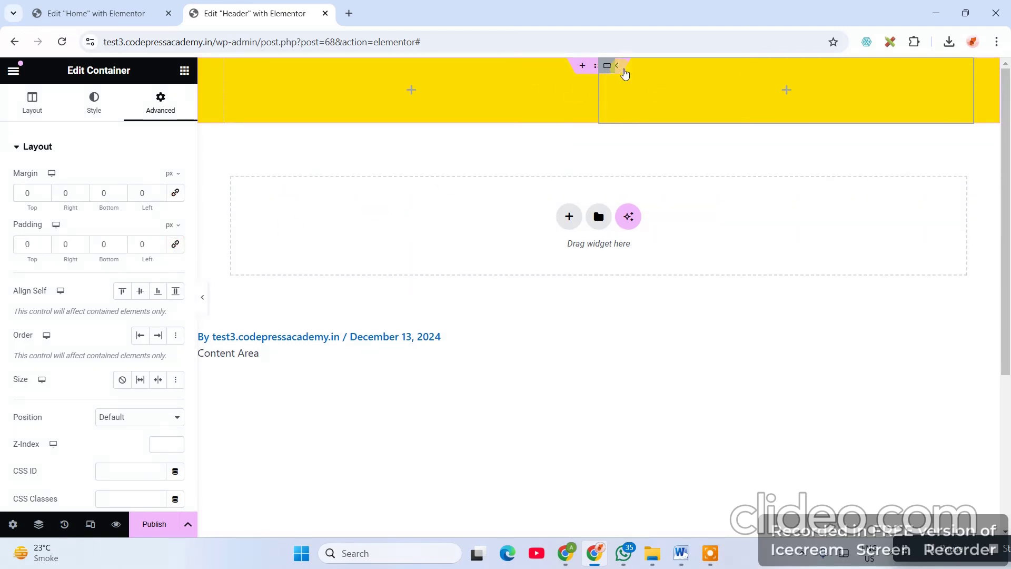
- Review the reference header, then search the widget list for 'list'
left_click(92, 18)
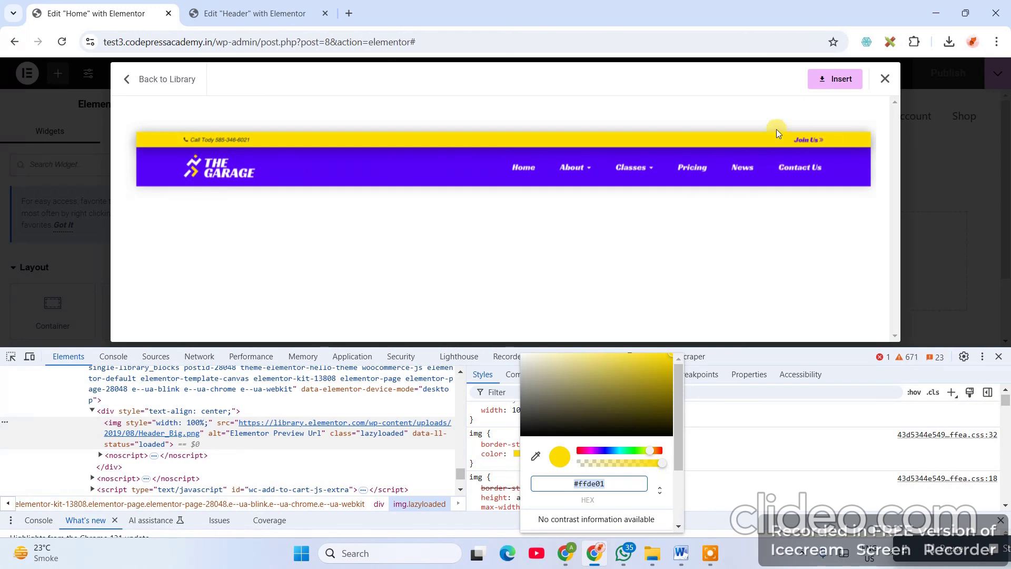
left_click(239, 13)
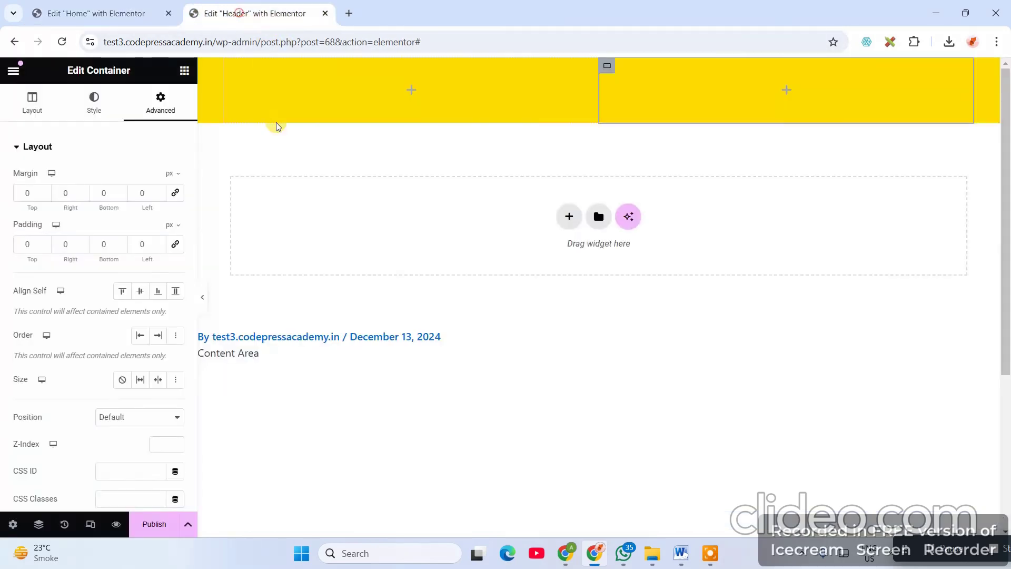
left_click(103, 13)
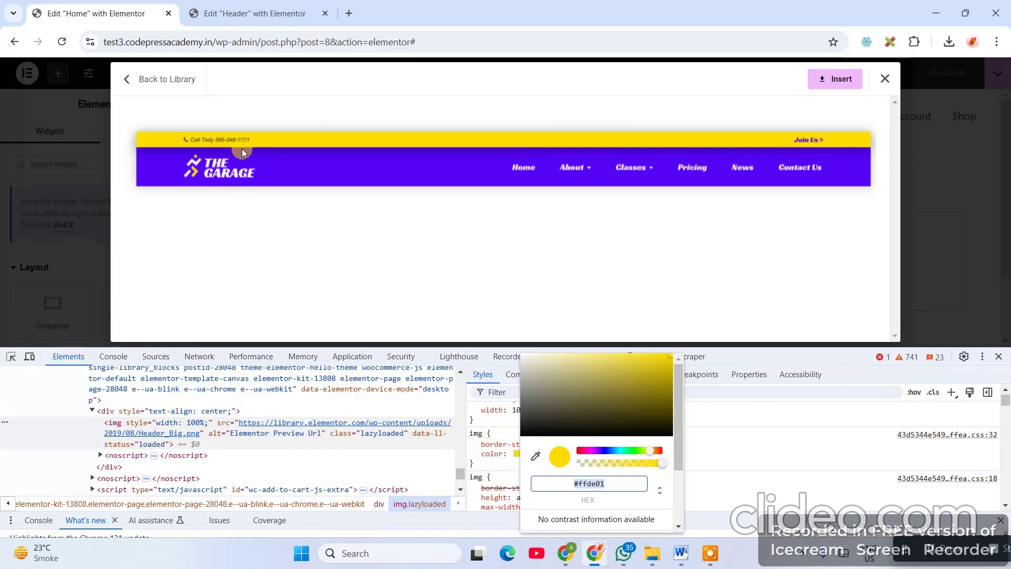
left_click(185, 141)
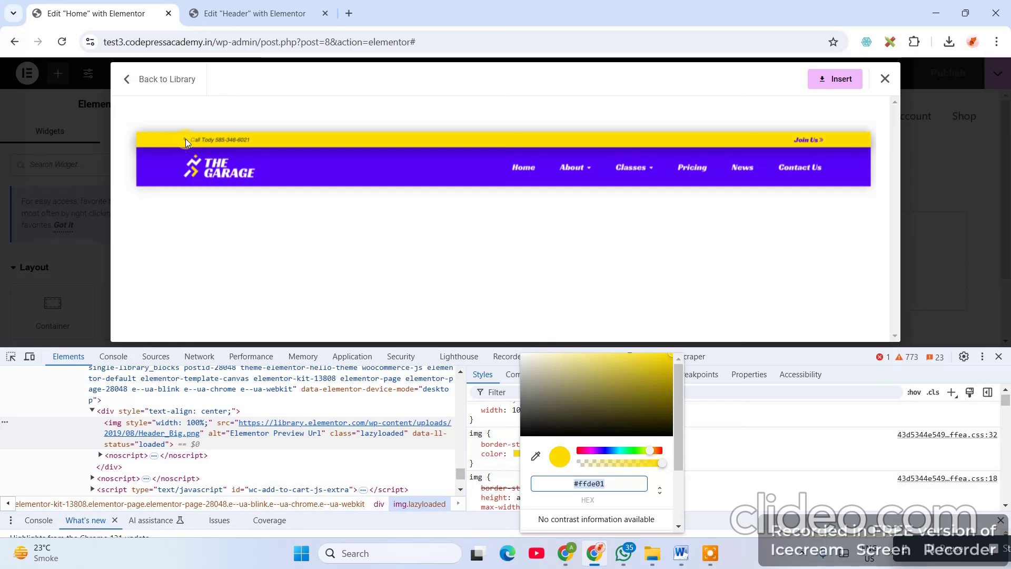
left_click(229, 16)
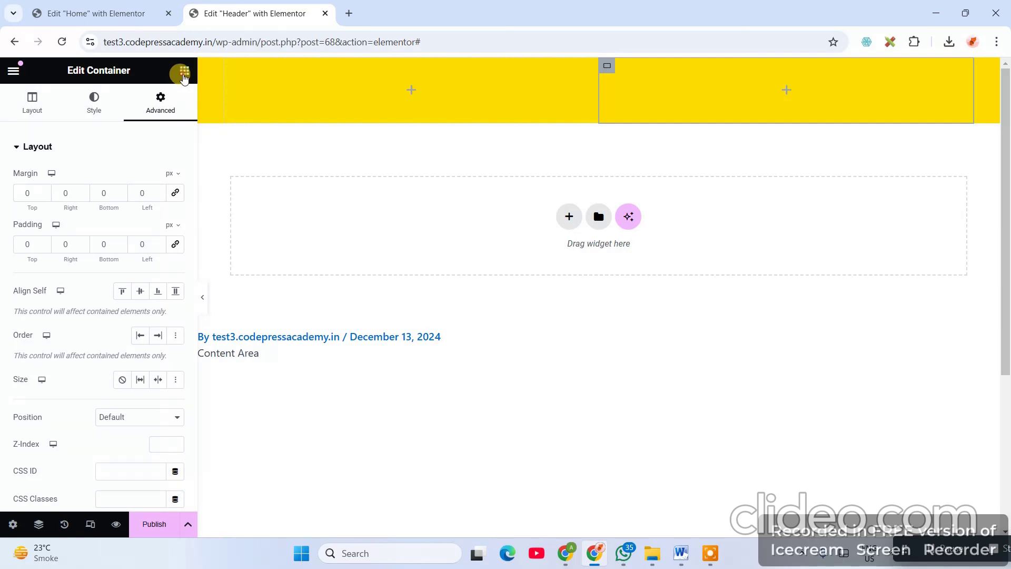
left_click(183, 73)
type("list")
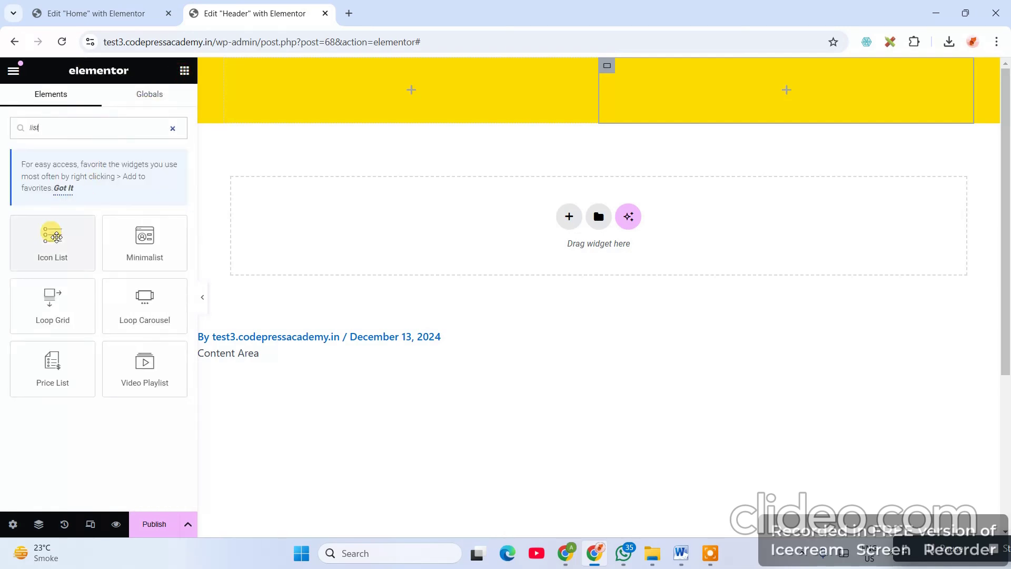
- Drop an Icon List into the left column and move a duplicate into the right column
left_click_drag(57, 237, 364, 95)
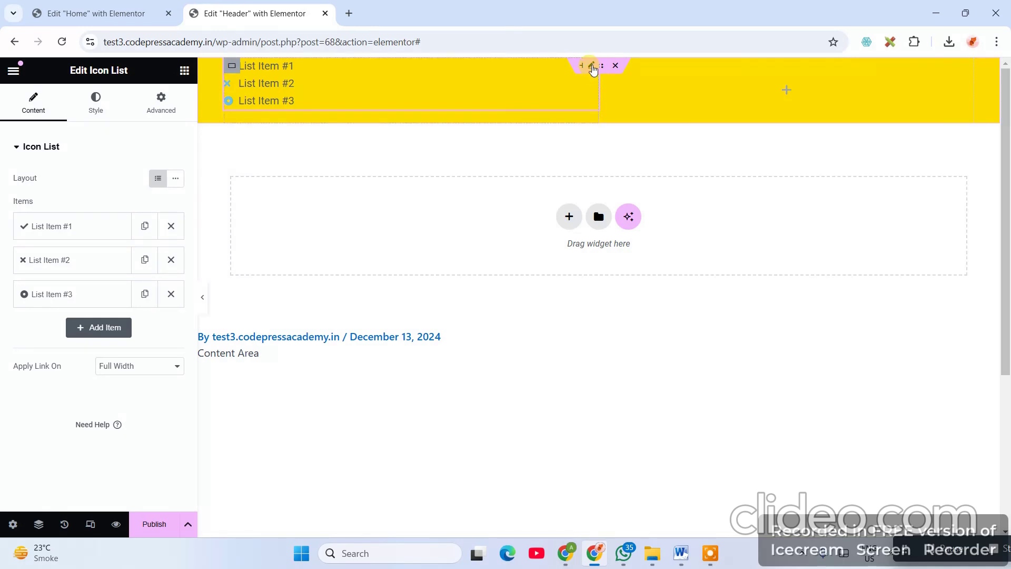
right_click(593, 69)
left_click(605, 105)
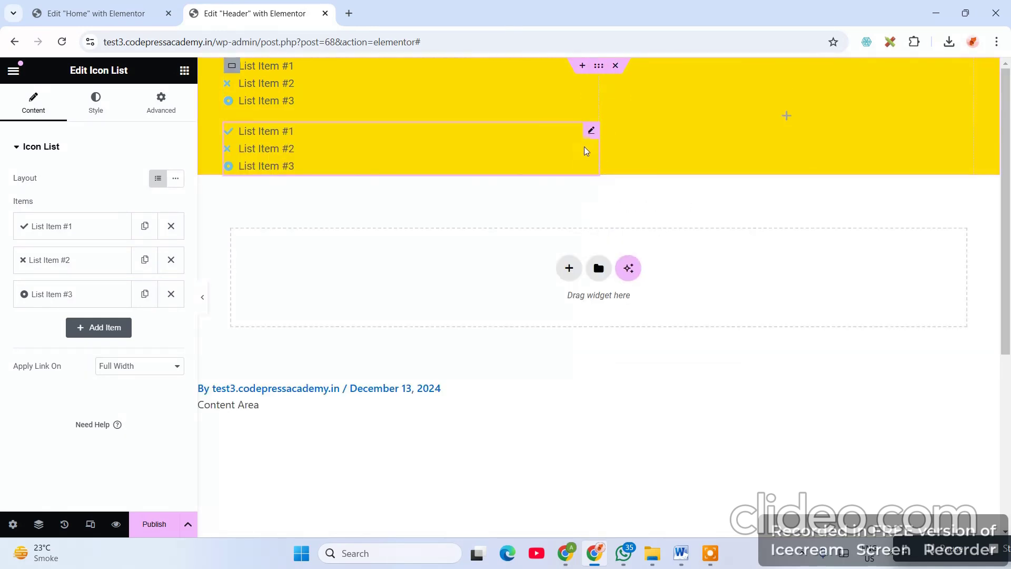
left_click_drag(592, 136, 737, 100)
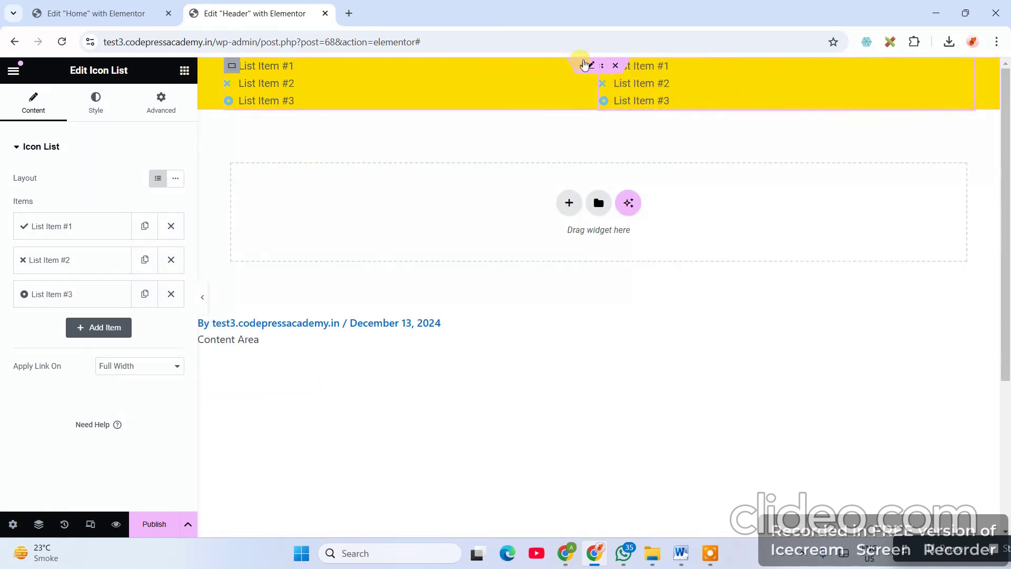
- After checking the reference header, insert an empty container above the header
left_click(113, 10)
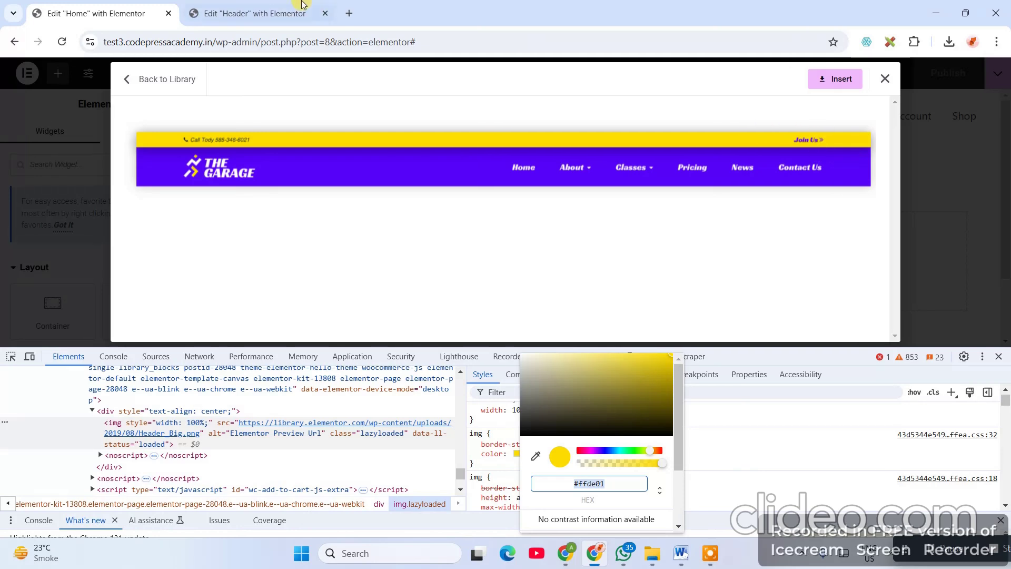
left_click(240, 21)
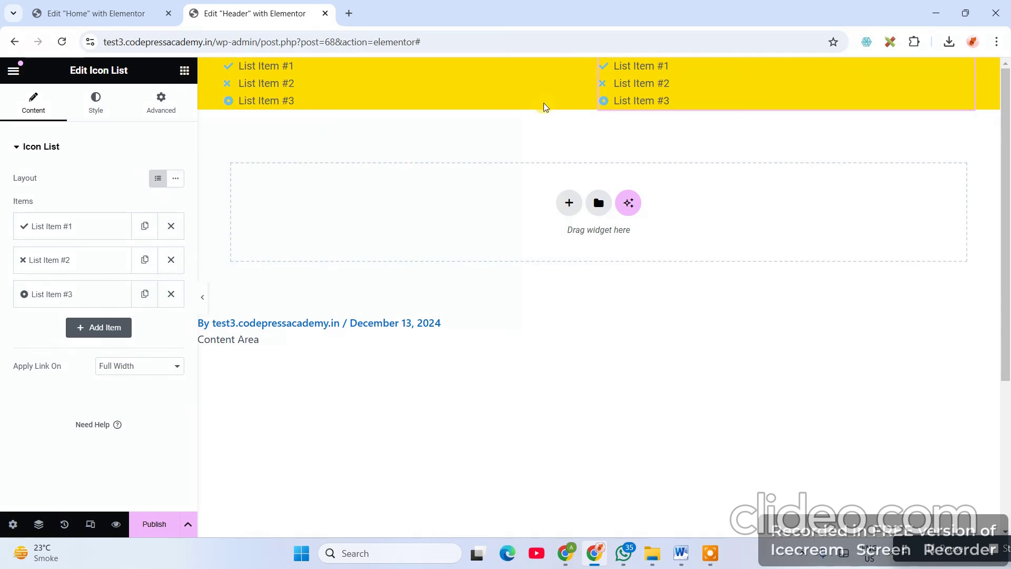
left_click(579, 66)
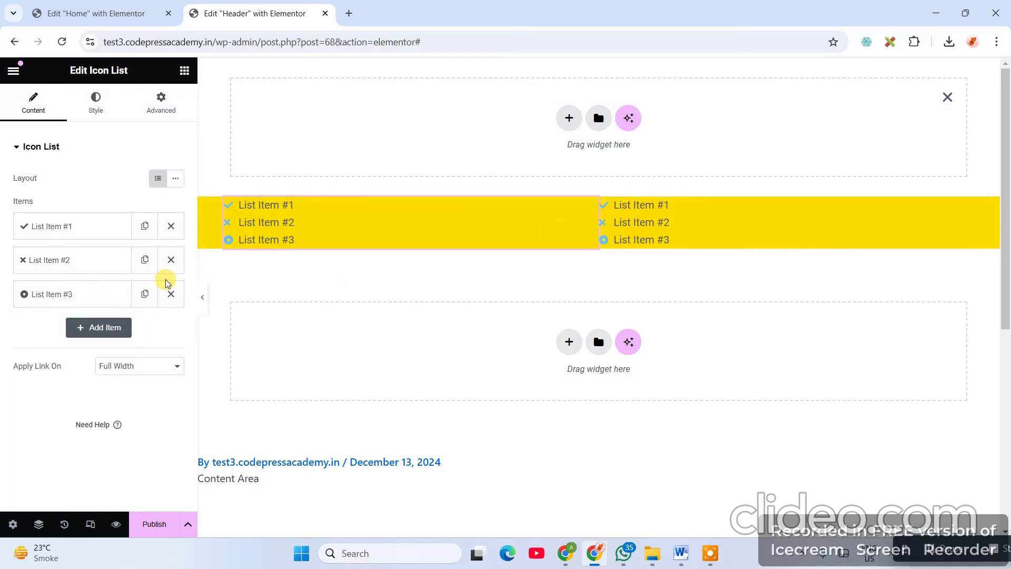
- Delete List Items #2 and #3 and change item #1's text to 'Call Today'
left_click(170, 294)
left_click(170, 258)
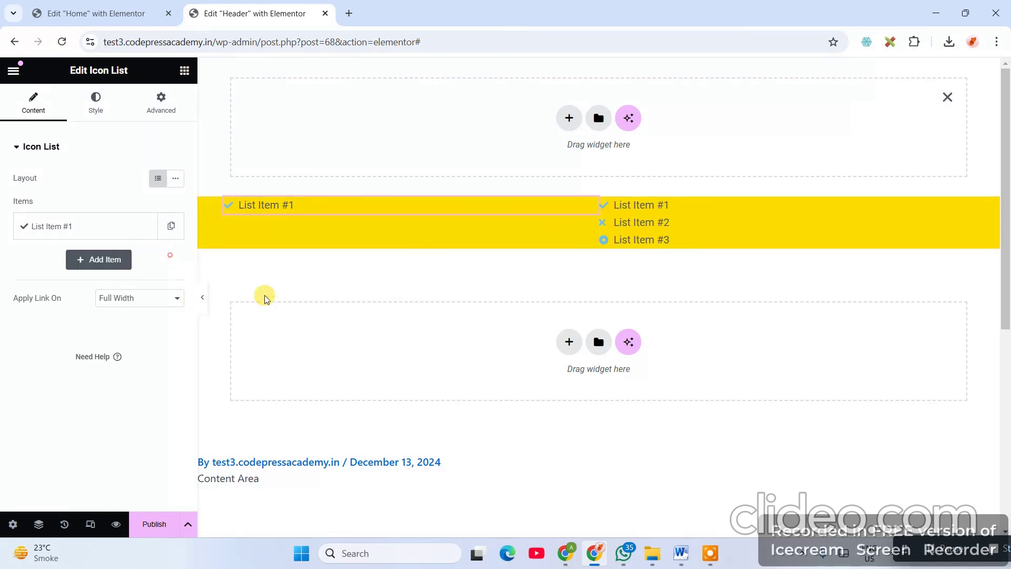
left_click(80, 228)
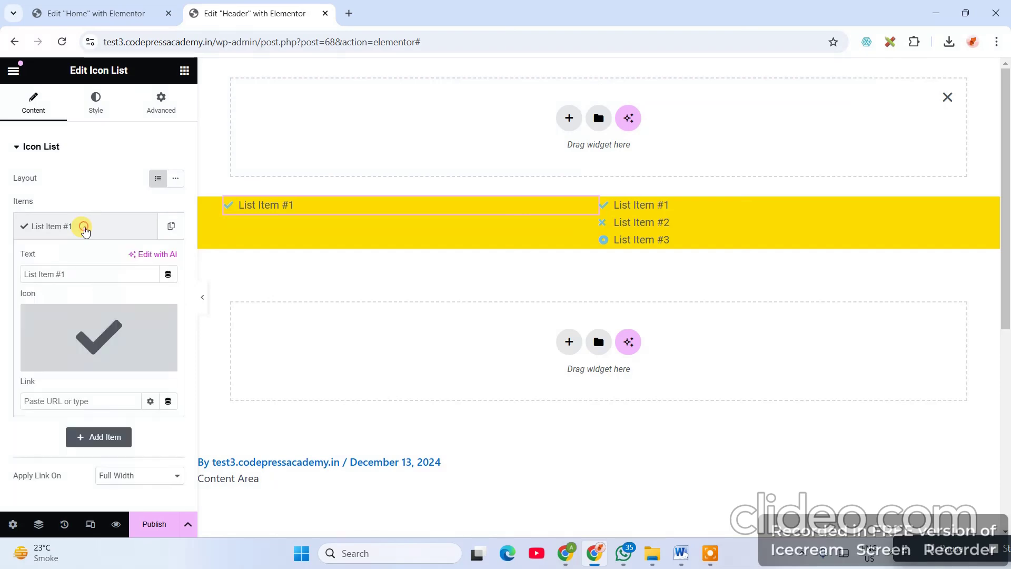
triple_click(89, 277)
left_click(119, 12)
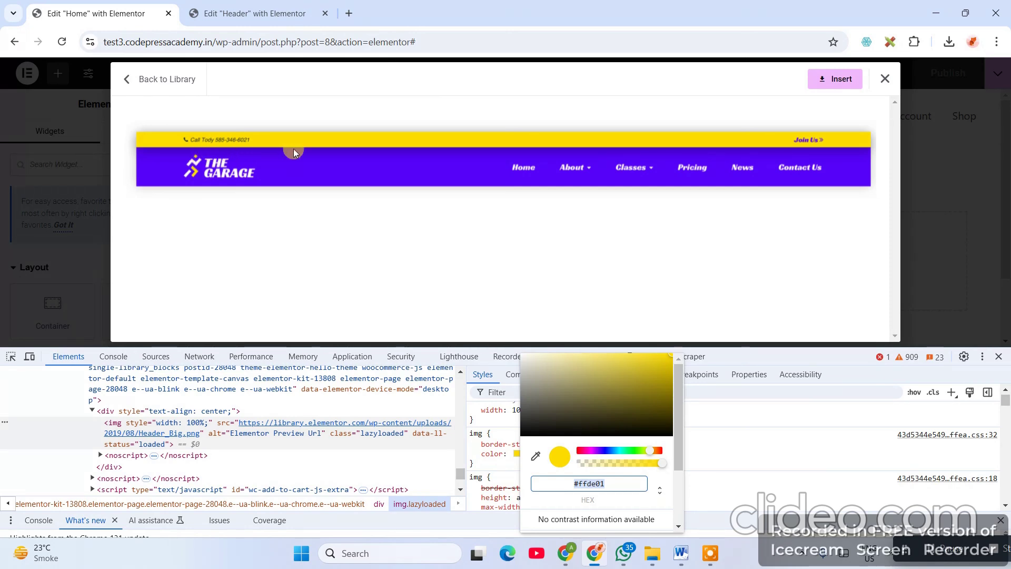
left_click(254, 13)
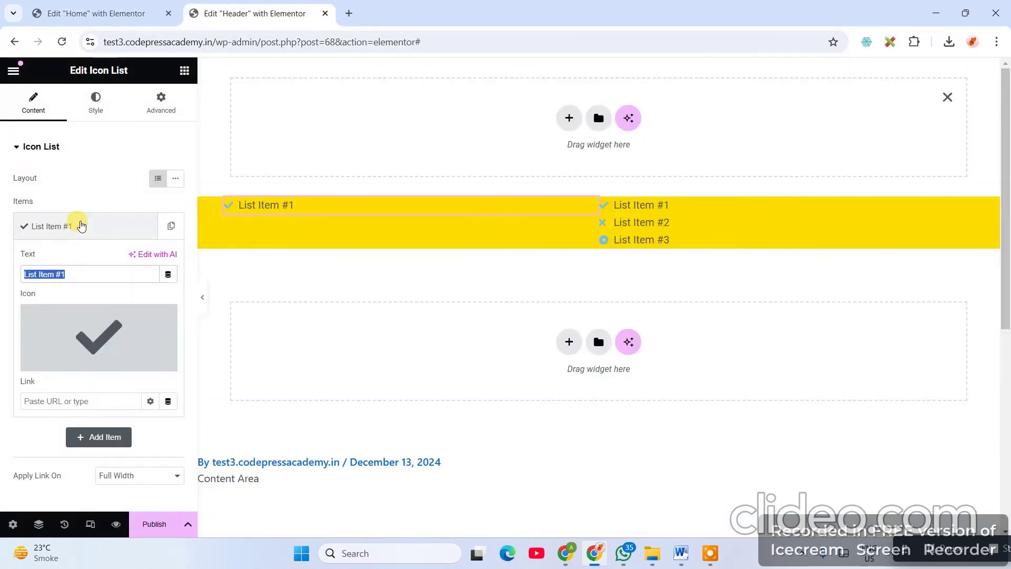
type("C")
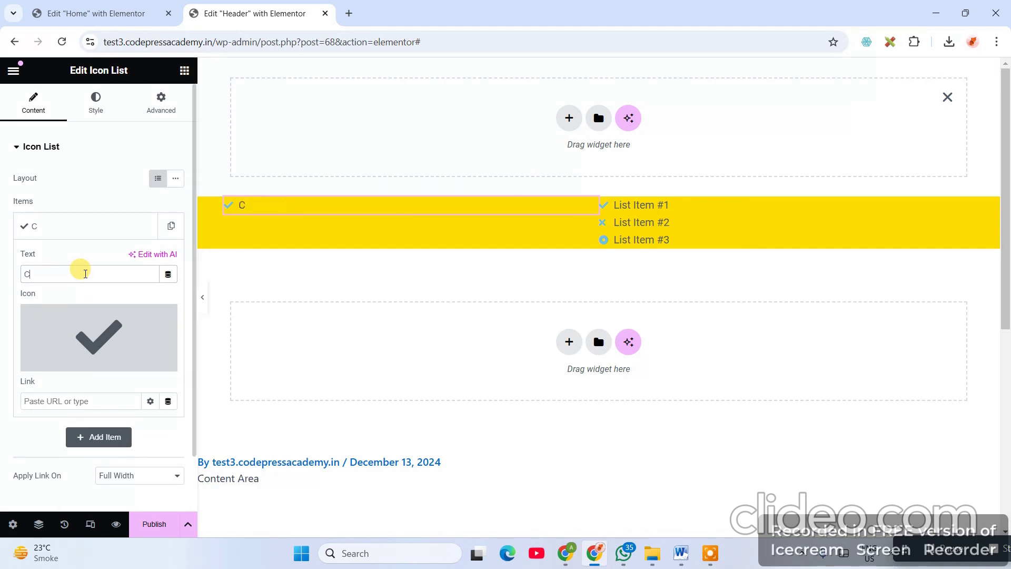
type("all Today")
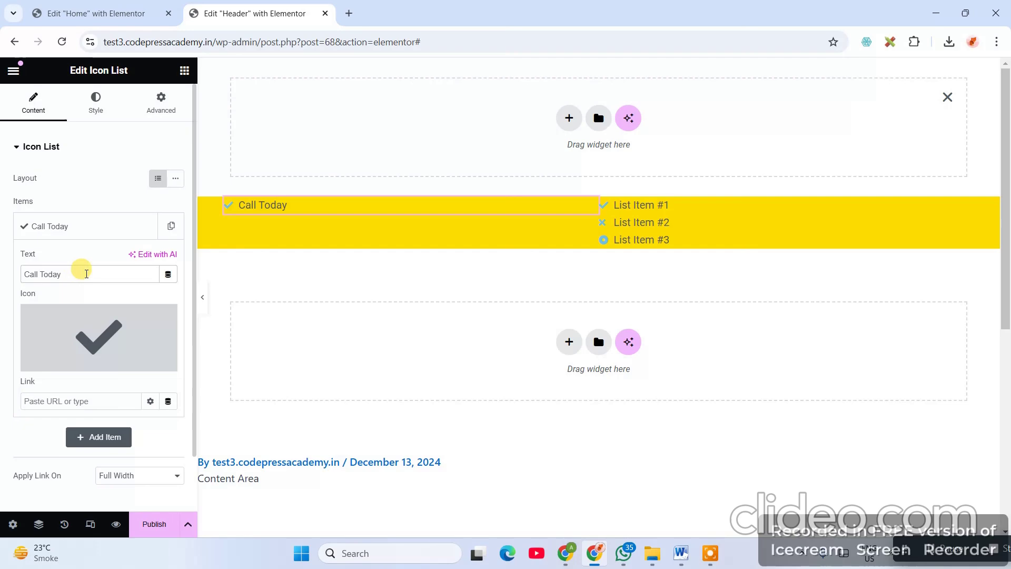
- Give the item the filled phone icon from the Icon Library
mouse_move(132, 345)
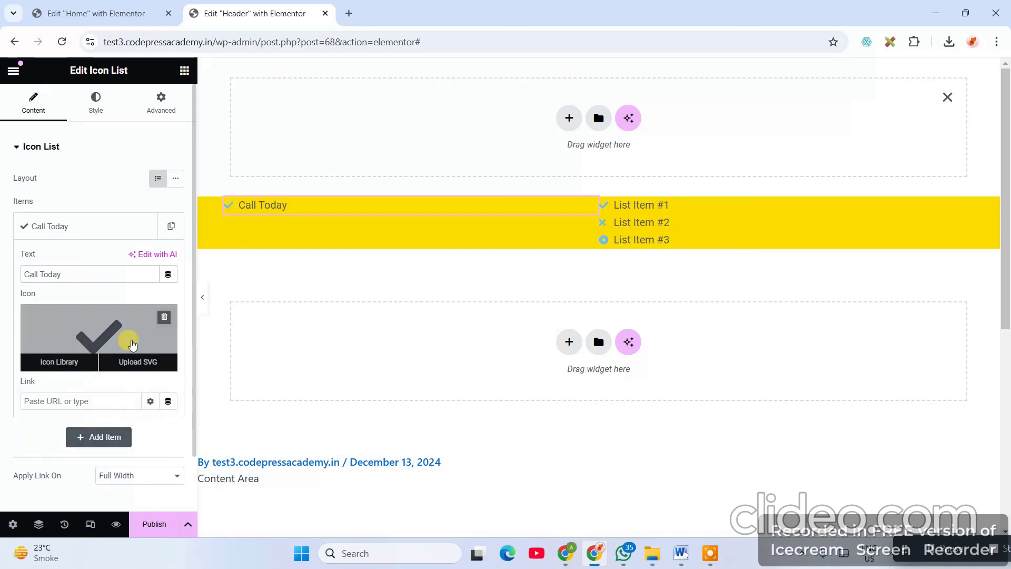
left_click(70, 363)
left_click(406, 126)
type("p")
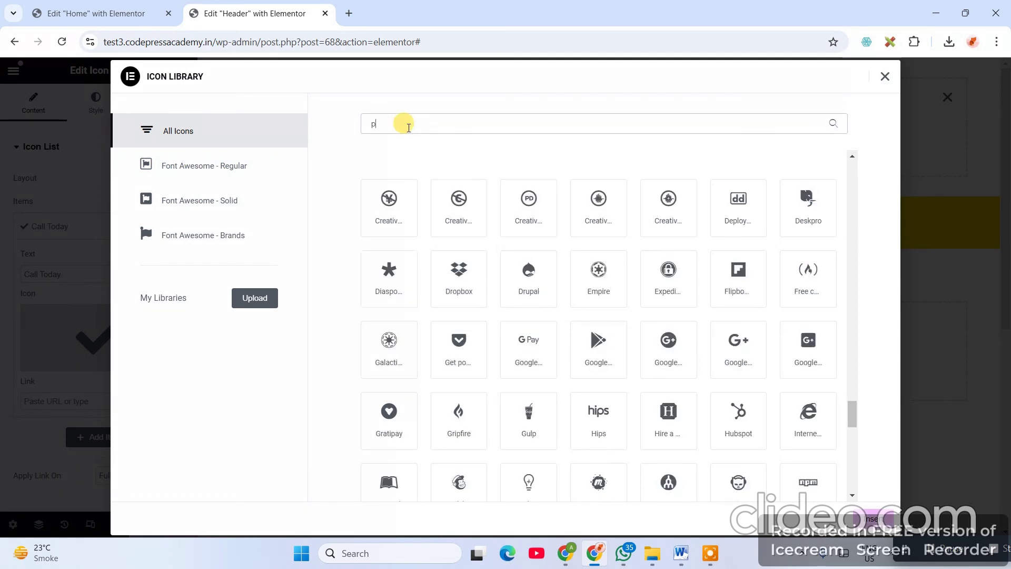
type("hone")
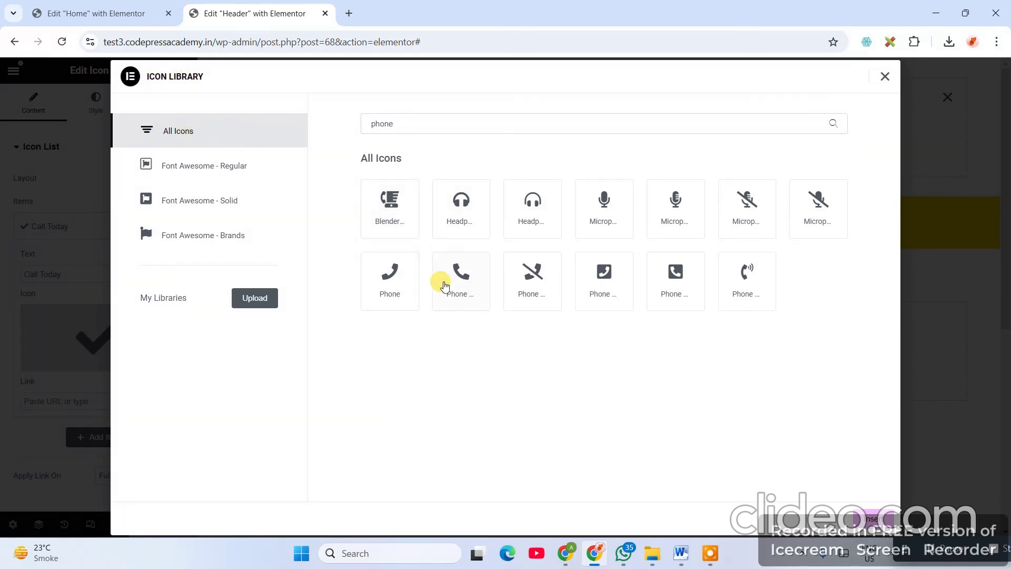
left_click(470, 280)
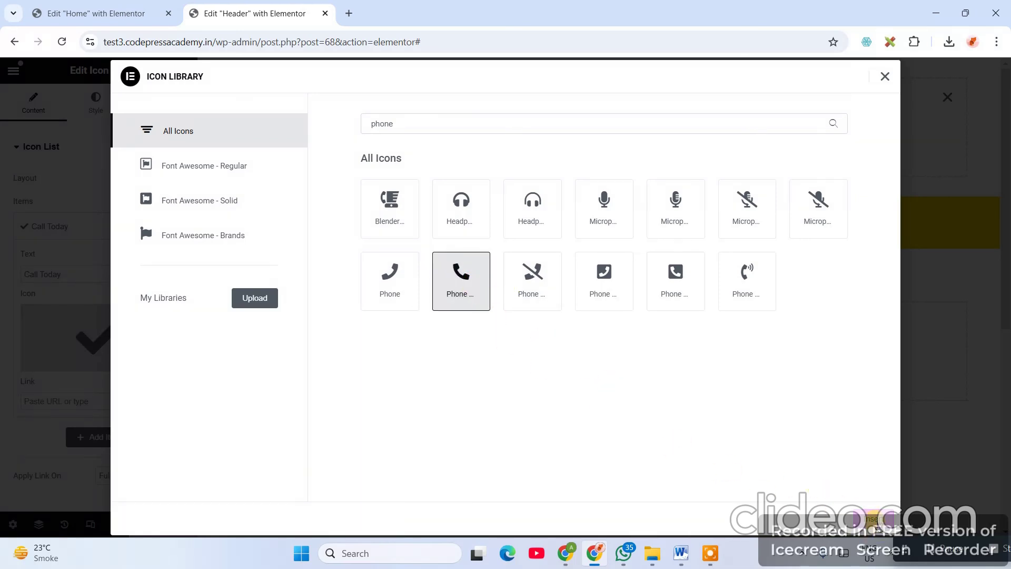
left_click(876, 520)
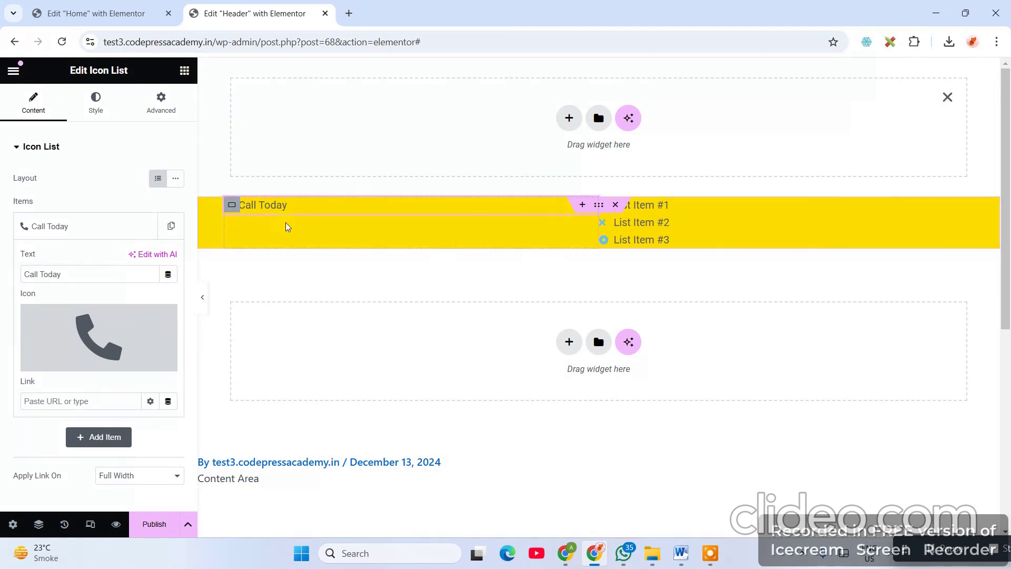
- Append the phone number after 'Call Today', comparing against the reference header
left_click(83, 10)
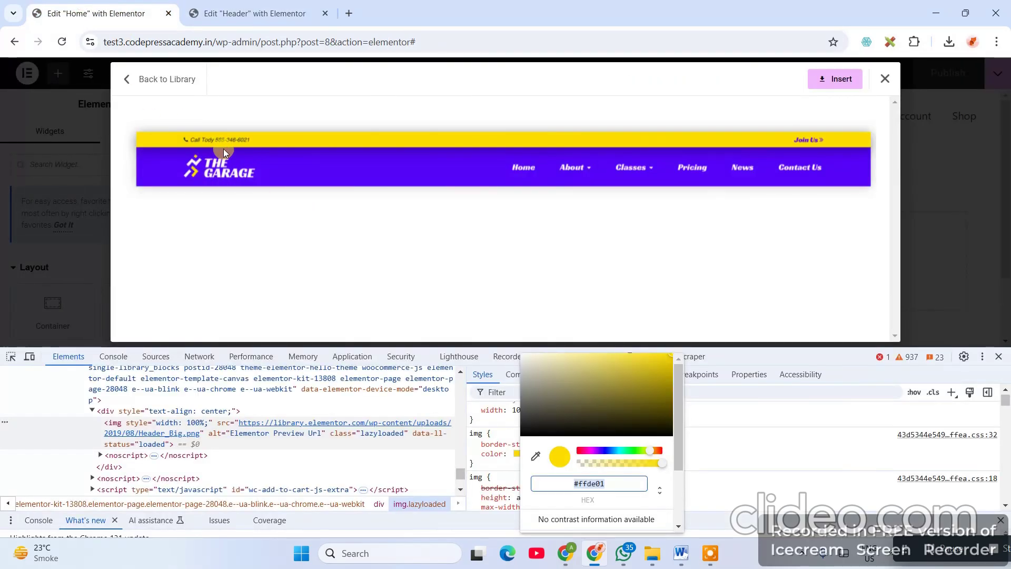
left_click(250, 8)
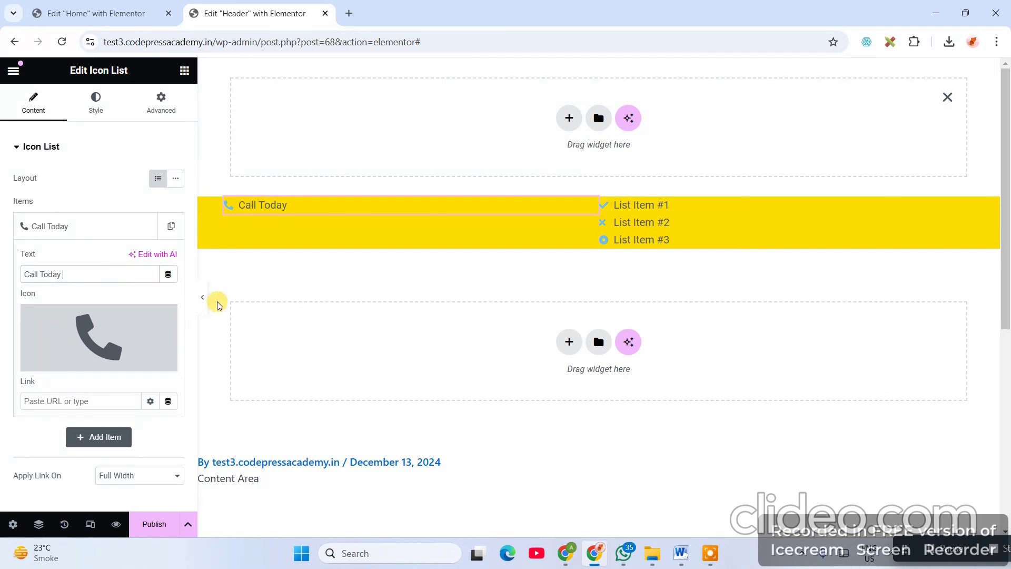
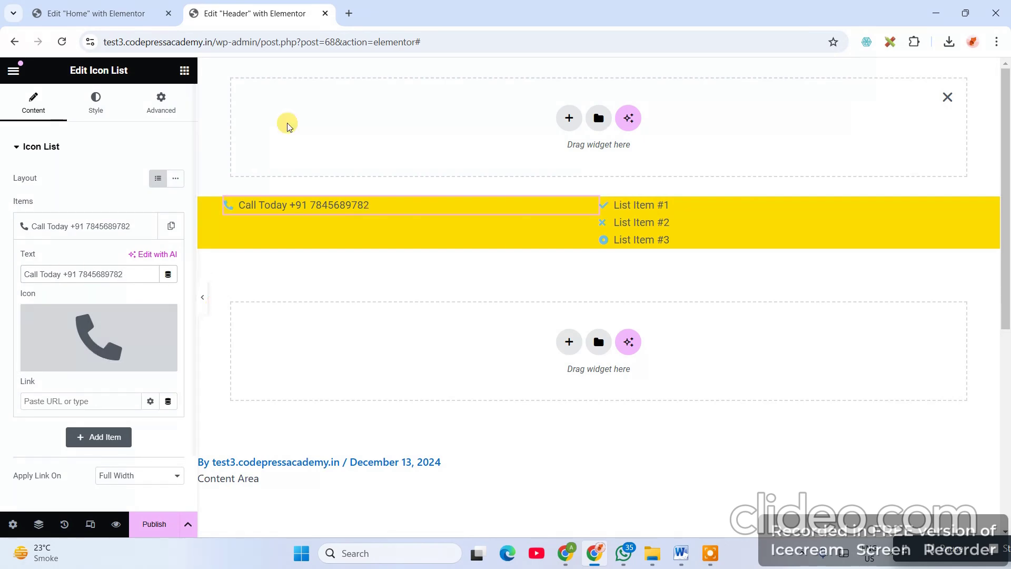
left_click(94, 14)
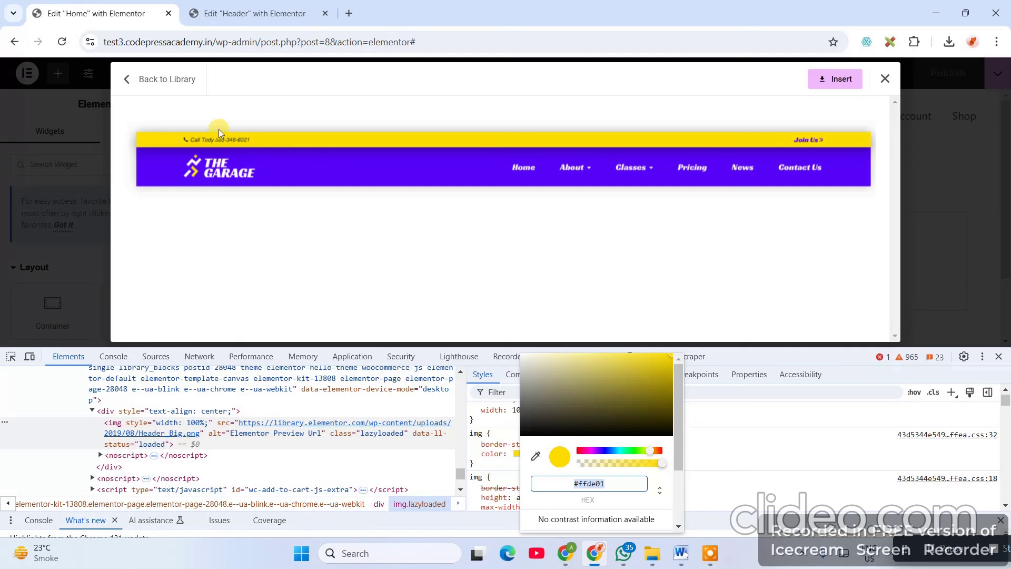
left_click(240, 14)
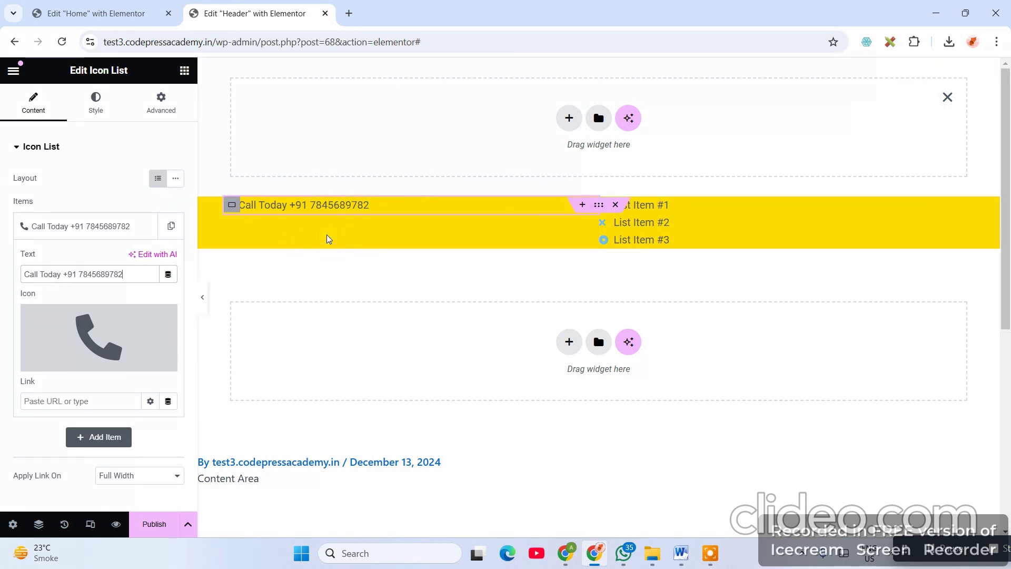
- Centre the Call Today line vertically with Justify Content Center, keeping Align Items at Start
left_click(227, 270)
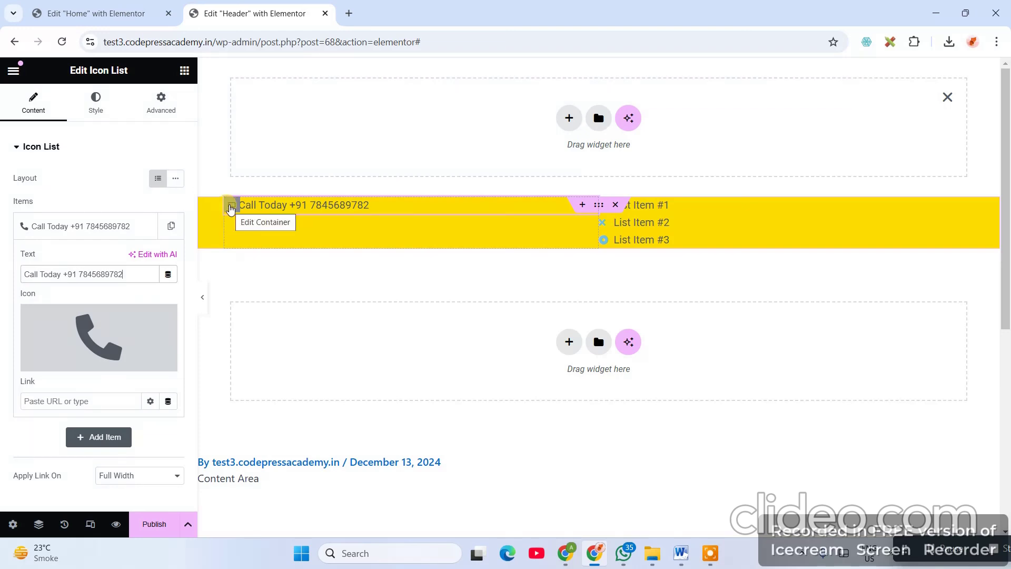
left_click(231, 207)
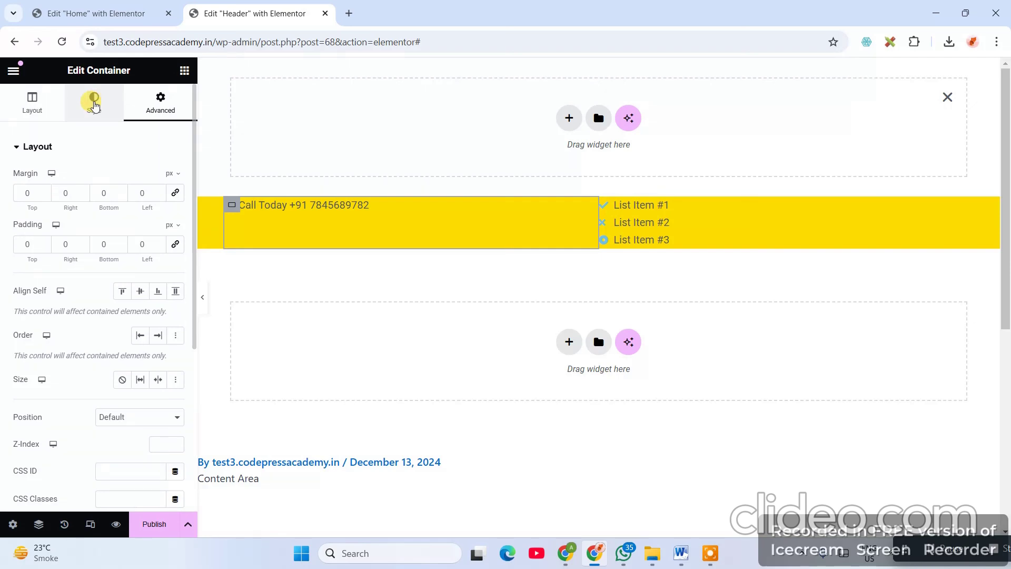
left_click(32, 102)
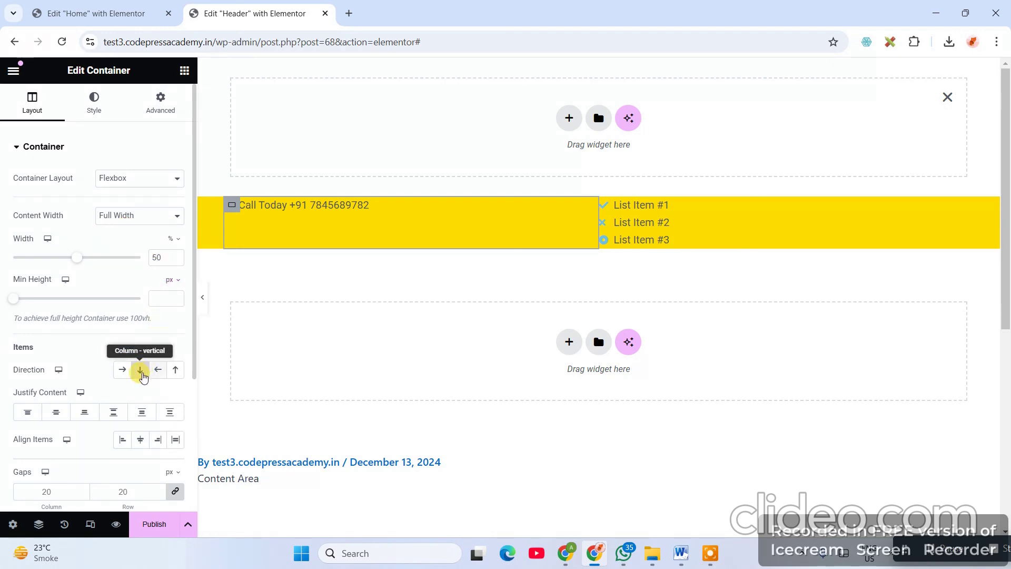
scroll(146, 427, "down", 3)
scroll(147, 427, "down", 1)
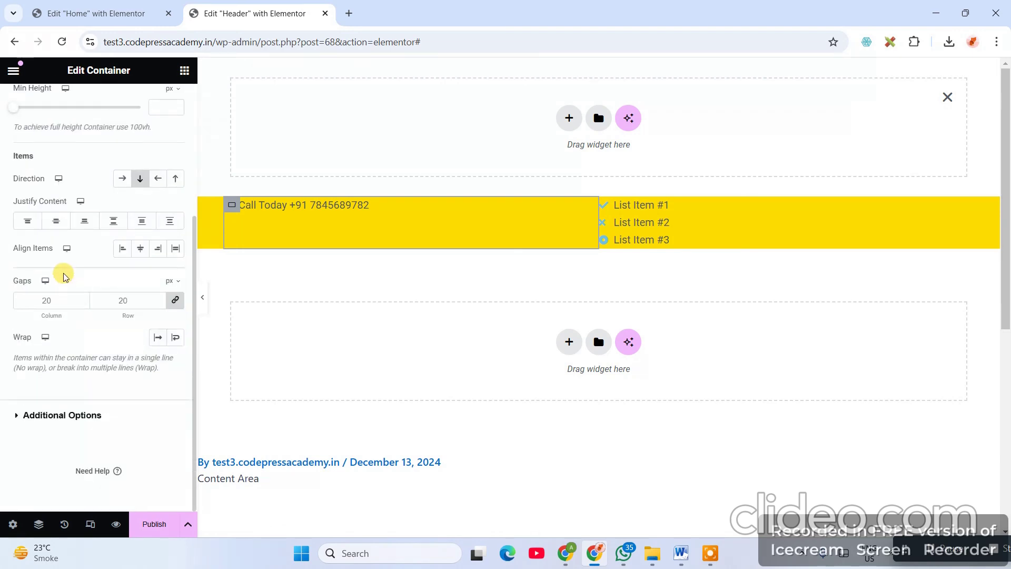
left_click(54, 225)
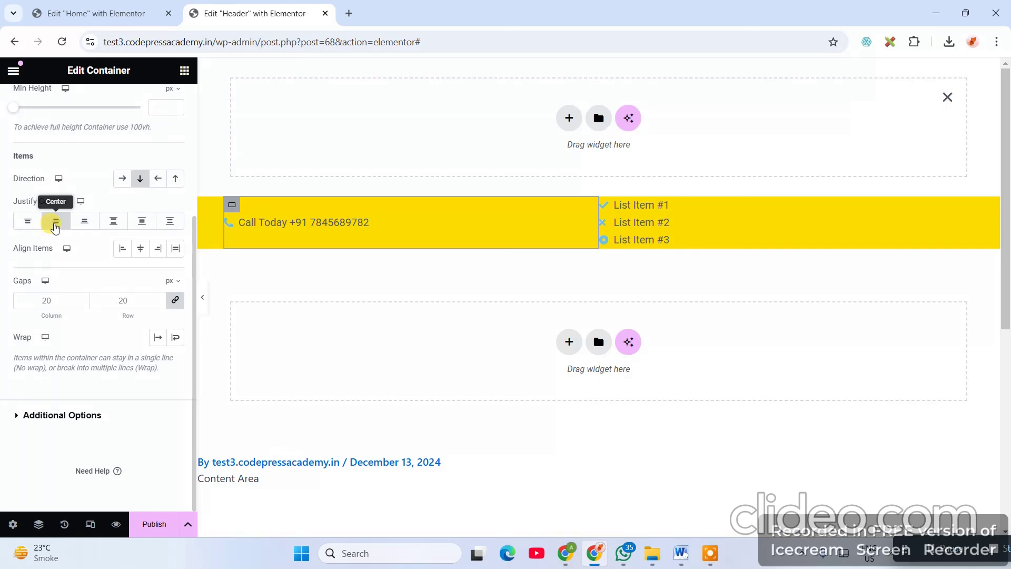
left_click(142, 249)
left_click(124, 249)
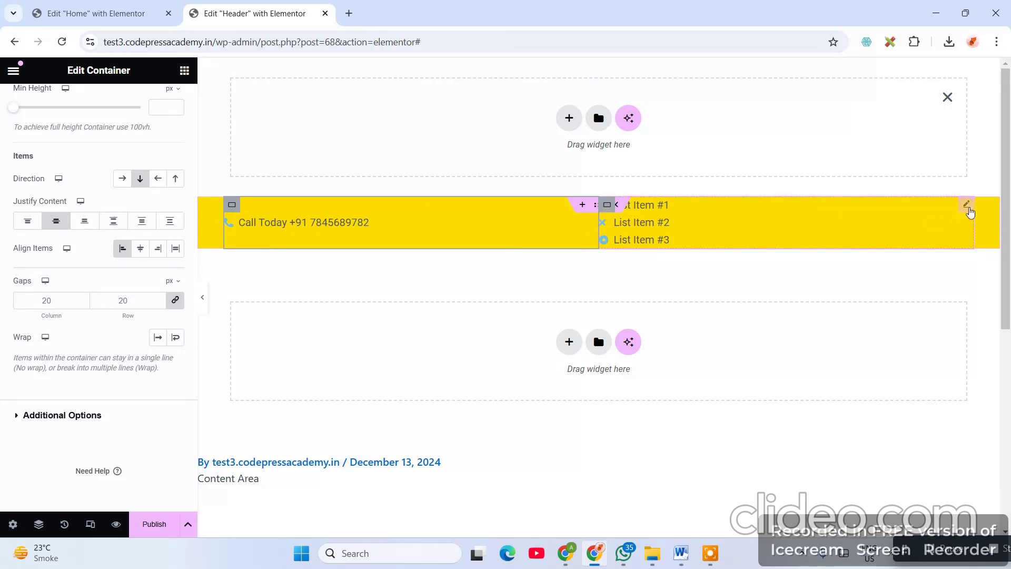
left_click(966, 203)
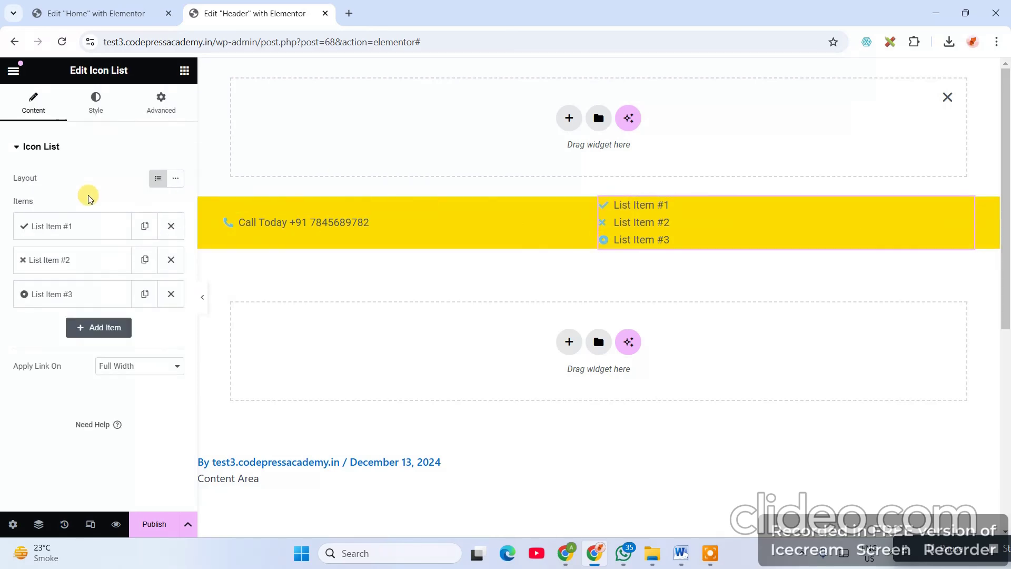
- Trim the right Icon List to one item and change its text to 'Jion Us'
left_click(171, 294)
left_click(171, 259)
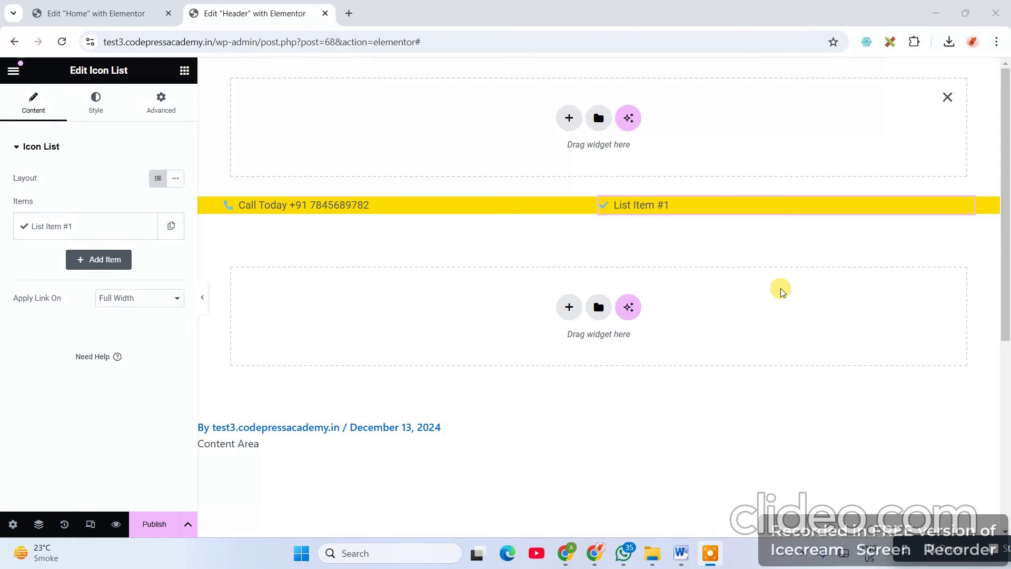
mouse_move(619, 213)
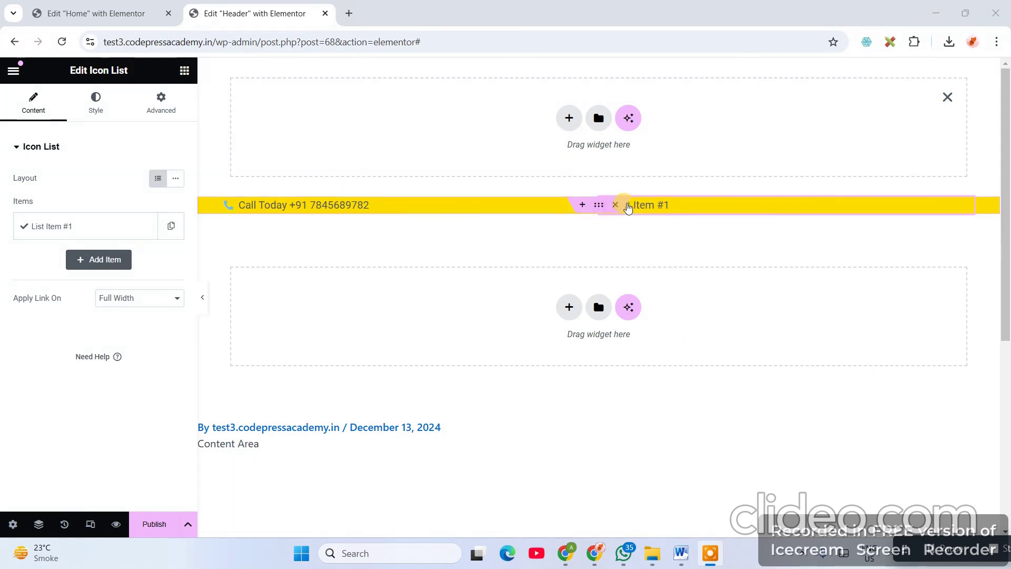
left_click(135, 10)
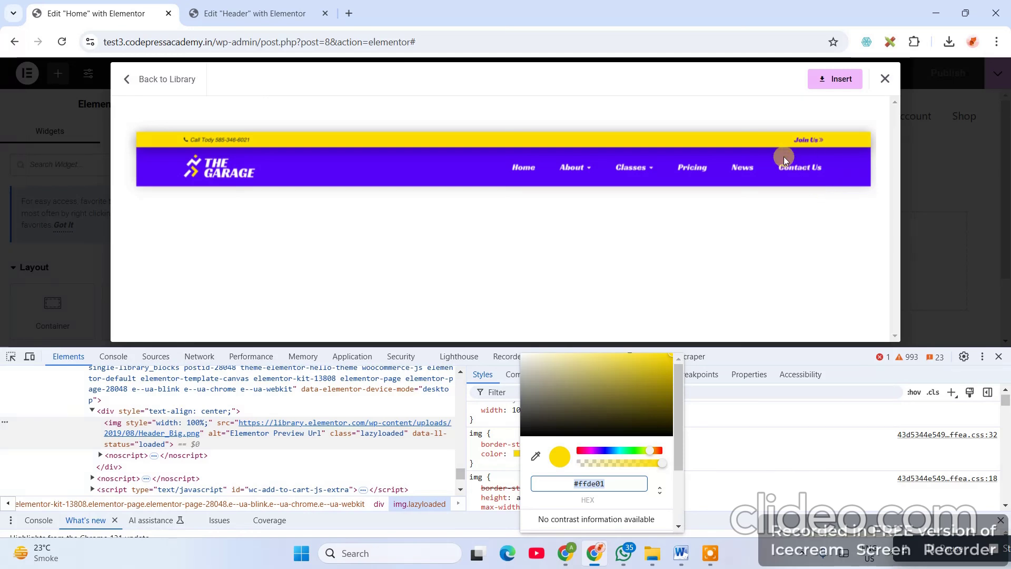
left_click(266, 16)
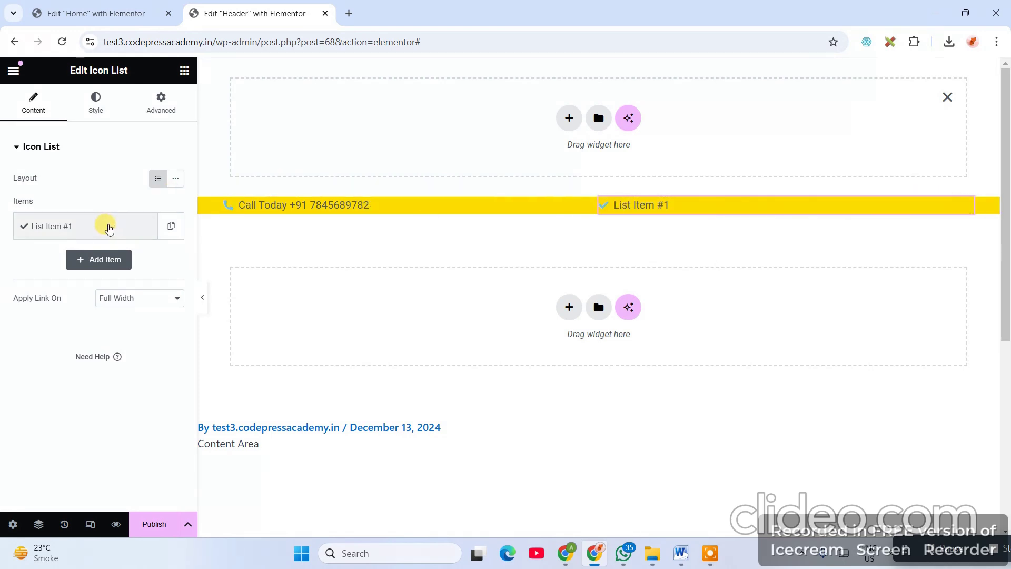
left_click(109, 227)
triple_click(81, 274)
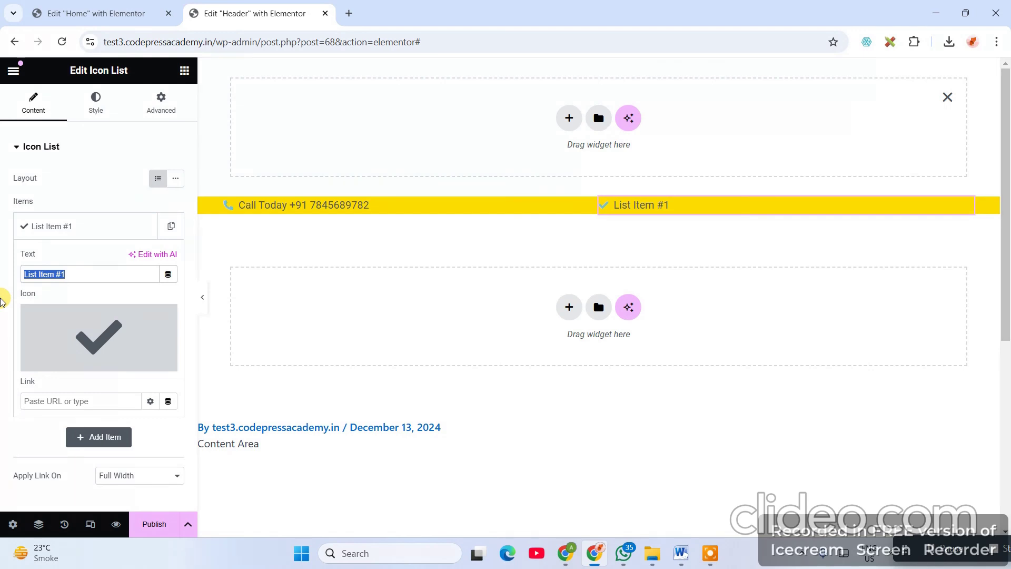
type("Jion")
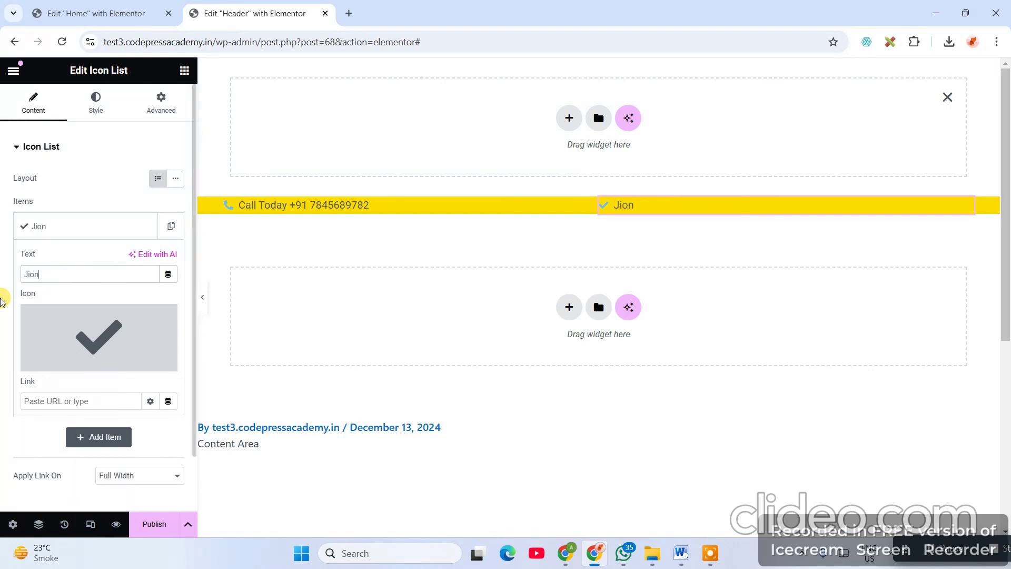
type(" Us")
- Search the Icon Library for 'arr' arrow icons for the Jion Us item
mouse_move(103, 330)
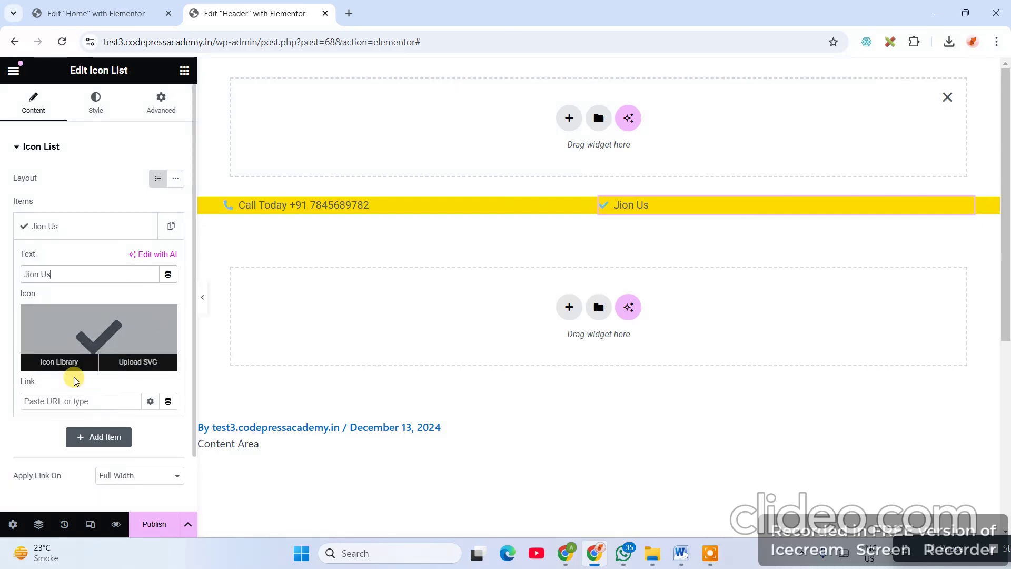
left_click(62, 364)
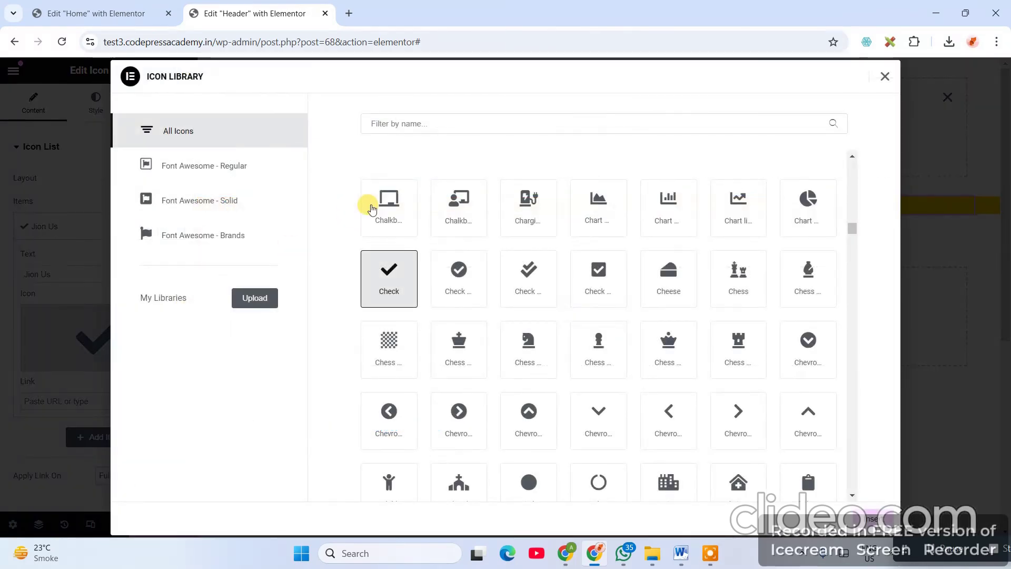
left_click(447, 118)
type("arr")
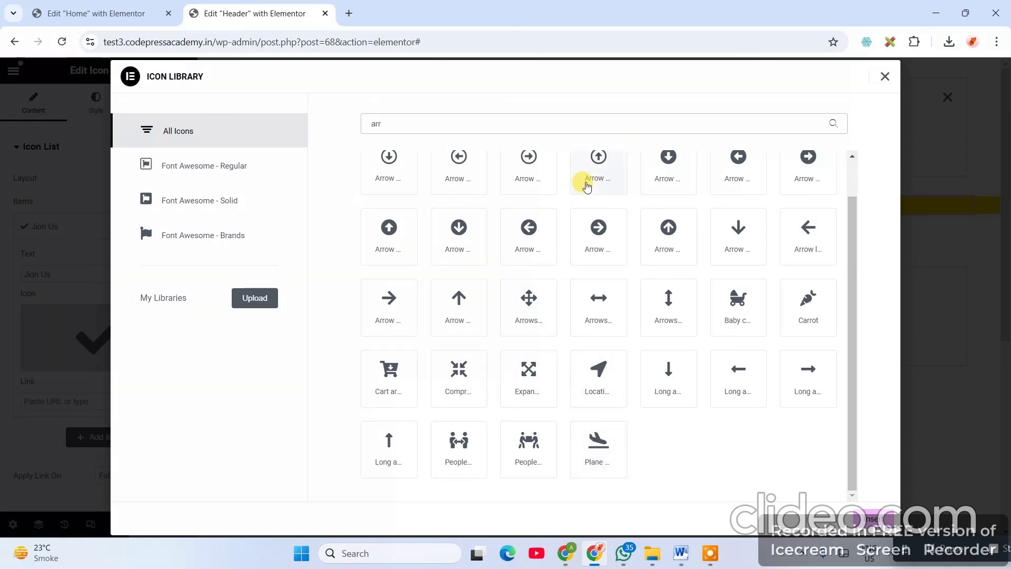
scroll(655, 291, "up", 1)
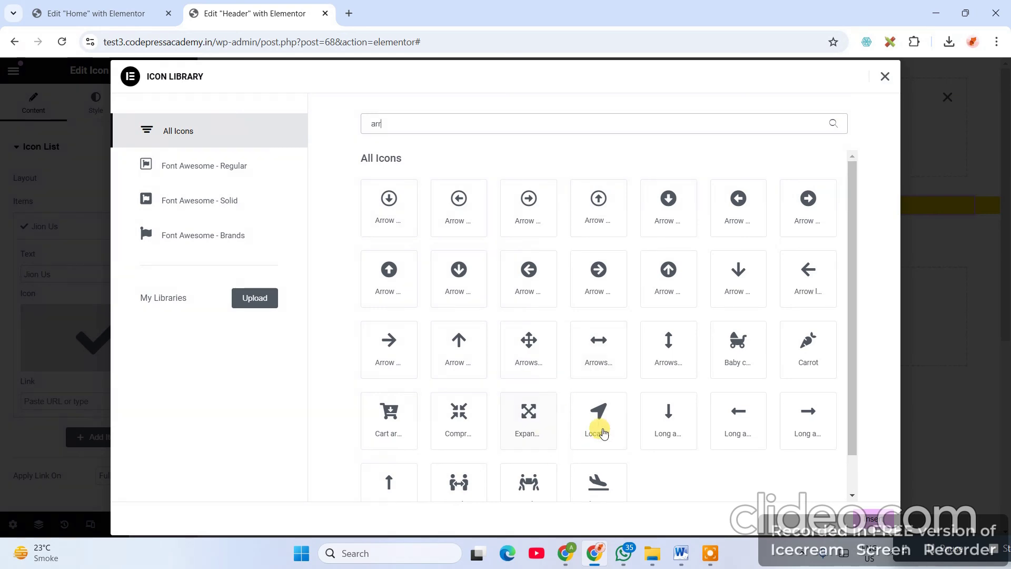
scroll(758, 484, "down", 2)
scroll(442, 413, "up", 2)
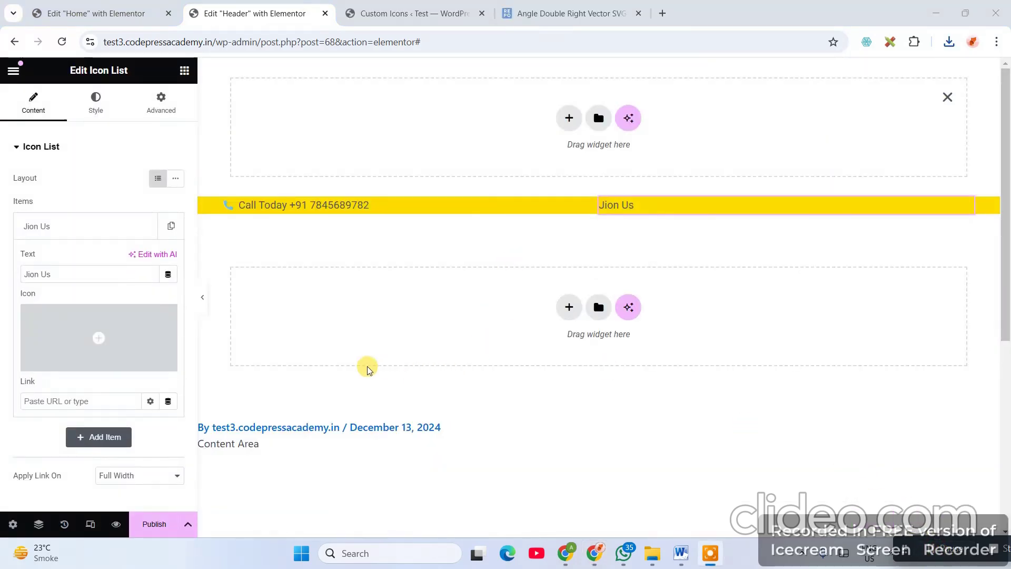
- Search for 'grea', close the library with no icon, and go to the Angle Double Right page
left_click(50, 367)
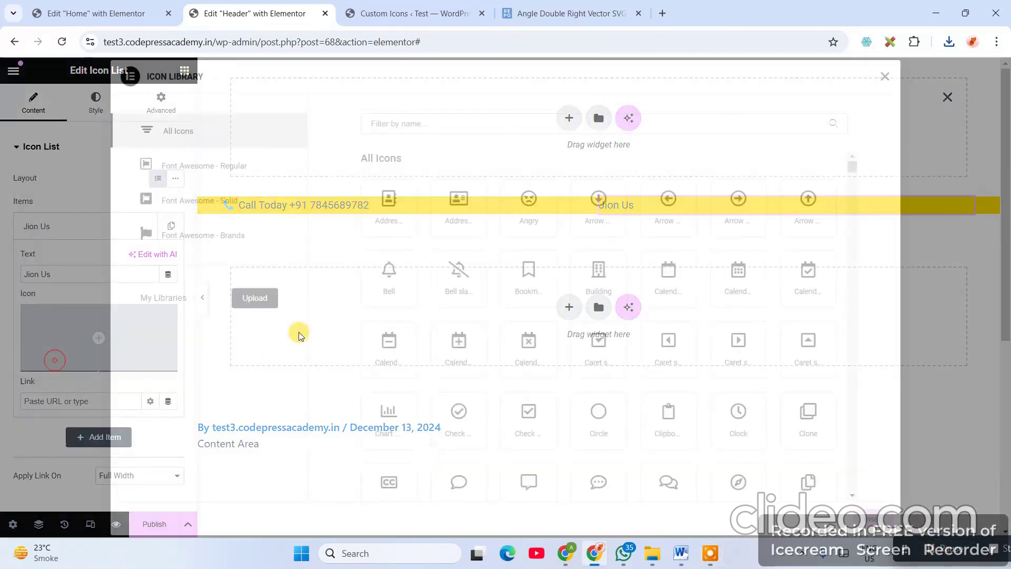
left_click(100, 16)
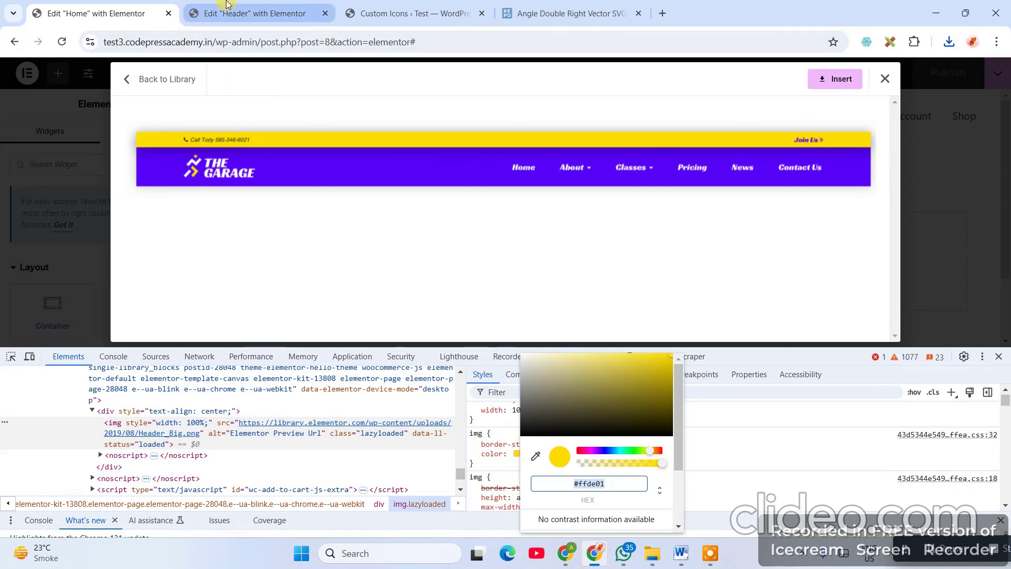
left_click(254, 14)
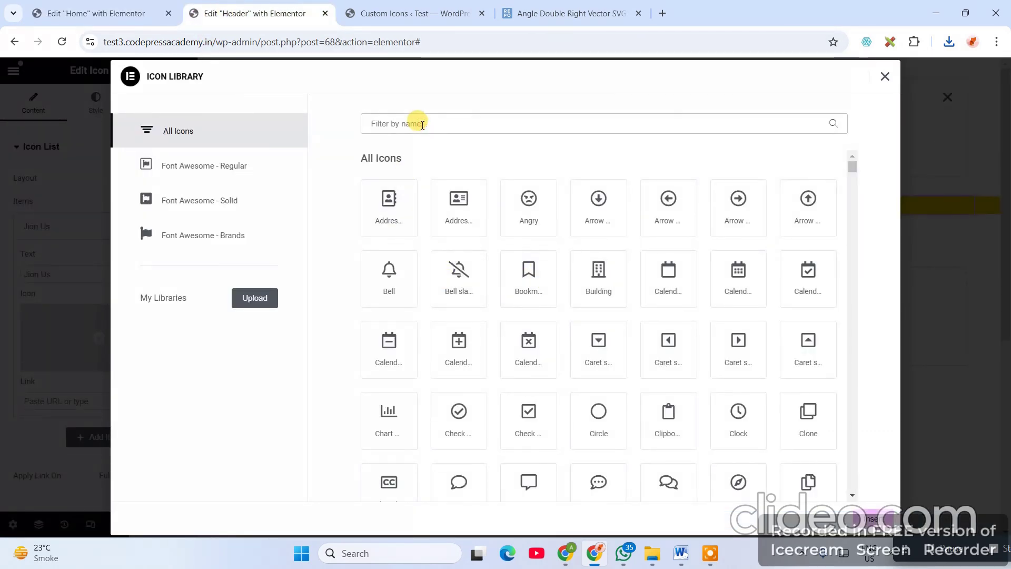
type("grea")
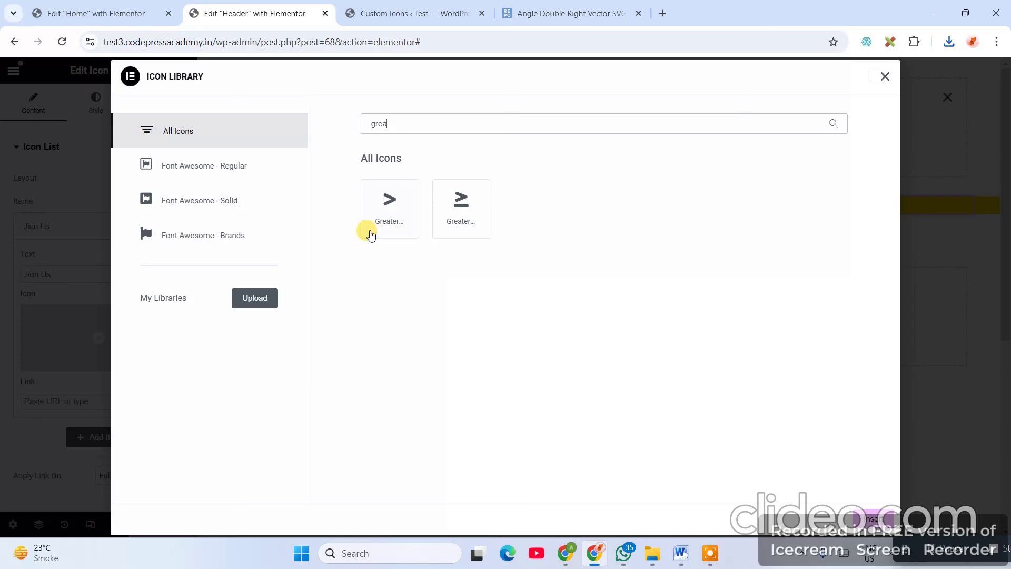
left_click(884, 77)
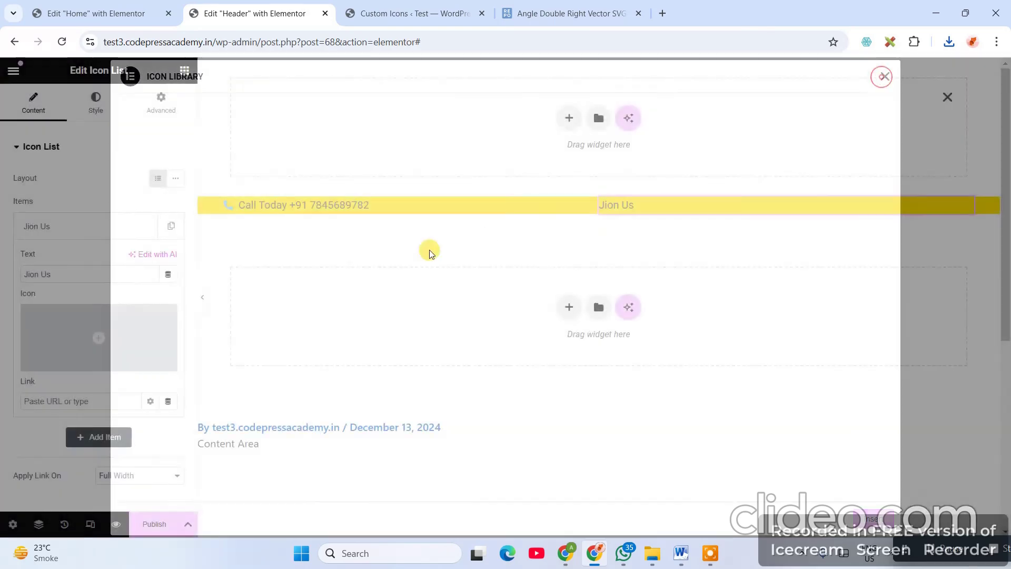
left_click(550, 15)
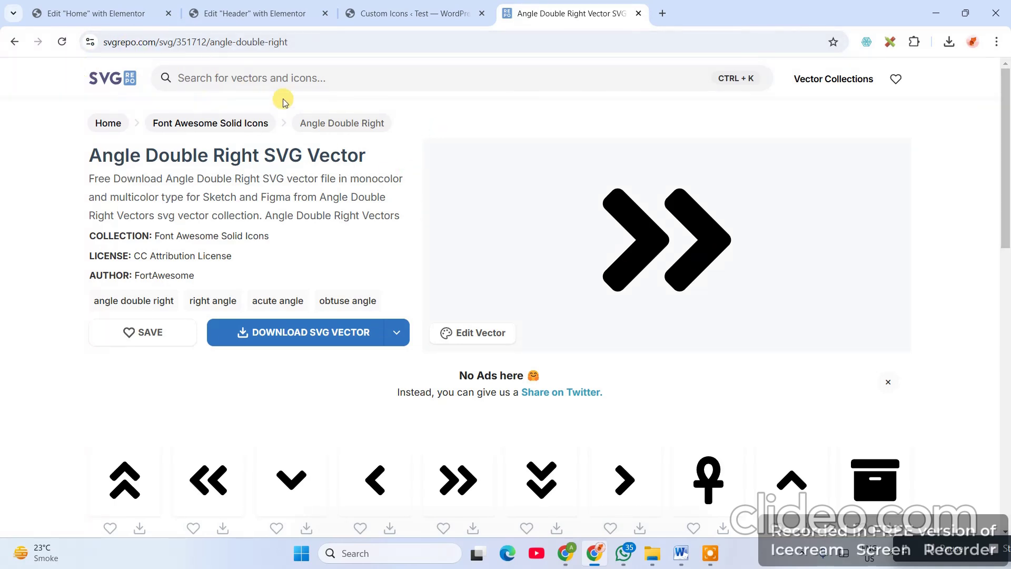
- Navigate SVG Repo's greater-than results to the Angle Double Right SVG Vector page
left_click(16, 45)
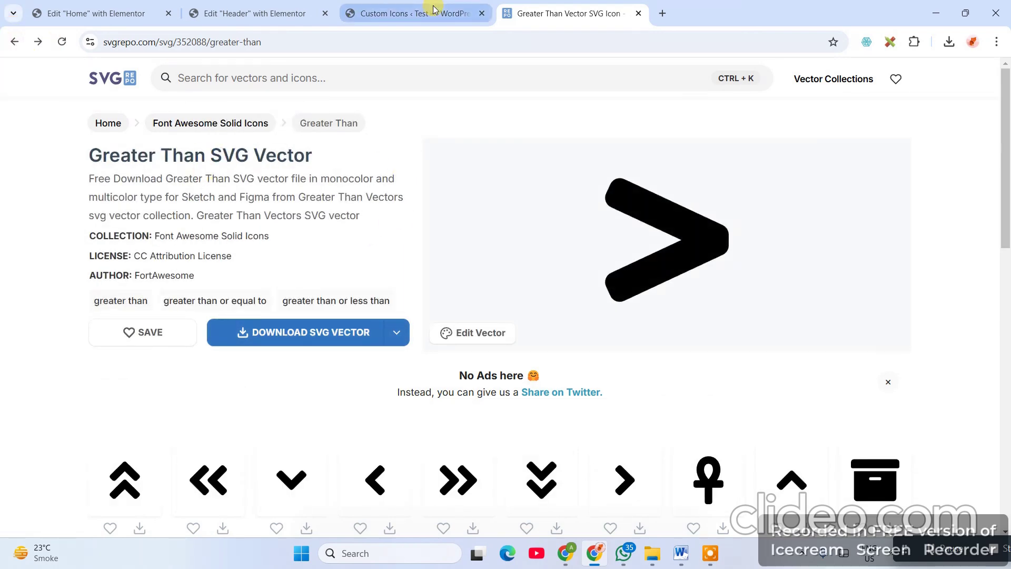
left_click(400, 13)
left_click(567, 16)
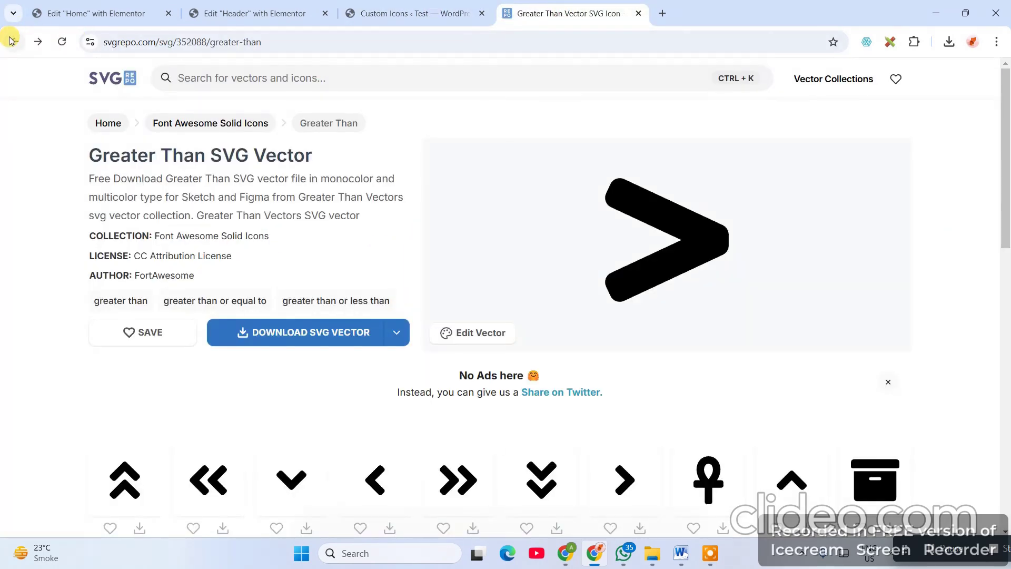
left_click(15, 42)
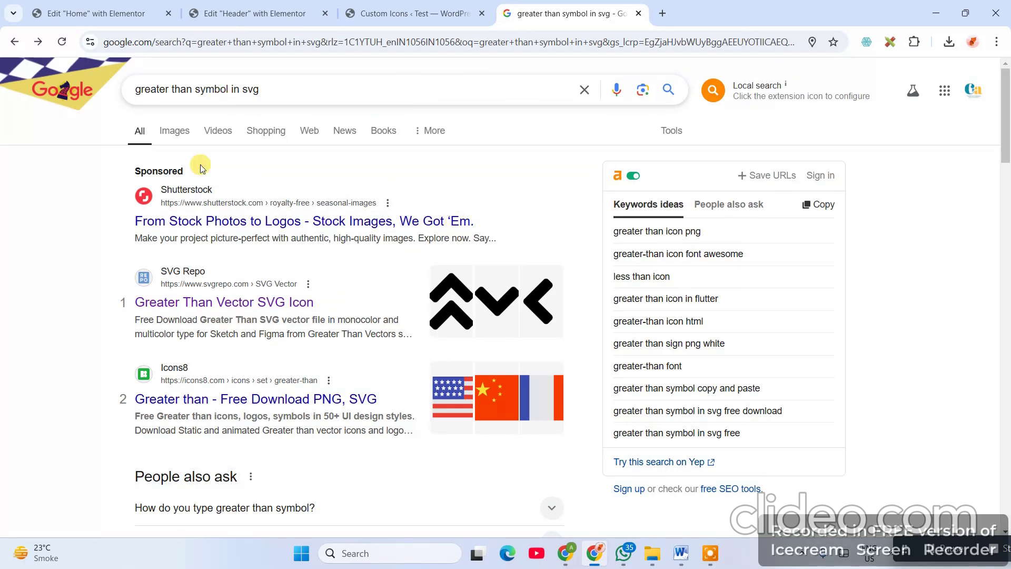
left_click_drag(320, 82, 47, 81)
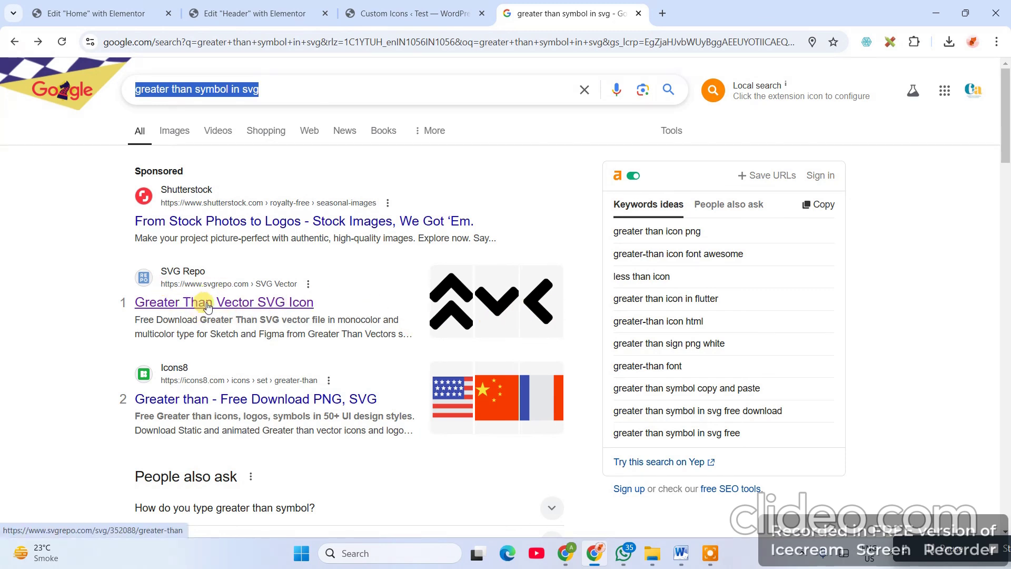
left_click(258, 301)
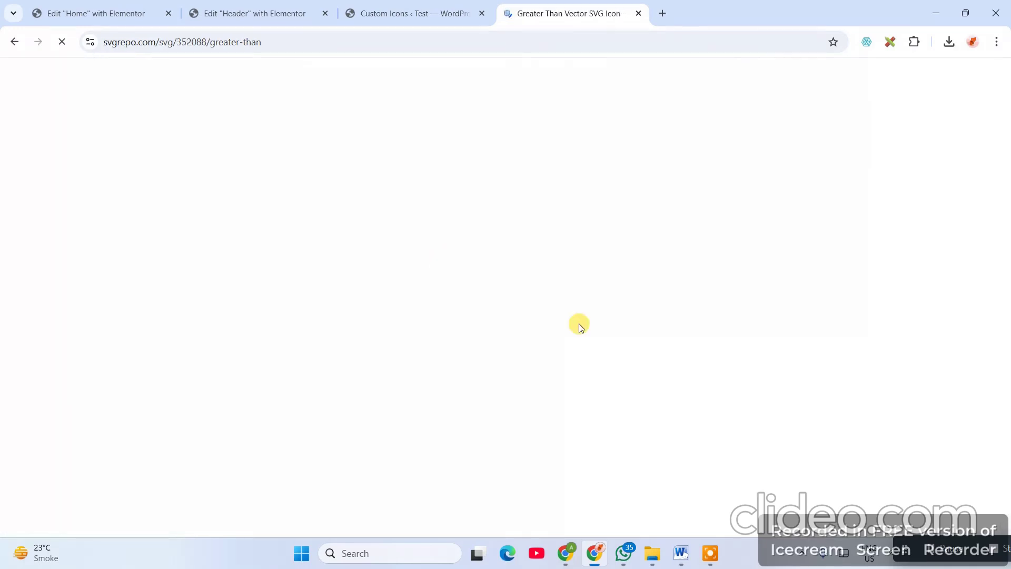
scroll(588, 374, "down", 8)
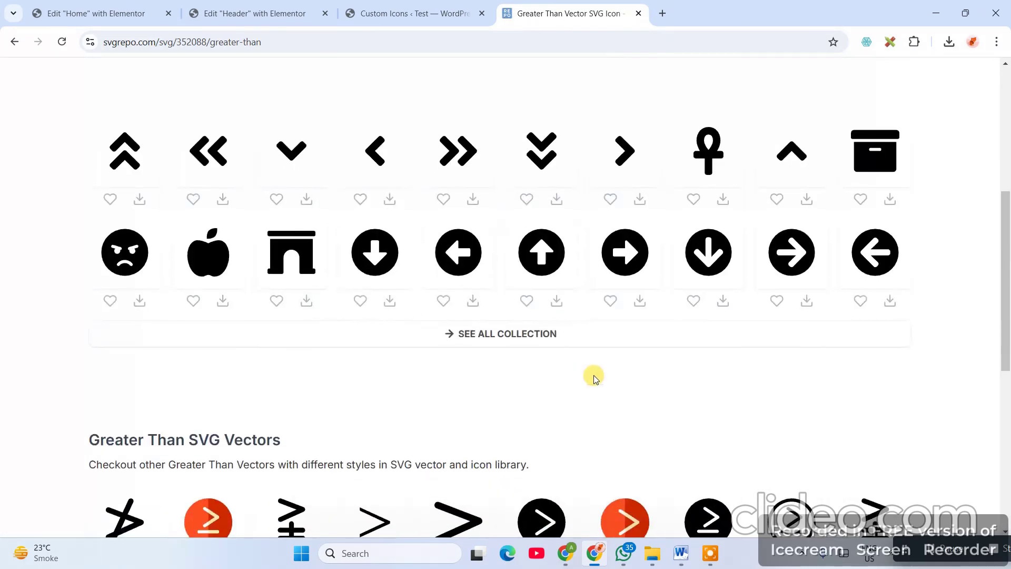
left_click(477, 189)
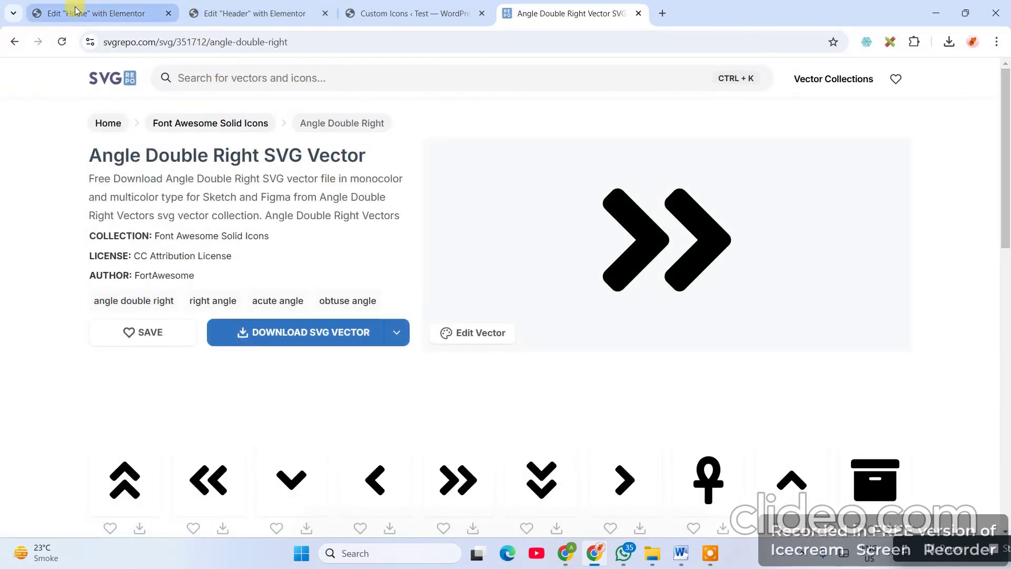
left_click(77, 10)
- Upload angle-double-right.svg as the Jion Us item's icon
left_click(224, 13)
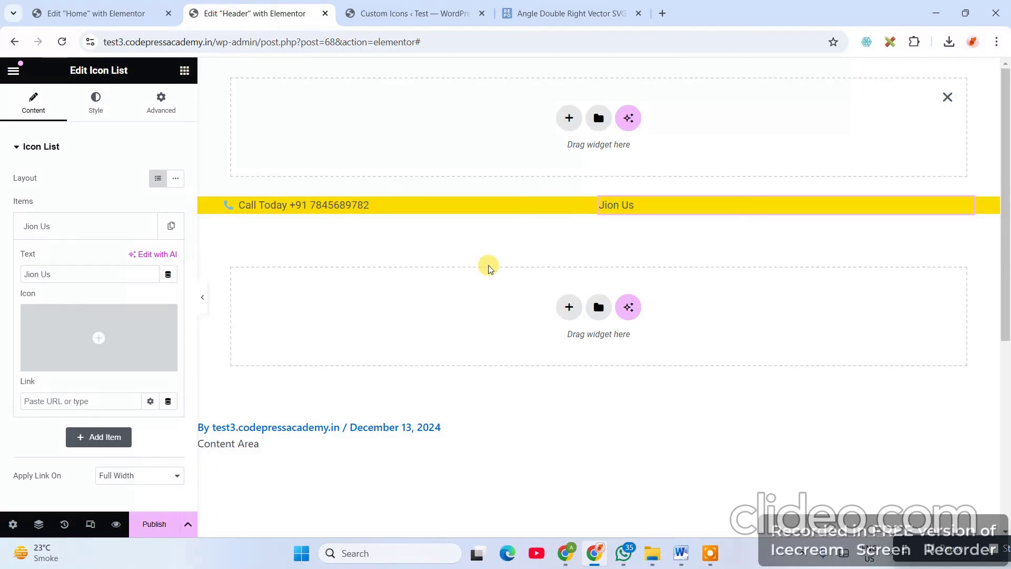
mouse_move(140, 371)
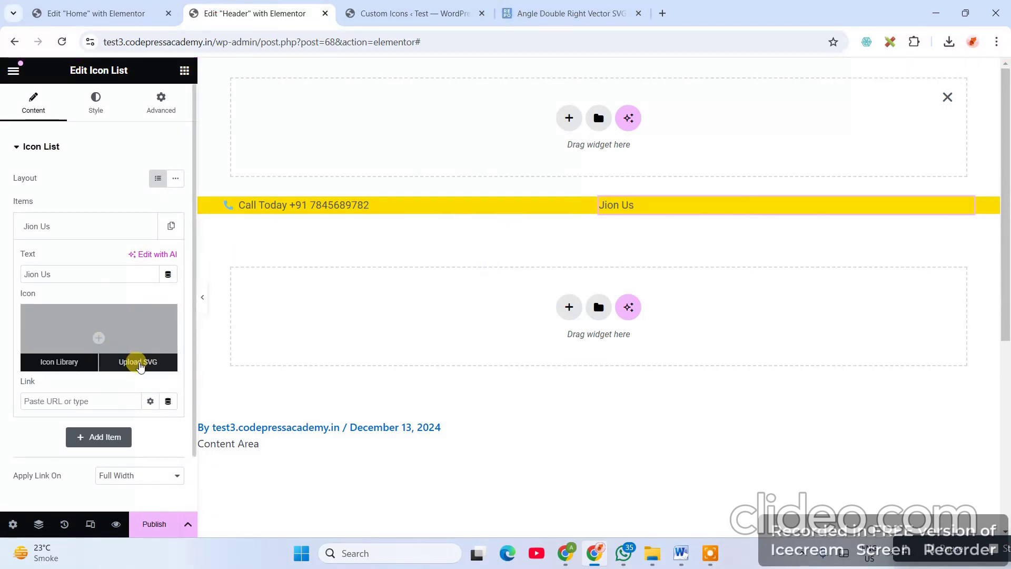
left_click(140, 366)
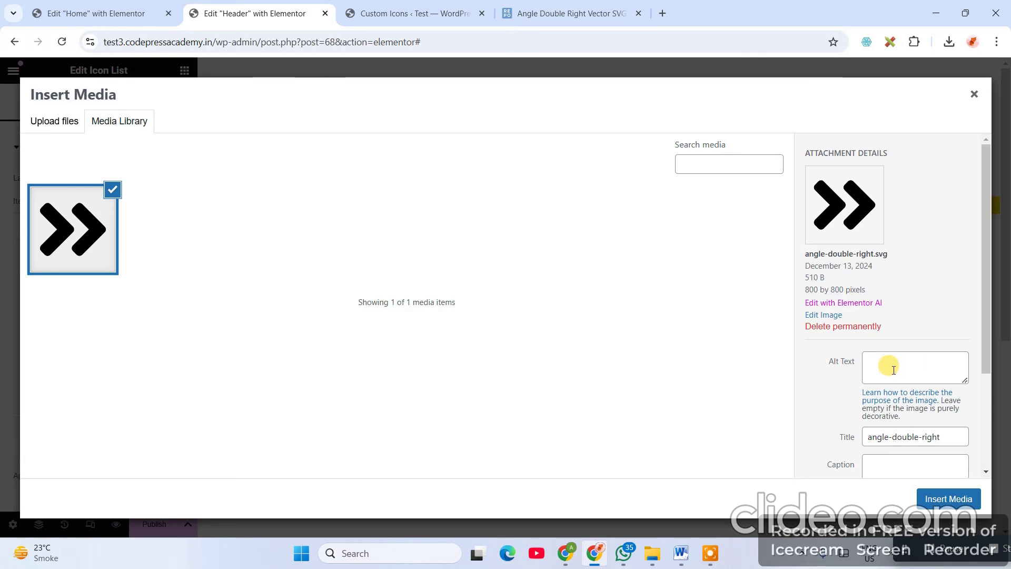
left_click(948, 499)
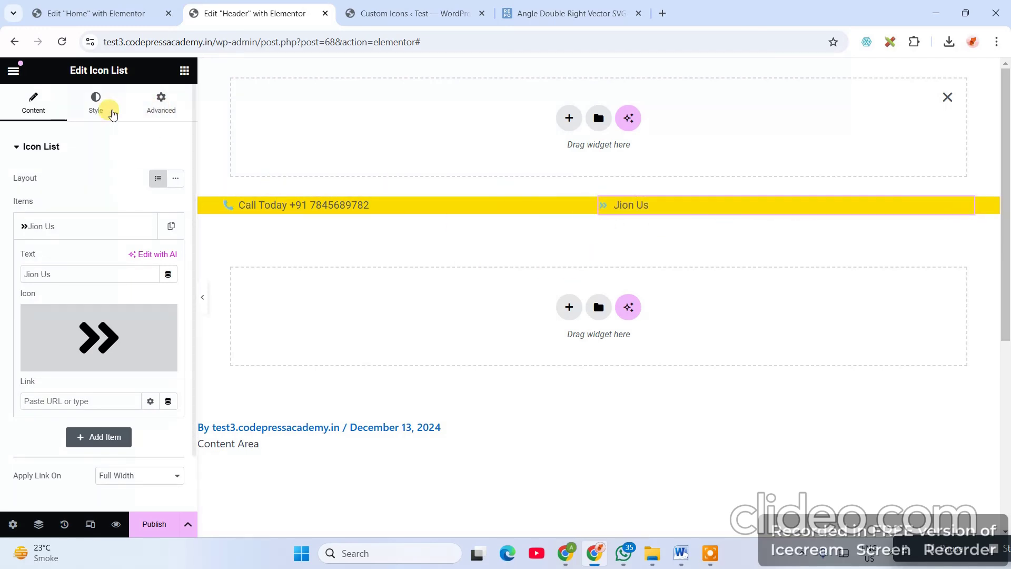
- Right-align the Jion Us icon list and compare it with the reference header
left_click(73, 113)
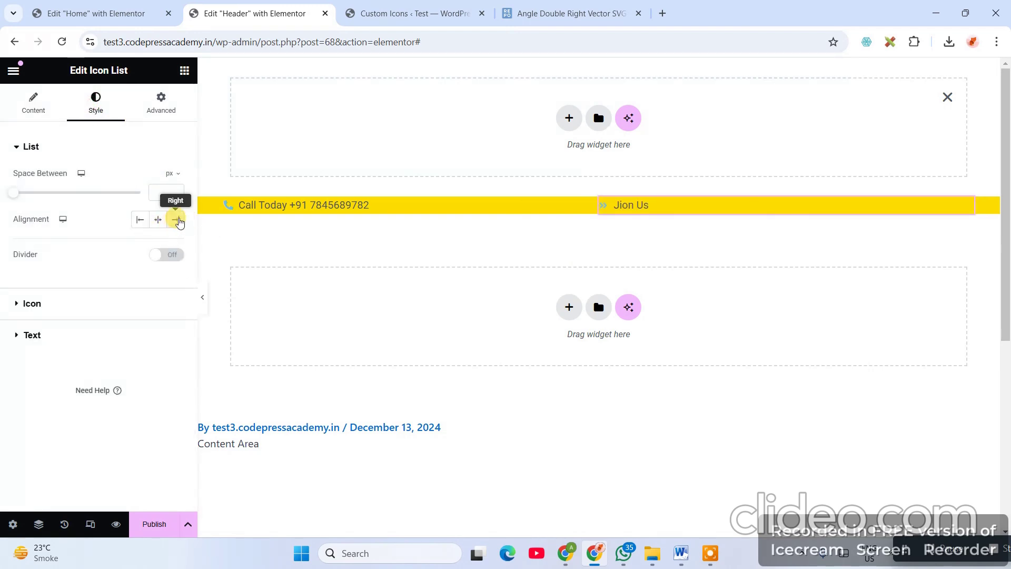
left_click(178, 219)
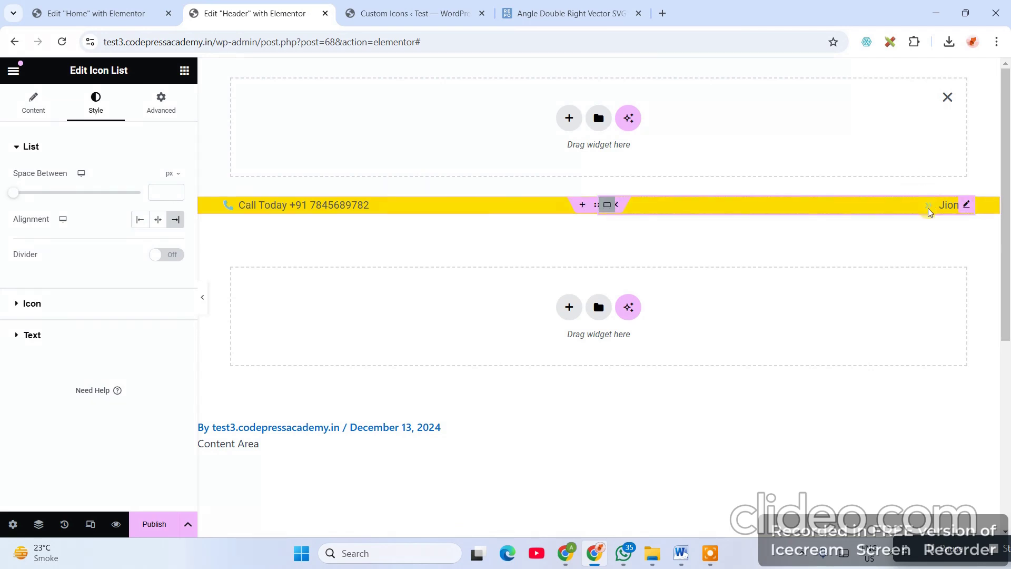
left_click(952, 217)
left_click(817, 172)
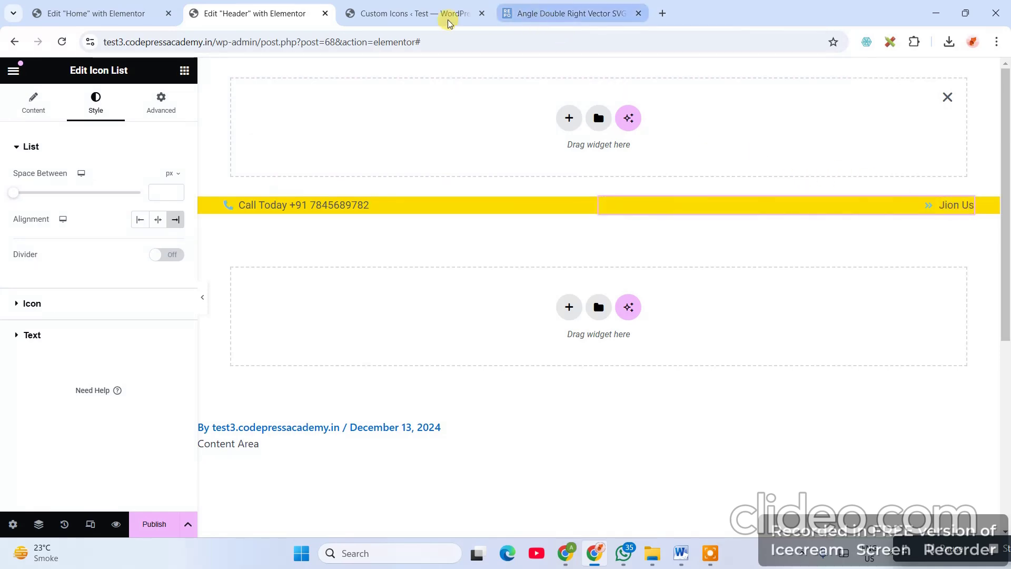
left_click(138, 13)
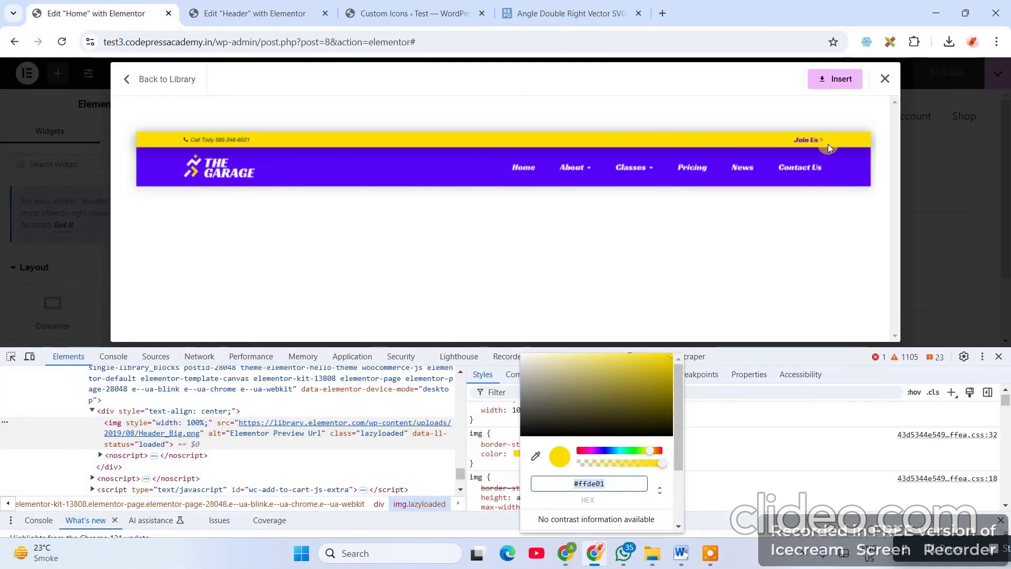
left_click(239, 11)
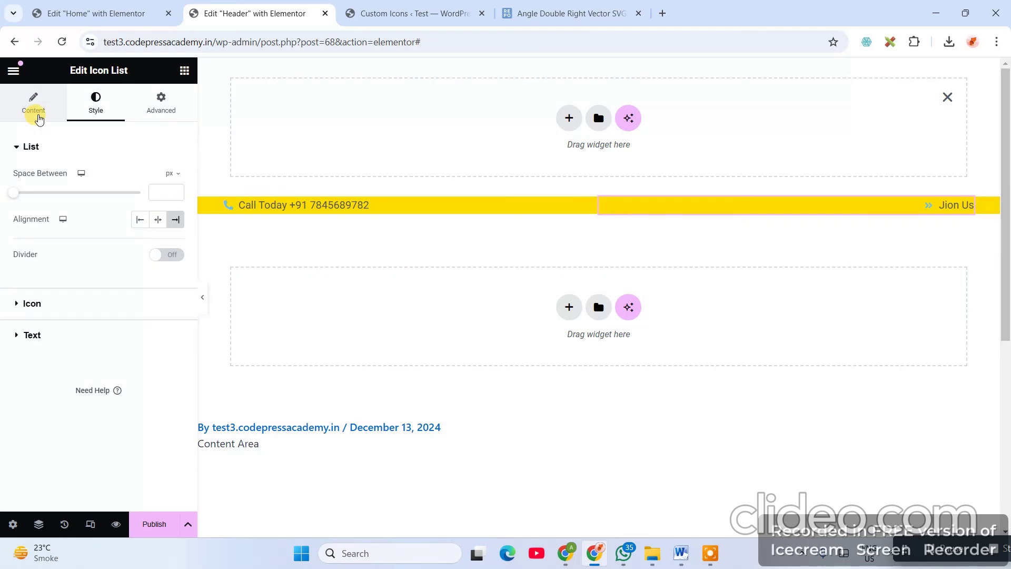
- Set the icon list widget's Order to End and lay out its items inline
left_click(39, 120)
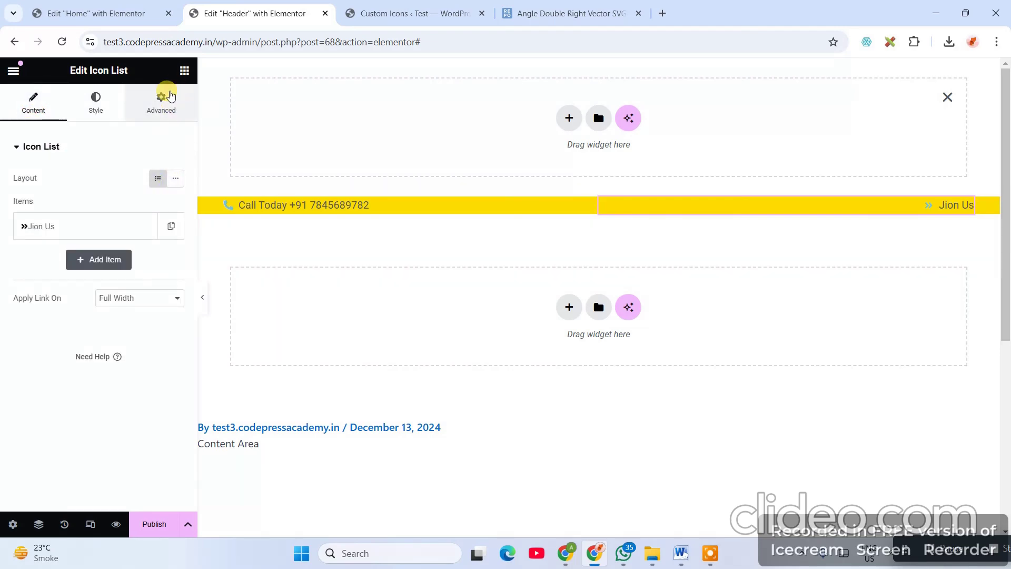
left_click(162, 101)
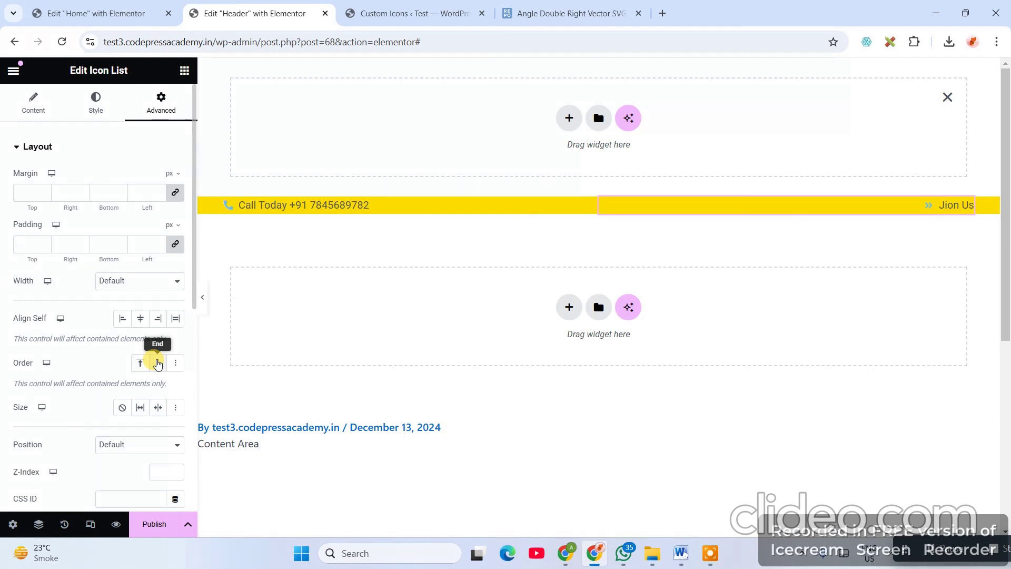
left_click(157, 364)
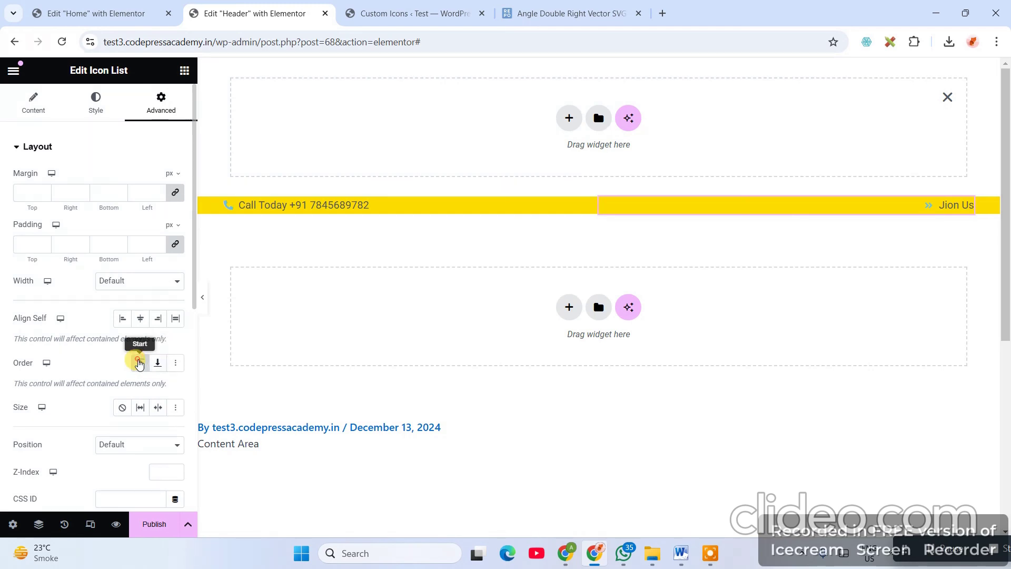
left_click(95, 104)
left_click(23, 109)
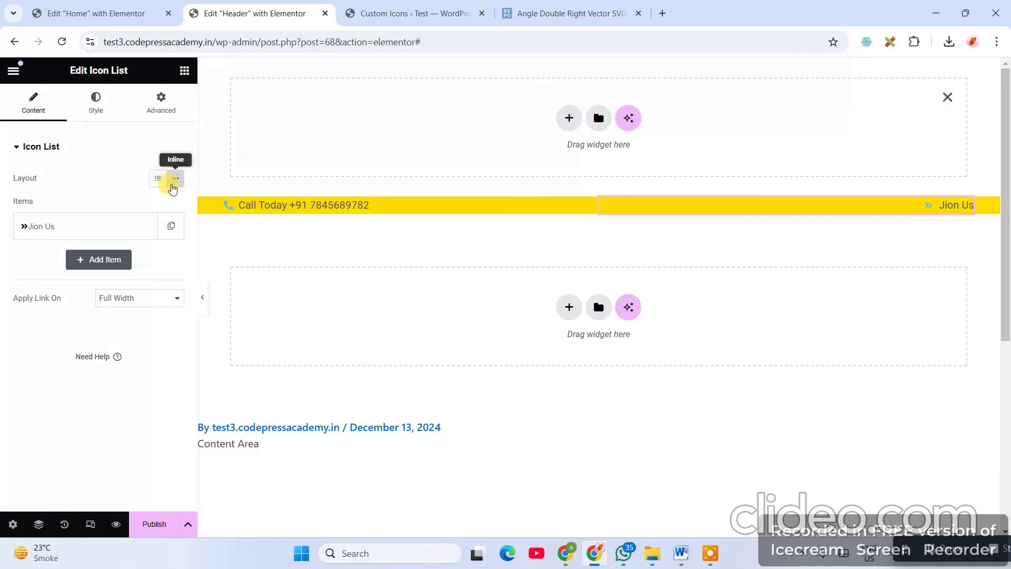
left_click(173, 189)
- Re-align the Jion Us item to the right and set the widget's Order to End again
left_click(93, 108)
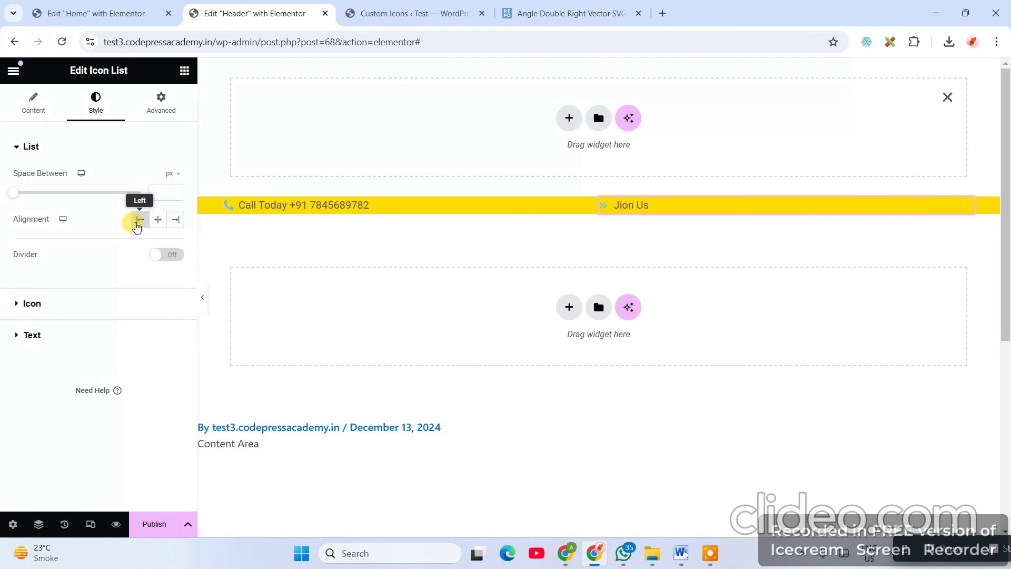
left_click(158, 220)
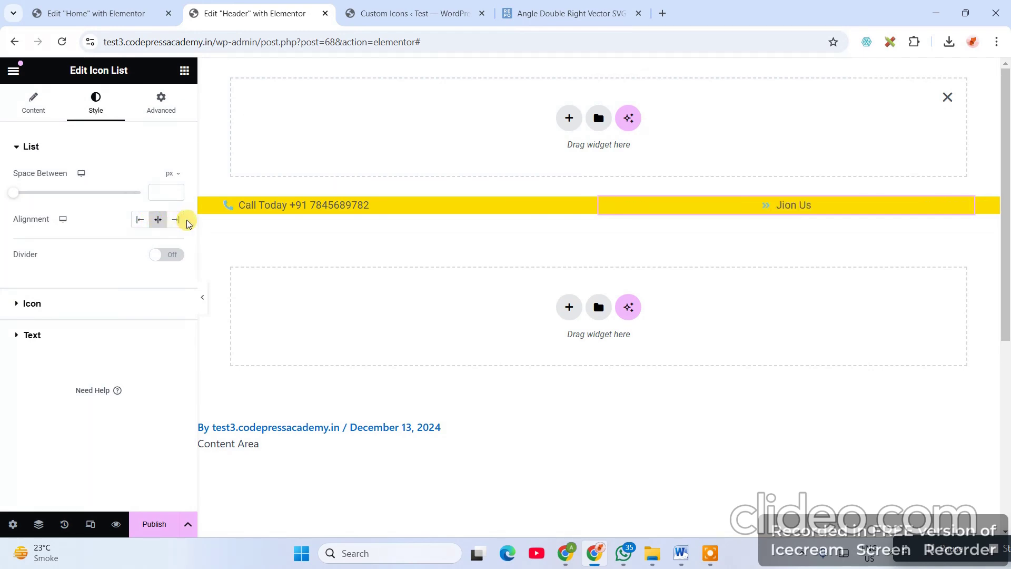
left_click(179, 219)
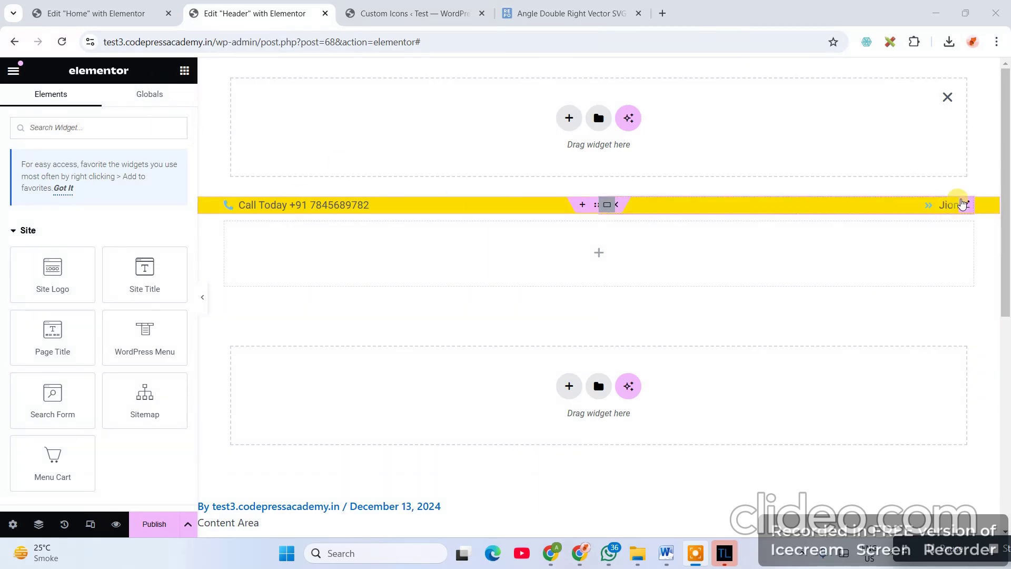
left_click(964, 205)
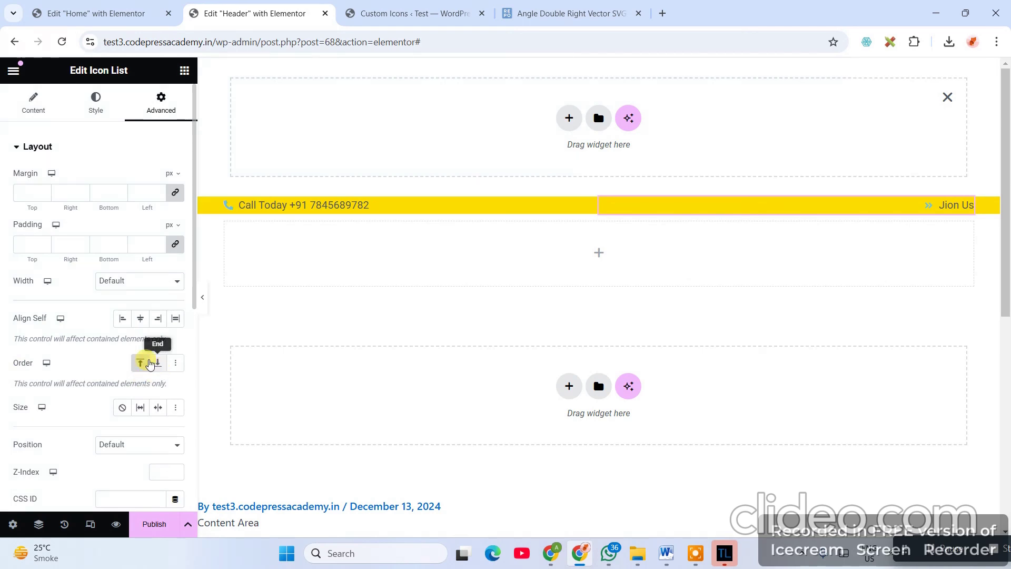
left_click(157, 363)
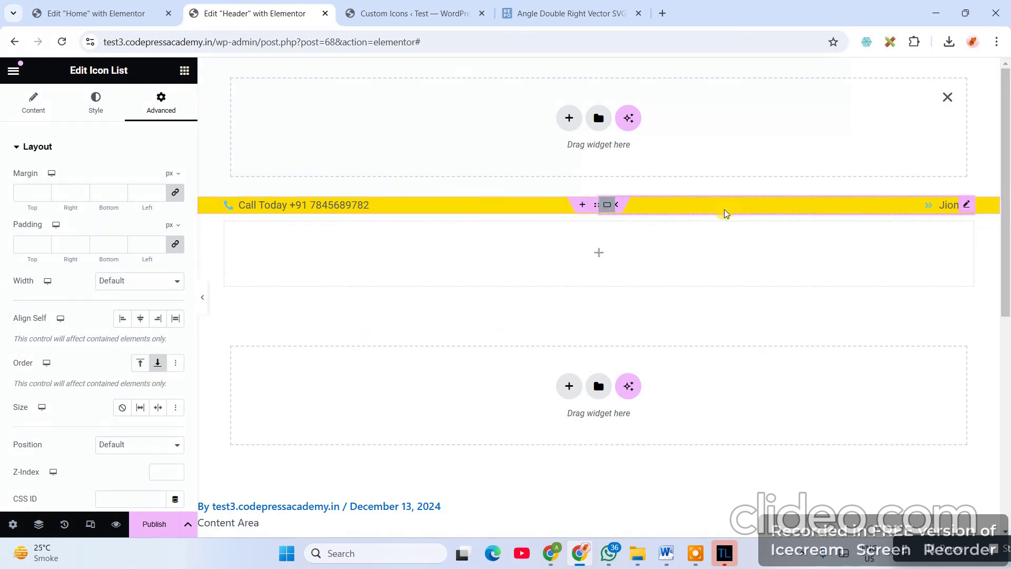
- Delete the Jion Us icon list and filter the widget panel by 'icon'
right_click(965, 205)
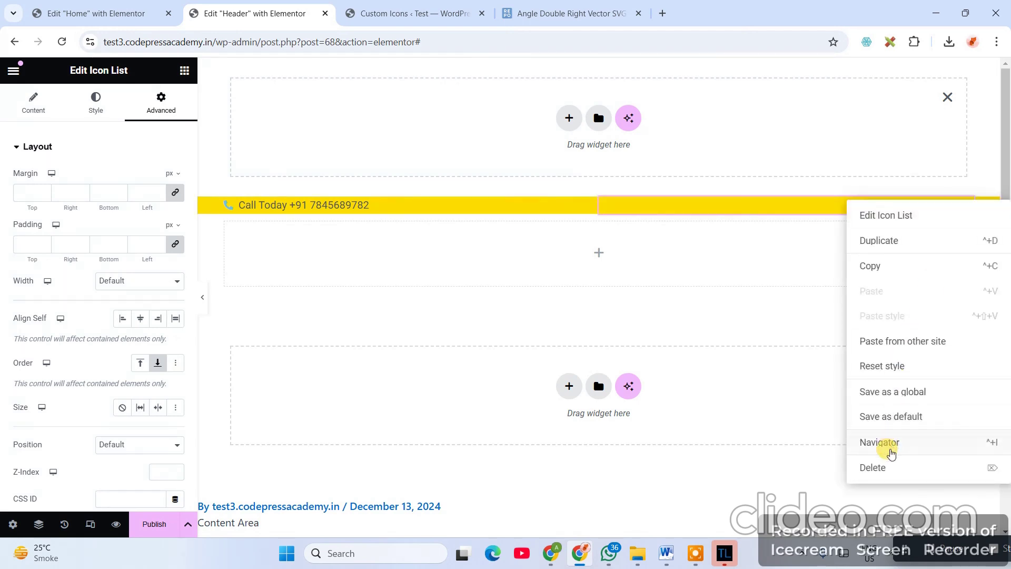
left_click(875, 466)
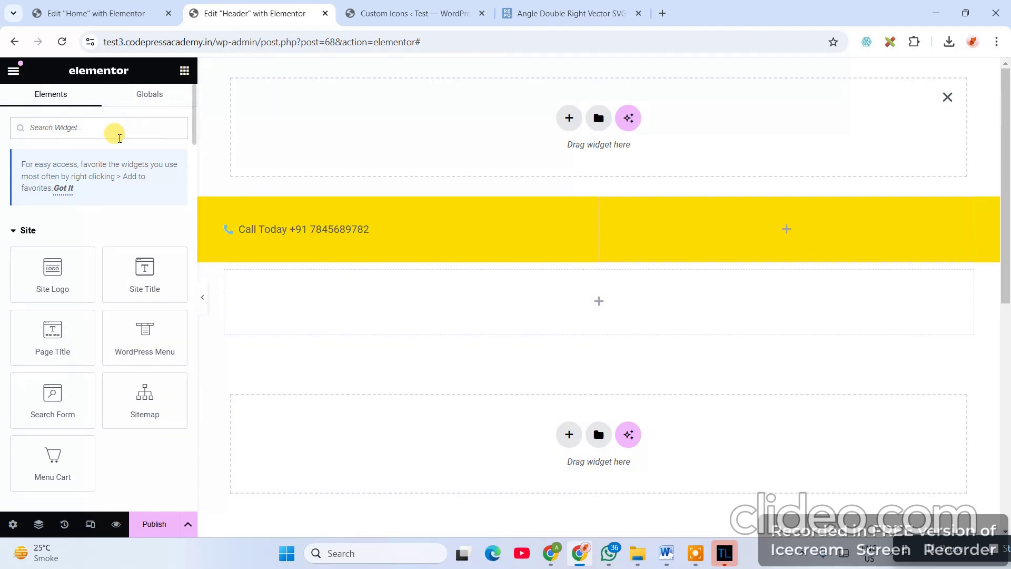
left_click(120, 136)
type("icon")
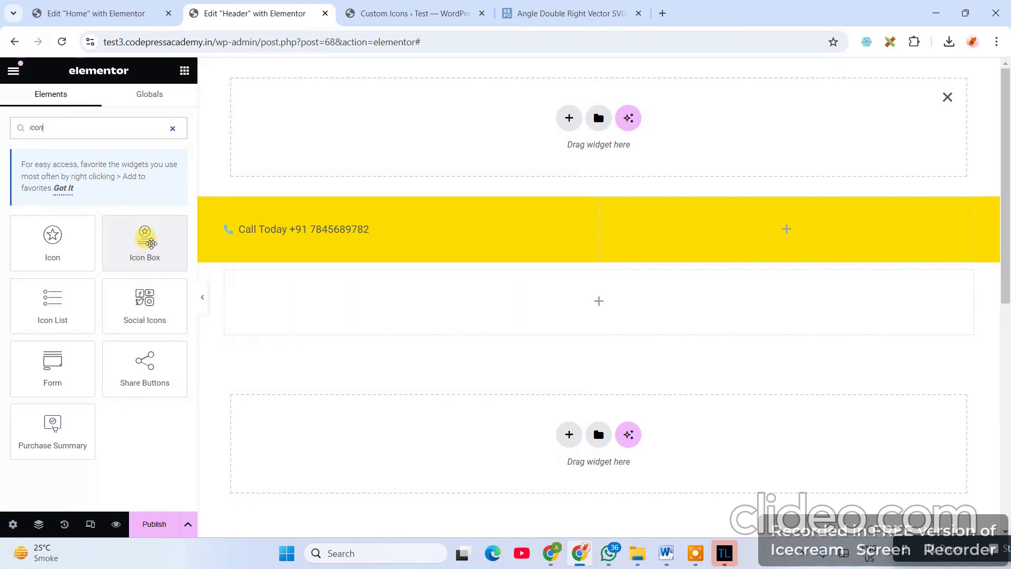
- Drop an Icon Box into the right column, clear its description and title it 'Join Us'
left_click_drag(150, 243, 752, 235)
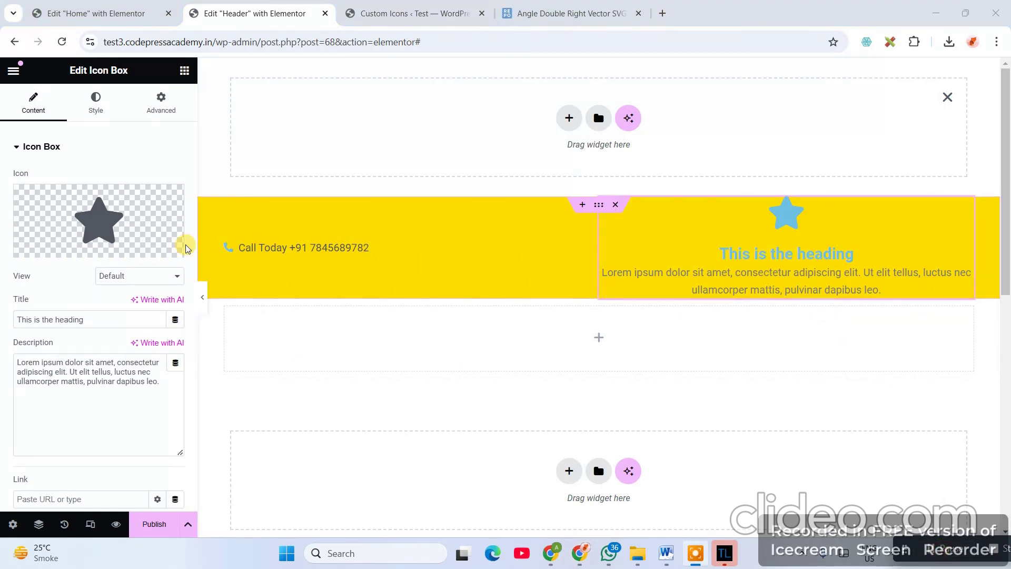
left_click_drag(178, 385, 14, 350)
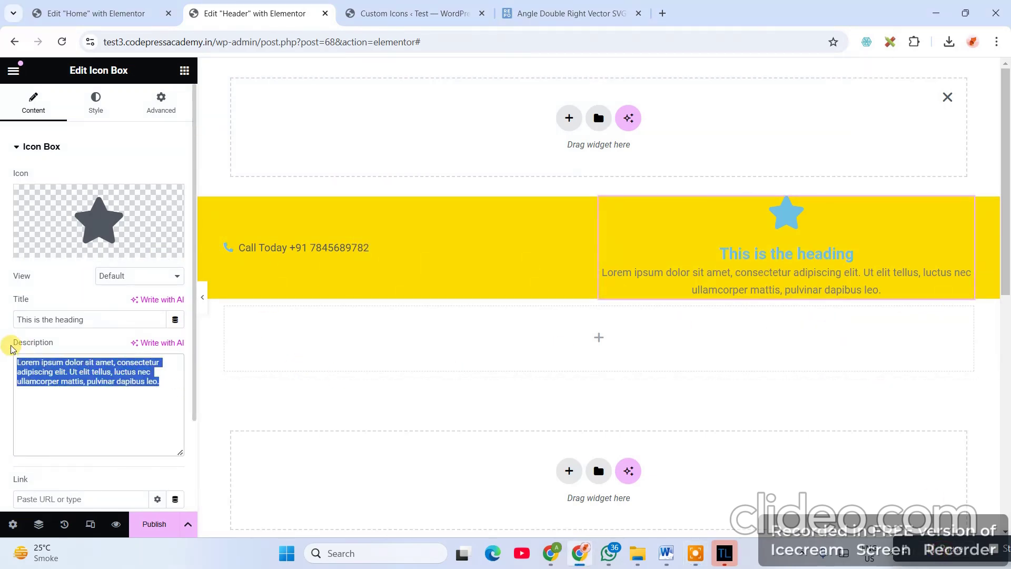
key("BackSpace")
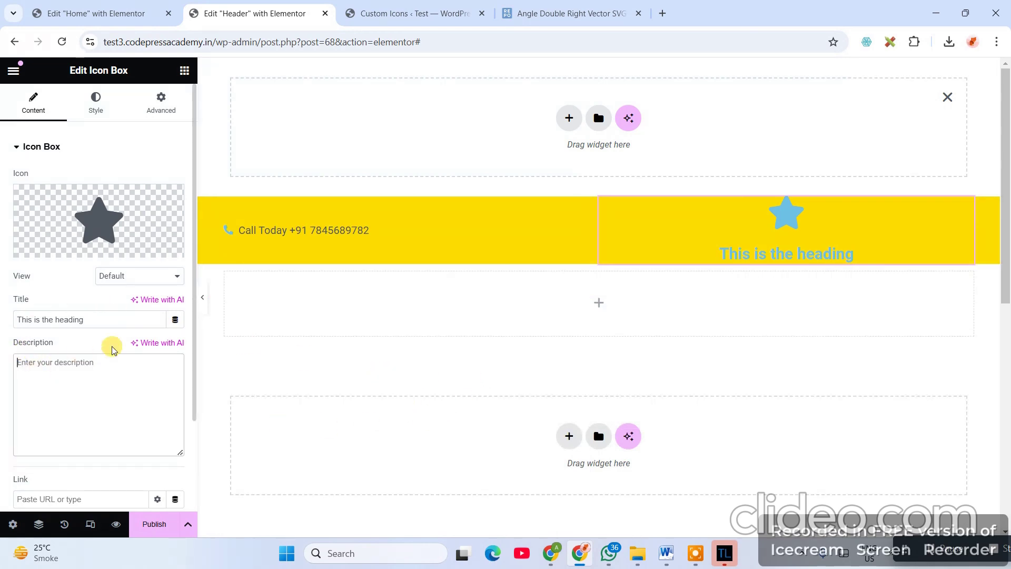
left_click_drag(110, 318, 2, 322)
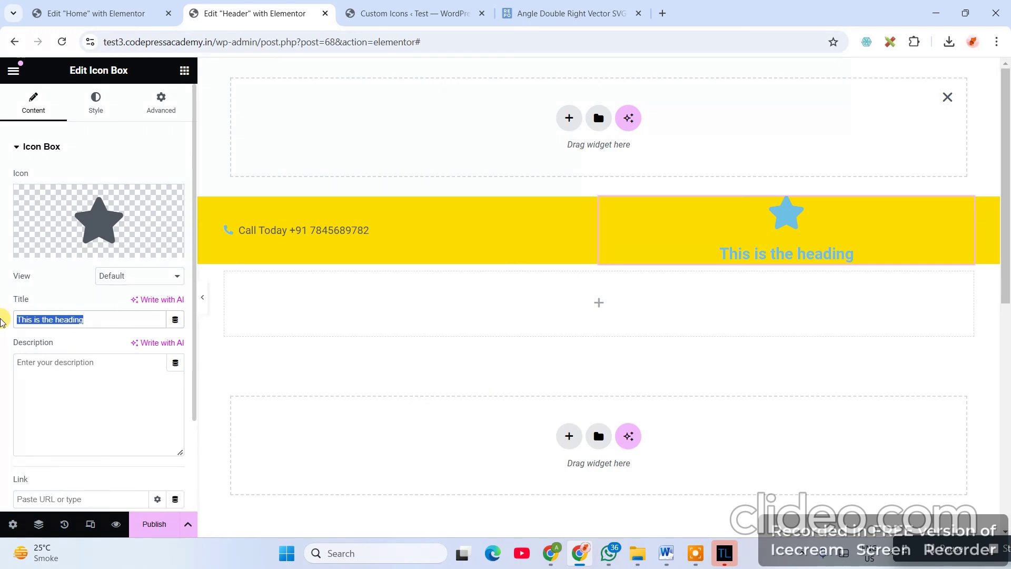
type("Join Us")
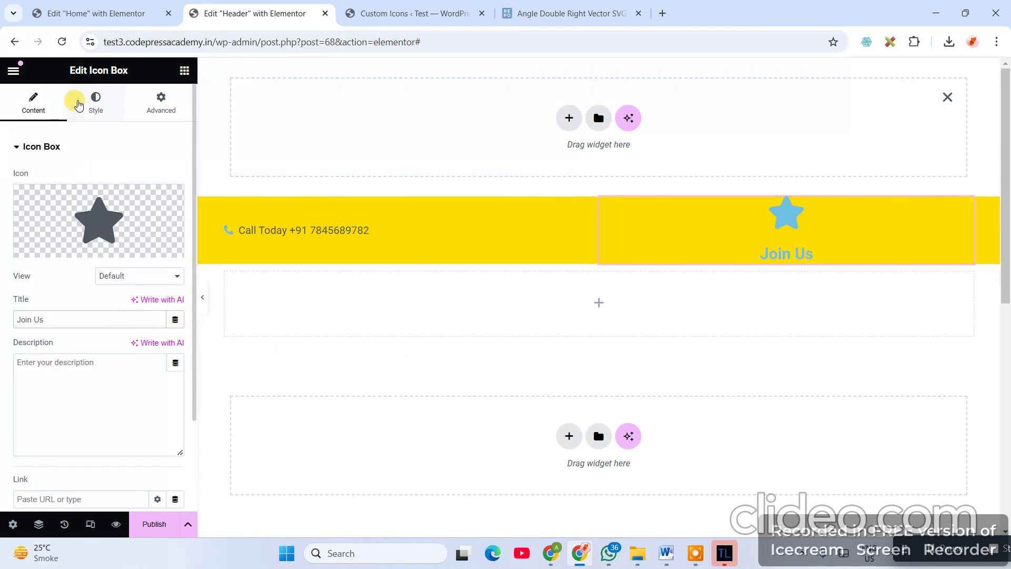
- Review the Icon Box's Advanced layout settings before returning to Content
left_click(161, 103)
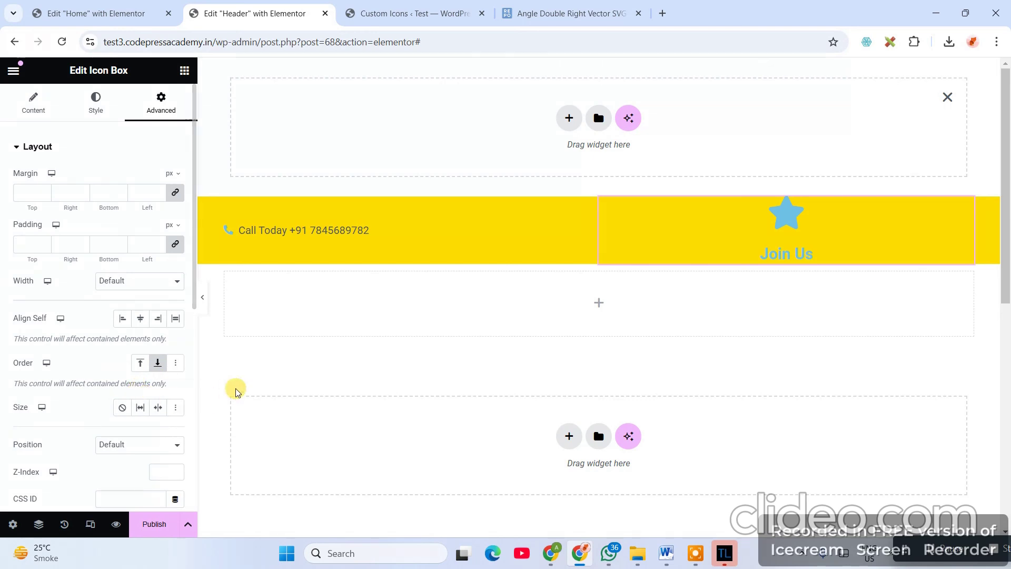
scroll(85, 339, "down", 4)
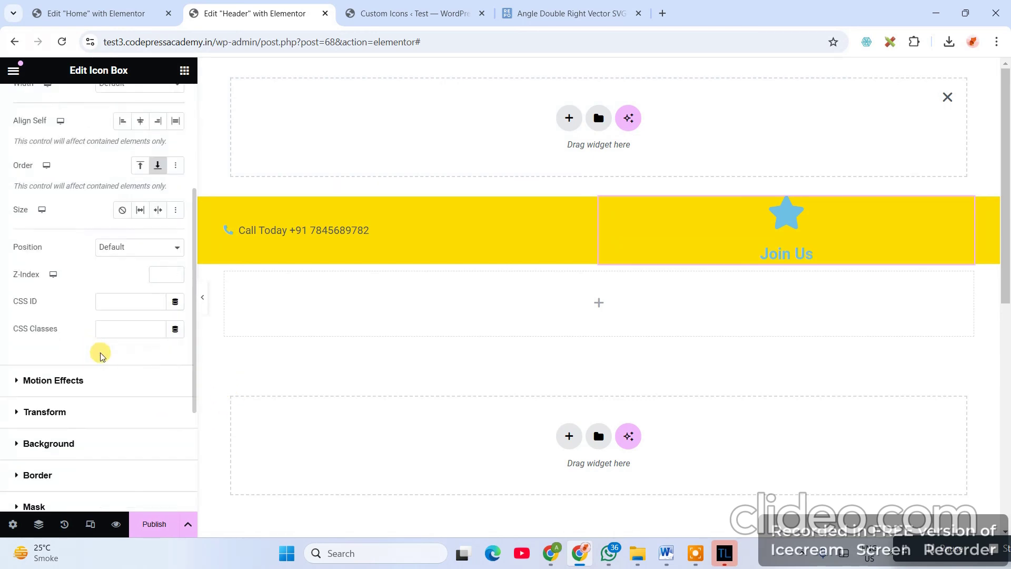
scroll(178, 440, "down", 4)
scroll(177, 439, "up", 5)
scroll(140, 320, "up", 3)
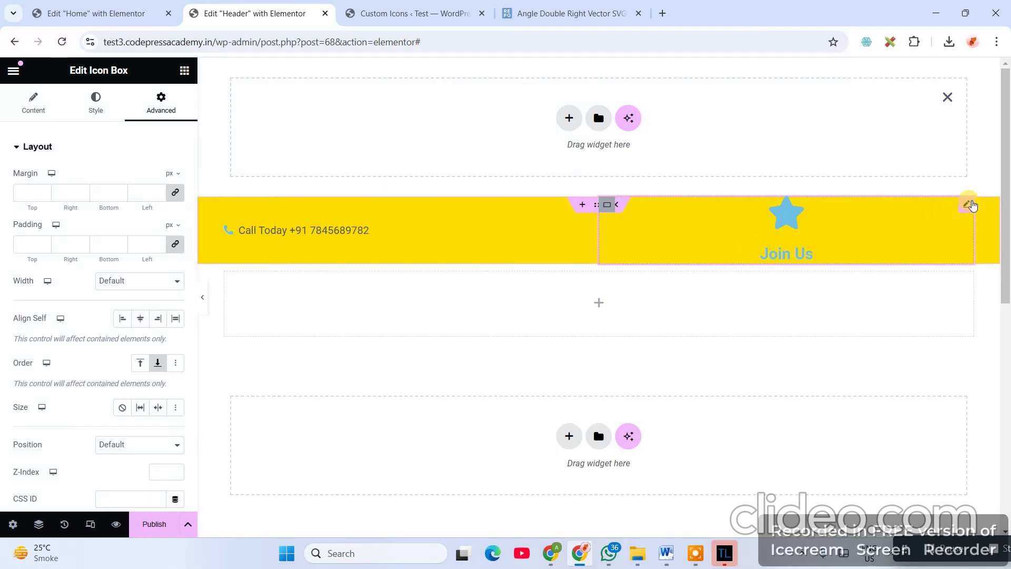
left_click(40, 103)
- Adjust the Join Us box's order and compare it with the Call Today line
left_click(95, 113)
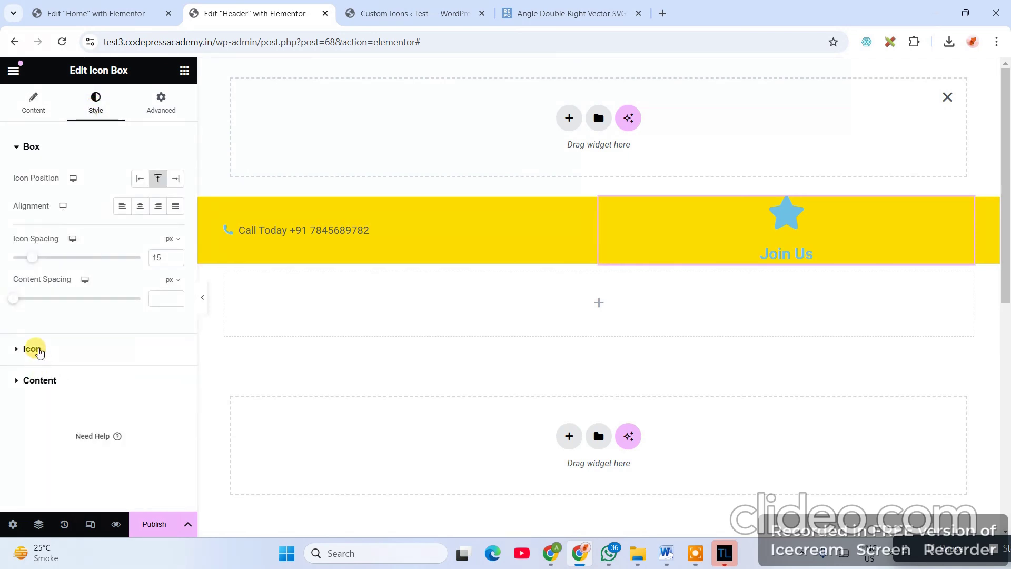
left_click(34, 350)
left_click(155, 117)
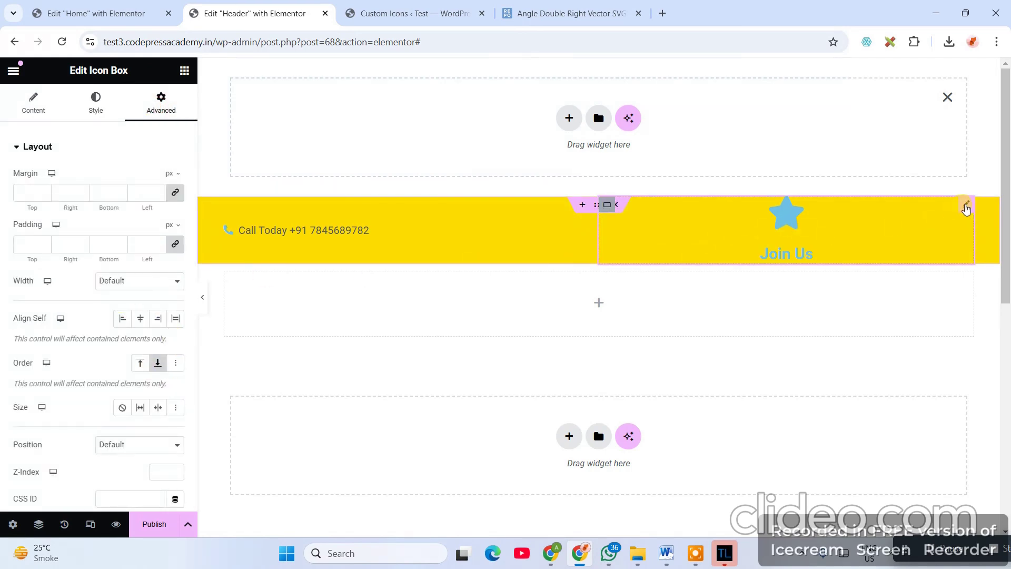
left_click(947, 548)
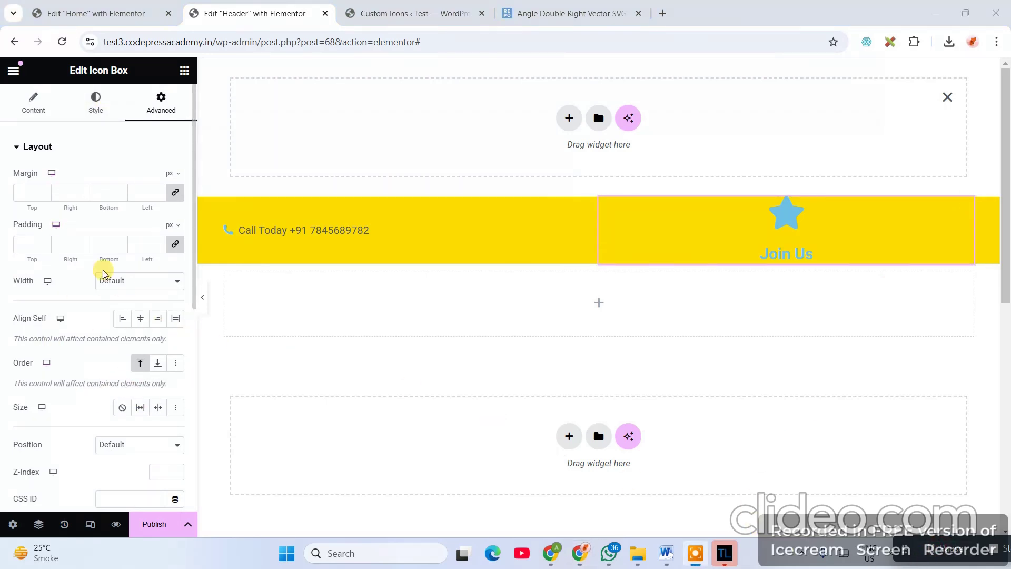
left_click(361, 228)
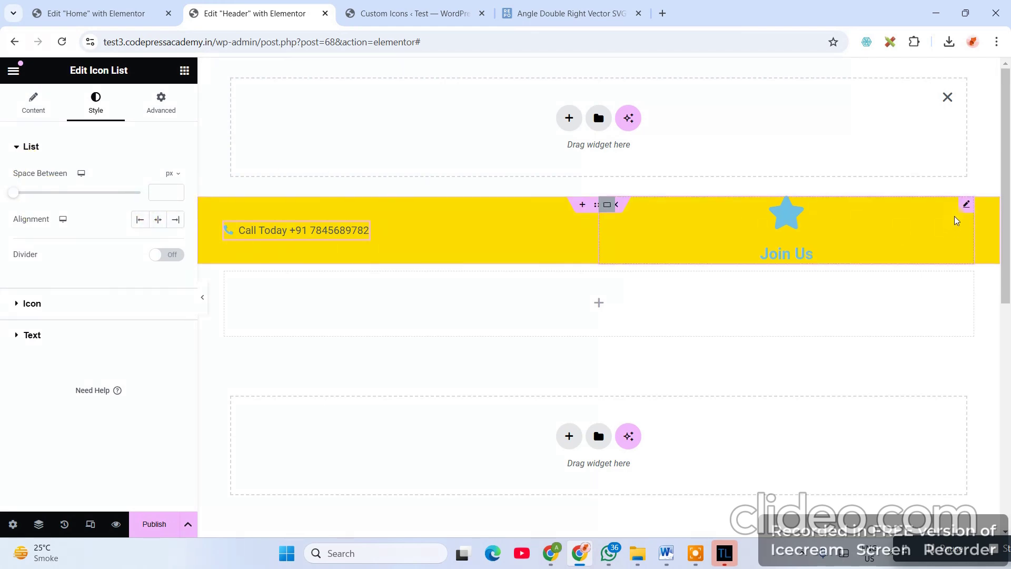
left_click(966, 204)
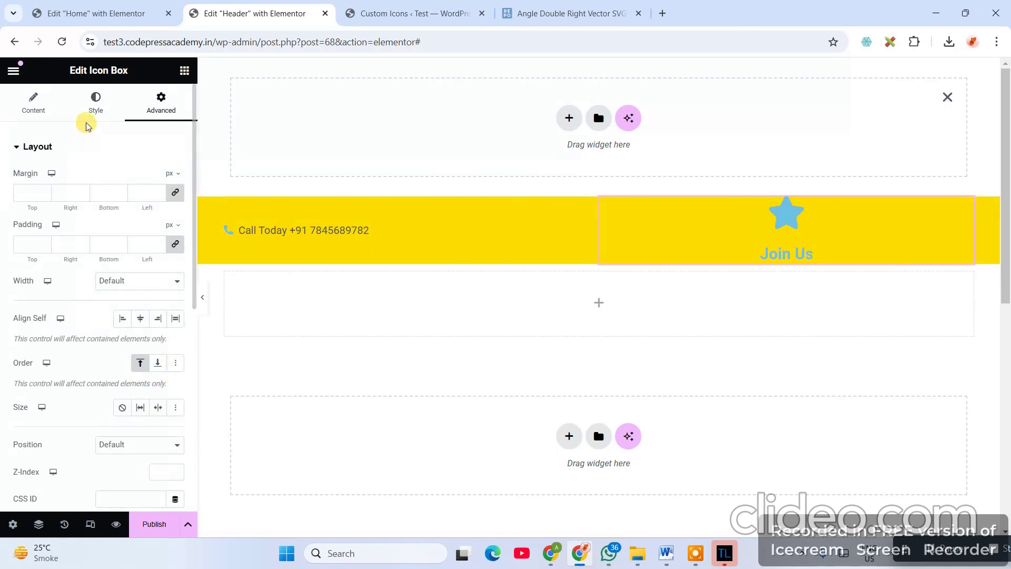
- Set the Icon Position to Right and Vertical Alignment to Middle
left_click(96, 108)
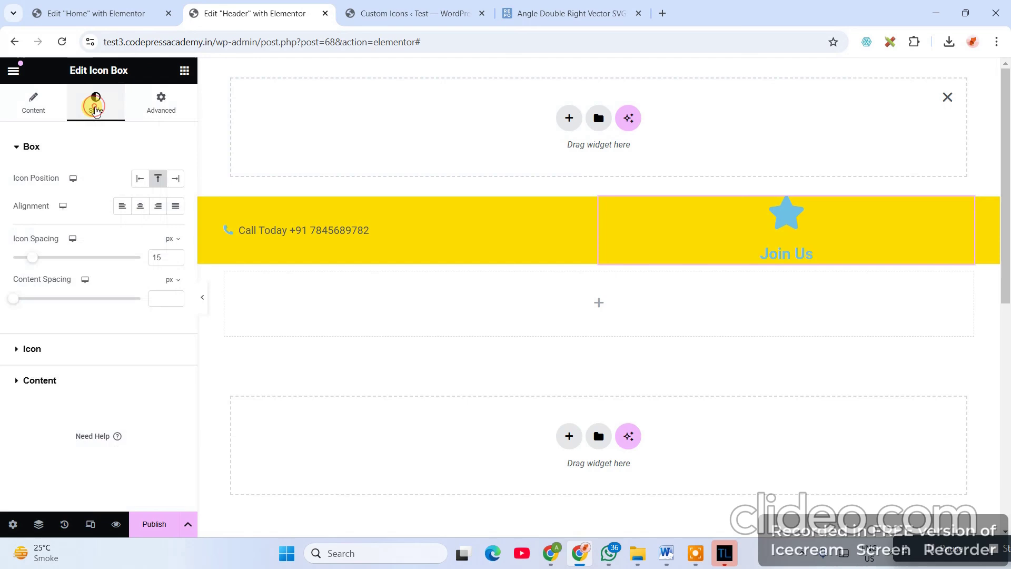
left_click_drag(3, 178, 58, 182)
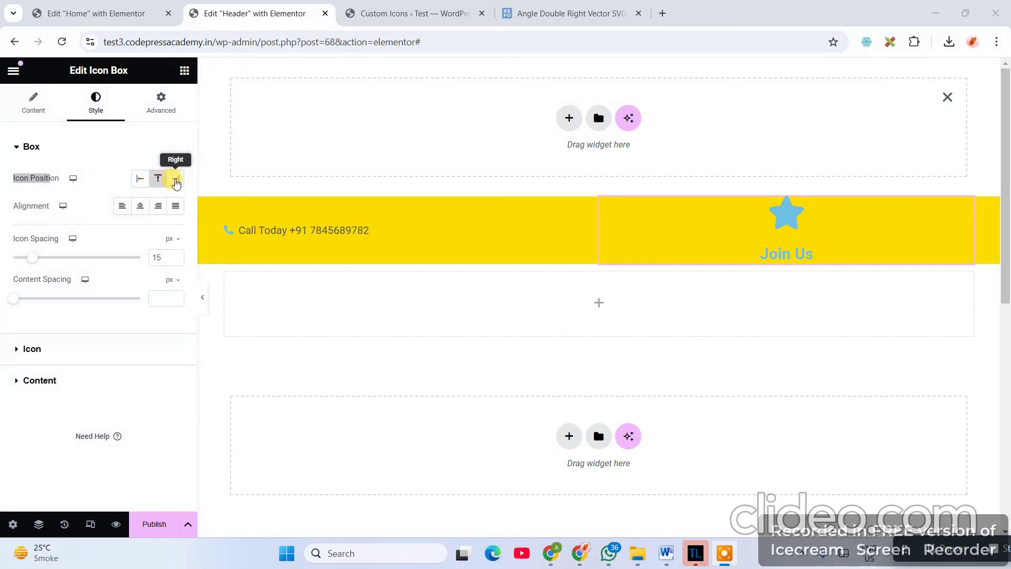
left_click(176, 180)
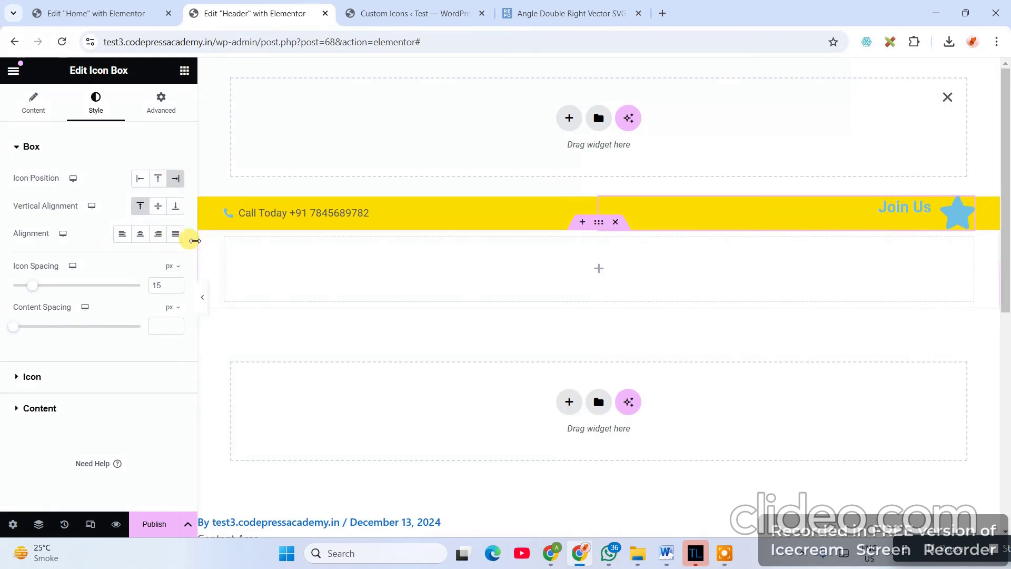
left_click_drag(9, 205, 84, 204)
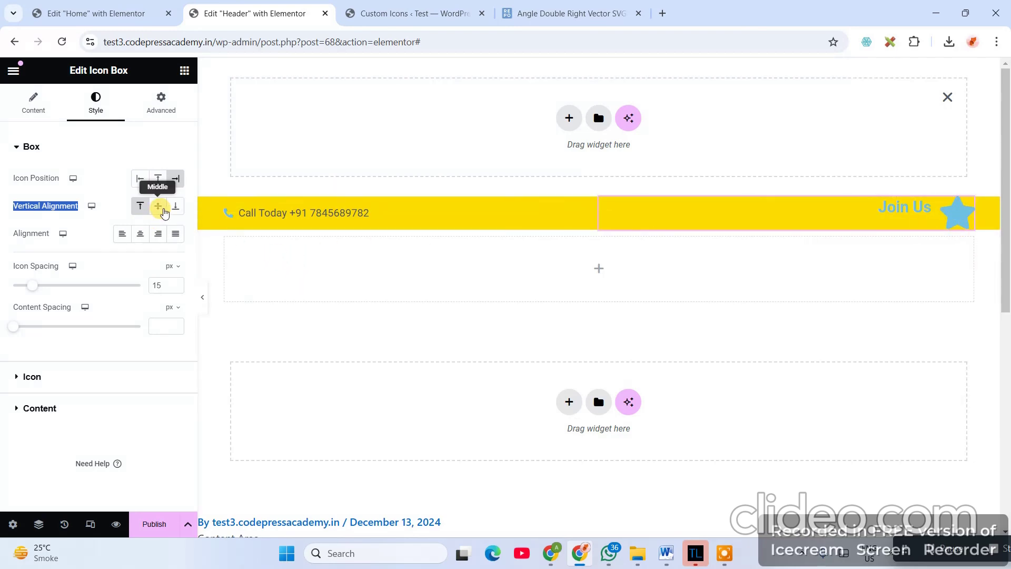
left_click(158, 210)
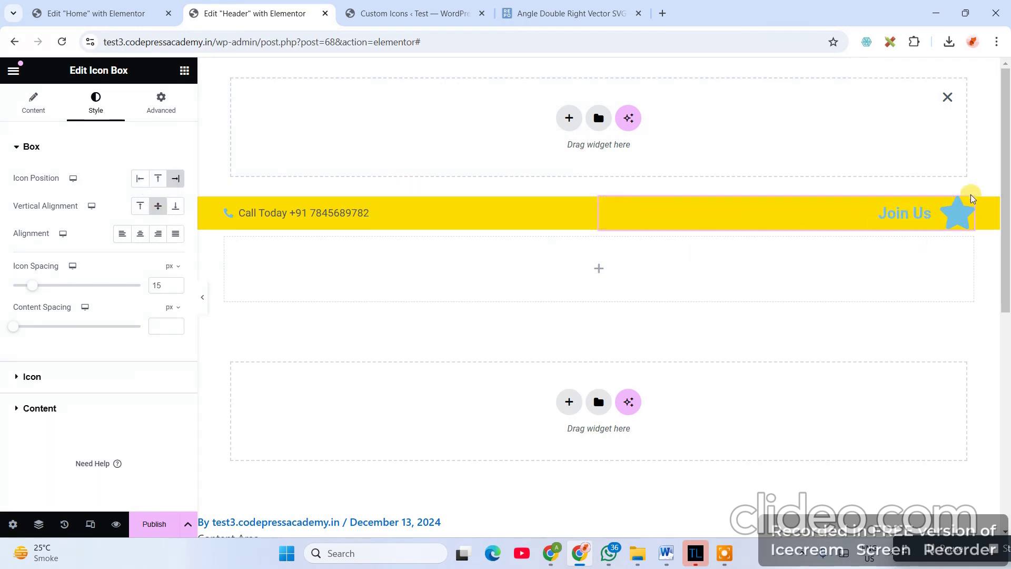
- Replace the icon with the uploaded angle-double-right.svg
left_click(35, 108)
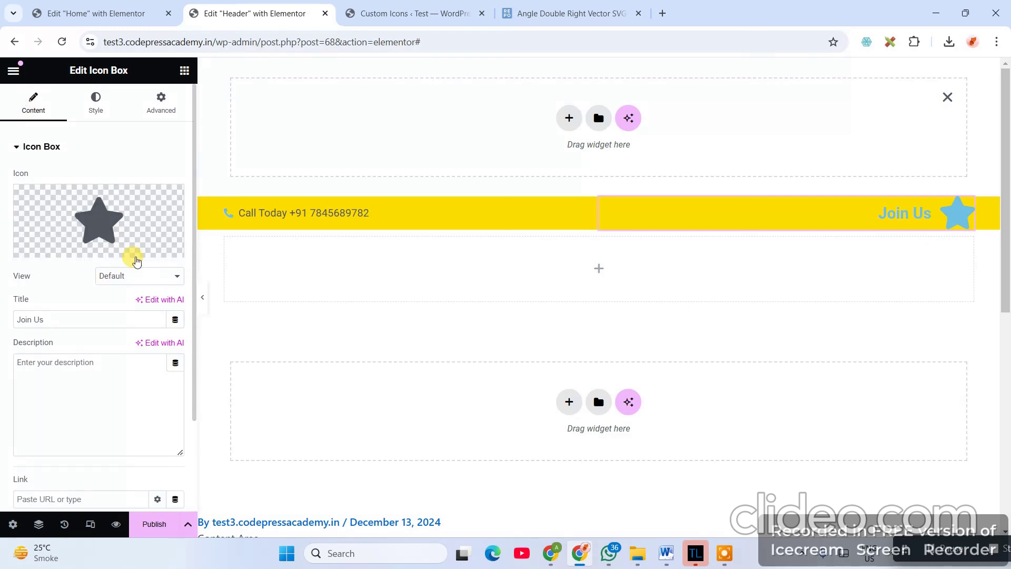
left_click(142, 249)
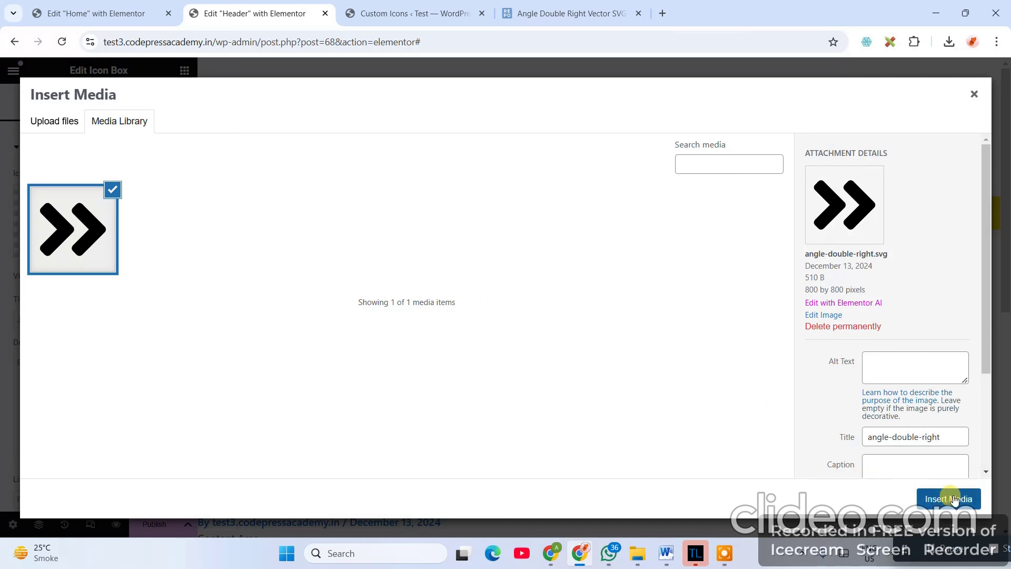
left_click(949, 498)
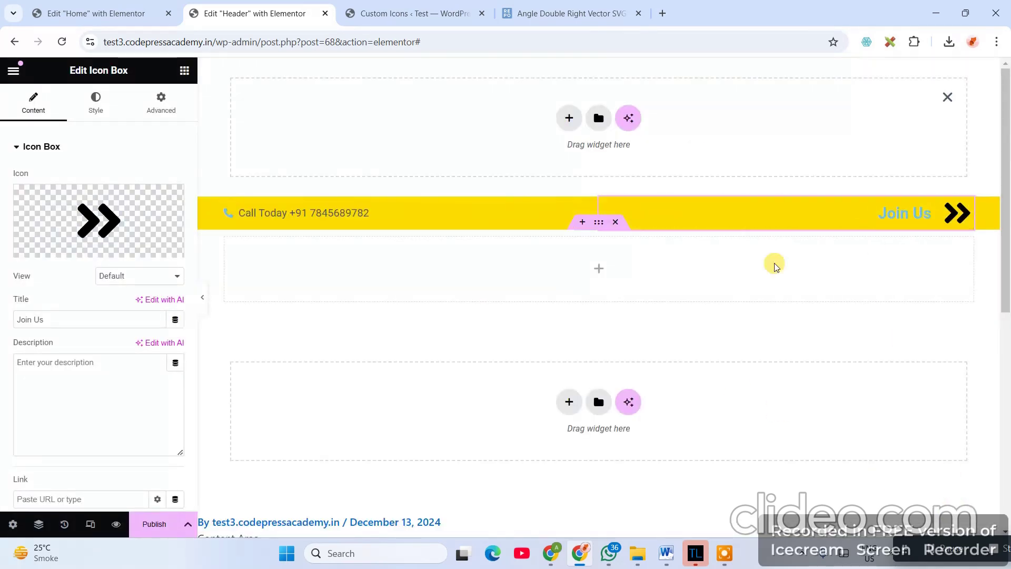
- Set the double-arrow icon's Size to 17 px in the Icon style section
left_click(95, 103)
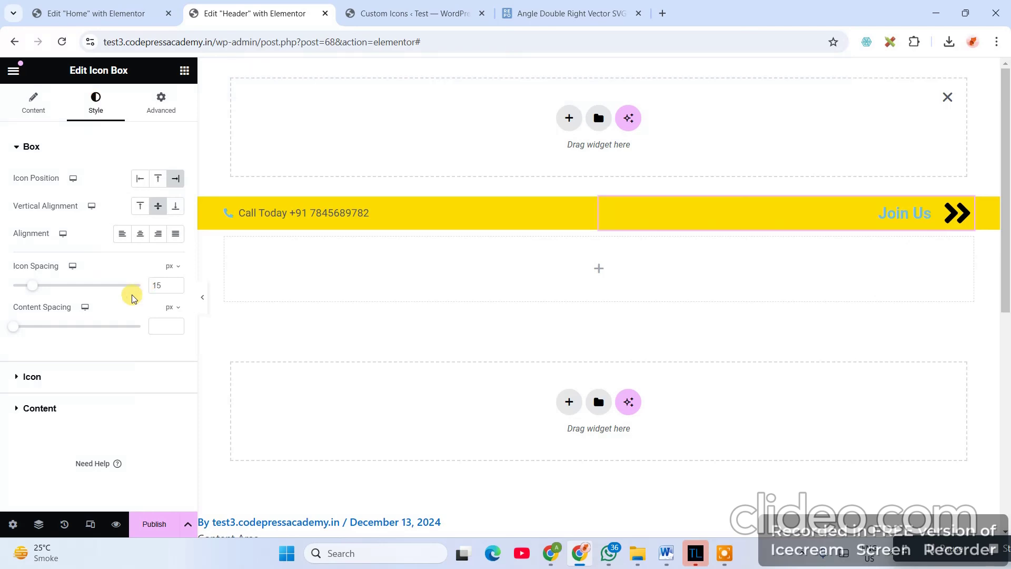
left_click(31, 377)
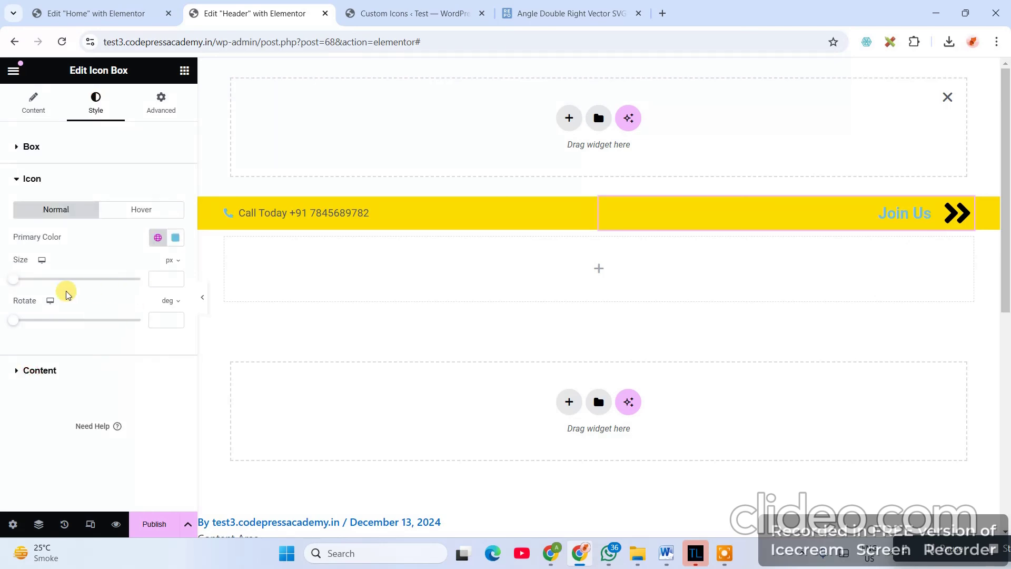
left_click(165, 275)
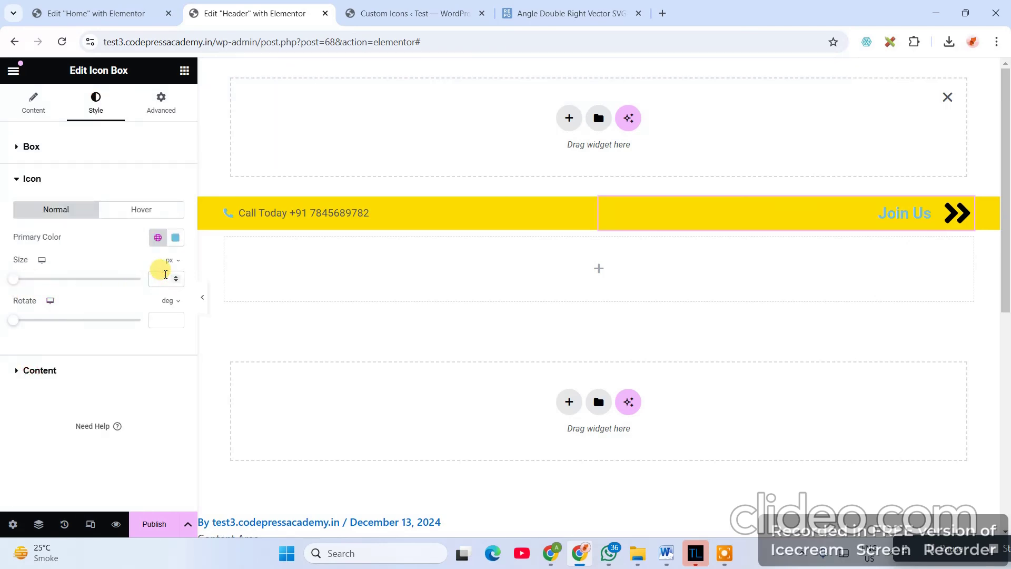
type("0")
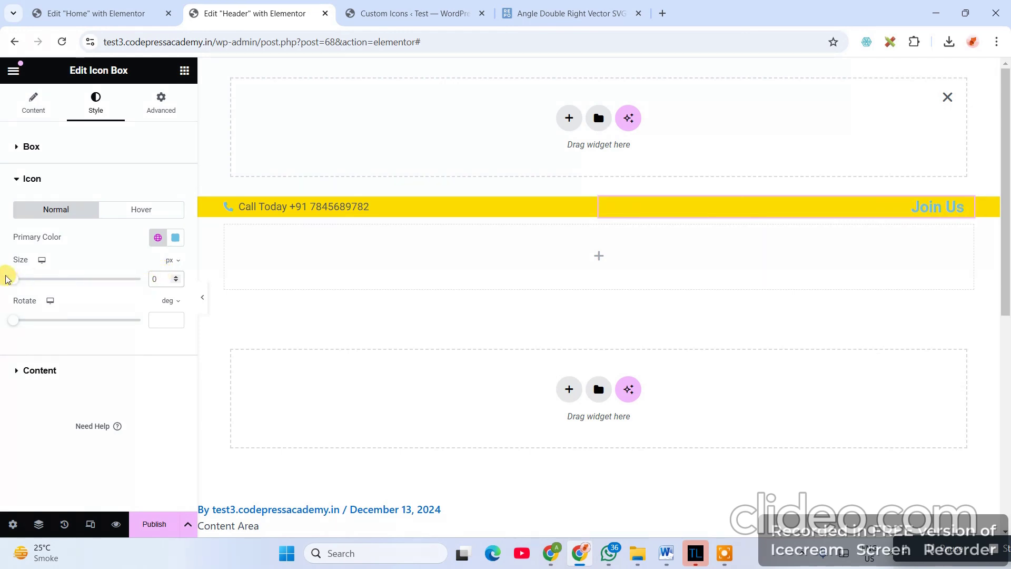
left_click(176, 276)
left_click(176, 276)
left_click(175, 276)
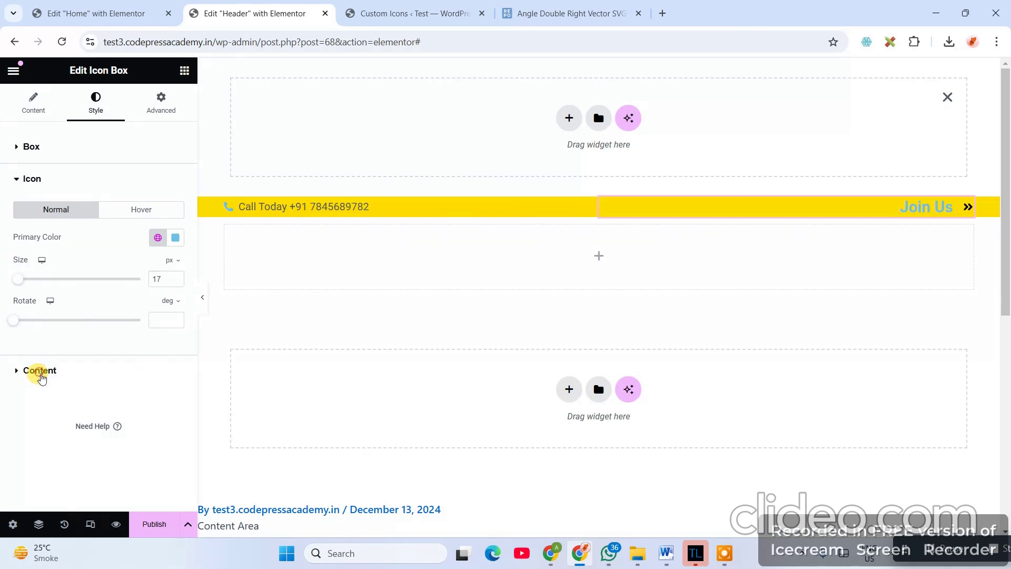
left_click(39, 370)
- Give the Join Us title Roboto Serif typography at 14 px
left_click(174, 298)
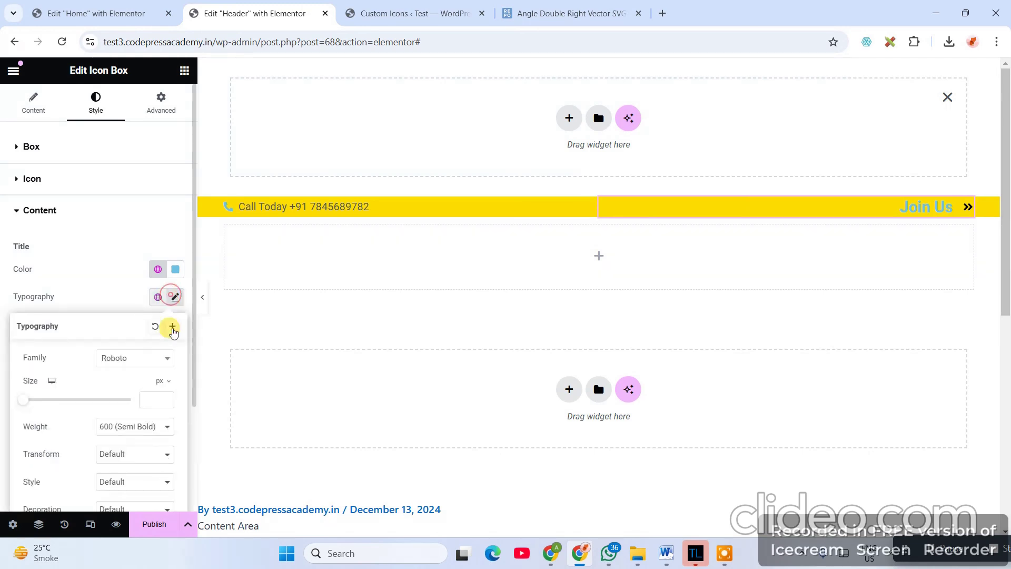
left_click(136, 358)
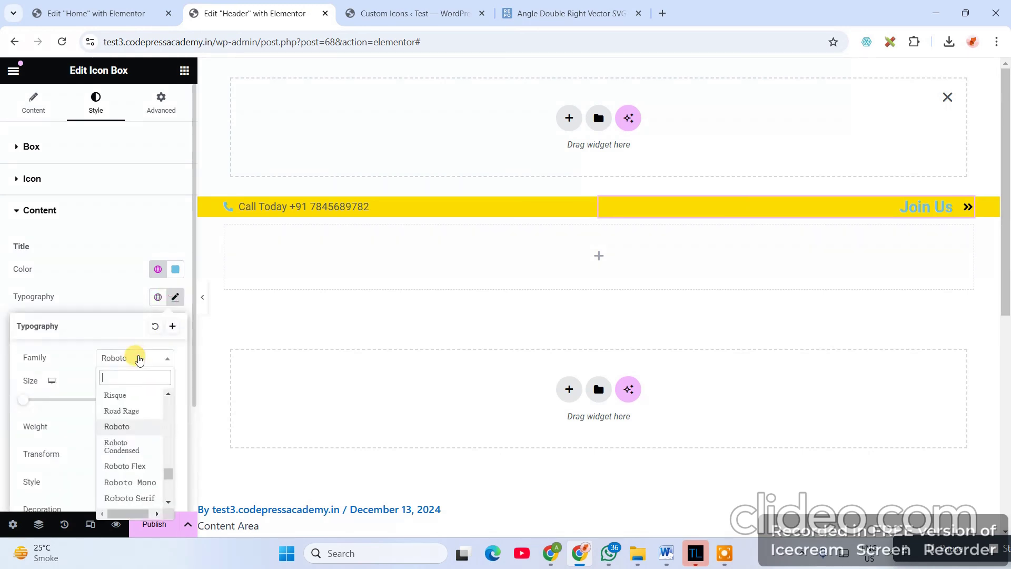
type("robot")
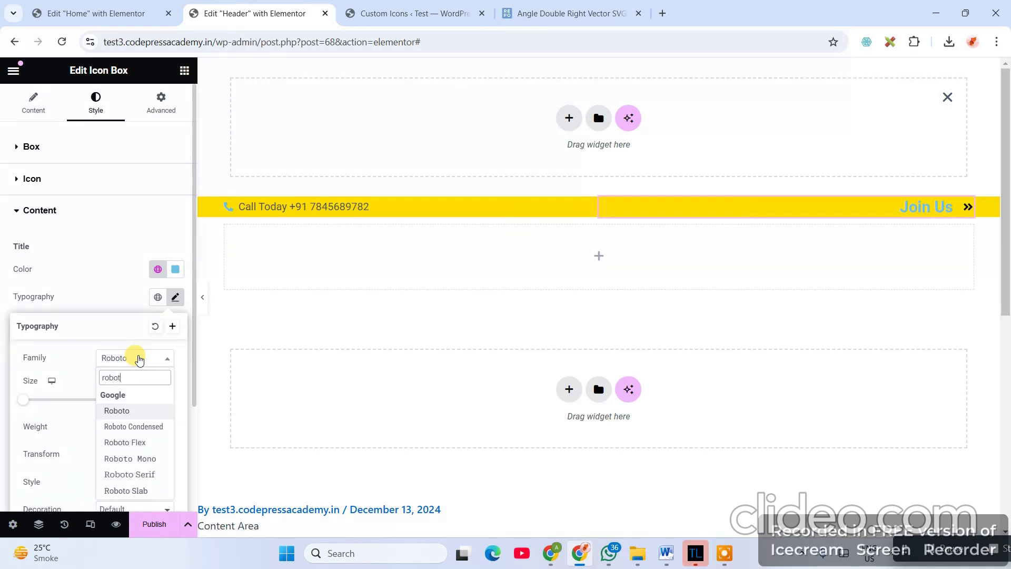
type("o")
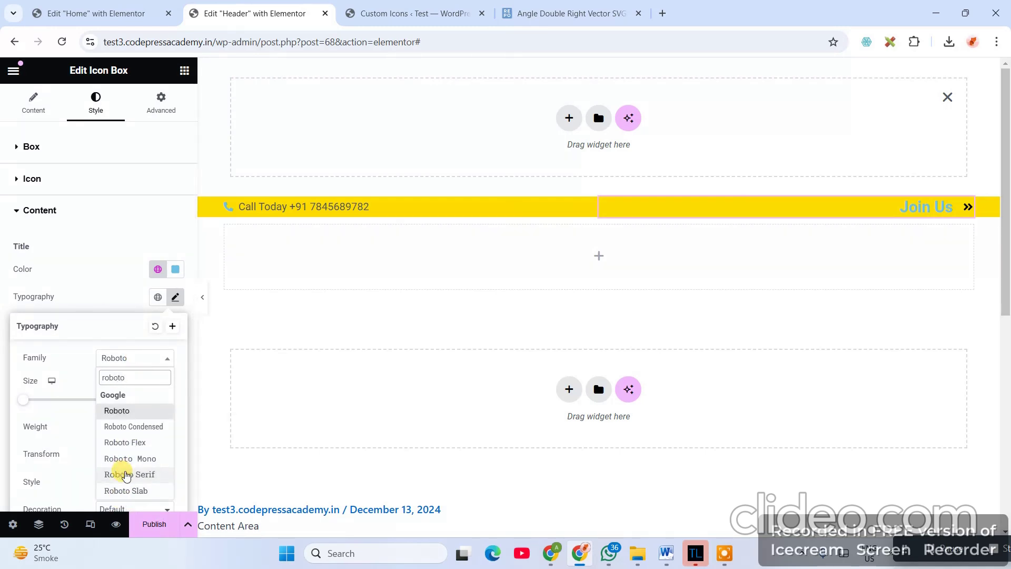
left_click(126, 474)
left_click(152, 399)
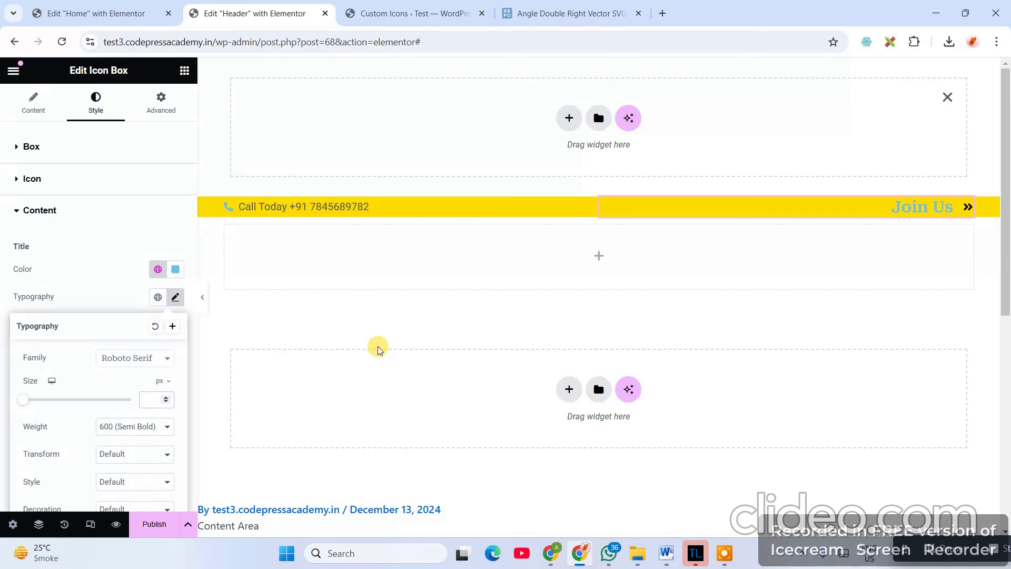
type("15")
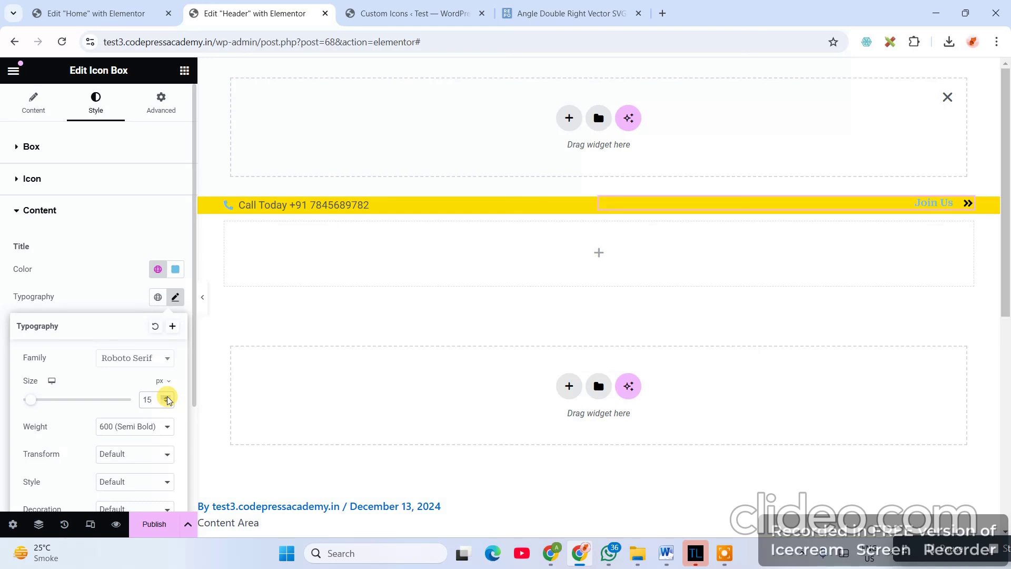
double_click(148, 399)
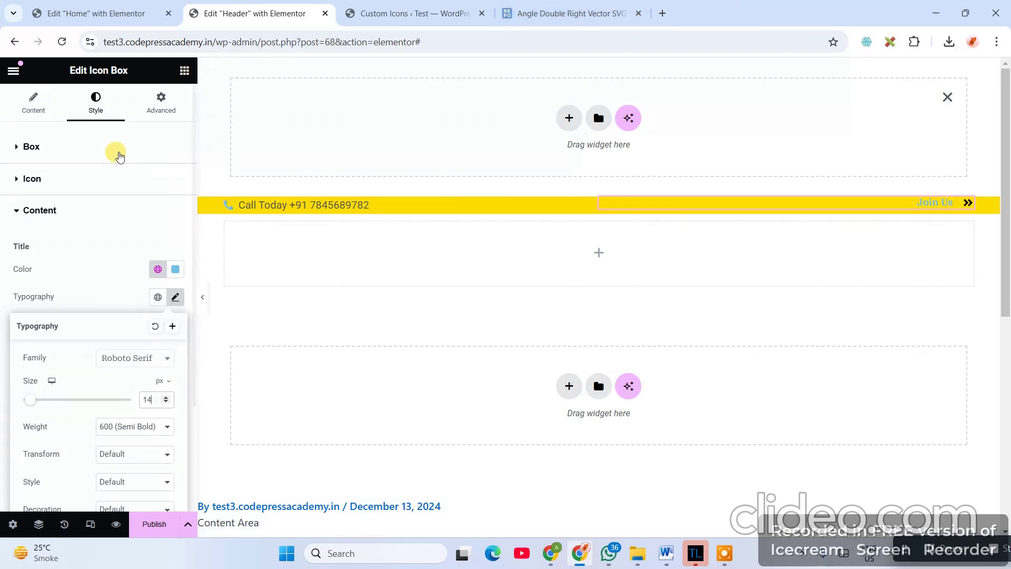
left_click(23, 147)
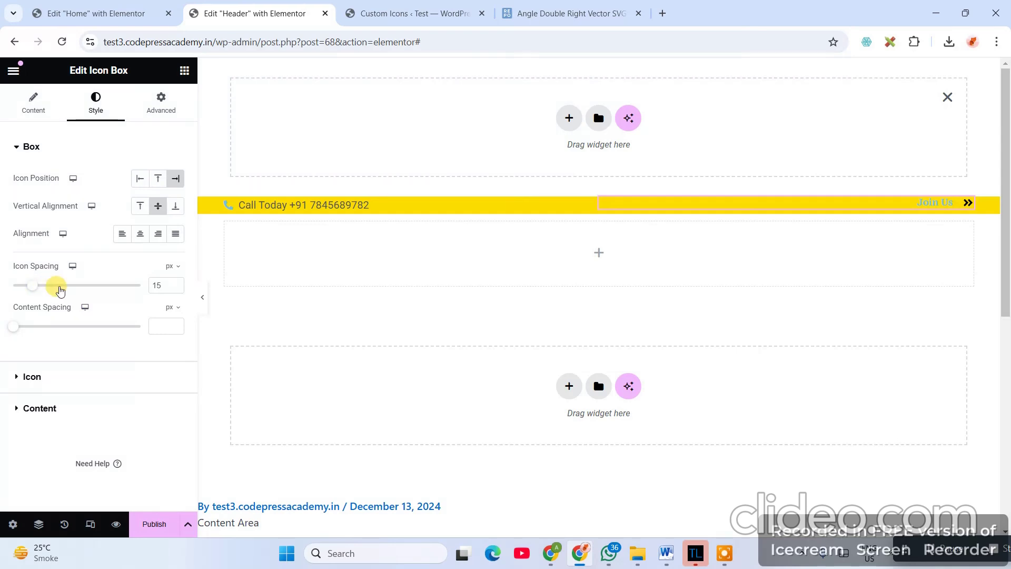
- Switch the icon Size unit to em and reduce it to 2.6 em
double_click(158, 286)
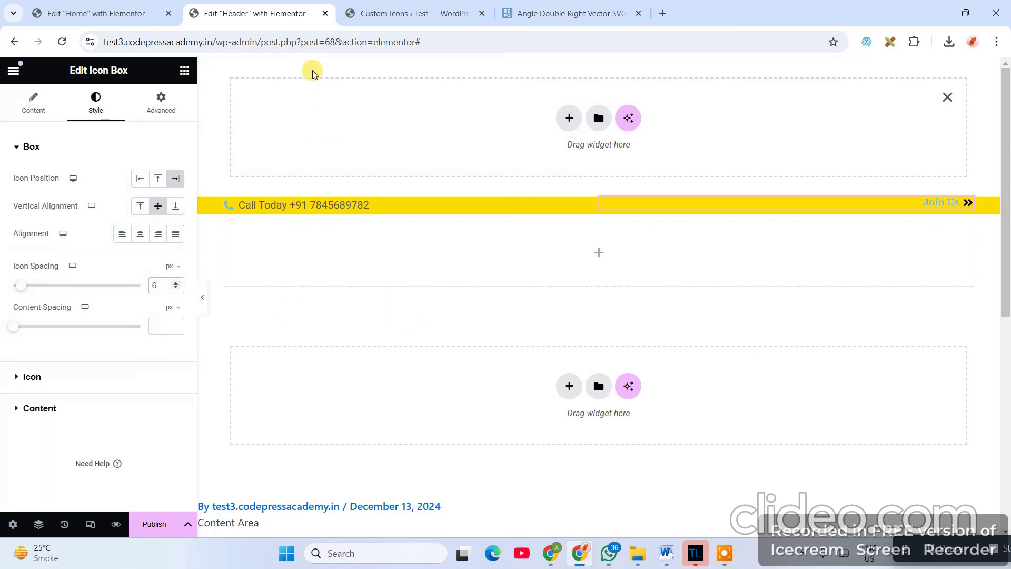
left_click(144, 7)
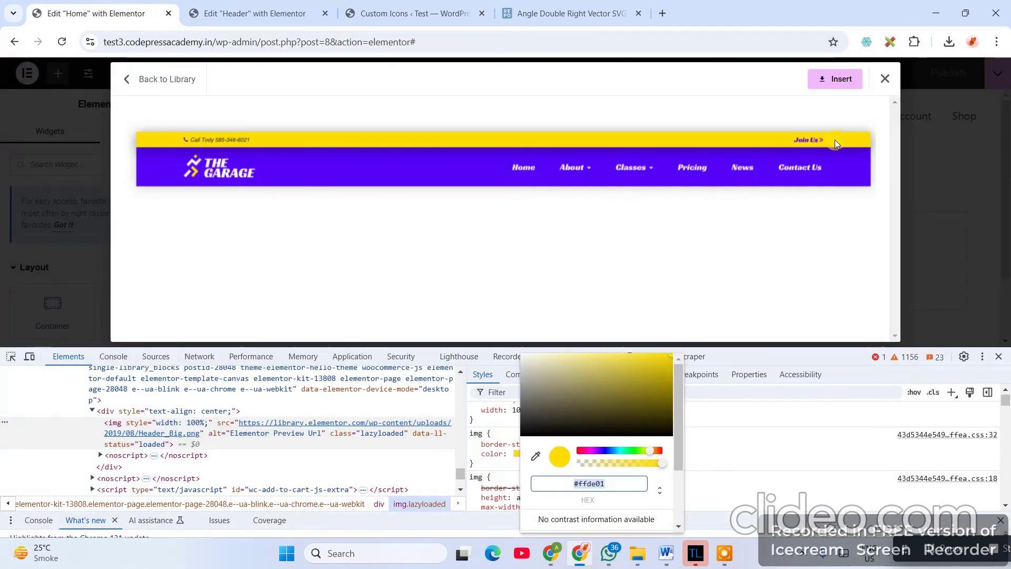
left_click(247, 13)
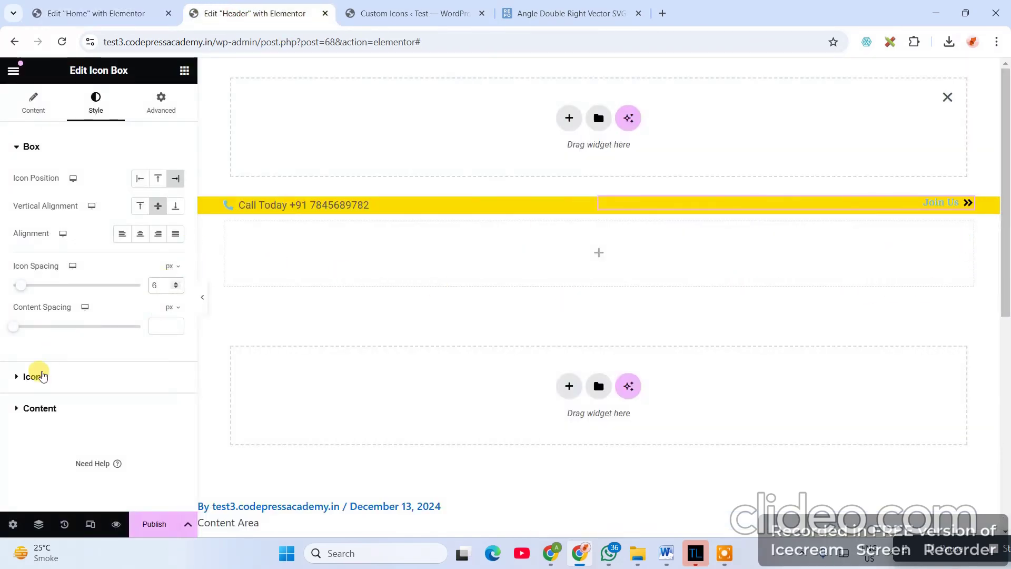
left_click(32, 376)
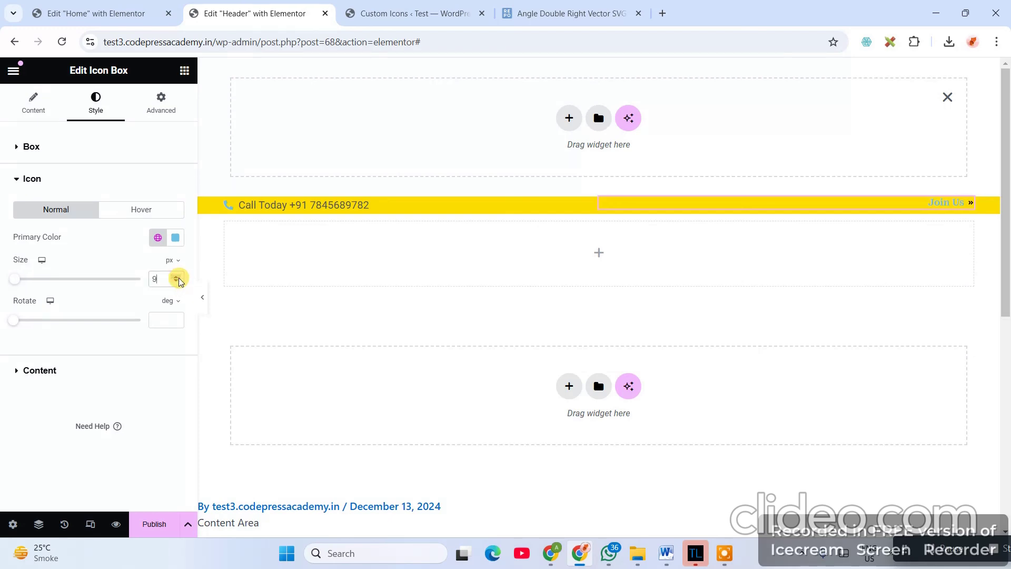
left_click(171, 260)
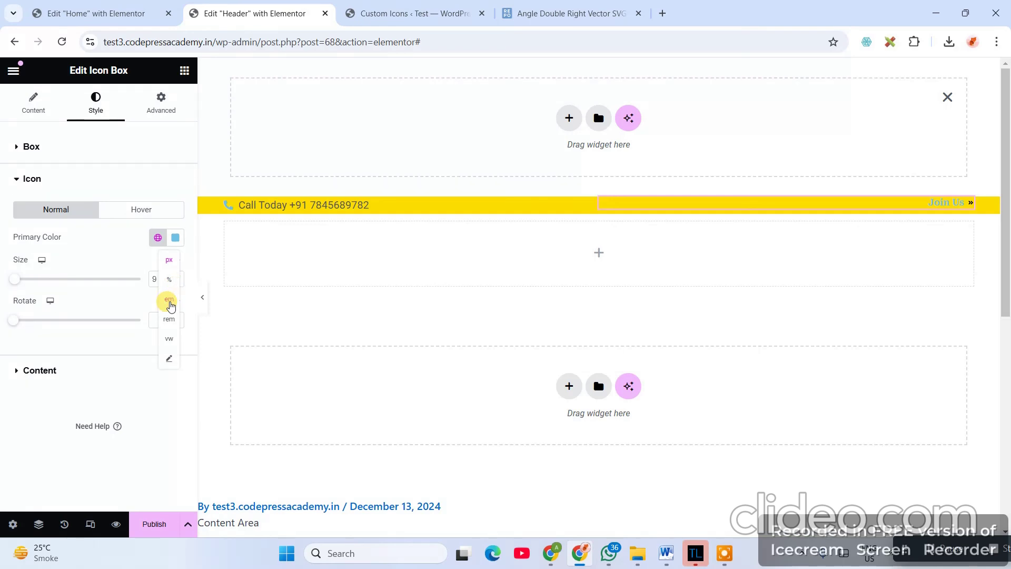
left_click(169, 302)
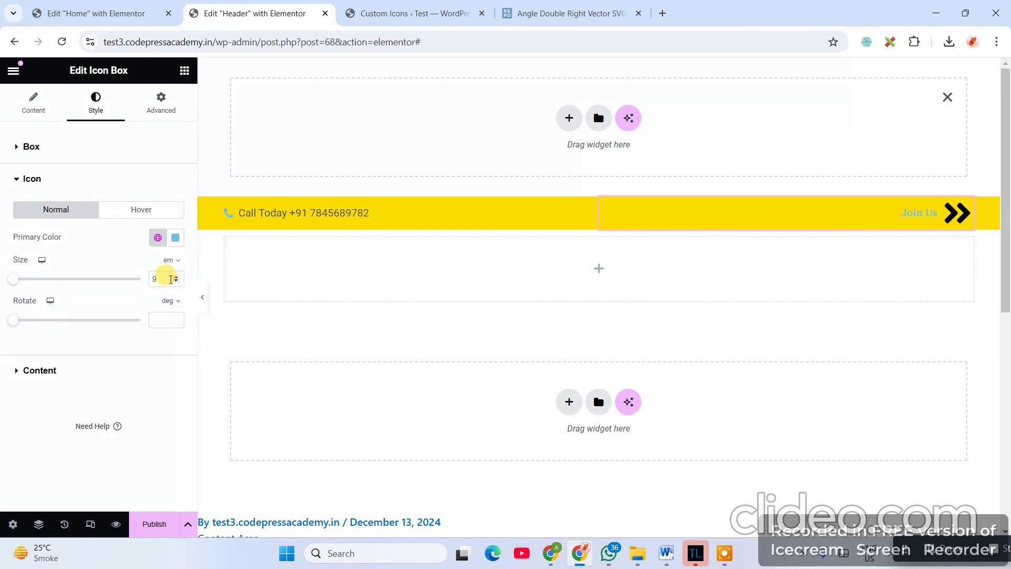
left_click(177, 277)
left_click(175, 282)
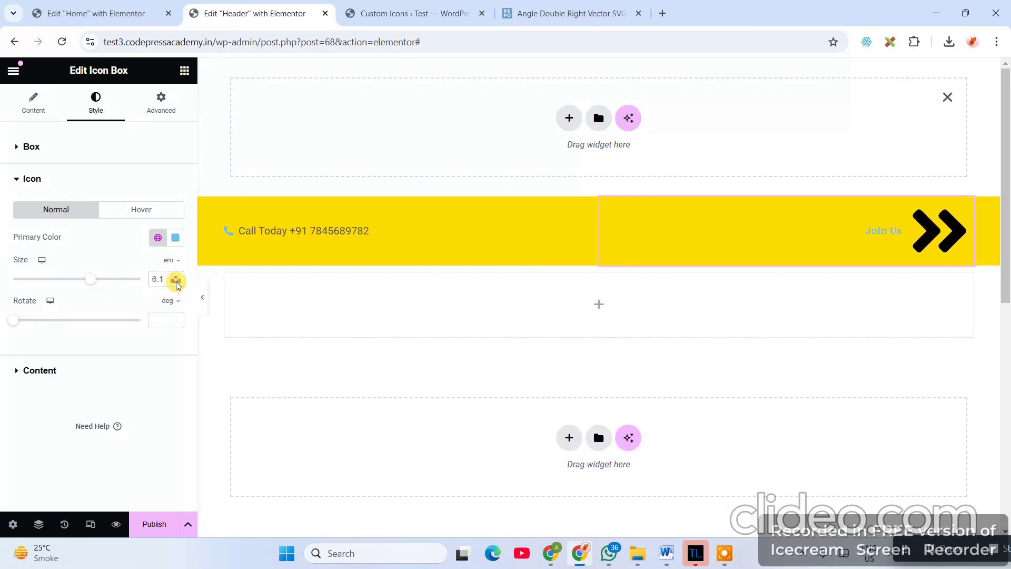
left_click(176, 282)
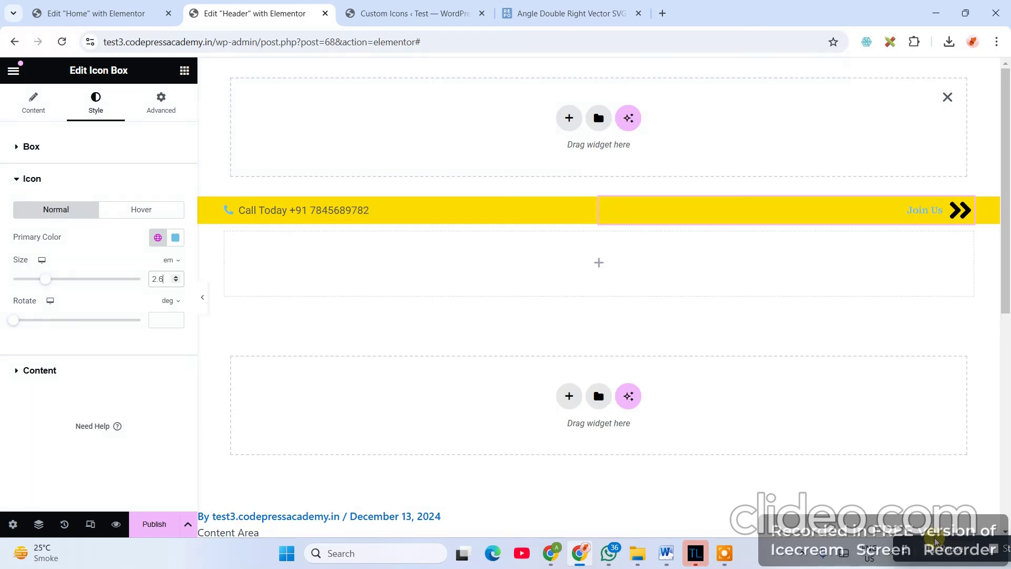
left_click(964, 211)
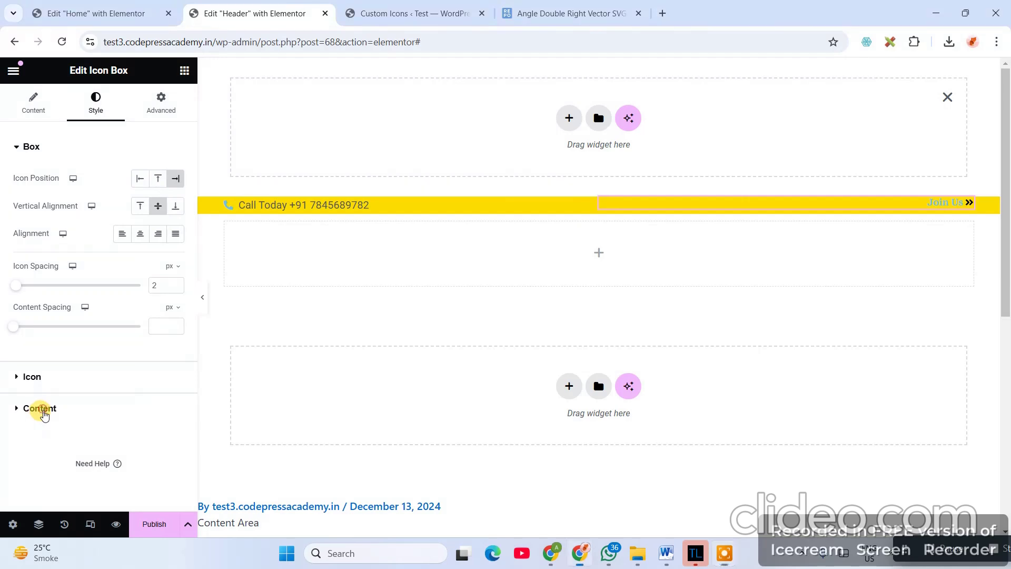
- Color the Join Us title black using global Theme Color 8
left_click(41, 411)
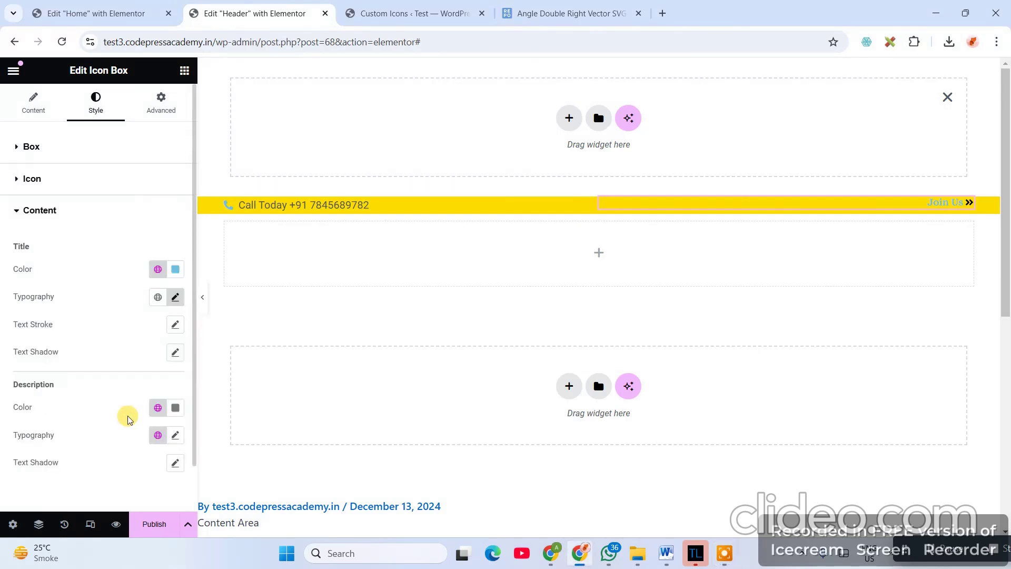
left_click(158, 269)
scroll(97, 453, "down", 2)
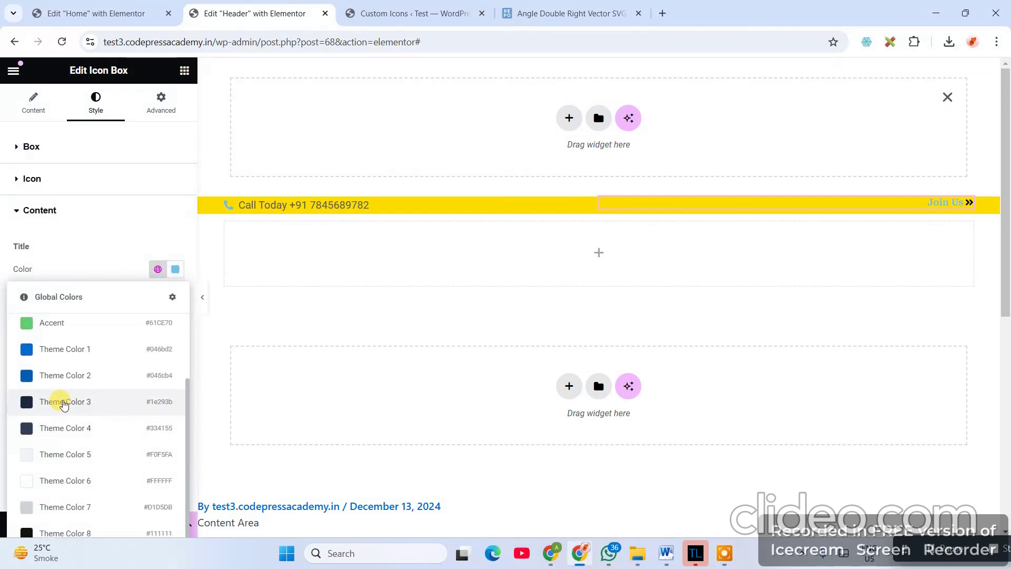
left_click(95, 534)
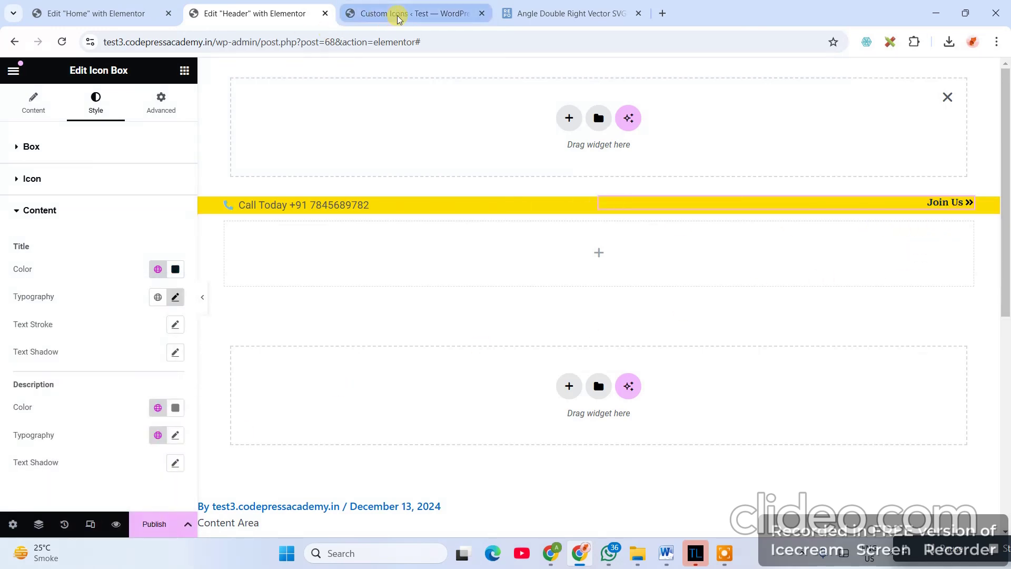
left_click(98, 13)
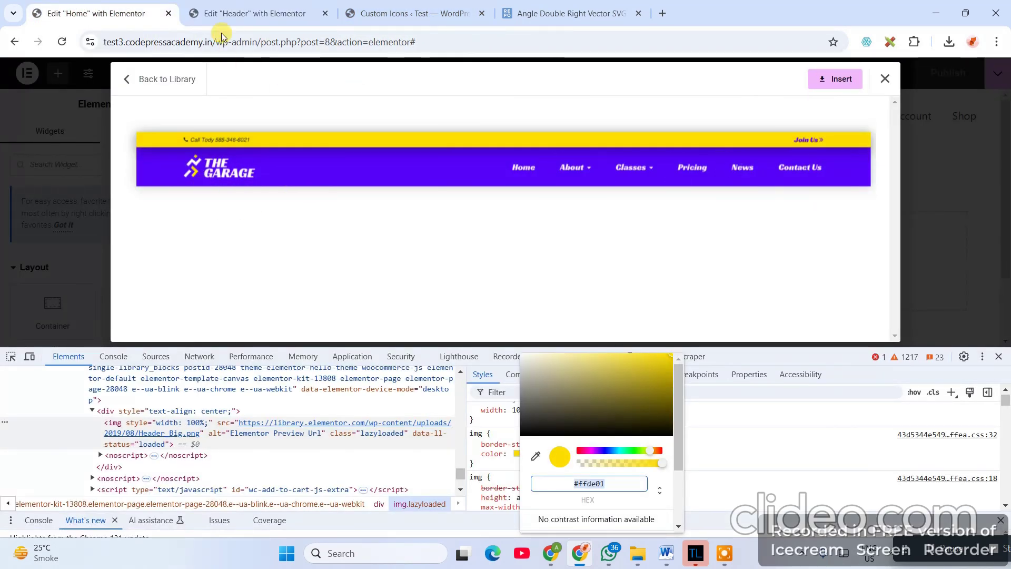
left_click(234, 11)
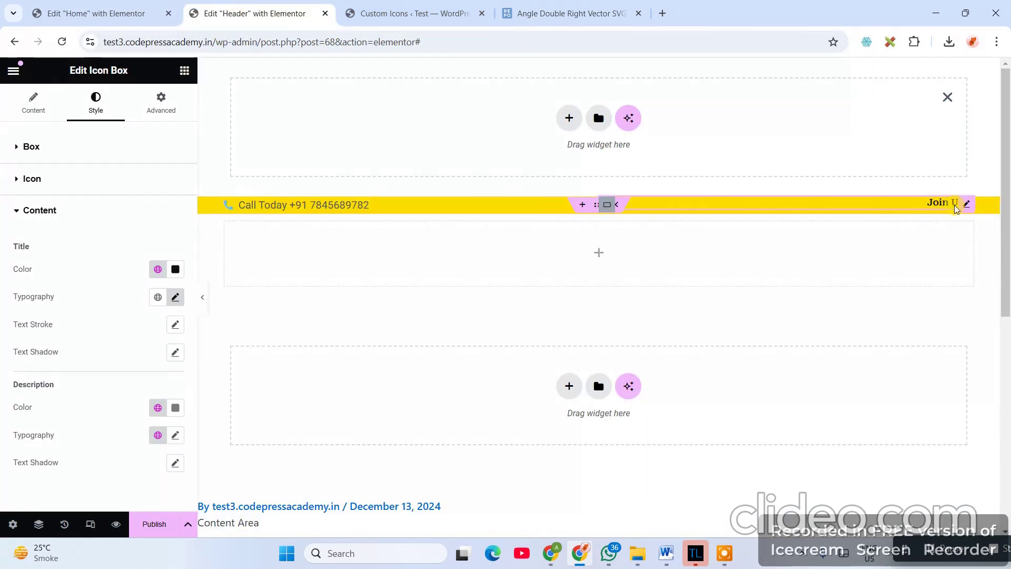
- Reduce the title's typography Size from 14 to 12 px
left_click(31, 211)
left_click(44, 212)
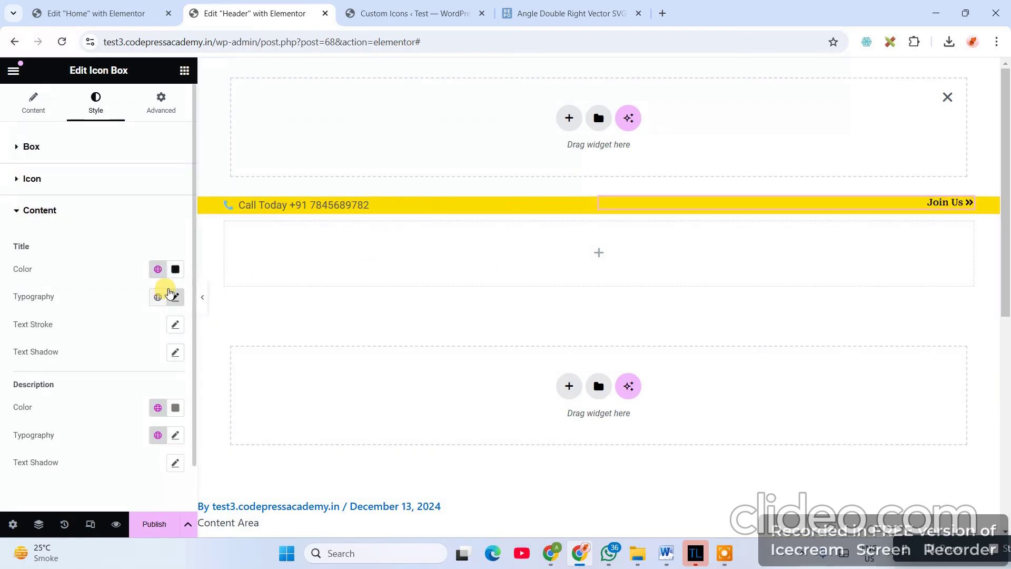
left_click(167, 294)
left_click_drag(161, 399, 93, 402)
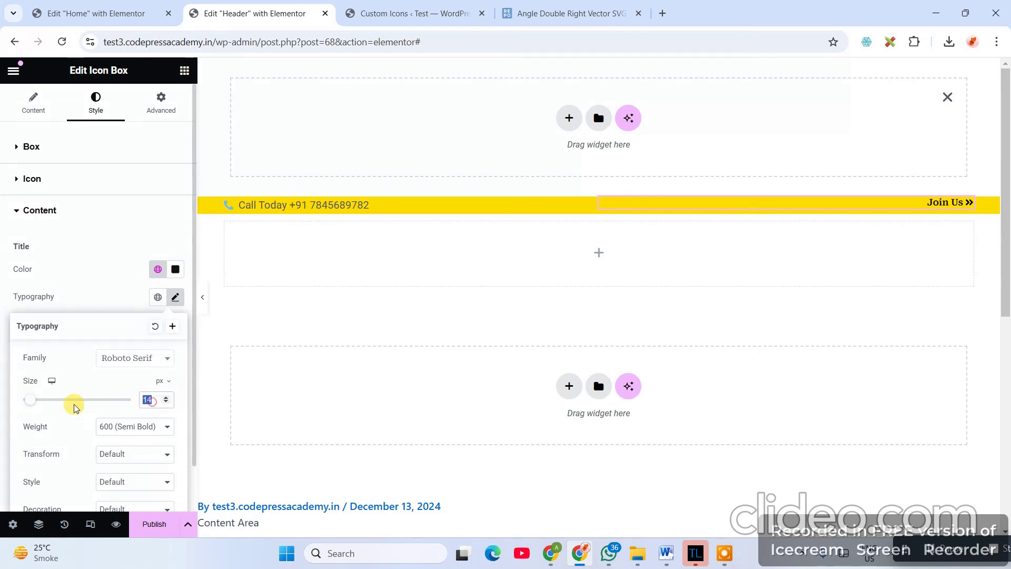
type("12")
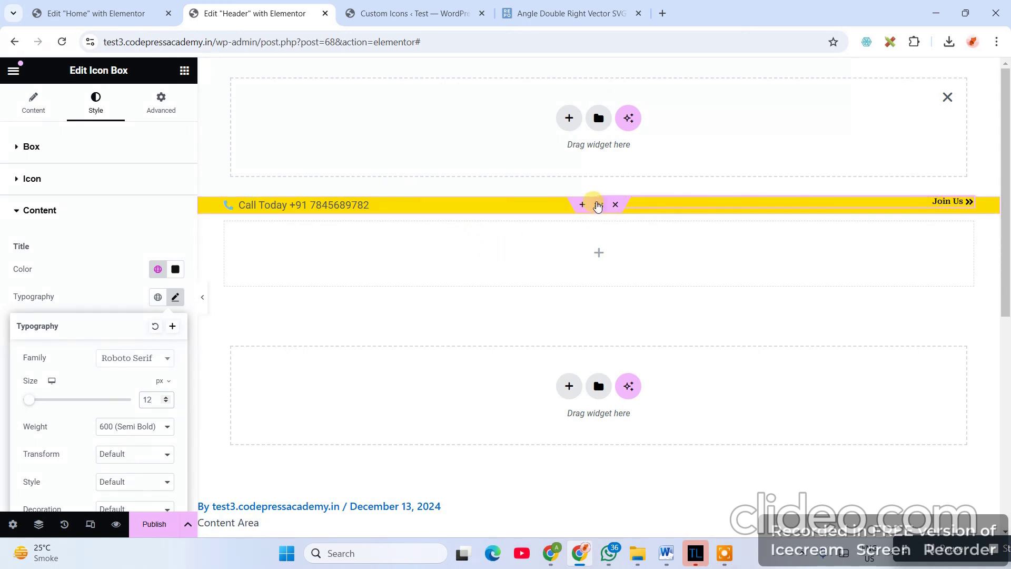
- Give the yellow bar's outer container 5 px top and bottom padding
left_click(598, 205)
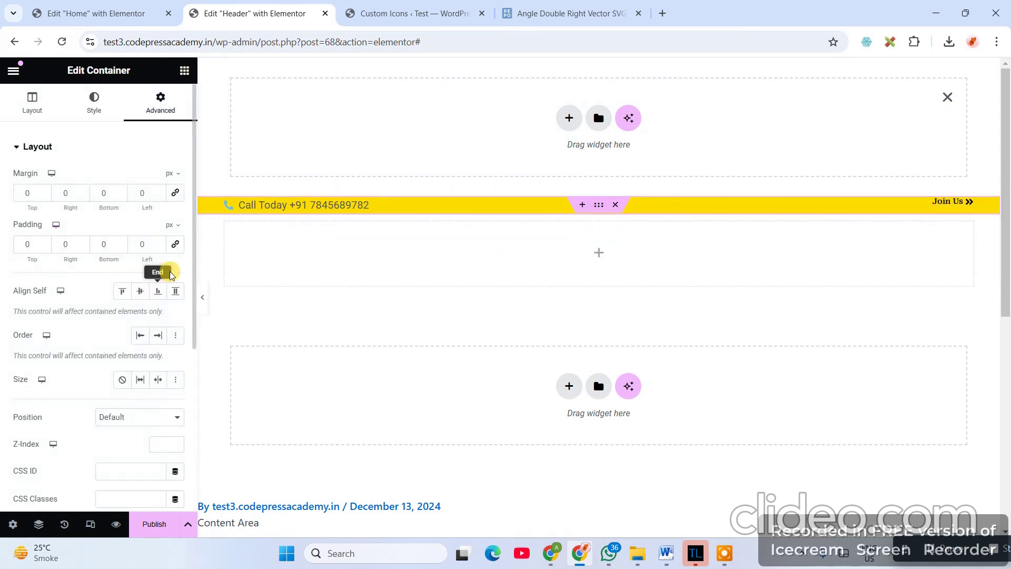
left_click_drag(31, 244, 1, 247)
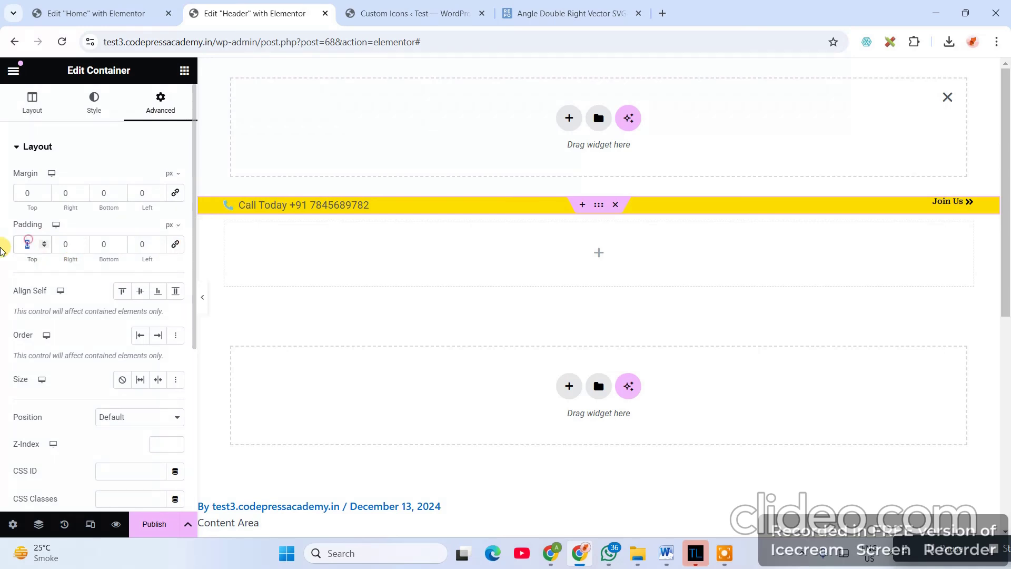
type("5")
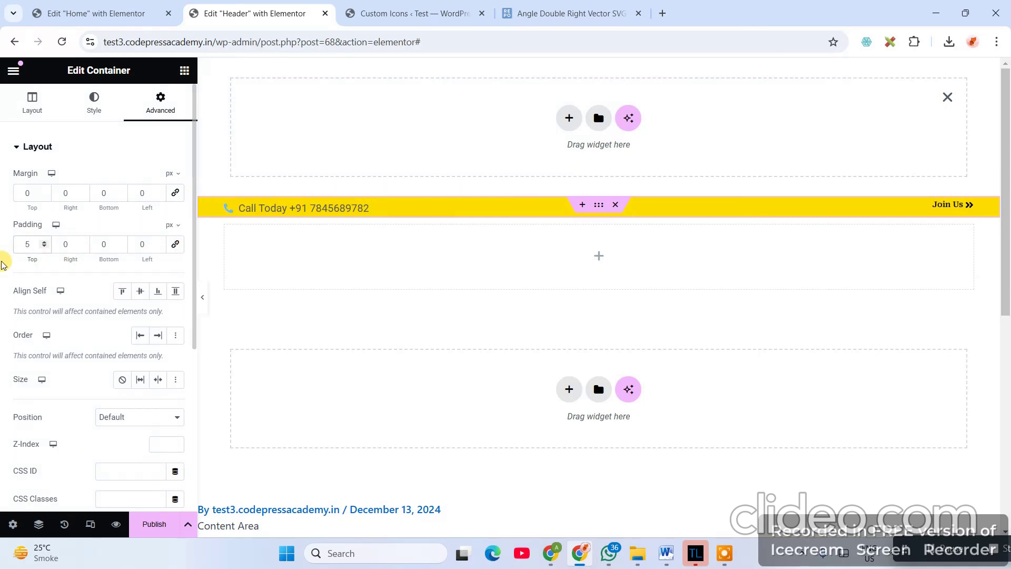
left_click_drag(98, 243, 143, 244)
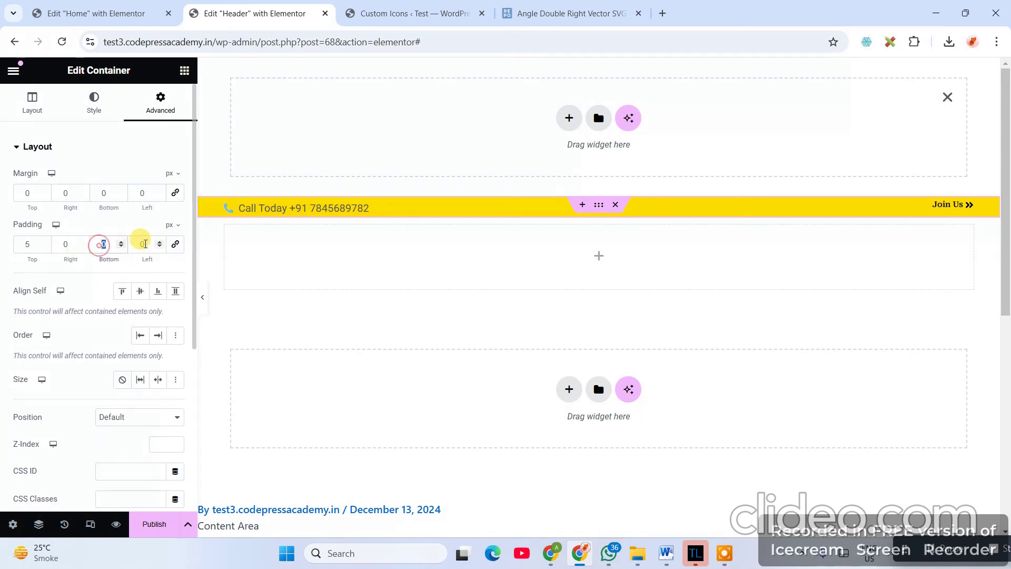
type("5")
left_click(305, 266)
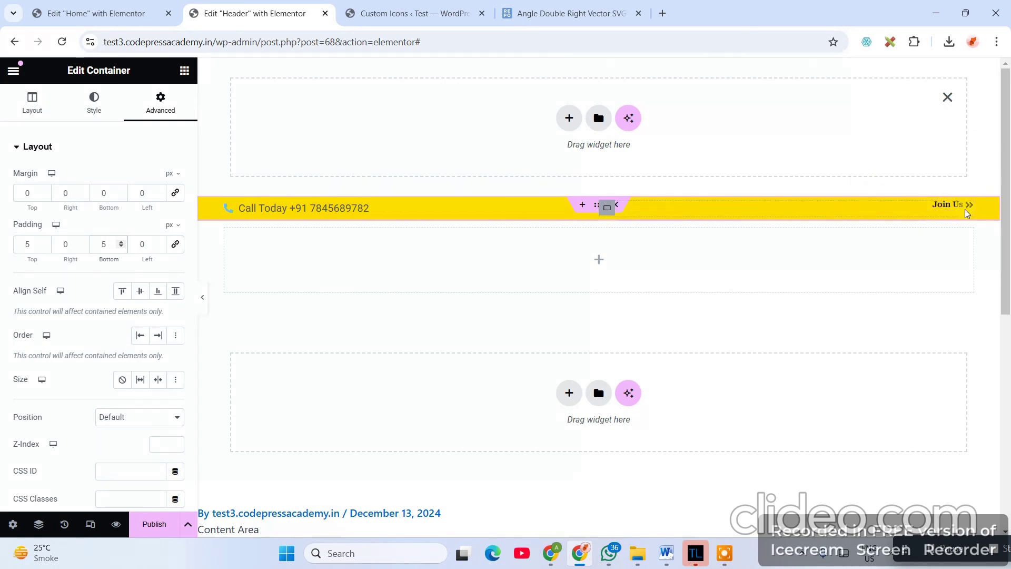
- Set the inner container's Justify Content to Center
left_click(607, 209)
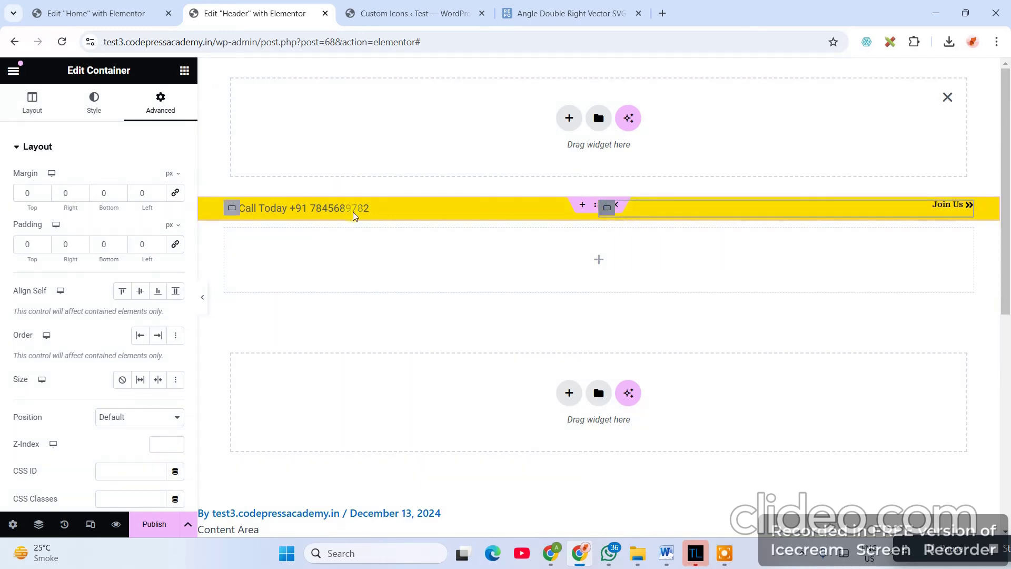
left_click(30, 102)
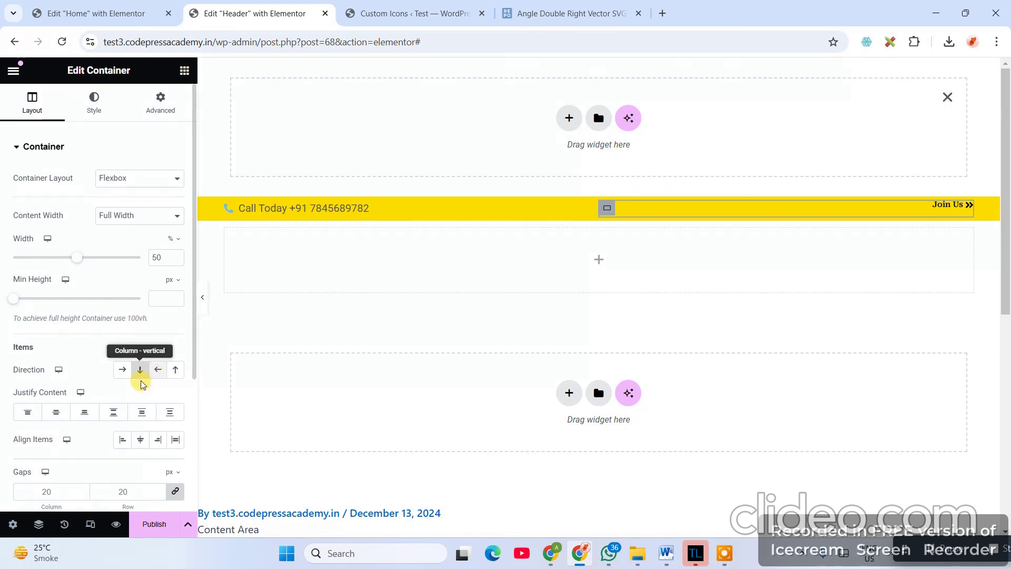
left_click(57, 414)
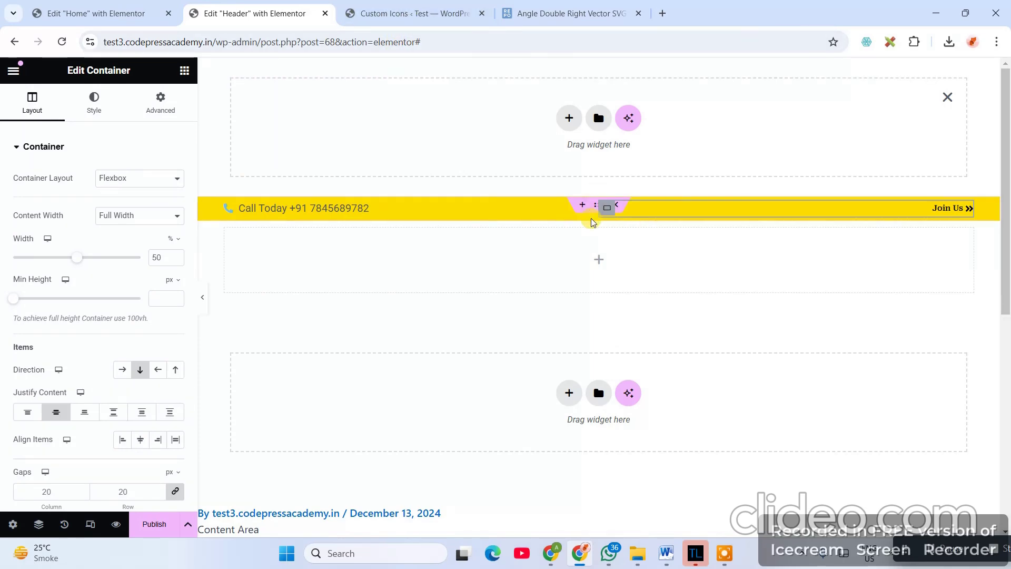
- Check the Publish settings without publishing, then select the header container's layout
left_click(165, 529)
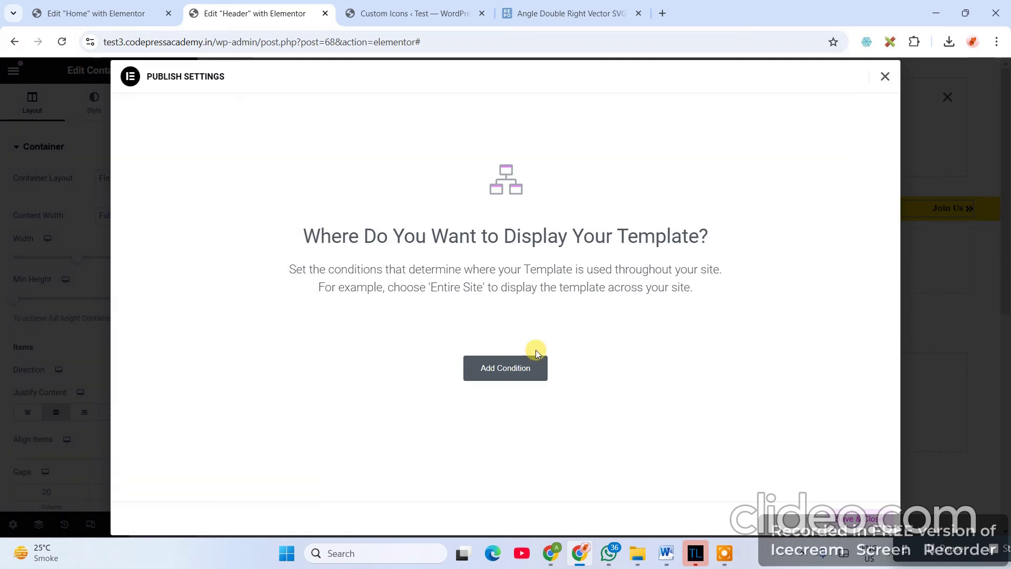
left_click(889, 79)
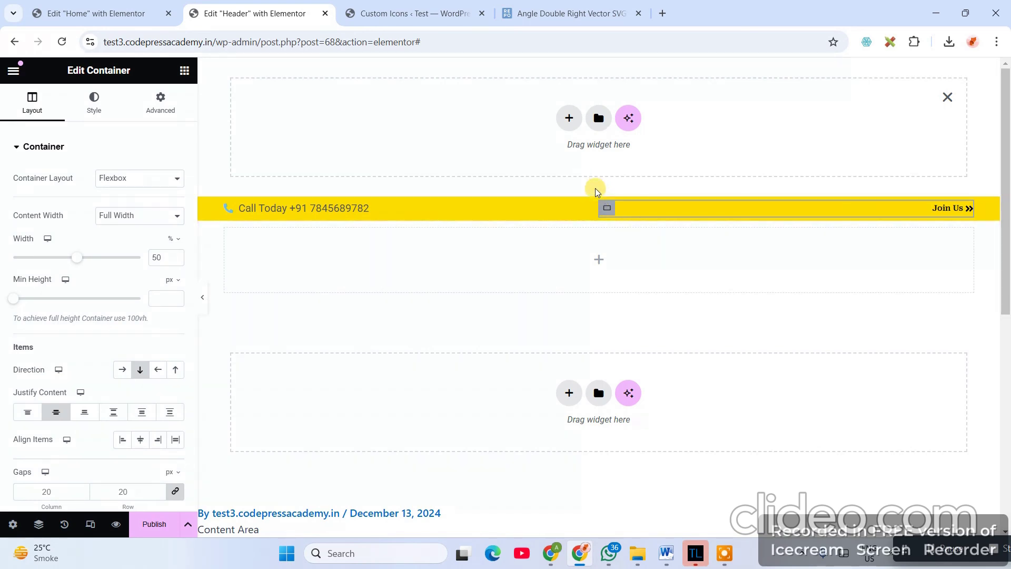
left_click(595, 208)
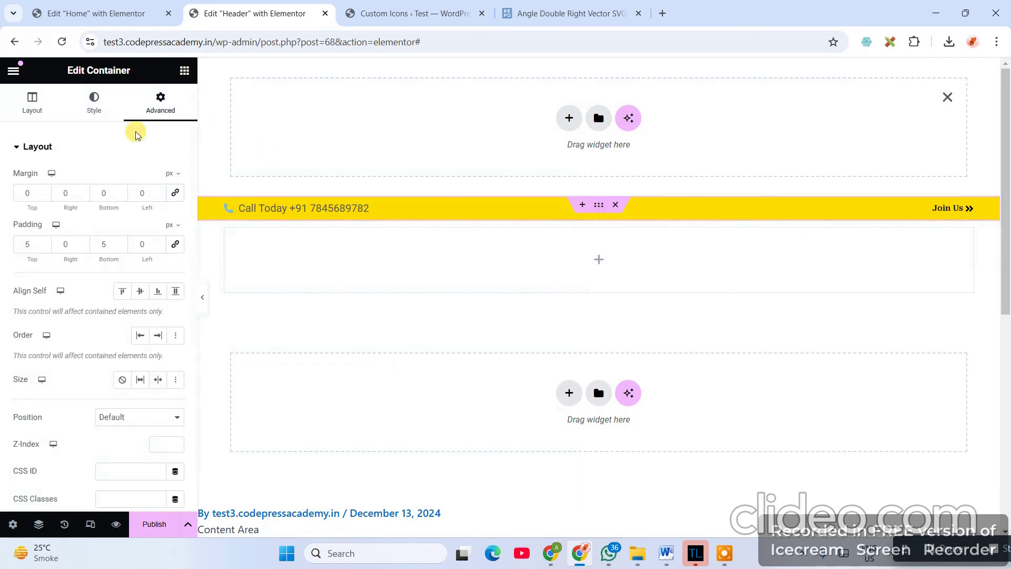
left_click(33, 102)
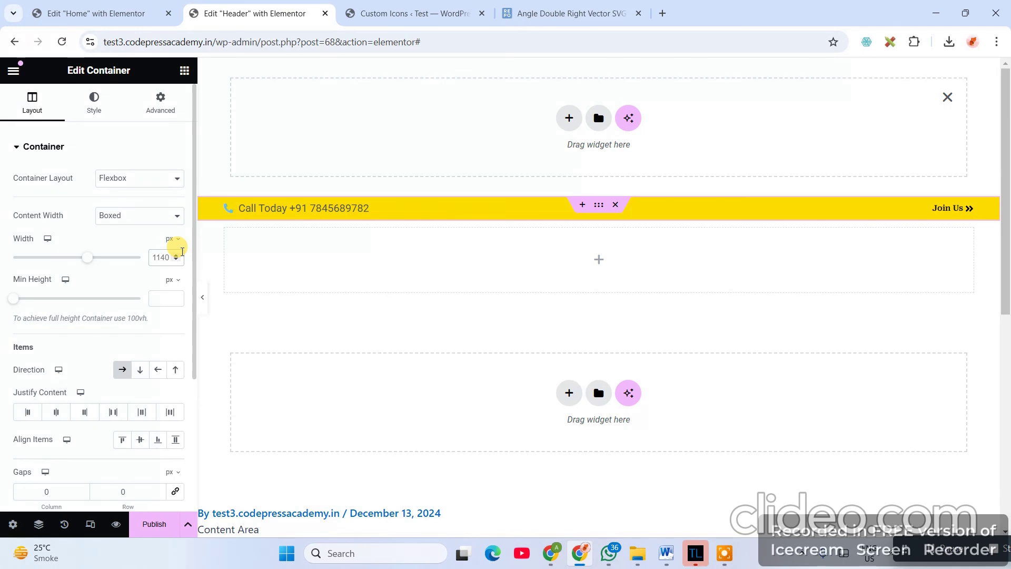
- Try header content widths of 1400 and 1140 px, settling on 1350 px
double_click(181, 252)
type("1400")
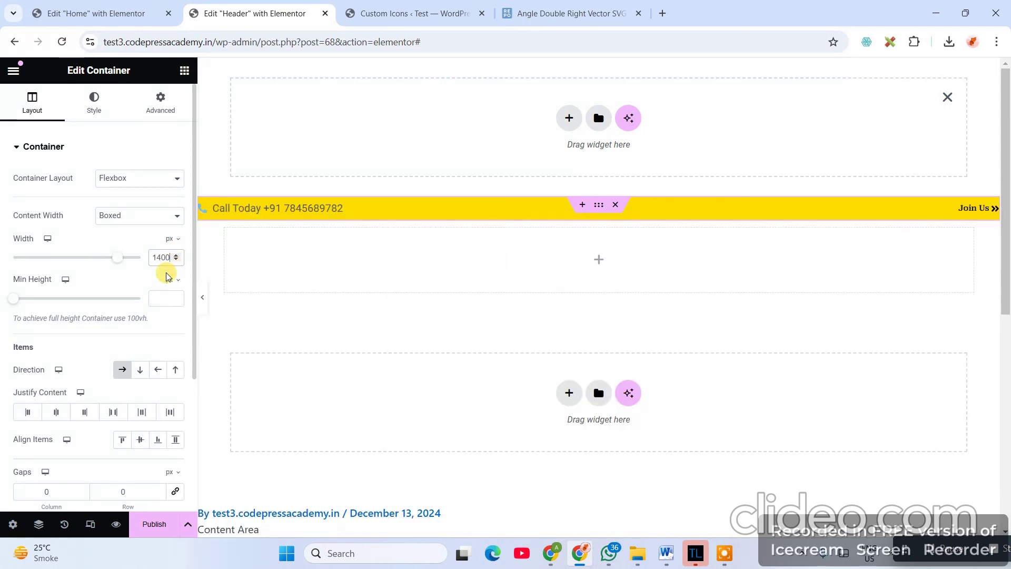
double_click(162, 257)
type("1140")
double_click(163, 257)
type("1350")
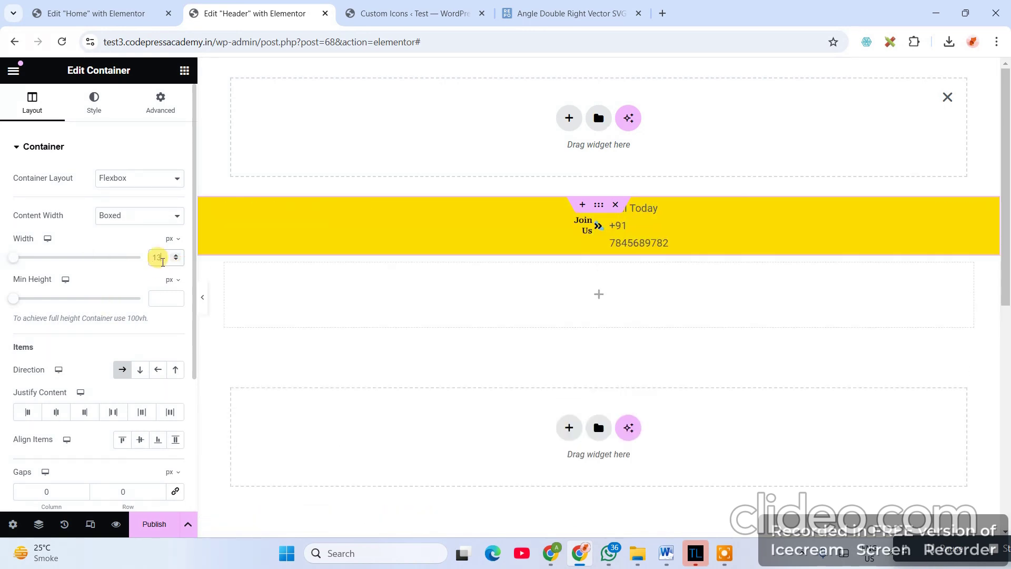
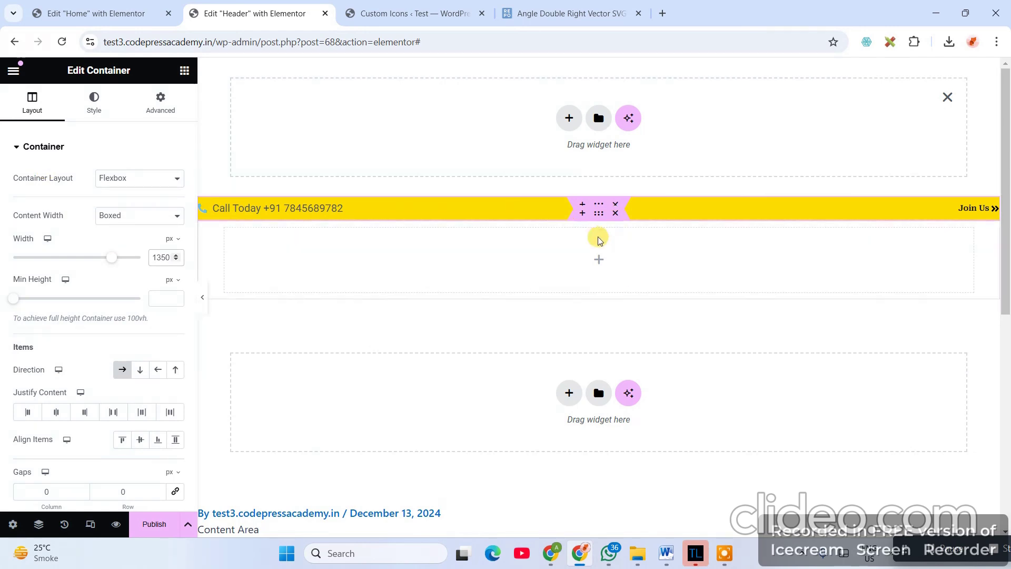
- Publish the Header template with an Include – Entire Site display condition
left_click(151, 527)
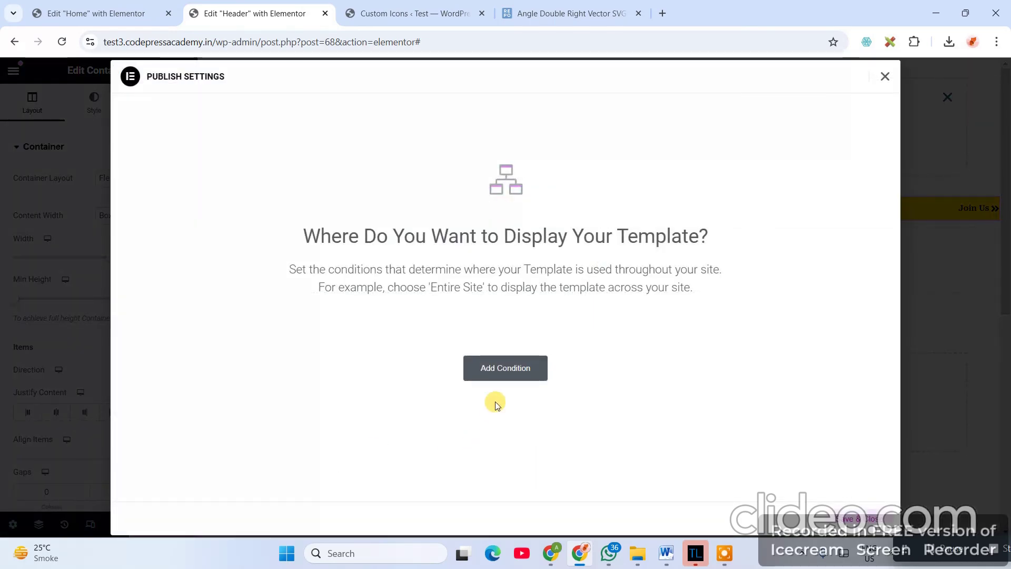
left_click(495, 374)
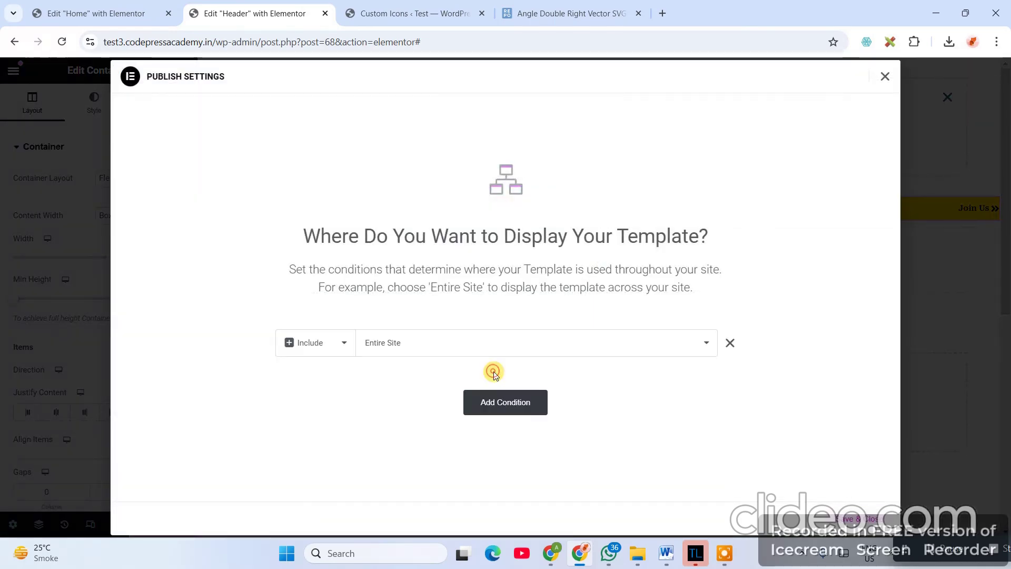
left_click(424, 345)
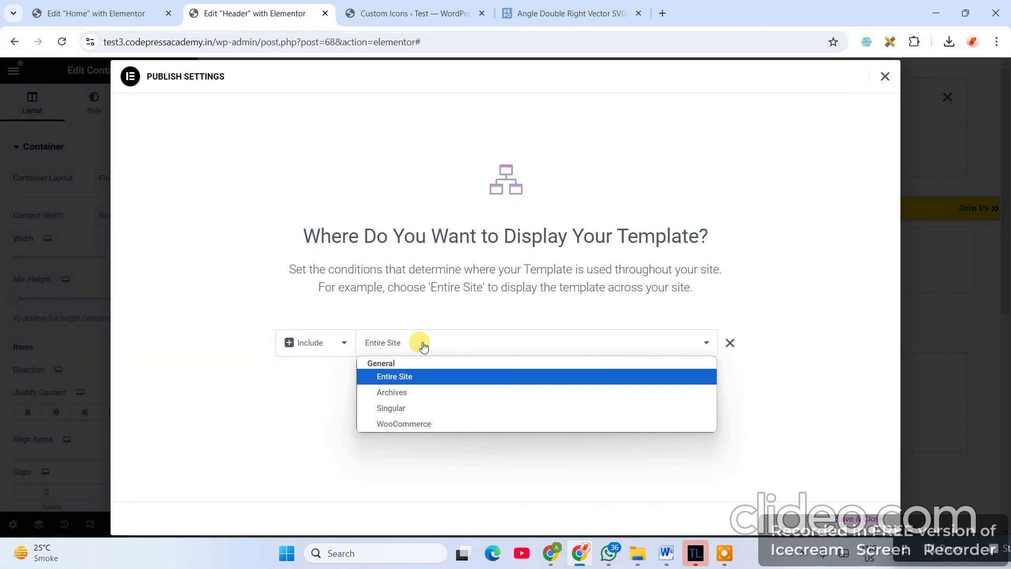
left_click(391, 408)
left_click(589, 344)
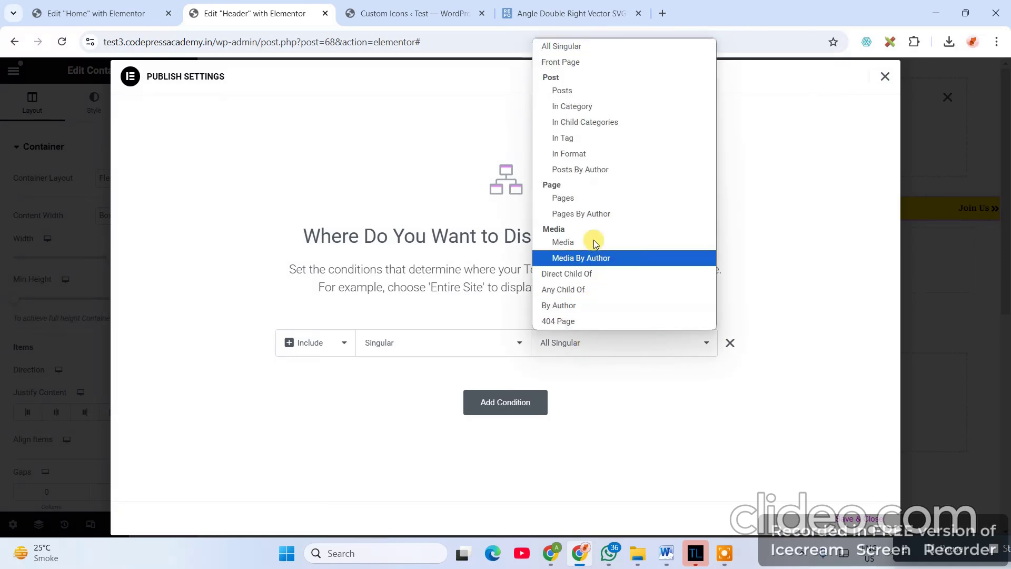
left_click(409, 348)
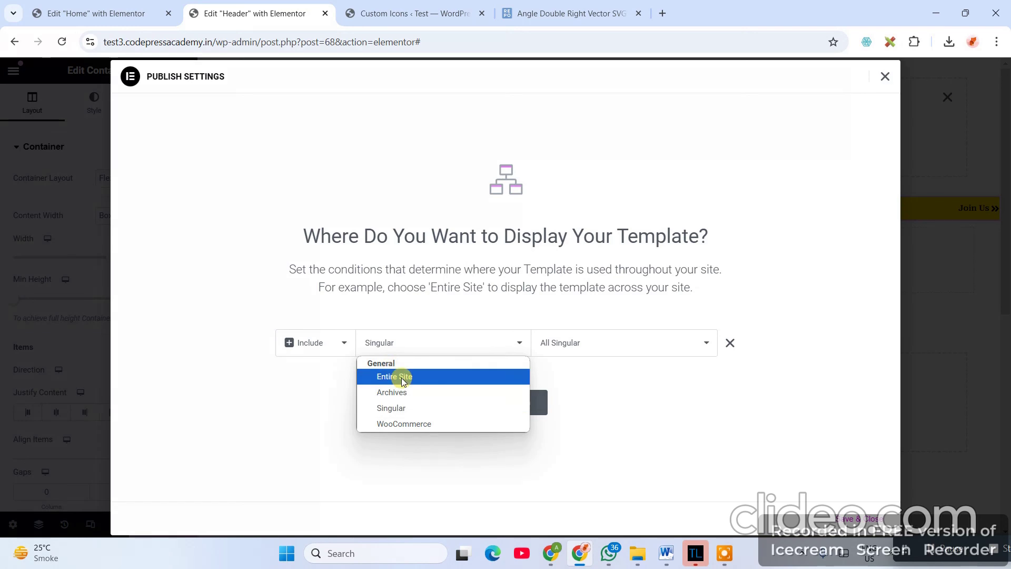
left_click(403, 377)
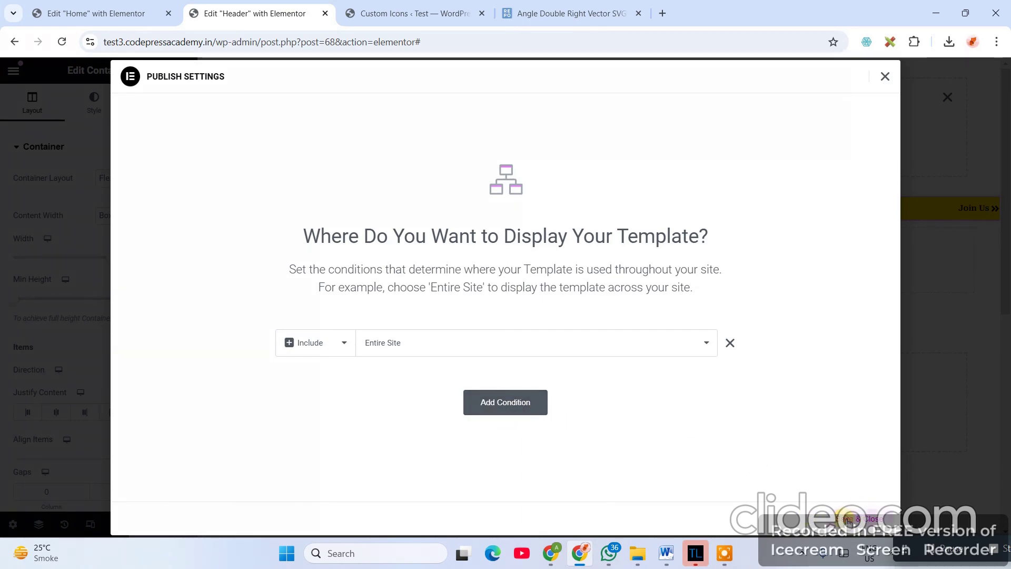
left_click(848, 520)
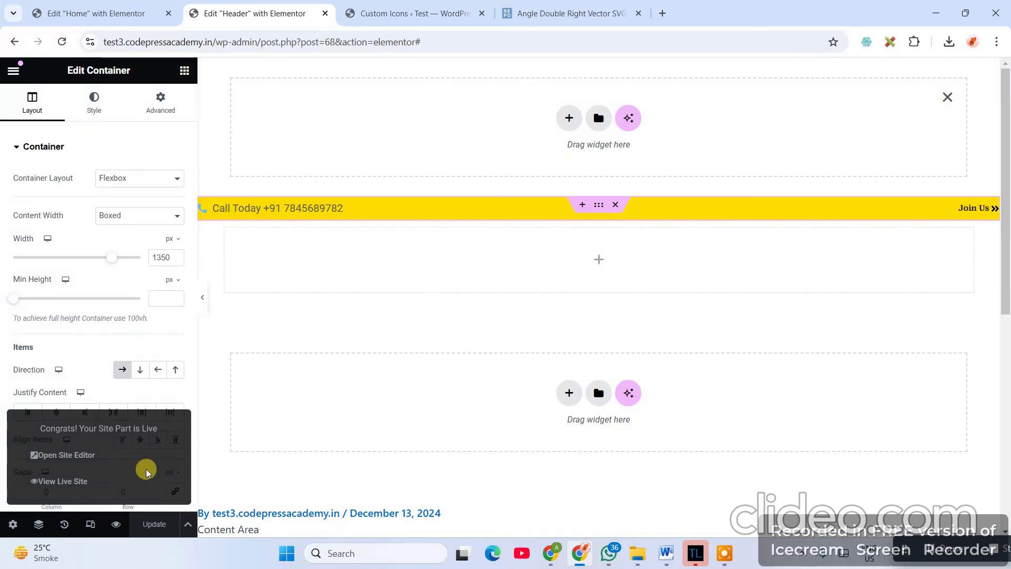
- Close the svgrepo tab and load test3.codepressacademy.in in a new tab
left_click(380, 12)
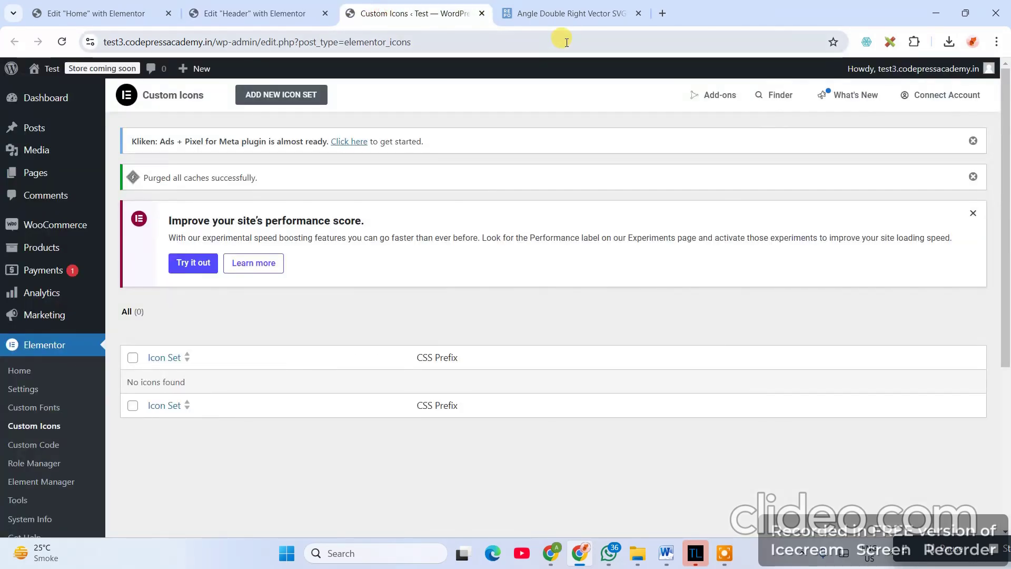
left_click(570, 13)
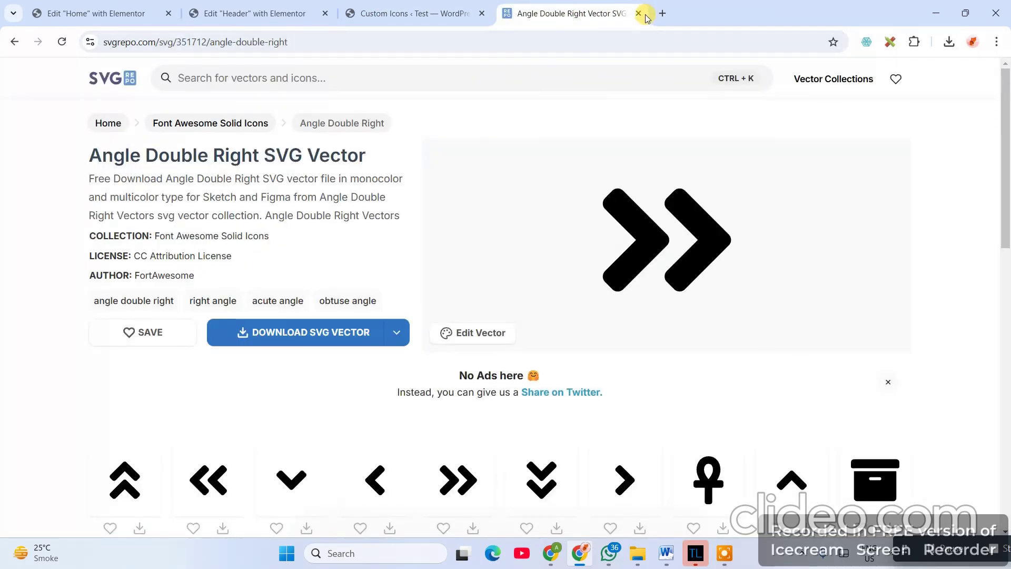
left_click(640, 15)
key("ctrl+t")
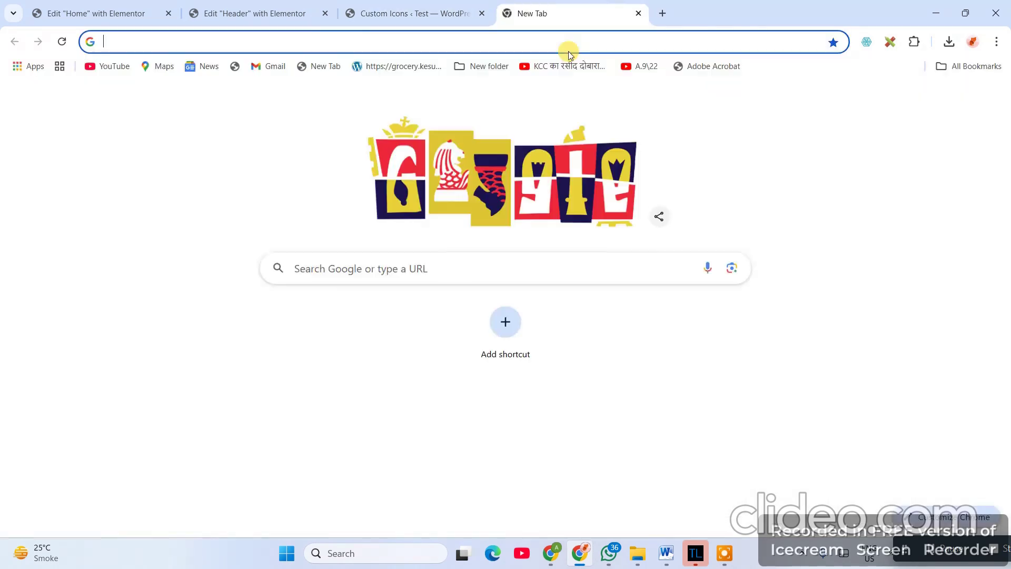
type("test")
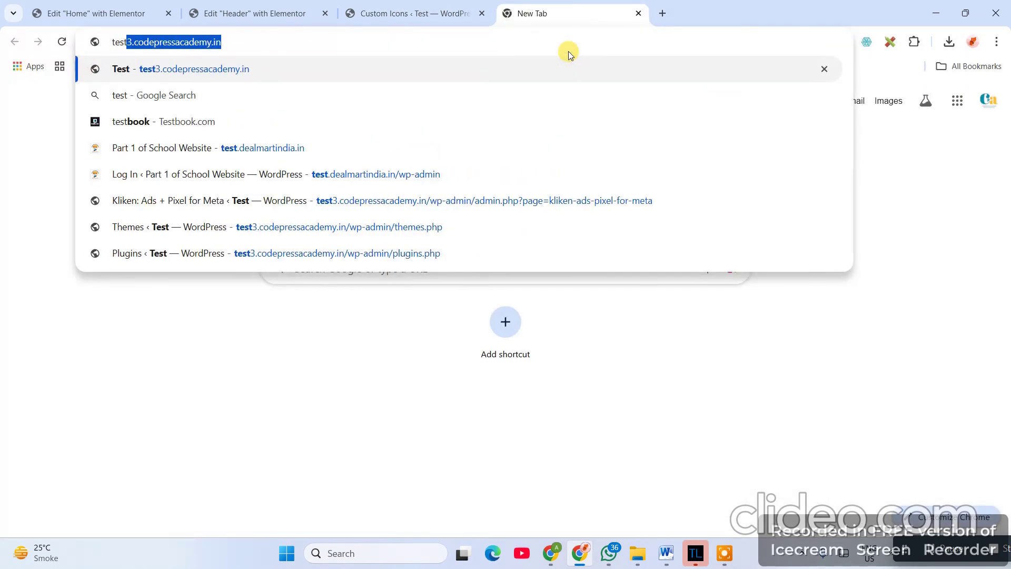
key("Return")
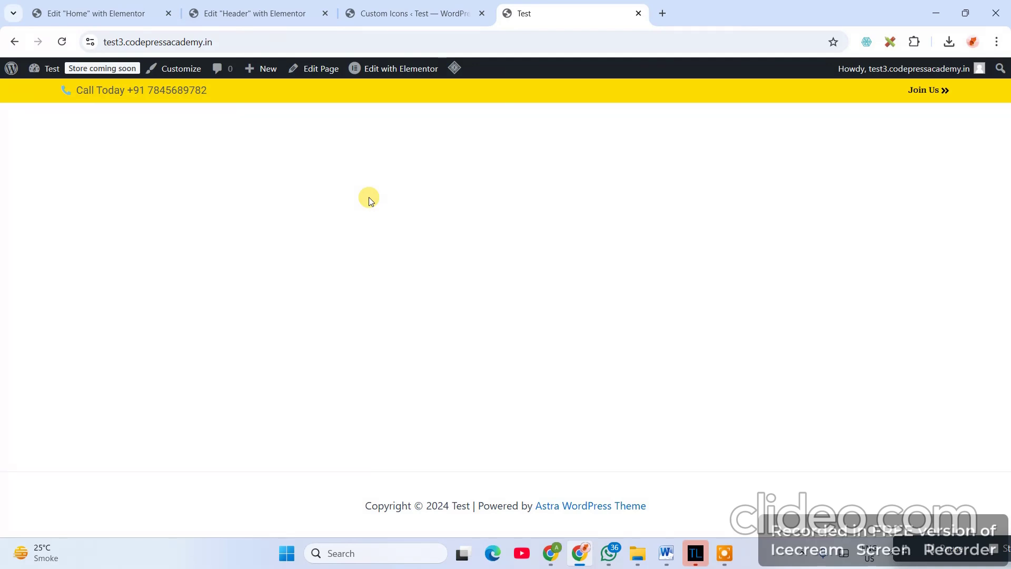
left_click(248, 11)
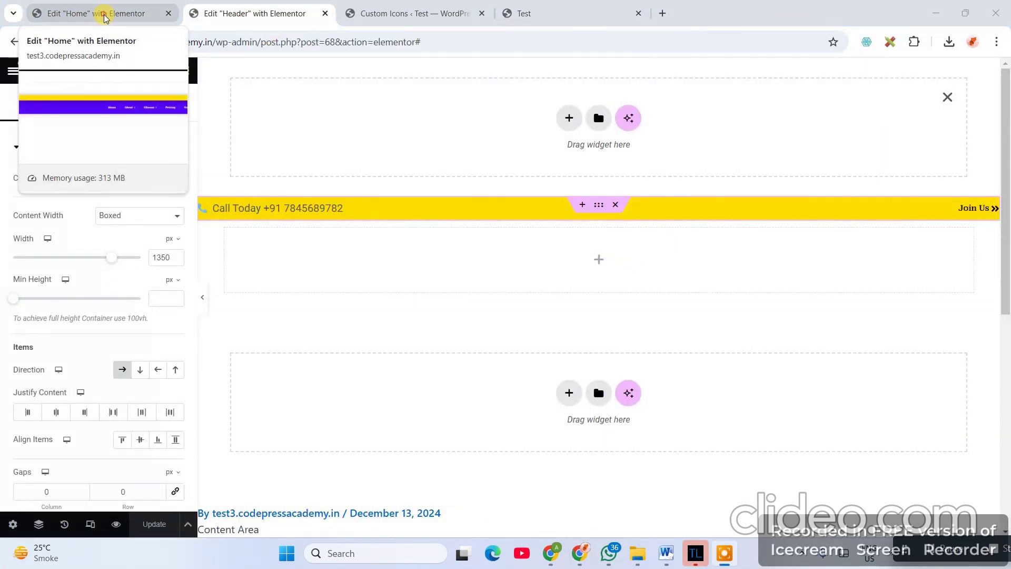
- Sample the reference header's purple with the DevTools eyedropper and copy hex #5804fa
left_click(105, 16)
right_click(347, 172)
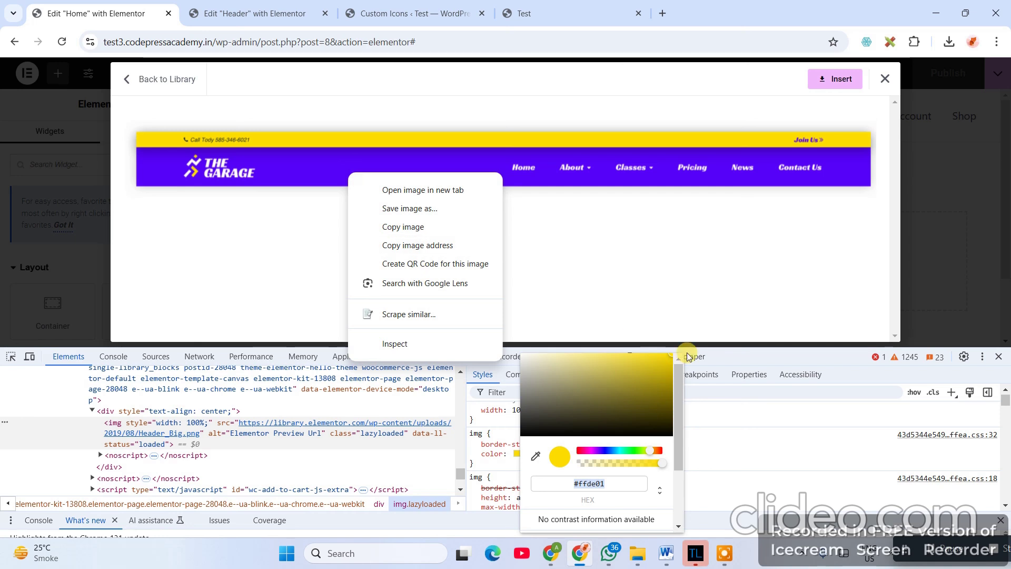
left_click(536, 456)
left_click(535, 456)
left_click(294, 172)
double_click(590, 482)
key("ctrl+c")
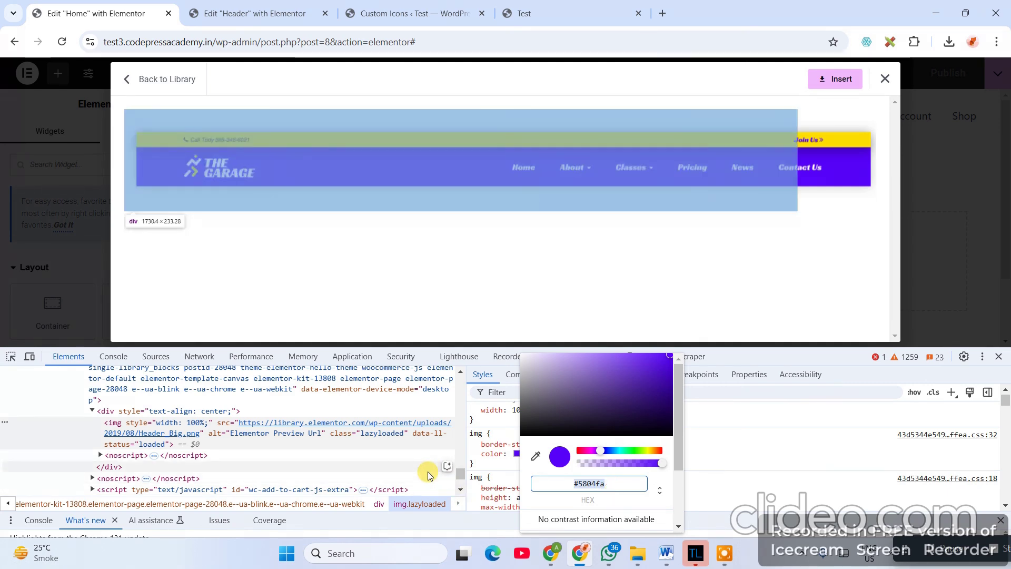
left_click(261, 14)
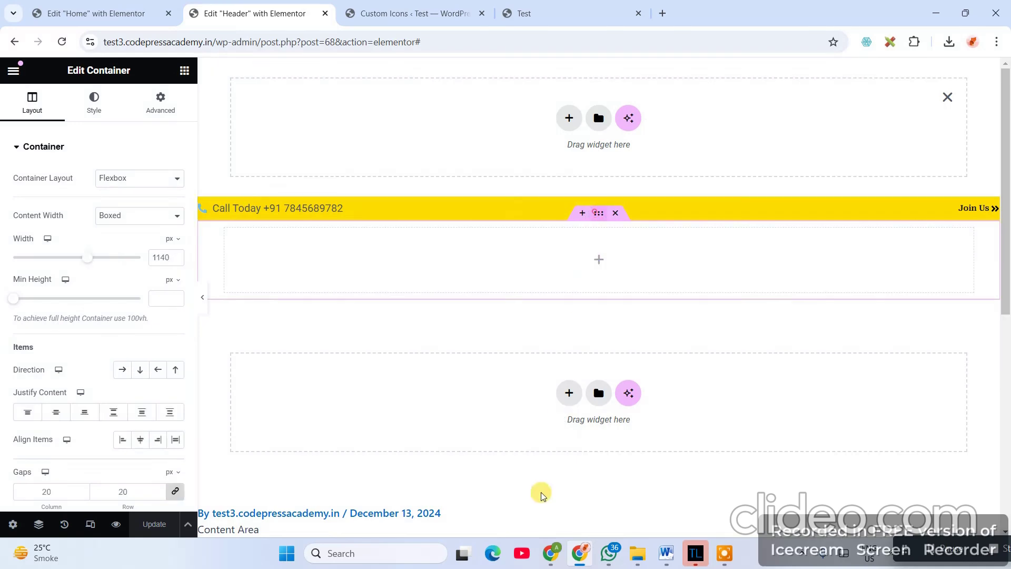
- Give the container a Classic #5804fa background and compare it with the reference design
left_click(95, 103)
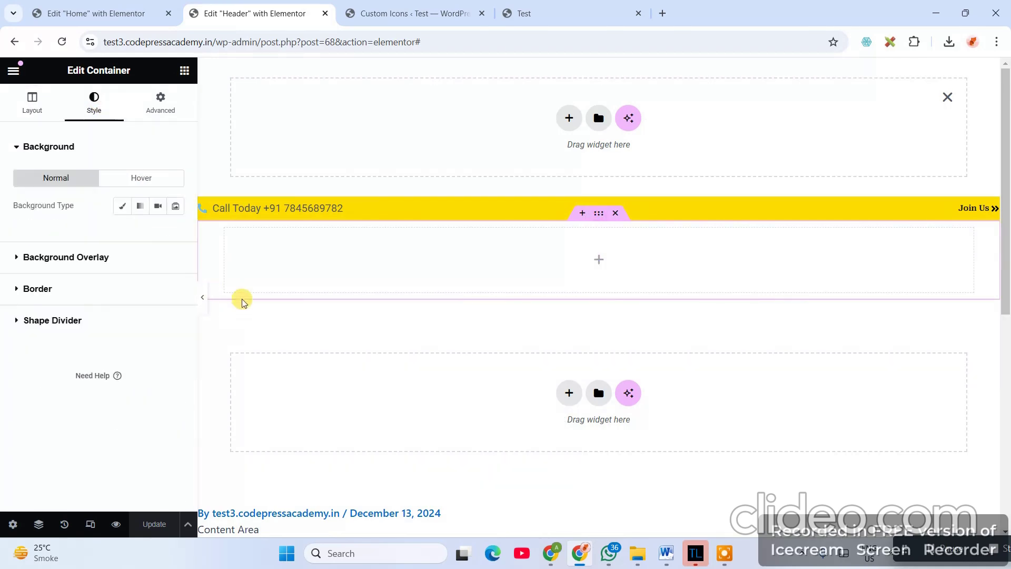
left_click(122, 206)
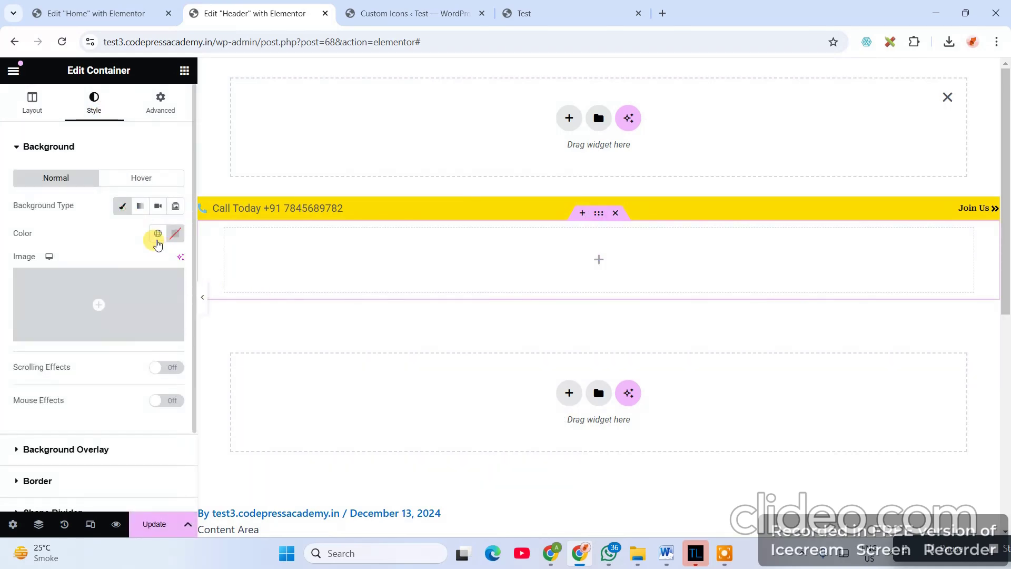
left_click(176, 234)
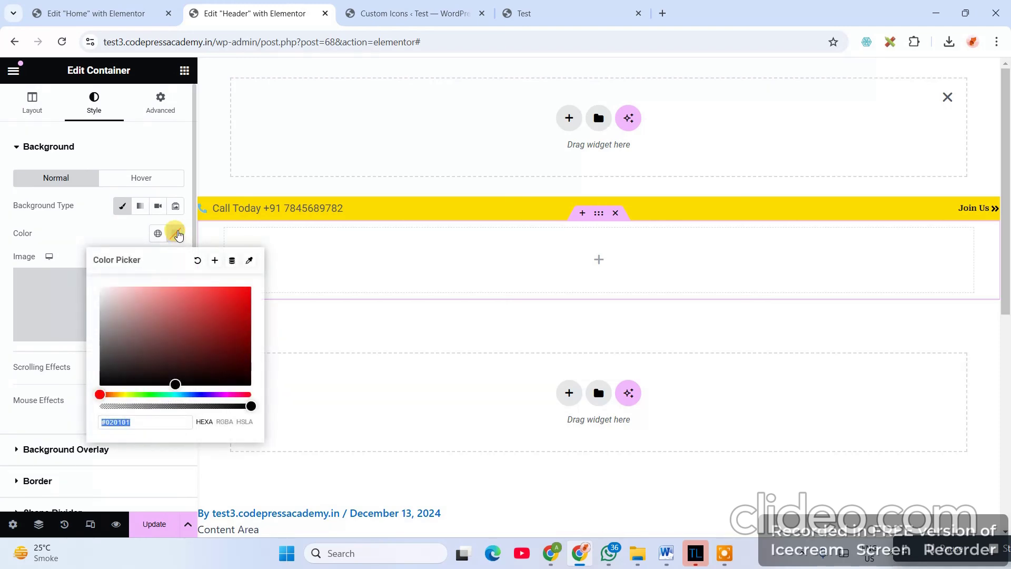
key("ctrl+v")
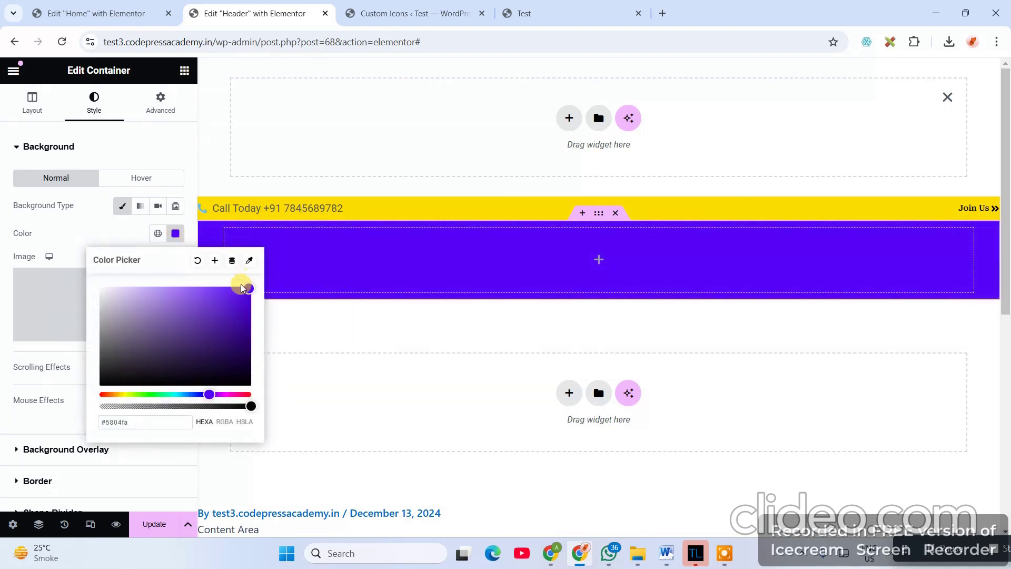
left_click(374, 341)
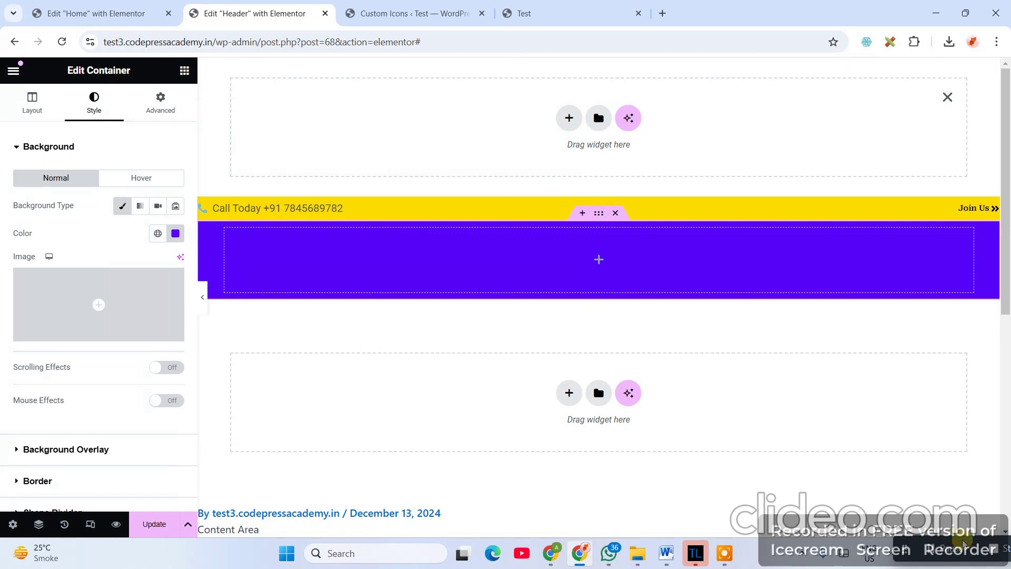
left_click(94, 13)
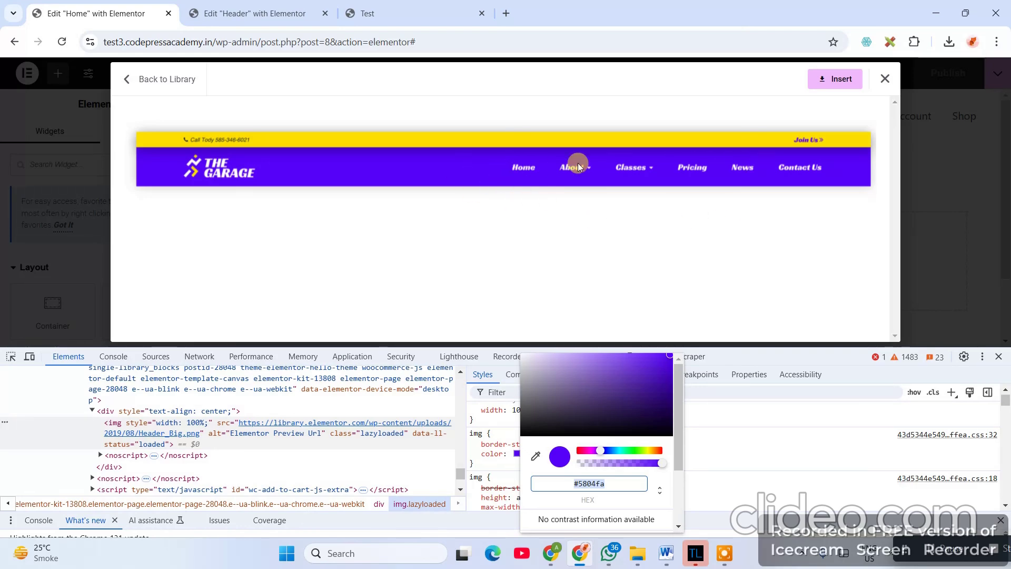
left_click(318, 21)
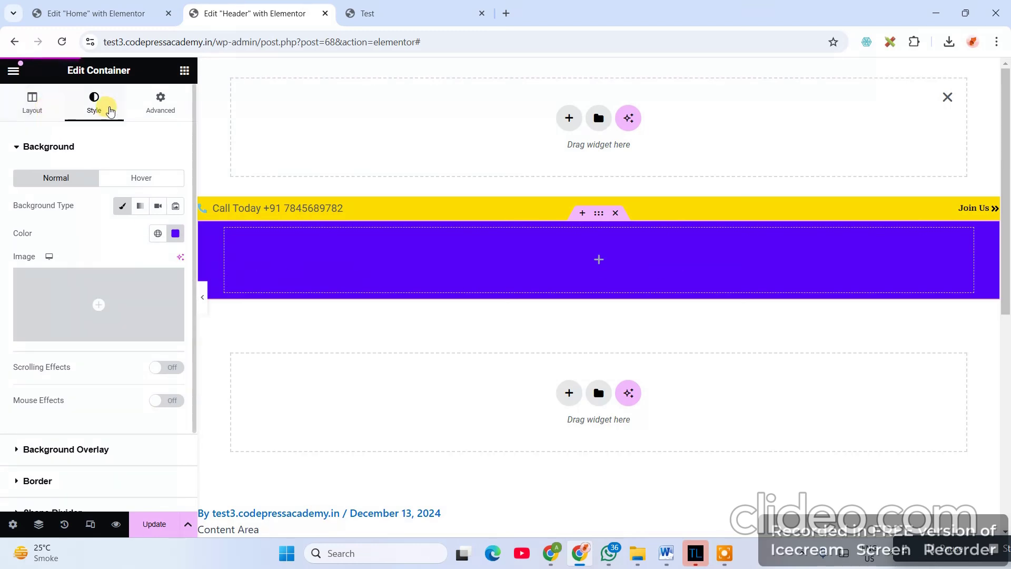
- Drag a Container into the purple section, duplicate it, then delete the purple container
left_click(184, 71)
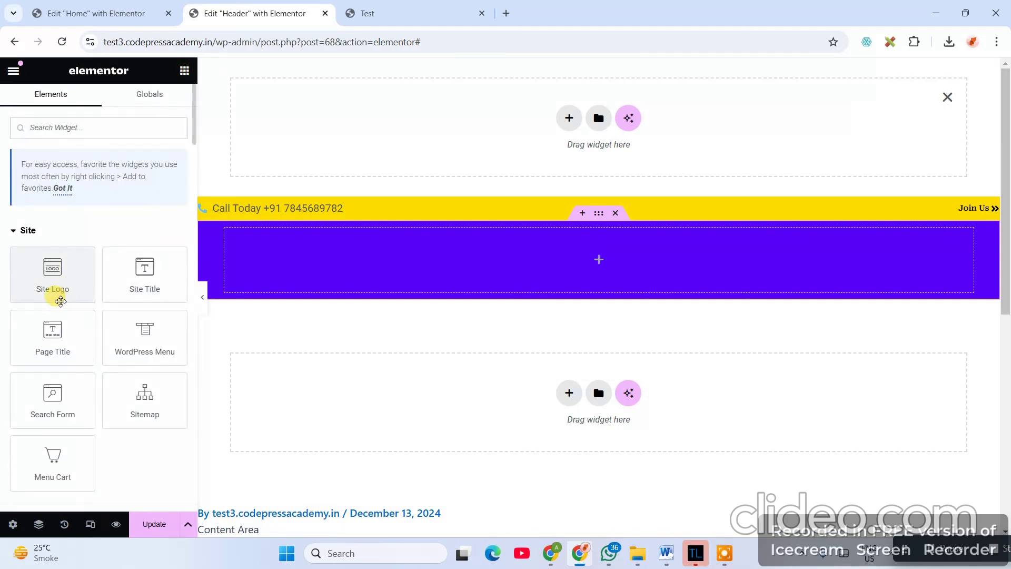
type("c")
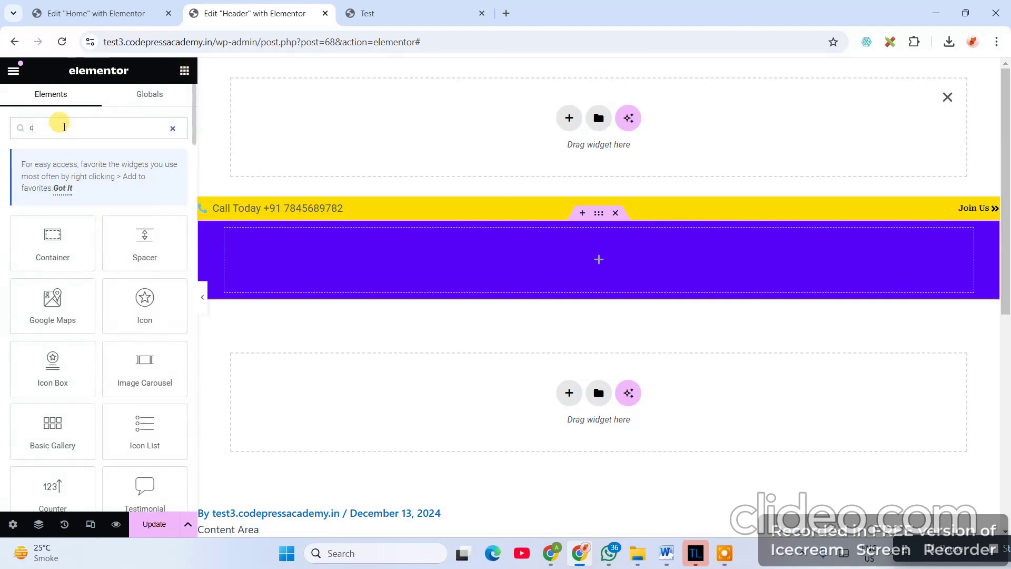
type("on")
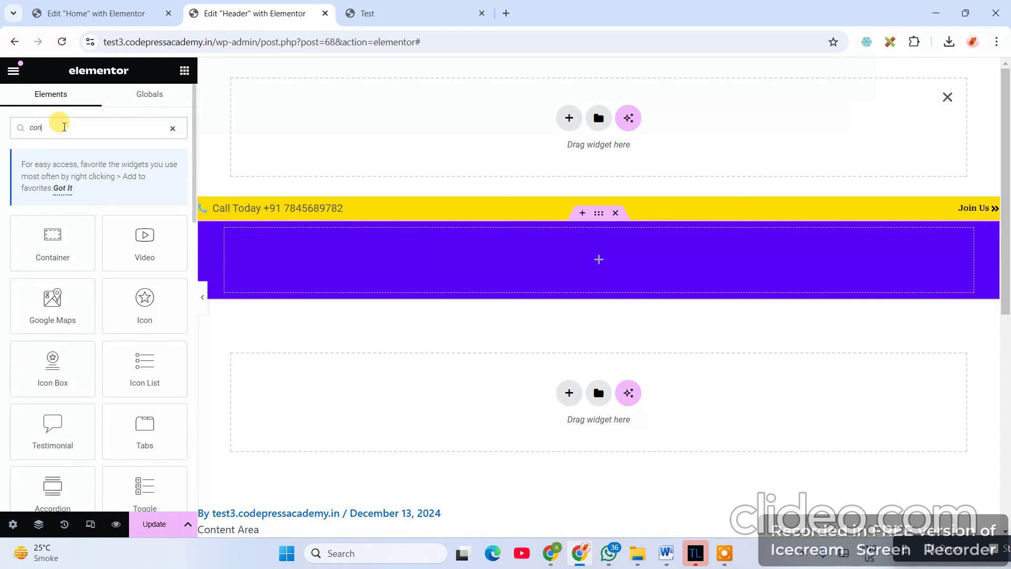
left_click_drag(50, 242, 501, 271)
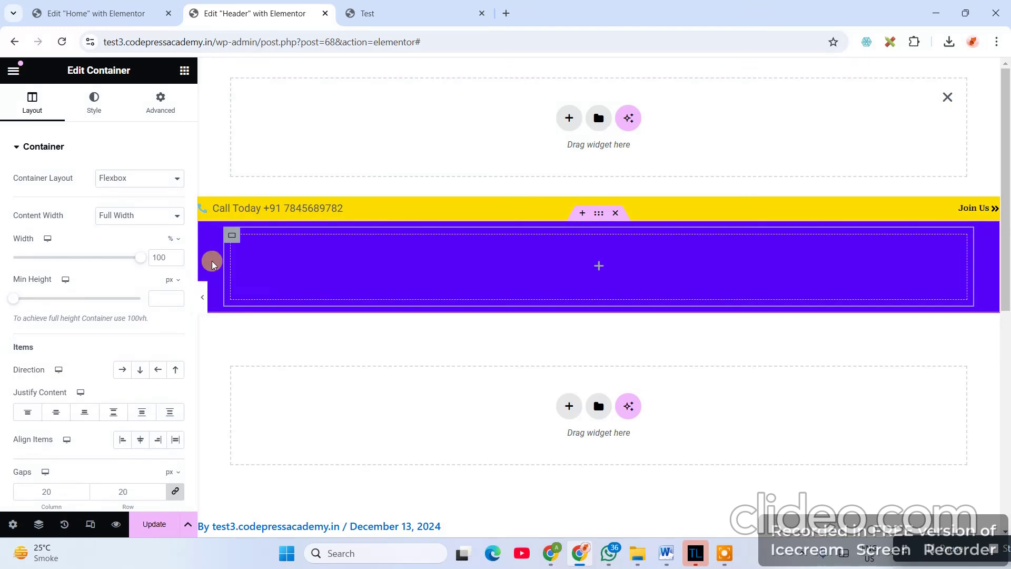
right_click(232, 238)
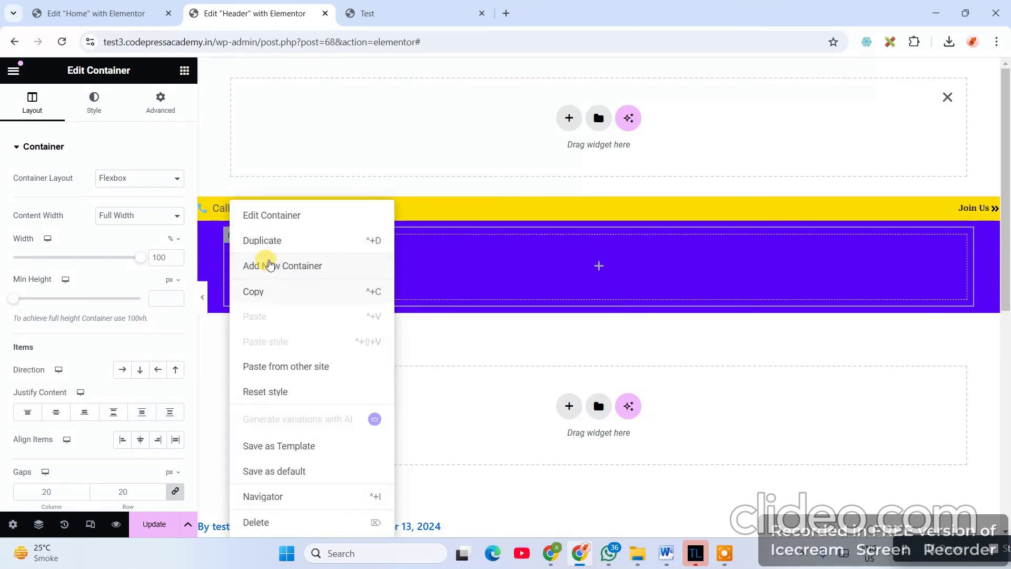
left_click(260, 240)
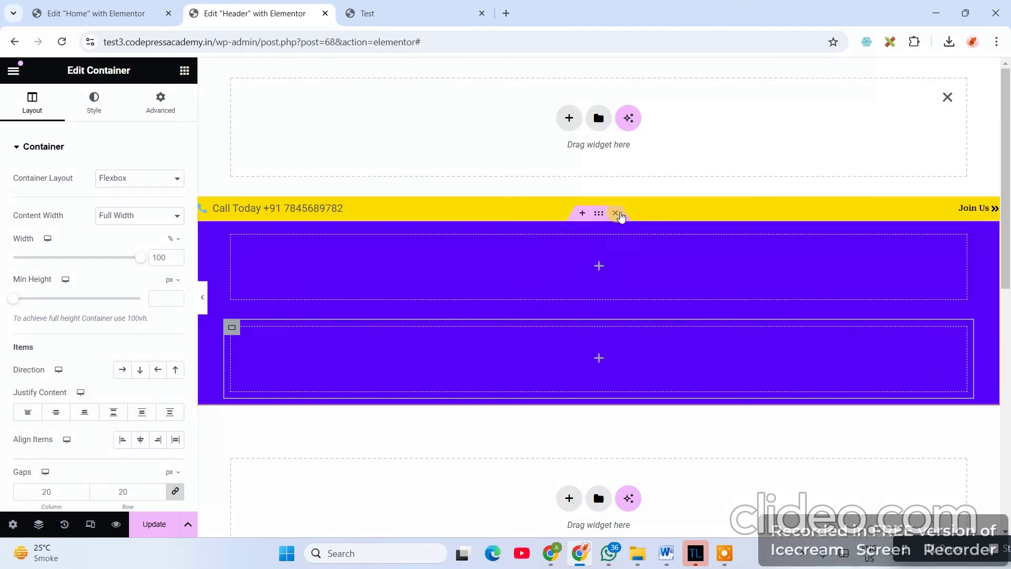
left_click(616, 214)
- Add a two-column Flexbox container with a Classic #5804fa background
left_click(570, 315)
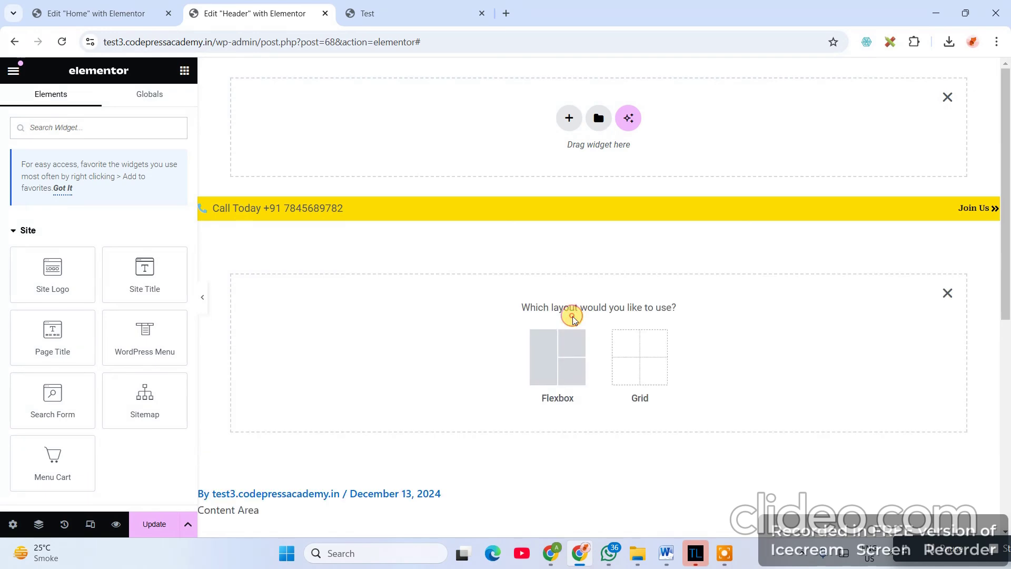
left_click(559, 346)
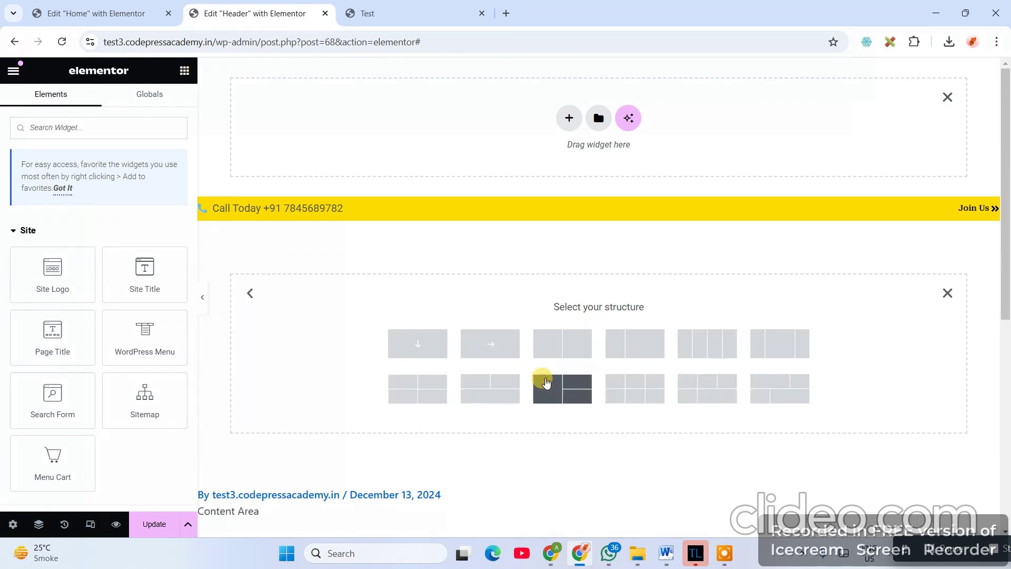
left_click(562, 352)
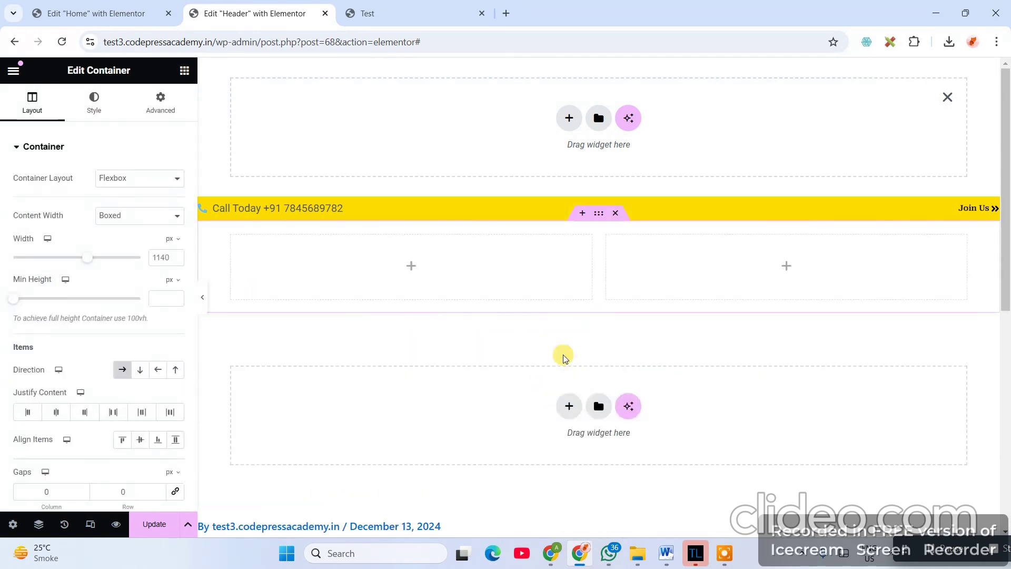
left_click(94, 103)
left_click(131, 206)
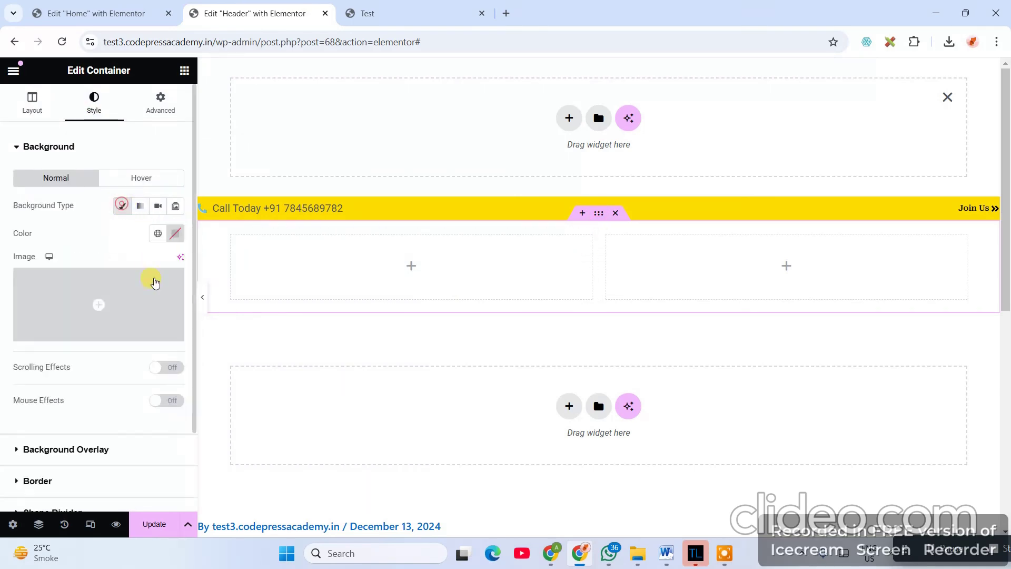
left_click(169, 240)
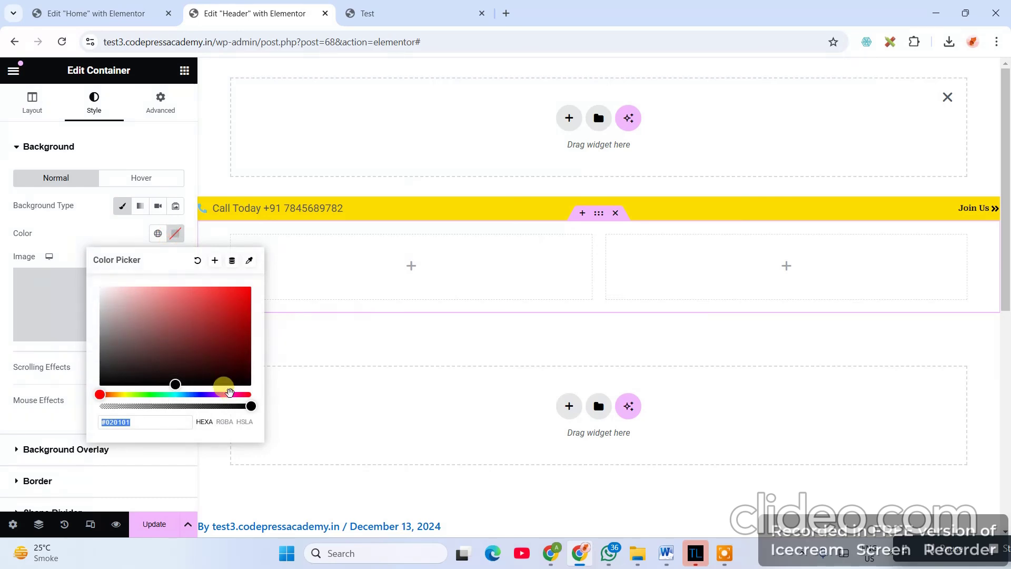
type("#5804fa")
left_click(581, 254)
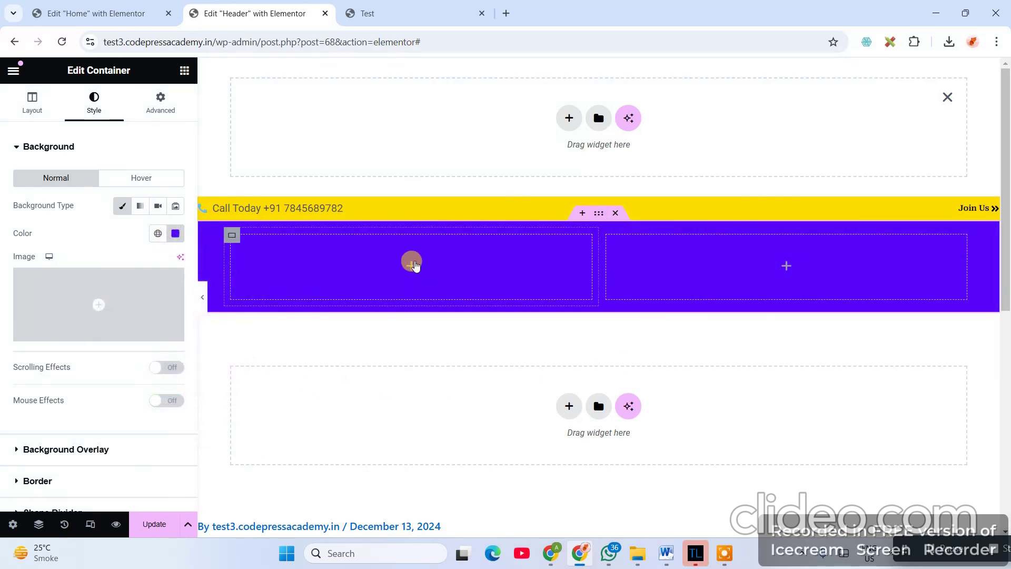
- Set margin and padding to 0 on the purple container and both inner columns
left_click(599, 213)
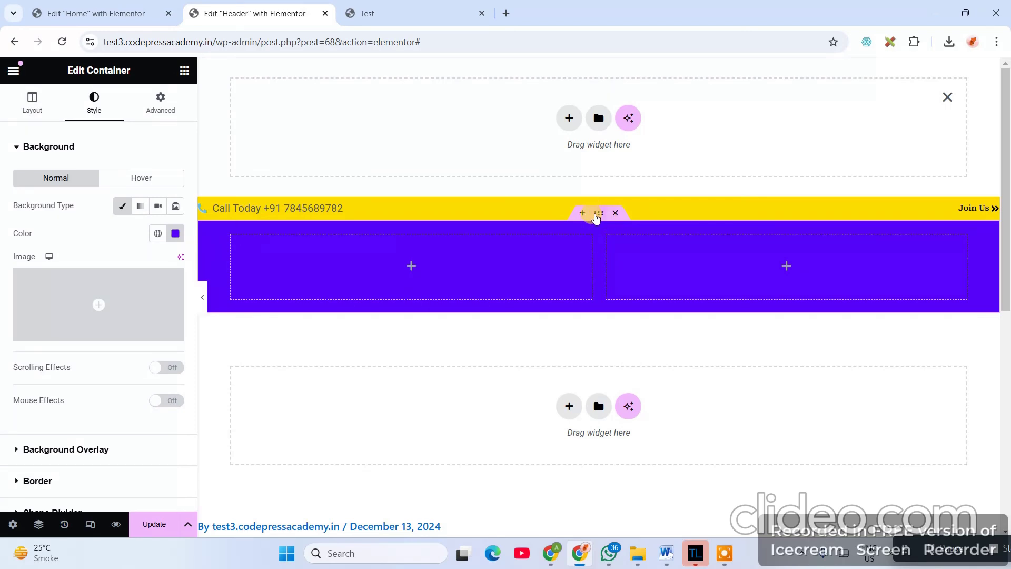
left_click(160, 106)
left_click(175, 192)
left_click(176, 244)
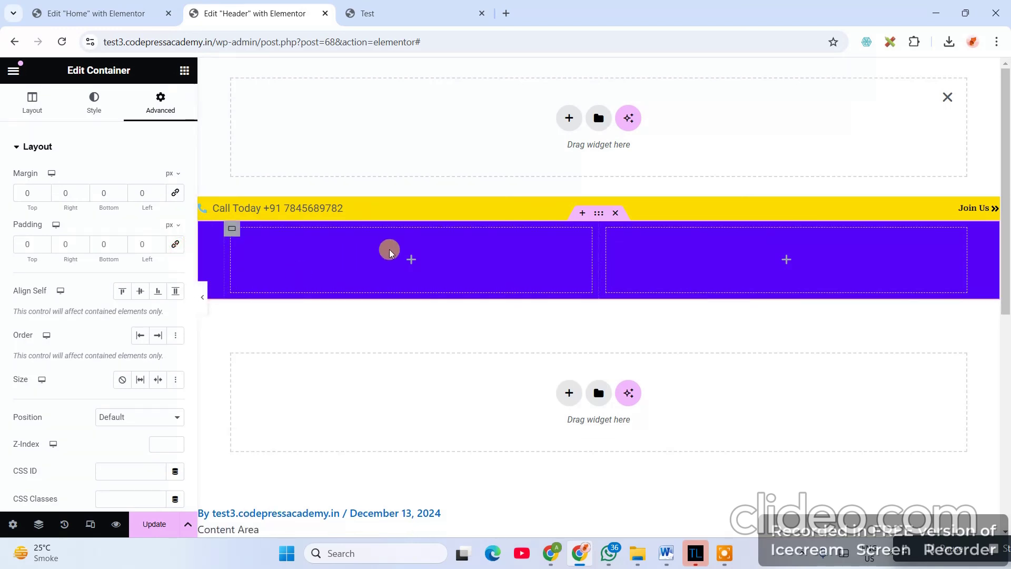
left_click(235, 235)
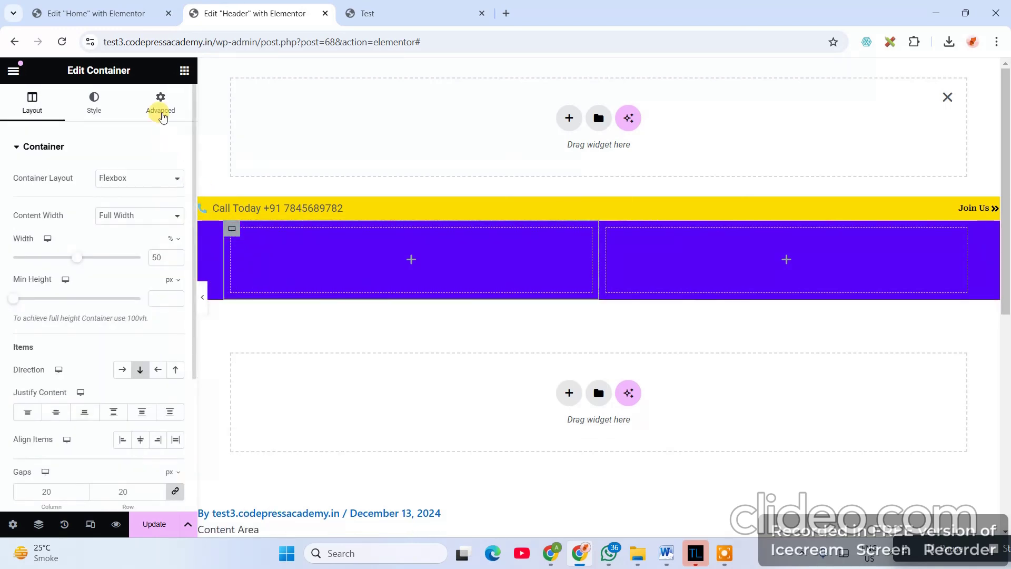
left_click(160, 105)
left_click(176, 193)
left_click(176, 243)
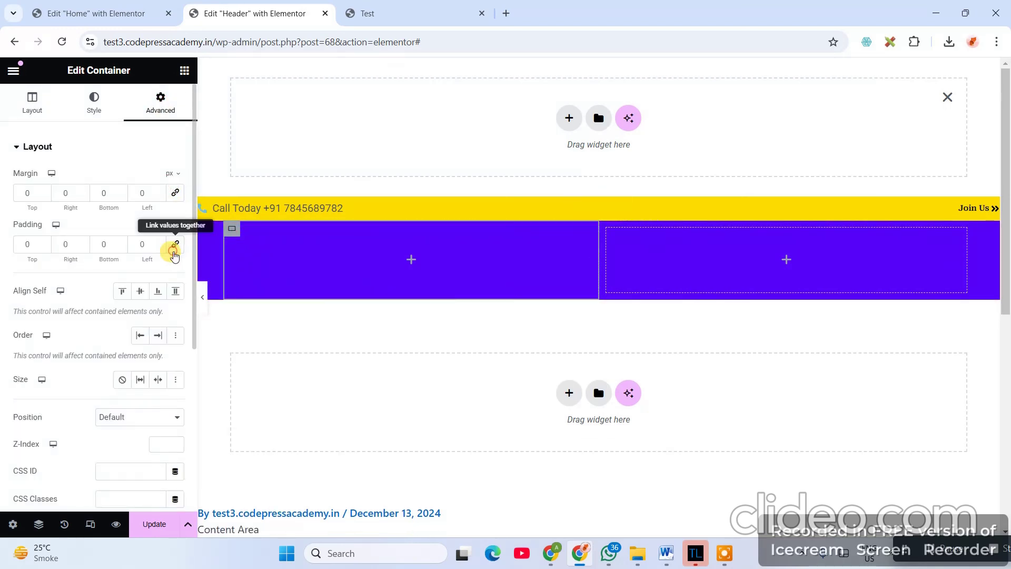
left_click(603, 237)
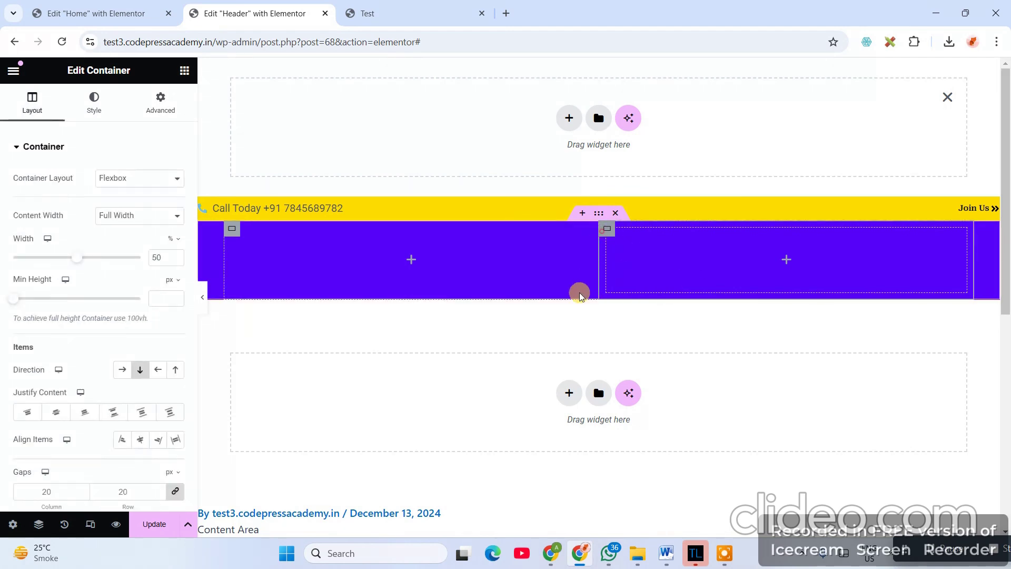
left_click(160, 105)
left_click(176, 244)
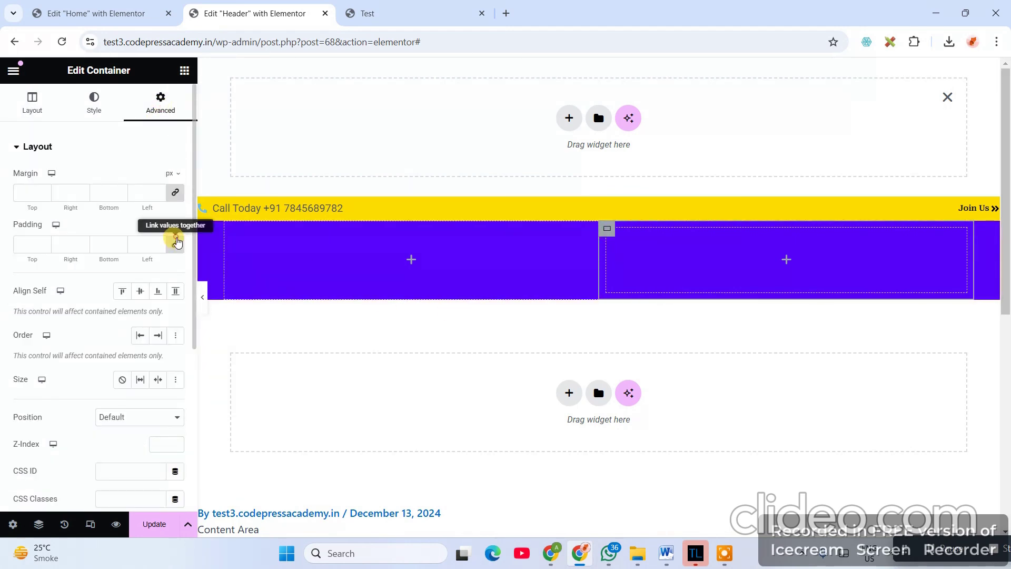
left_click(176, 193)
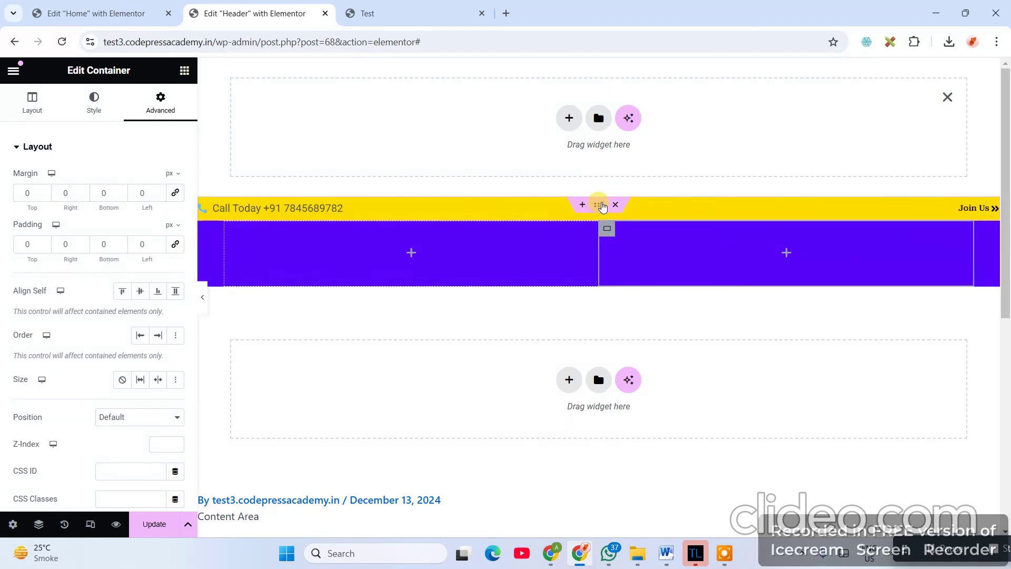
- Experiment with the top bar container's width in em units, then reselect both purple columns
left_click(602, 206)
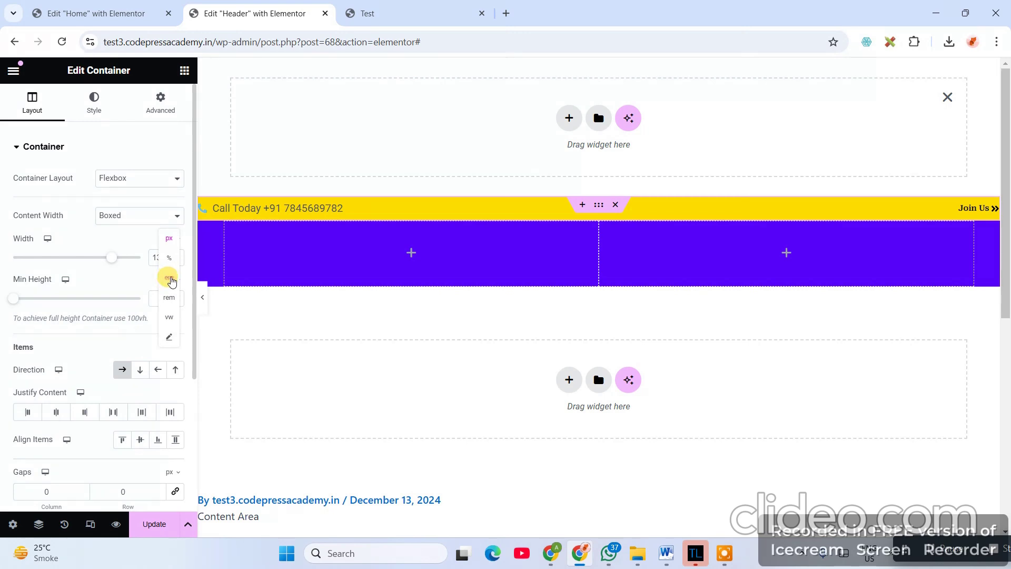
left_click(170, 277)
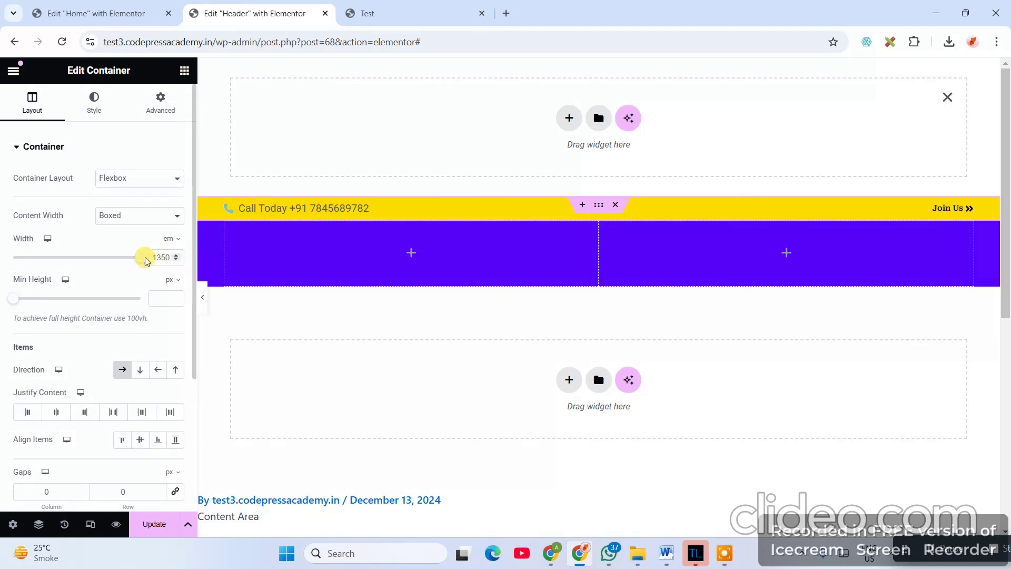
mouse_move(141, 262)
left_mouse_down()
mouse_move(7, 258)
mouse_move(154, 255)
left_mouse_up()
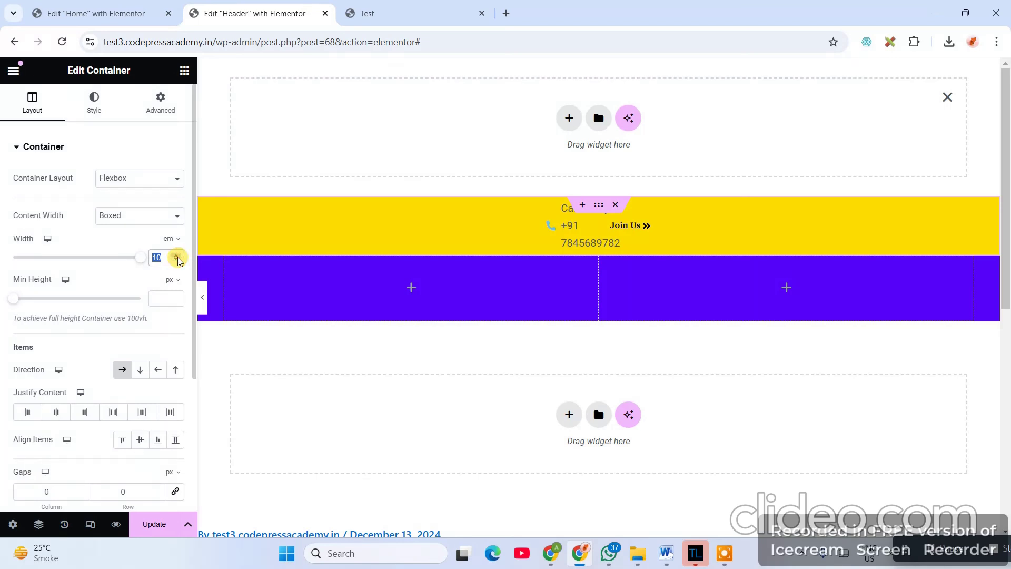
type("0.1")
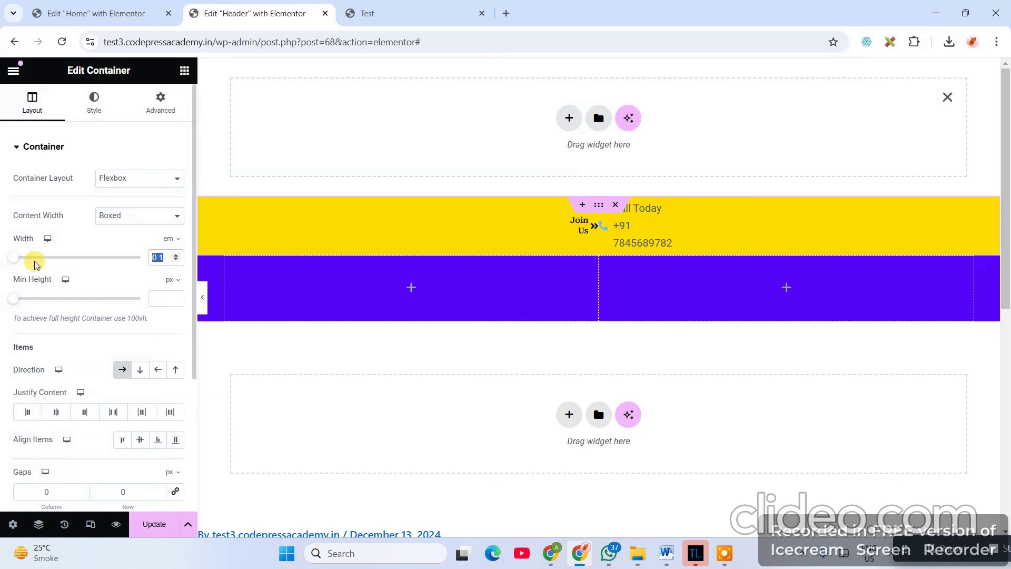
key("BackSpace")
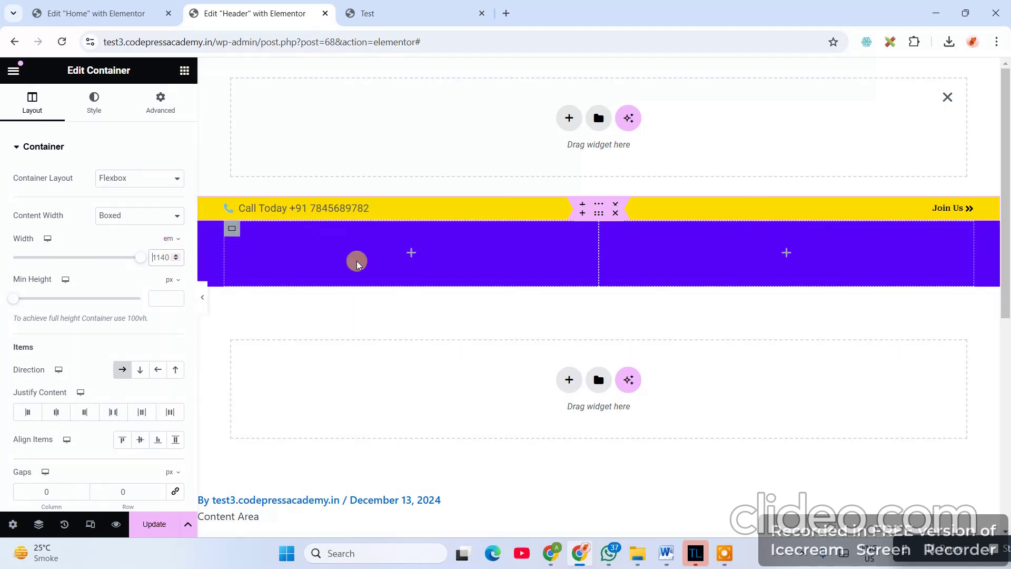
left_click(599, 213)
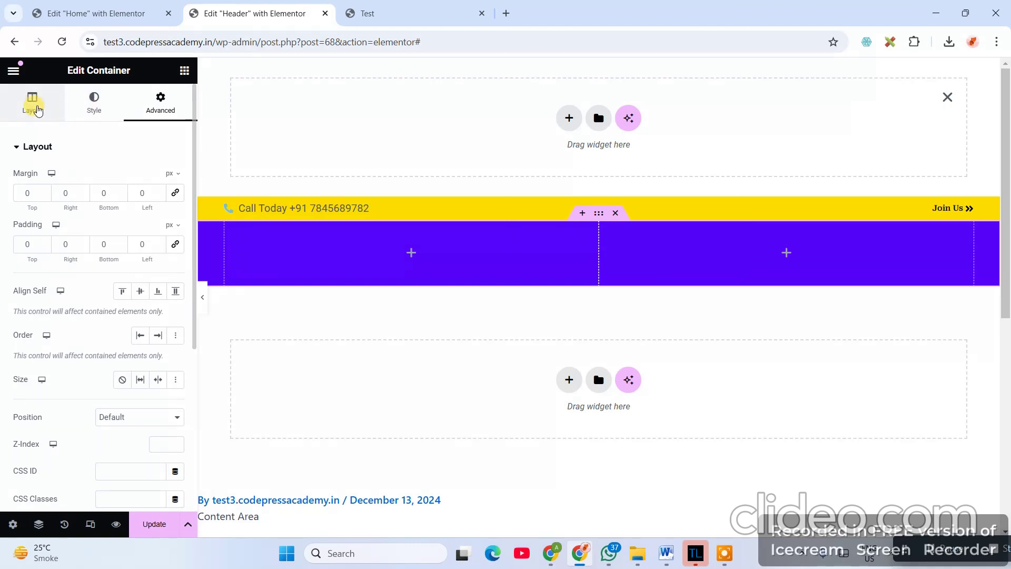
left_click(39, 109)
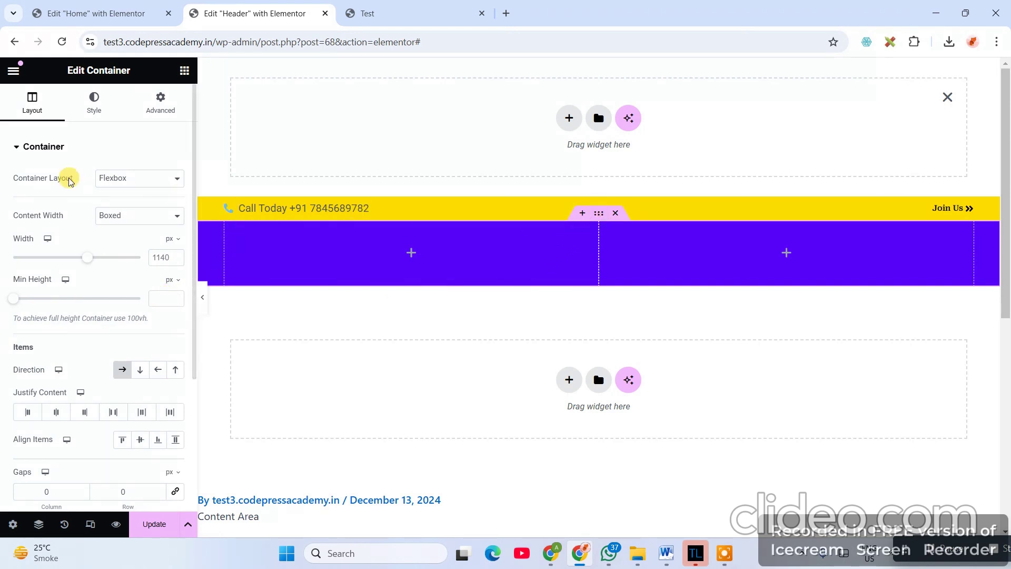
left_click(173, 240)
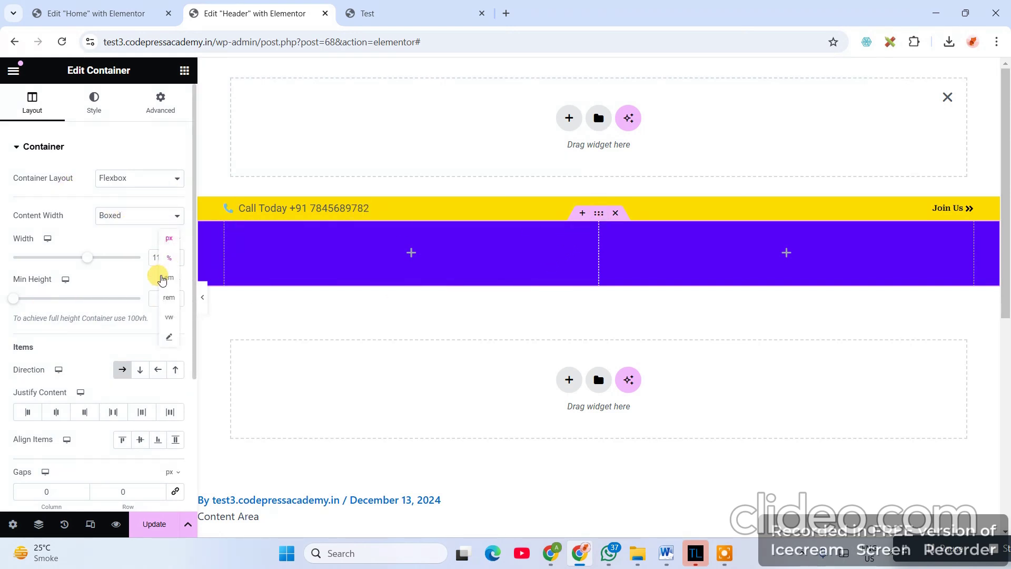
left_click(165, 278)
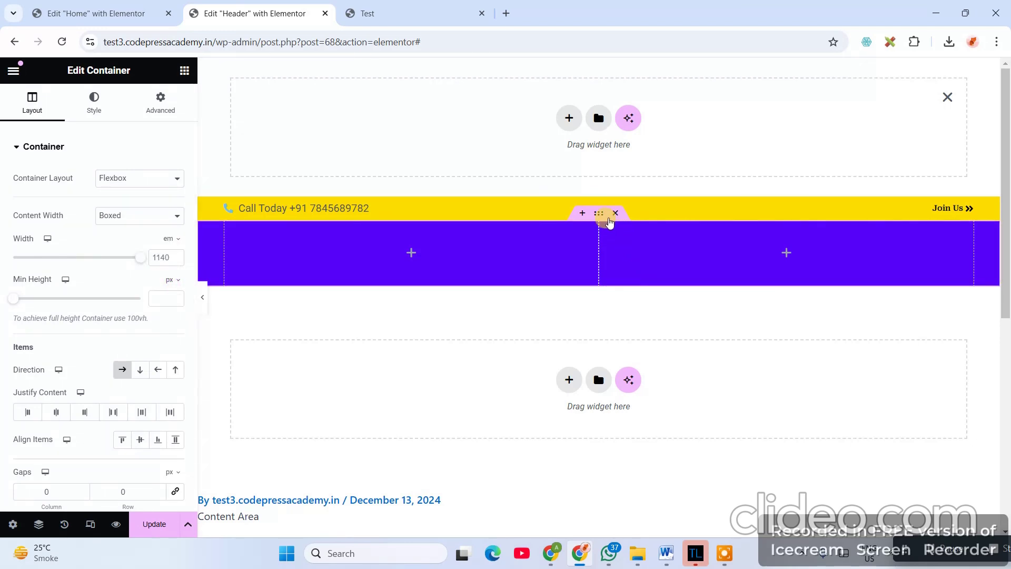
left_click(161, 103)
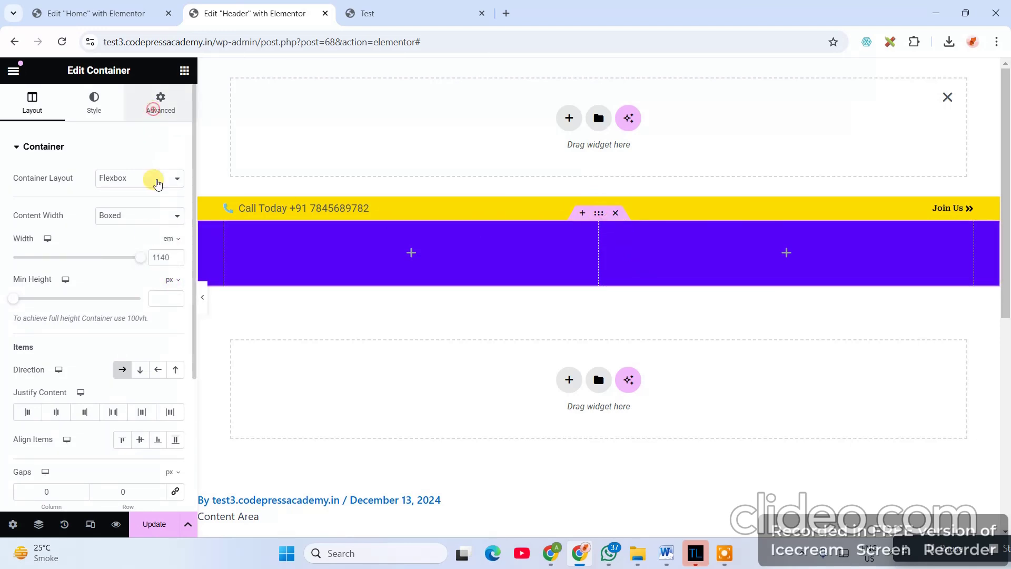
left_click(231, 228)
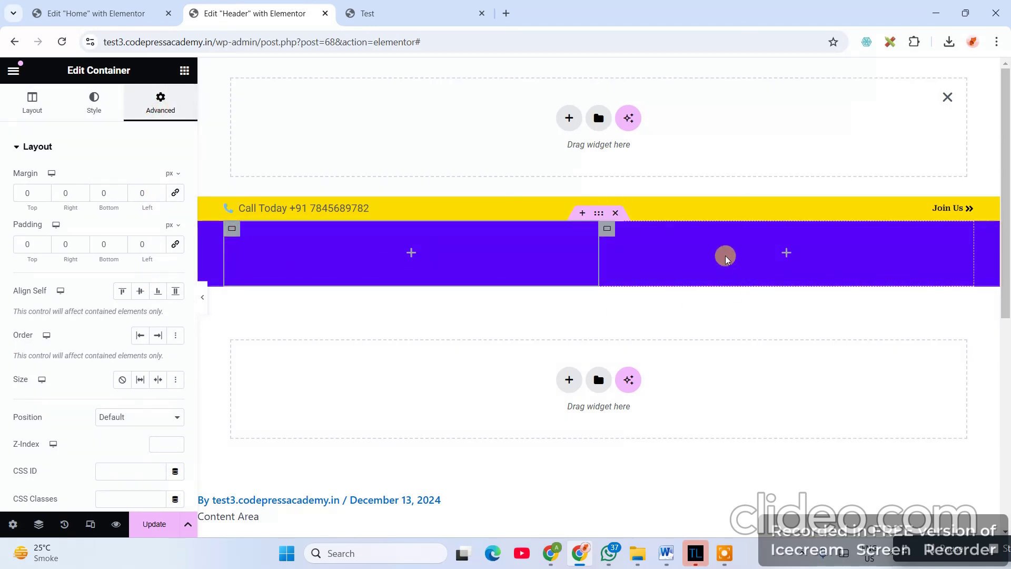
left_click(605, 230)
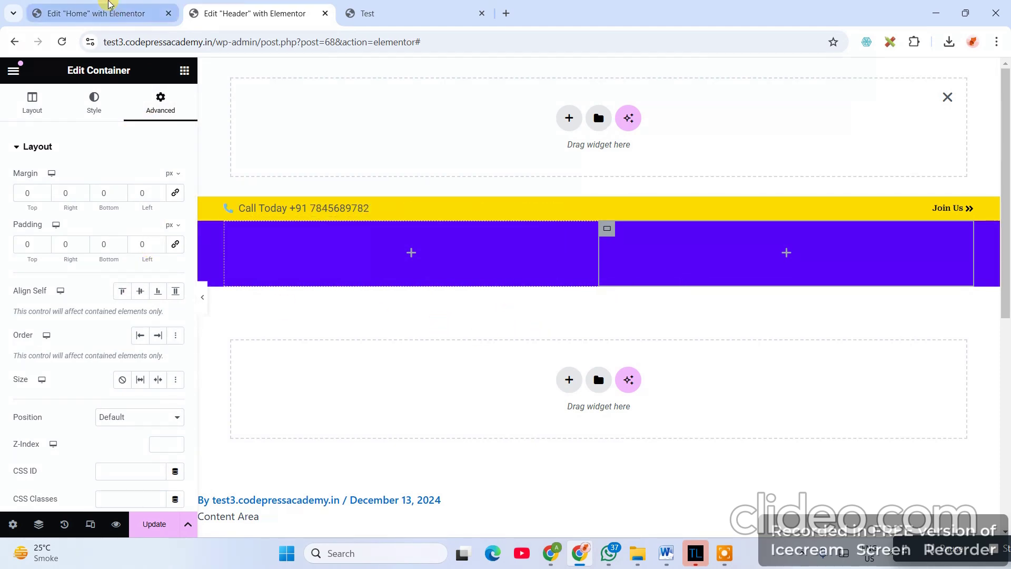
left_click(98, 13)
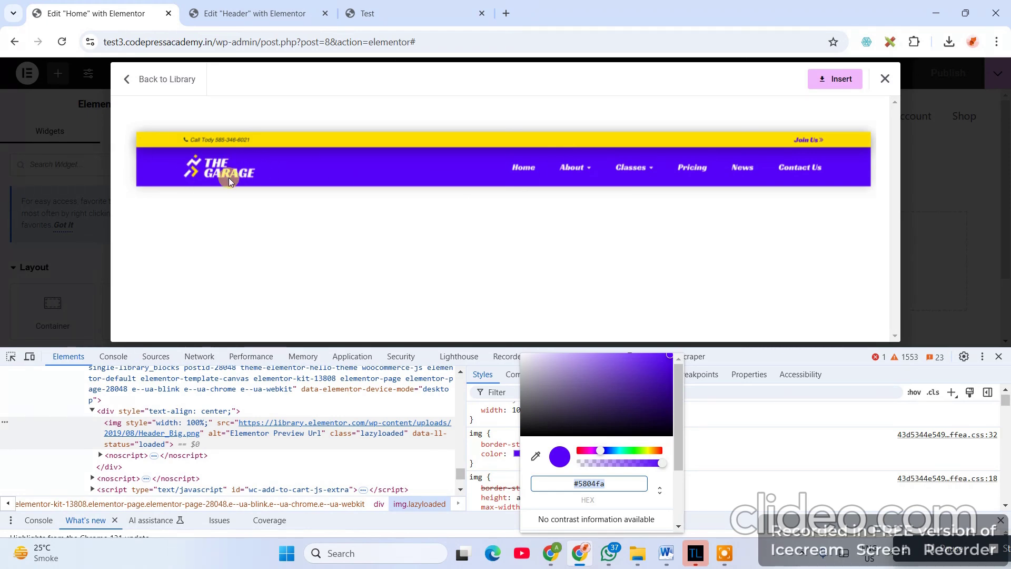
left_click(216, 14)
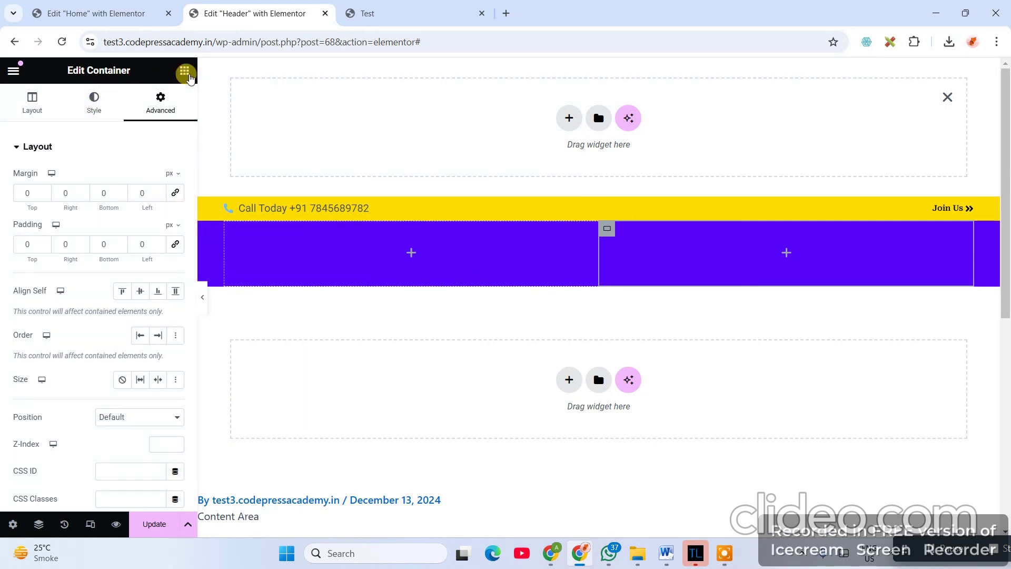
- Drag a Site Logo widget into the left column of the purple bar
left_click(184, 71)
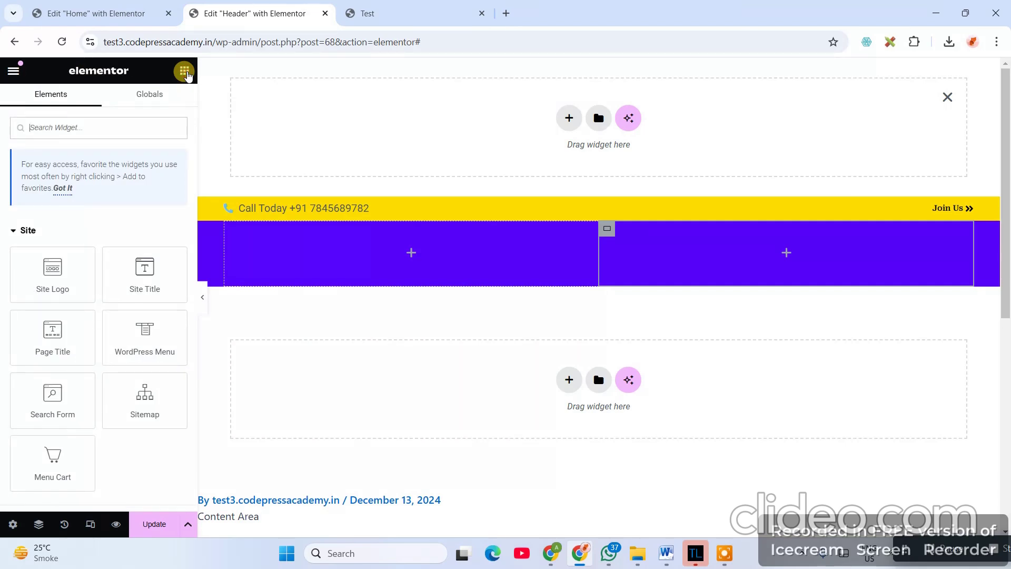
type("site")
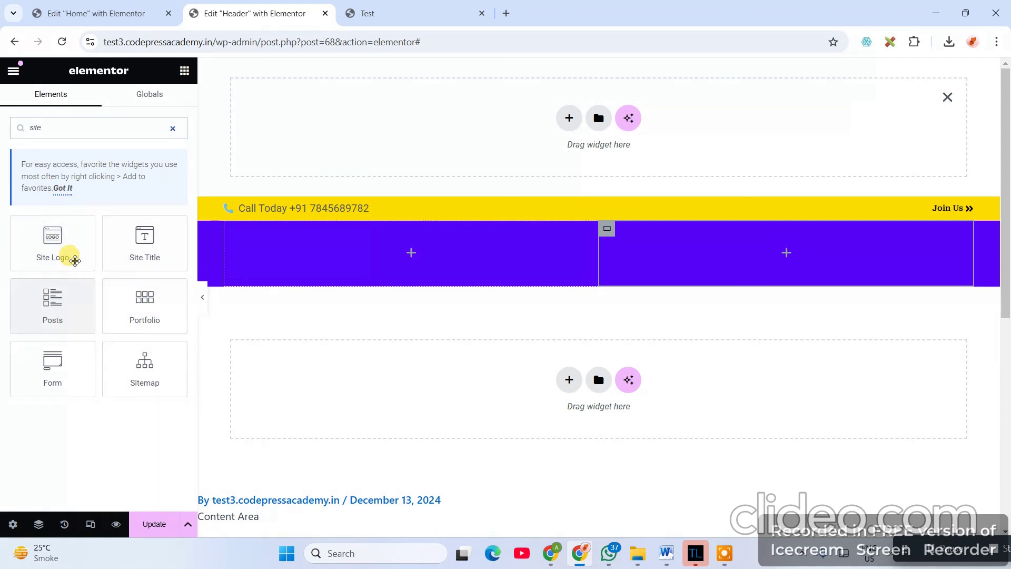
left_click_drag(55, 235, 422, 238)
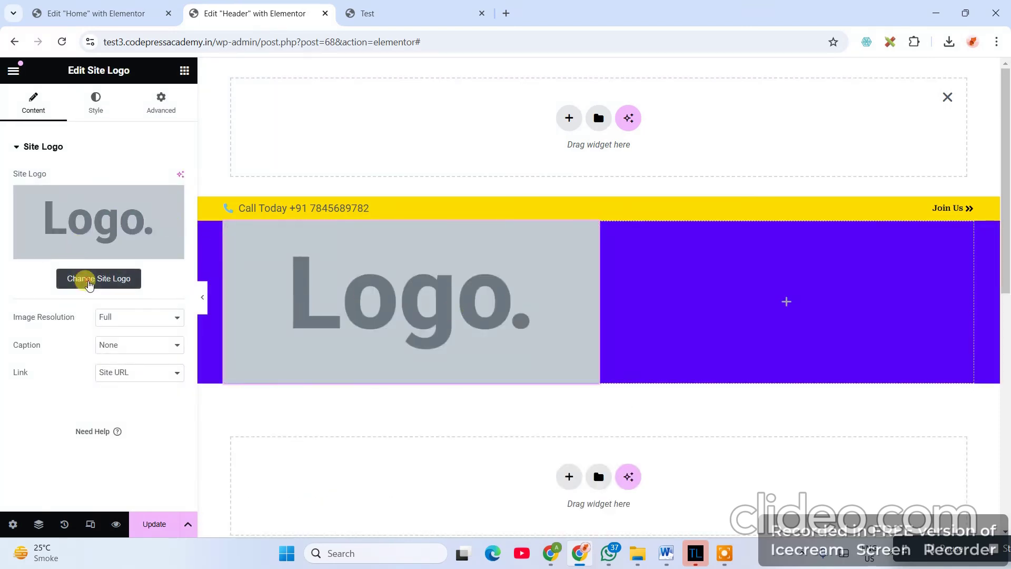
left_click(87, 279)
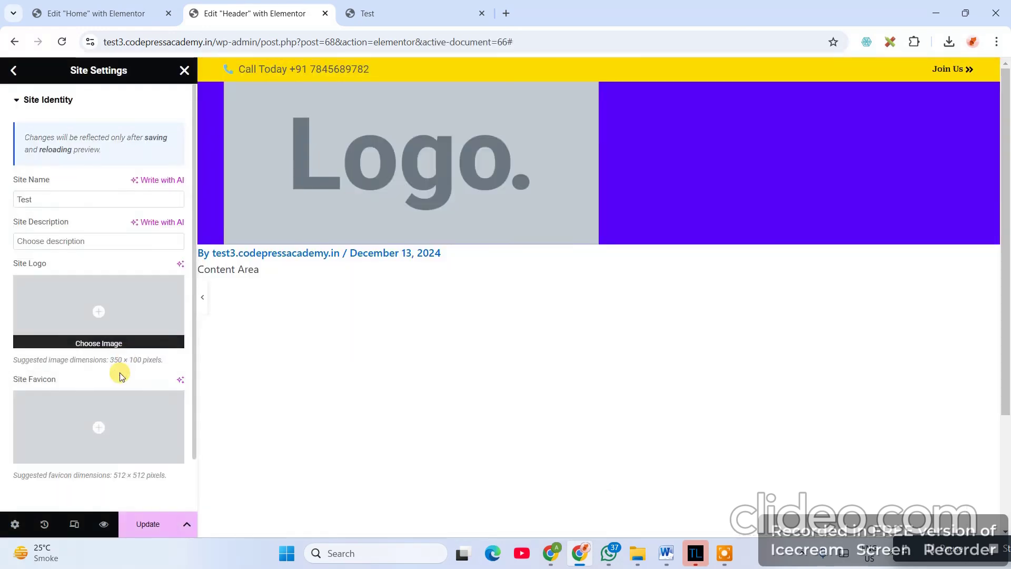
- Upload the download (64) goloco image and set it as the Site Logo
left_click(91, 344)
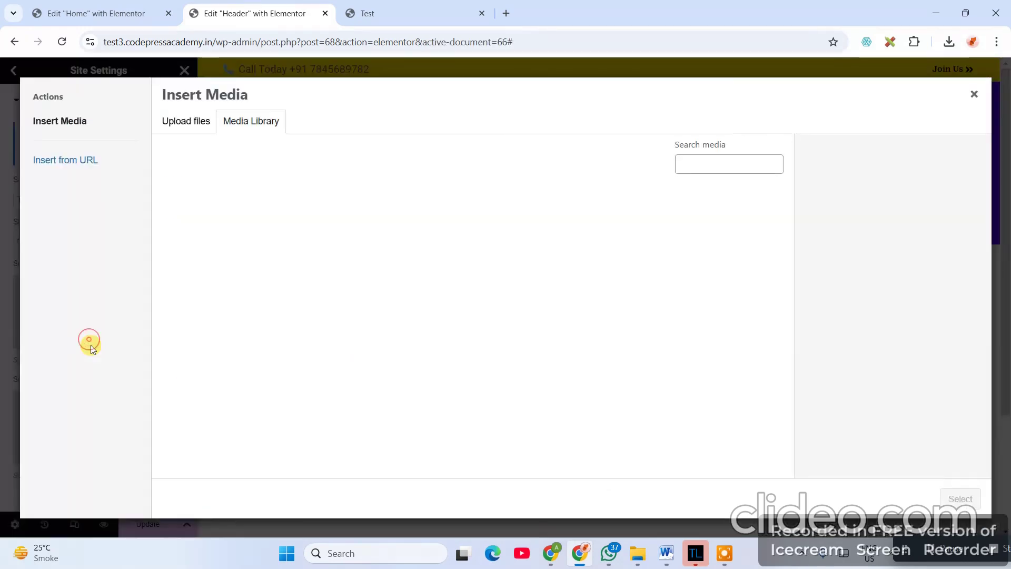
left_click(193, 124)
left_click(537, 303)
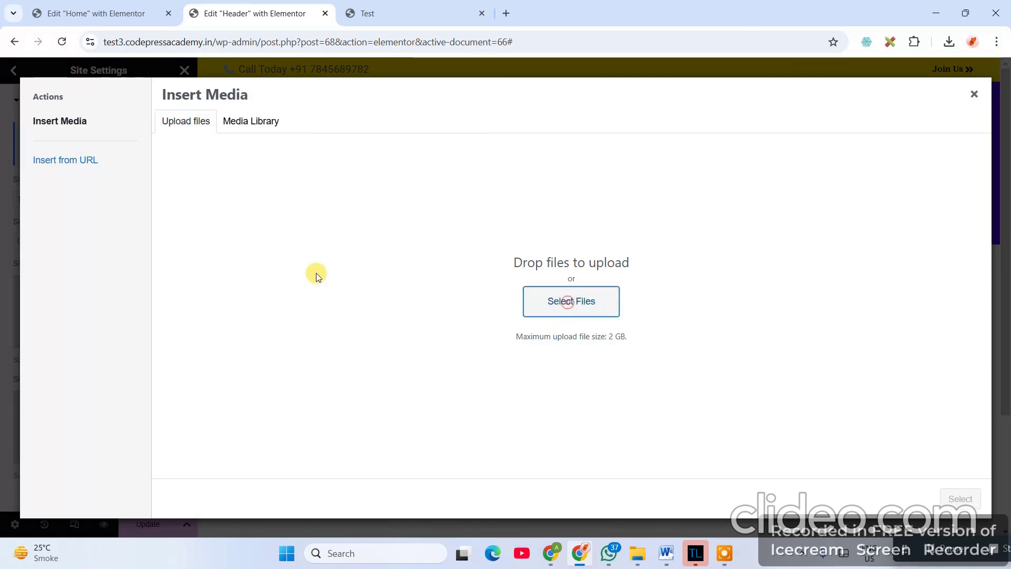
left_click(158, 105)
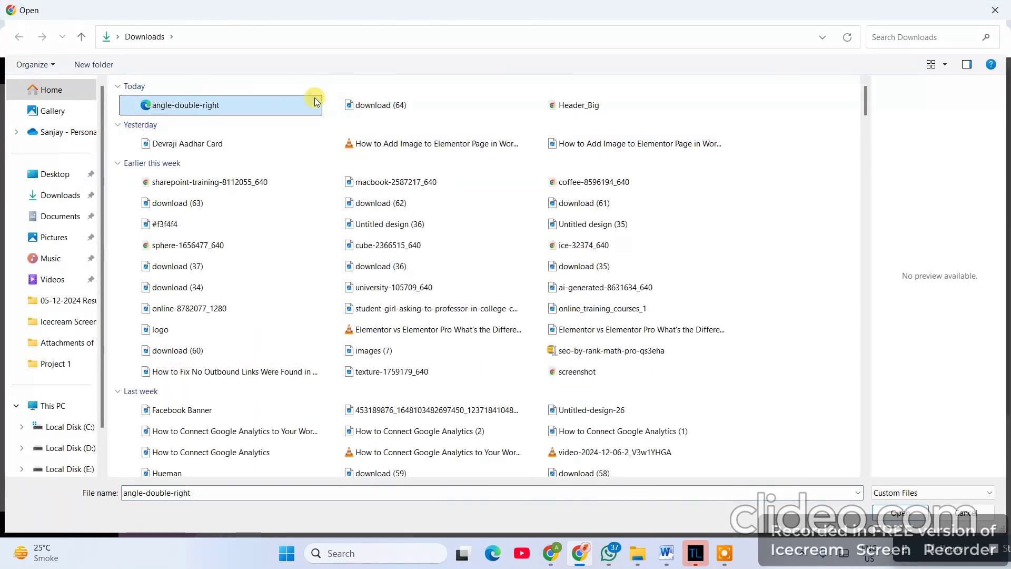
left_click(368, 105)
left_click(900, 513)
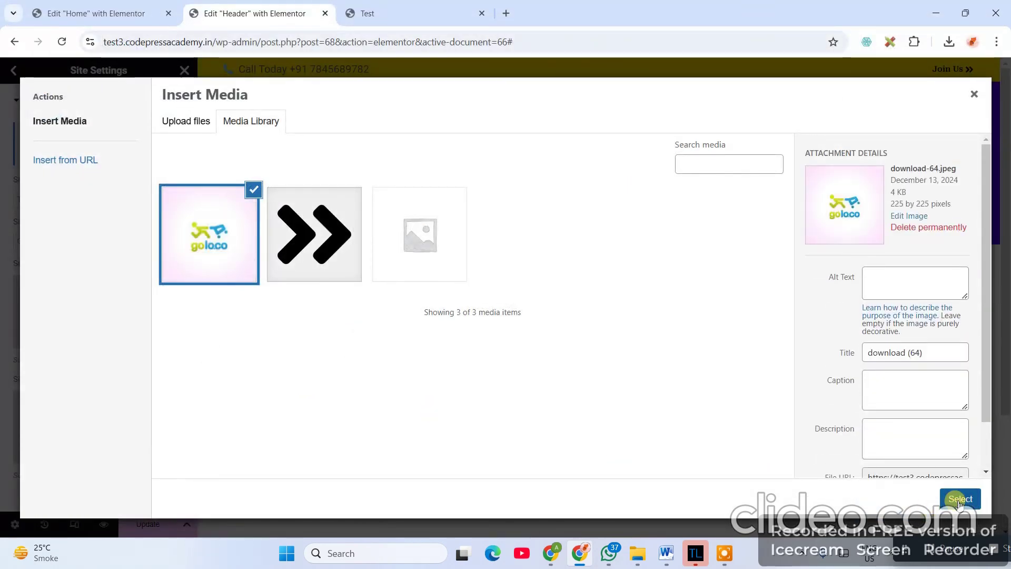
left_click(959, 500)
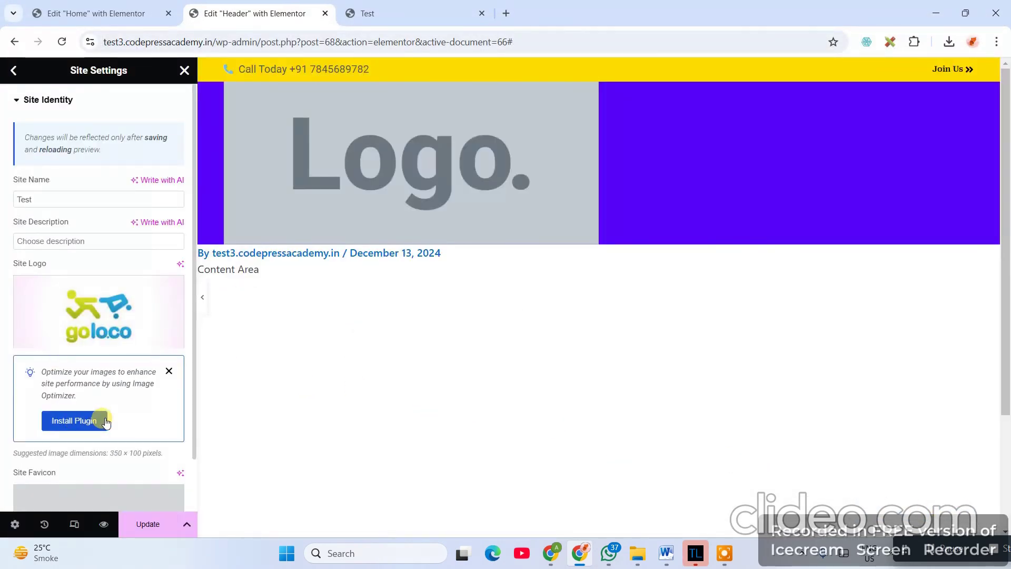
- Use the same goloco image as the Site Favicon and click Update
scroll(185, 374, "down", 3)
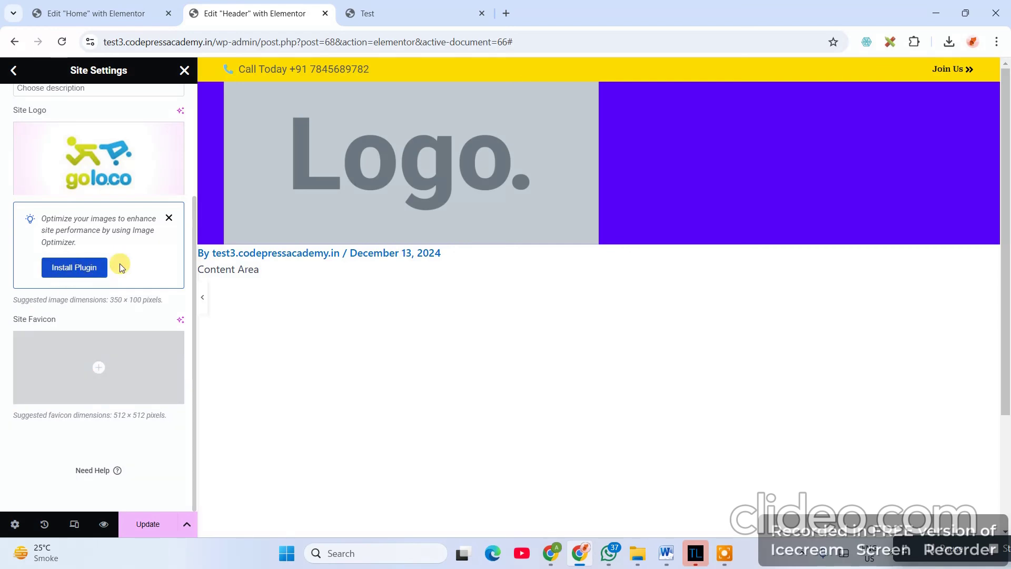
mouse_move(99, 375)
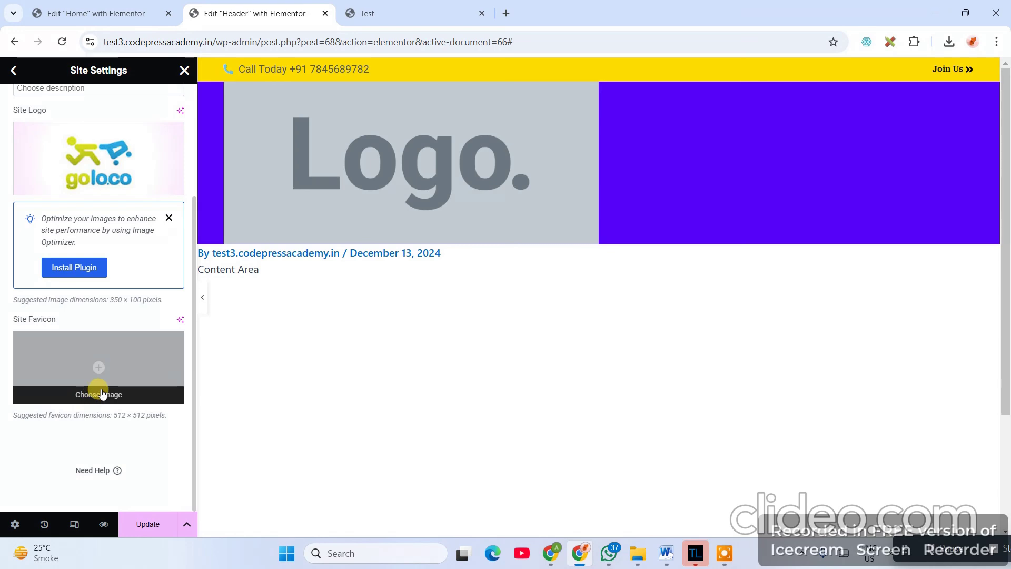
left_click(103, 394)
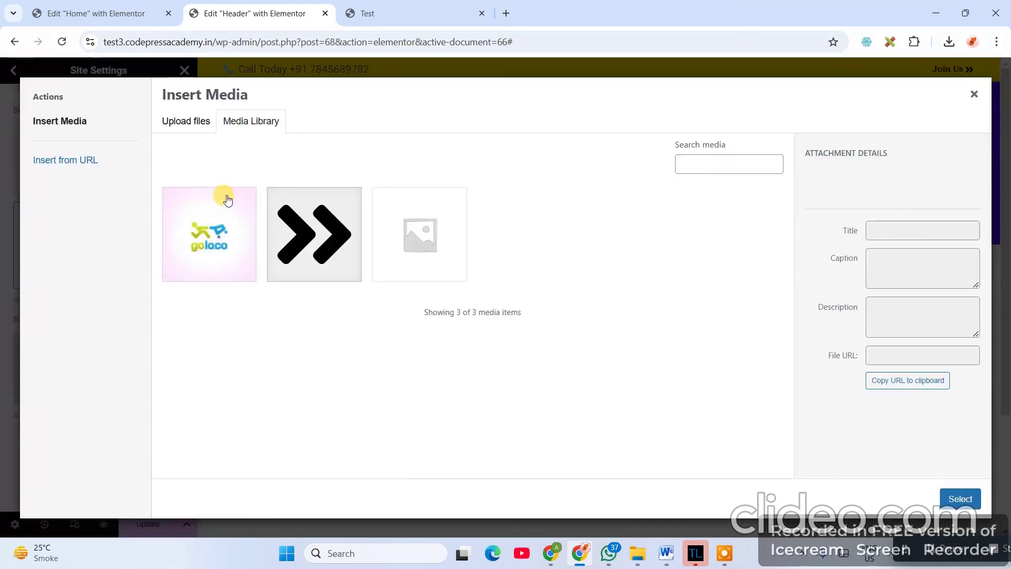
left_click(205, 221)
left_click(964, 499)
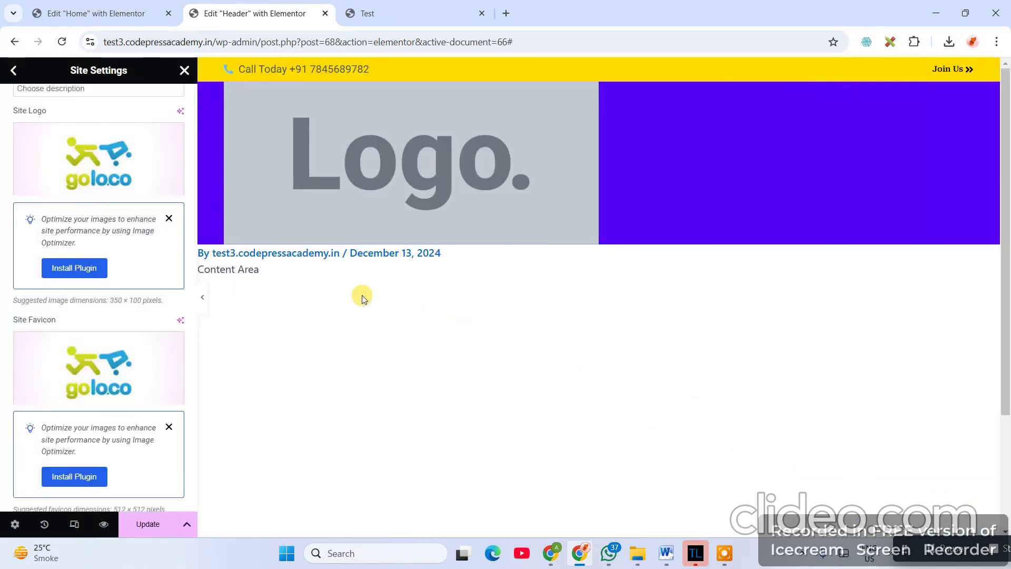
left_click(140, 524)
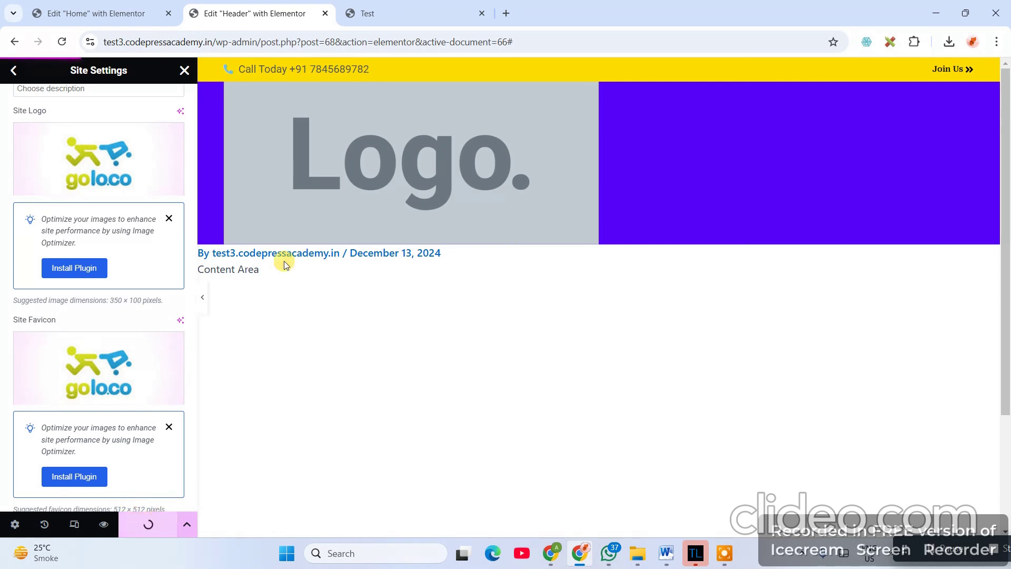
- Reload the live site and purge its cache with LiteSpeed Purge All
left_click(397, 12)
left_click(362, 38)
key("Return")
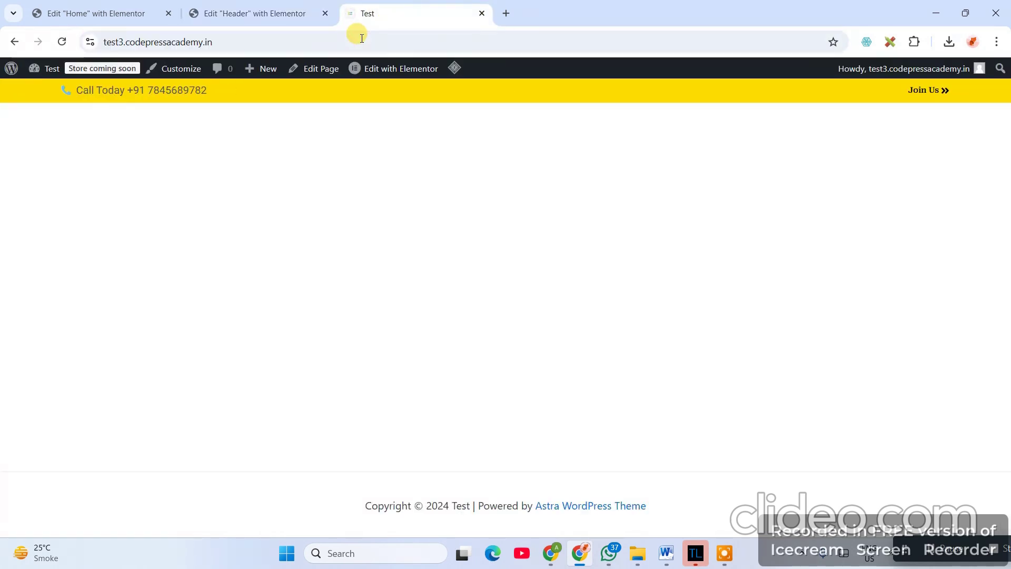
mouse_move(456, 68)
left_click(466, 127)
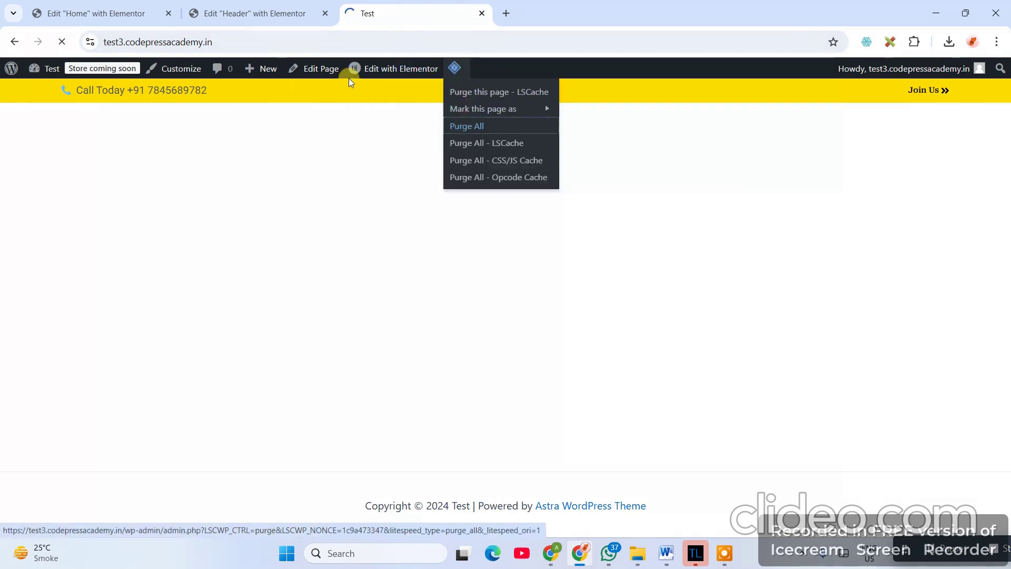
- Install and activate the suggested Image Optimizer plugin
left_click(251, 11)
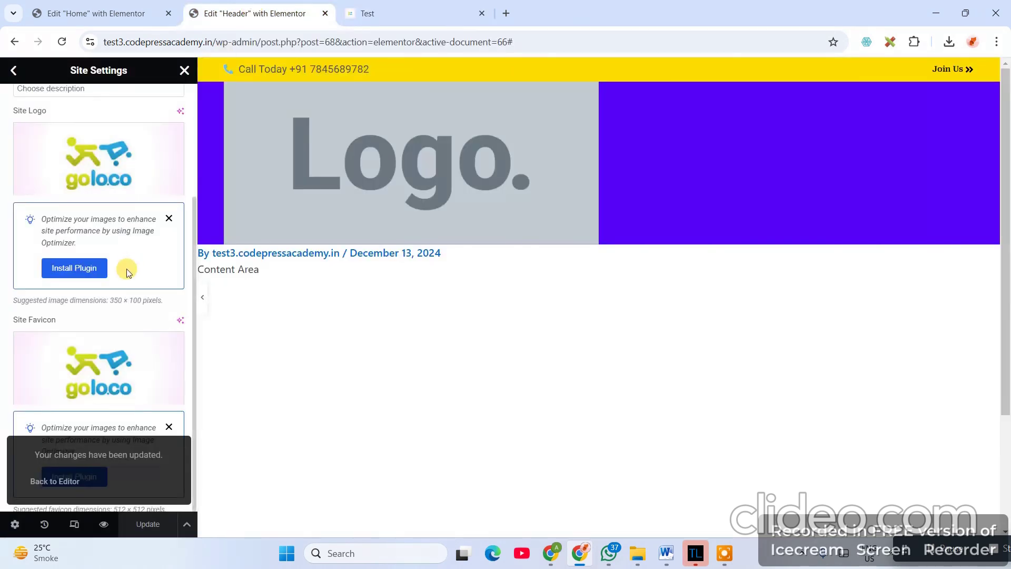
left_click(67, 265)
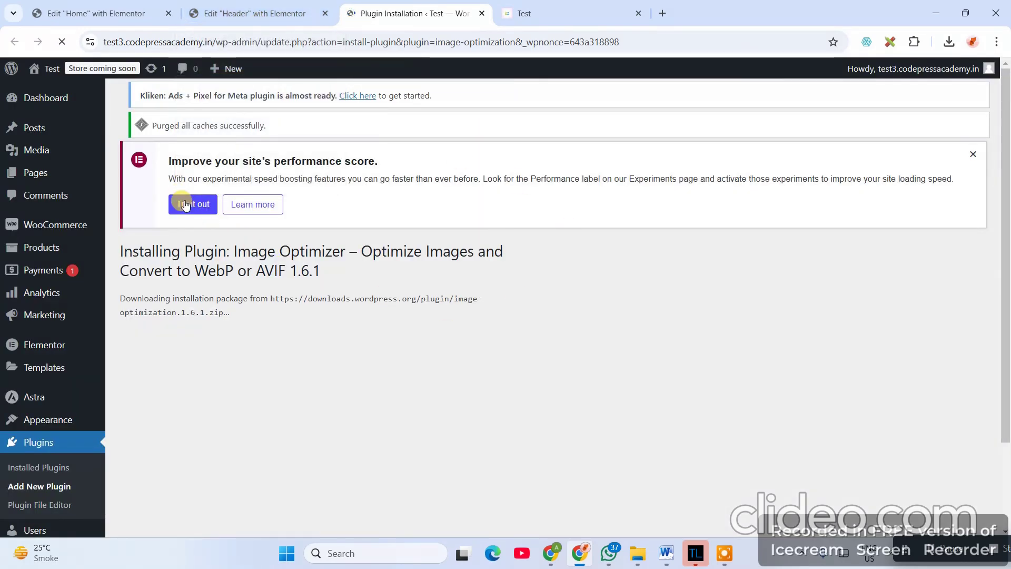
left_click(134, 402)
left_click(258, 11)
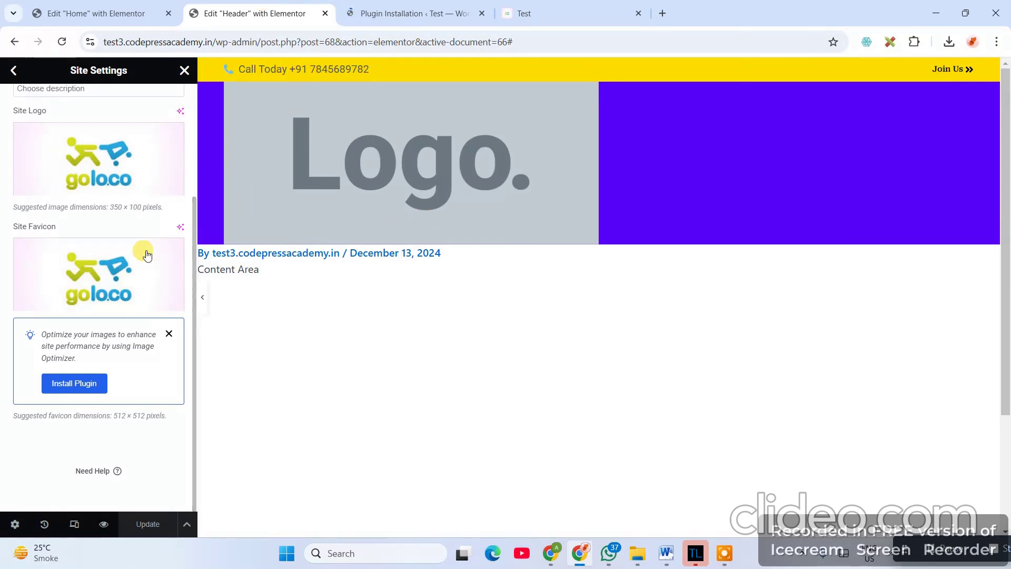
- Reload the live site, Purge All again, and check the installed plugins list
left_click(533, 22)
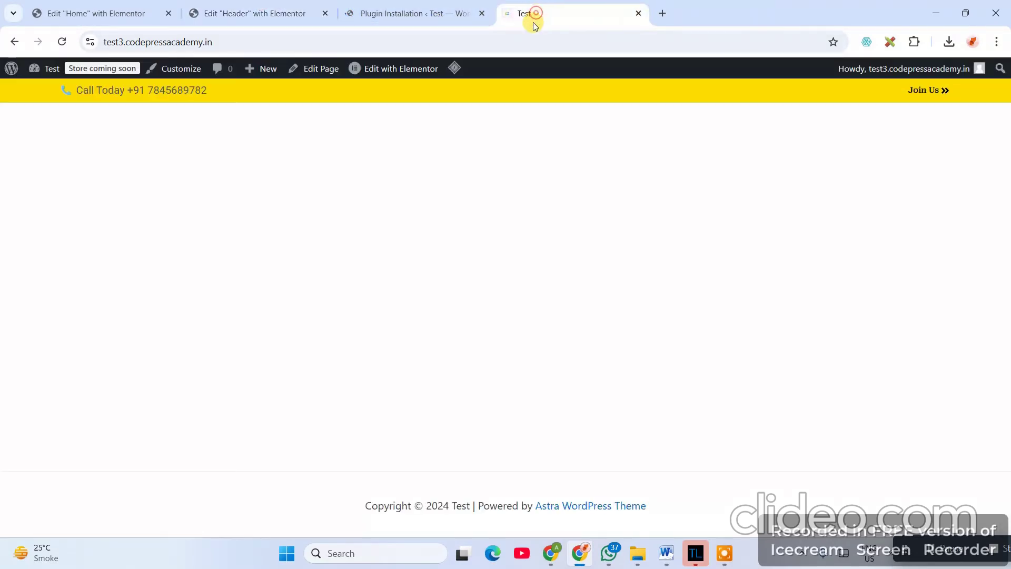
left_click(465, 40)
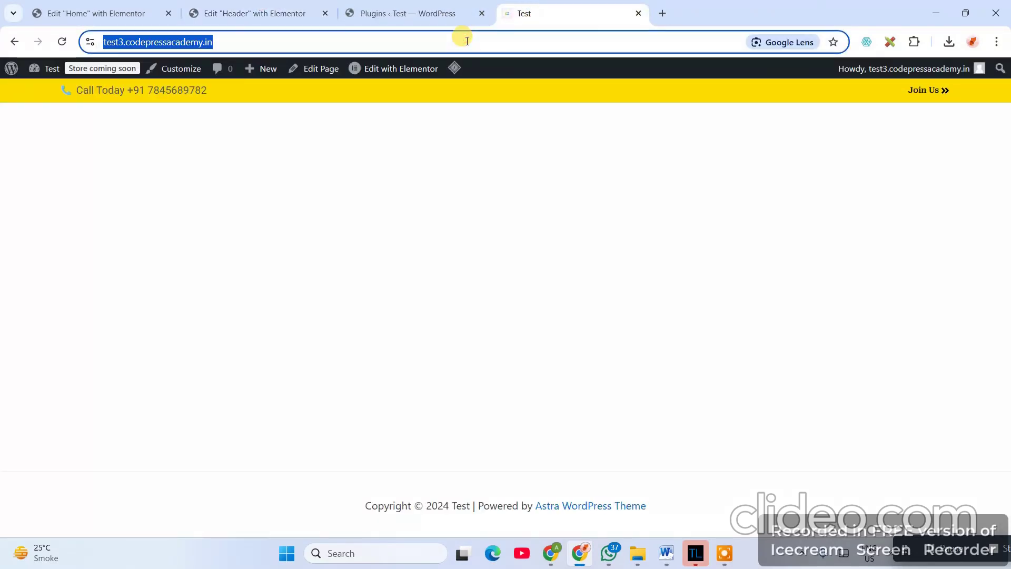
key("Return")
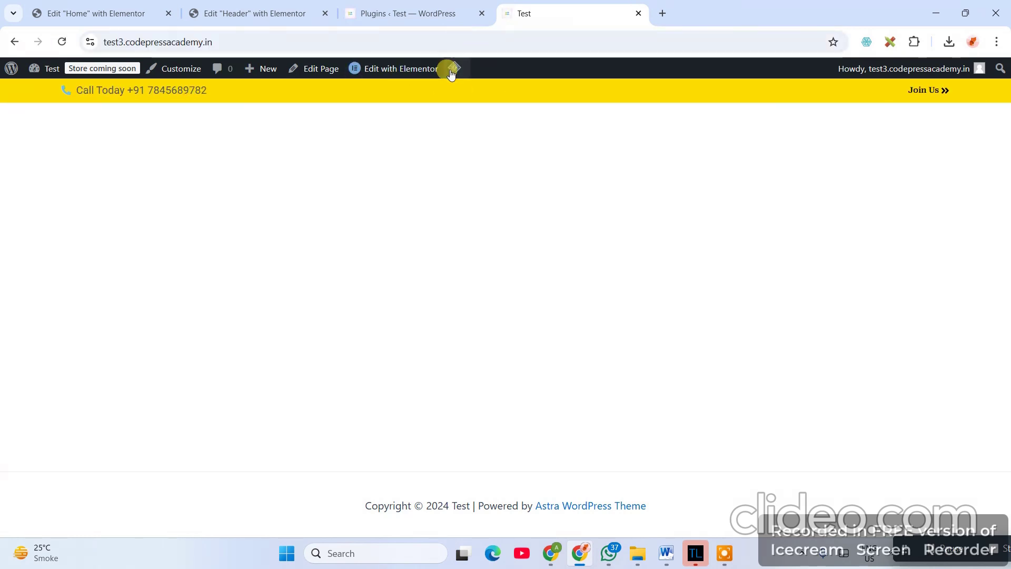
mouse_move(456, 82)
left_click(464, 128)
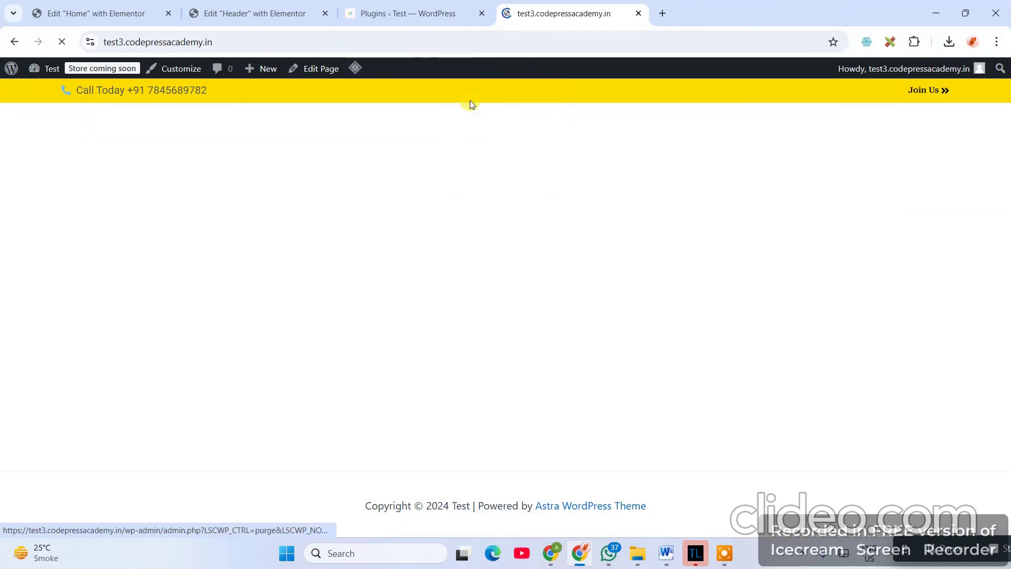
mouse_move(469, 107)
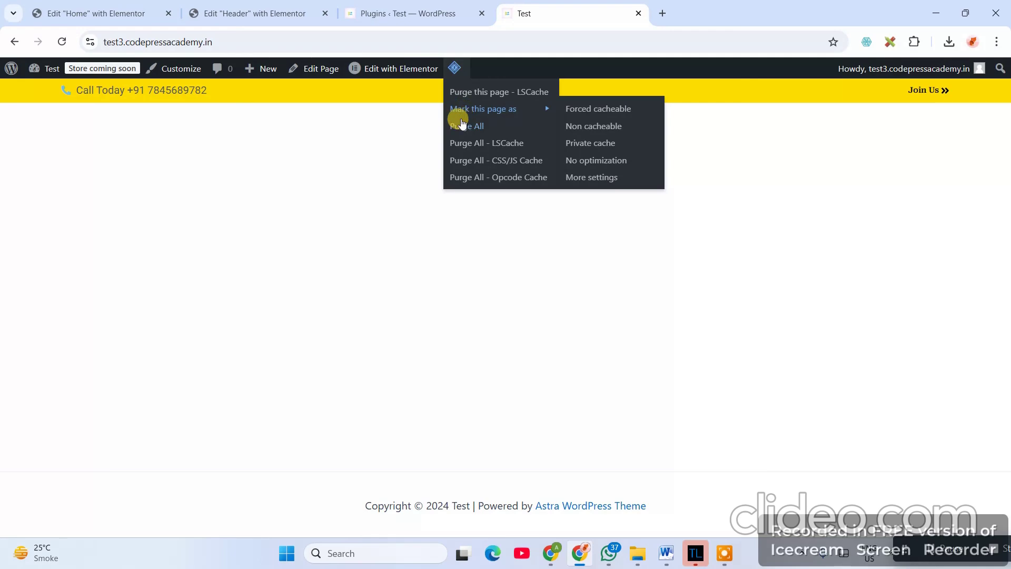
left_click(405, 13)
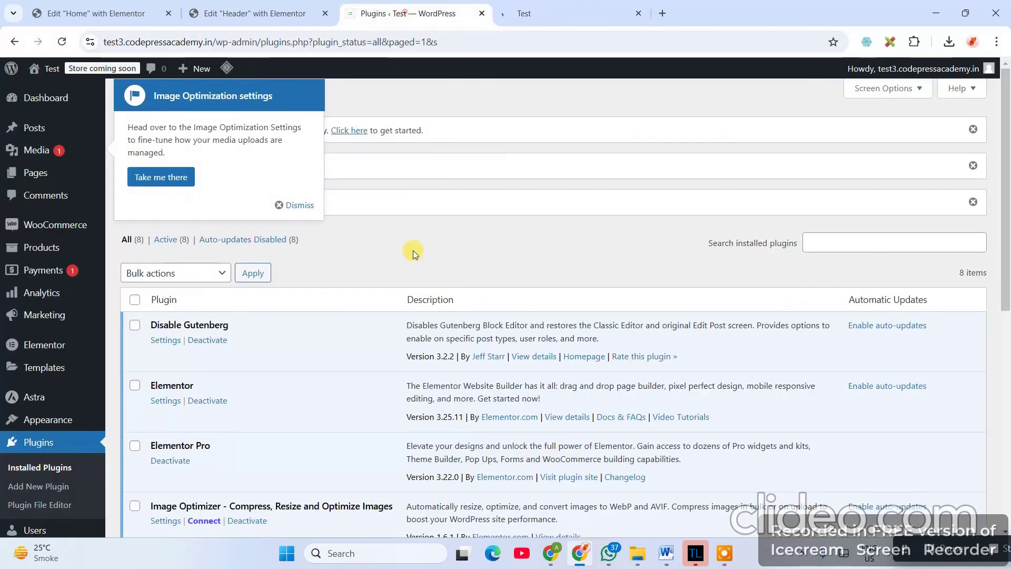
left_click(275, 12)
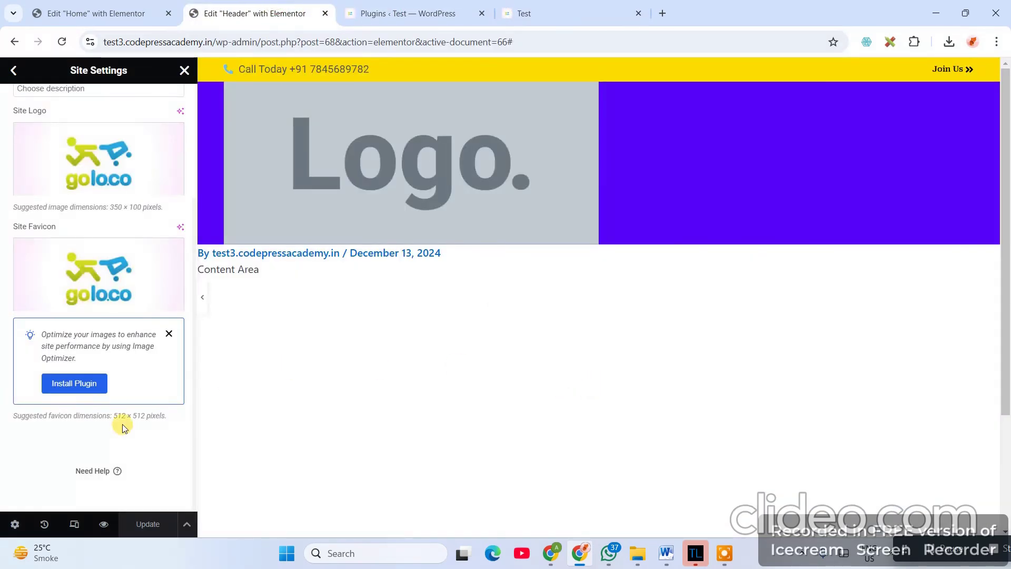
- Align the goloco Site Logo left and set its height to 58 px
left_click(183, 70)
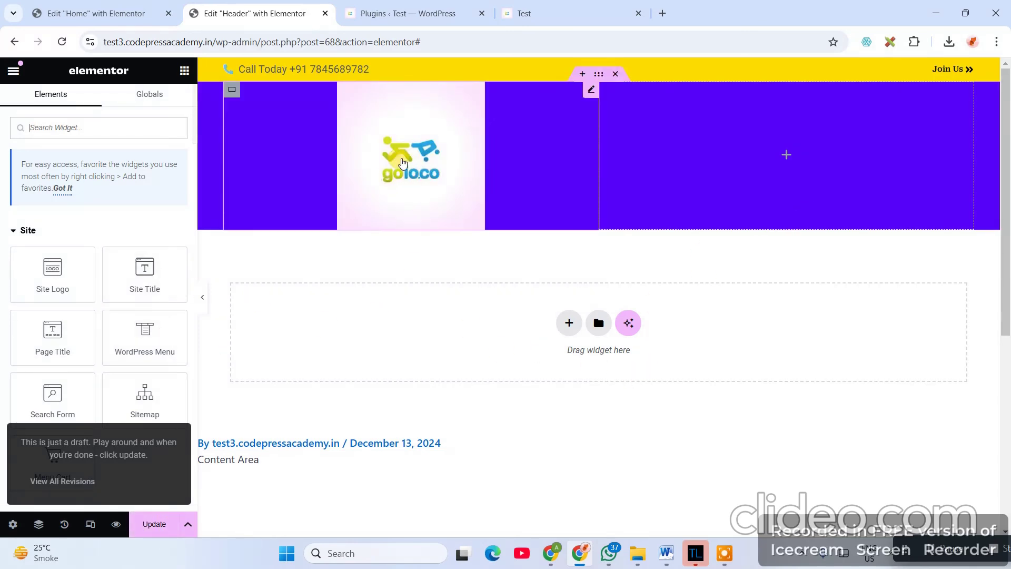
left_click(591, 87)
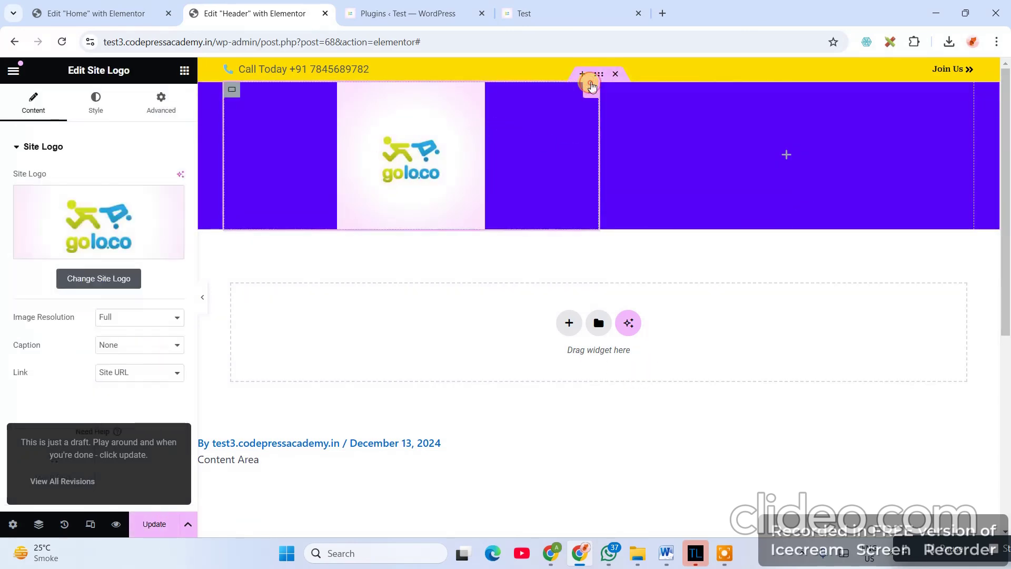
left_click(96, 103)
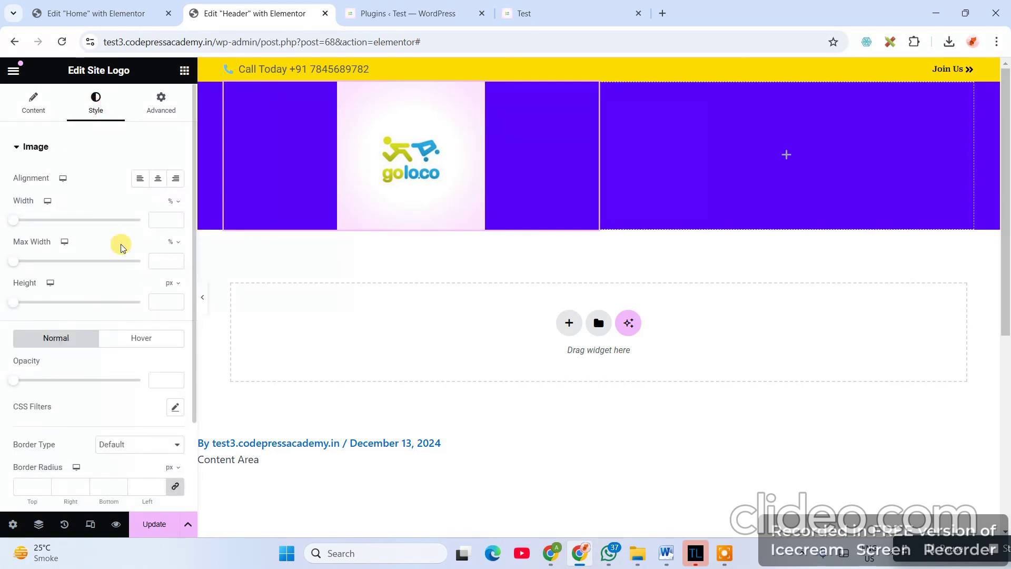
left_click(140, 178)
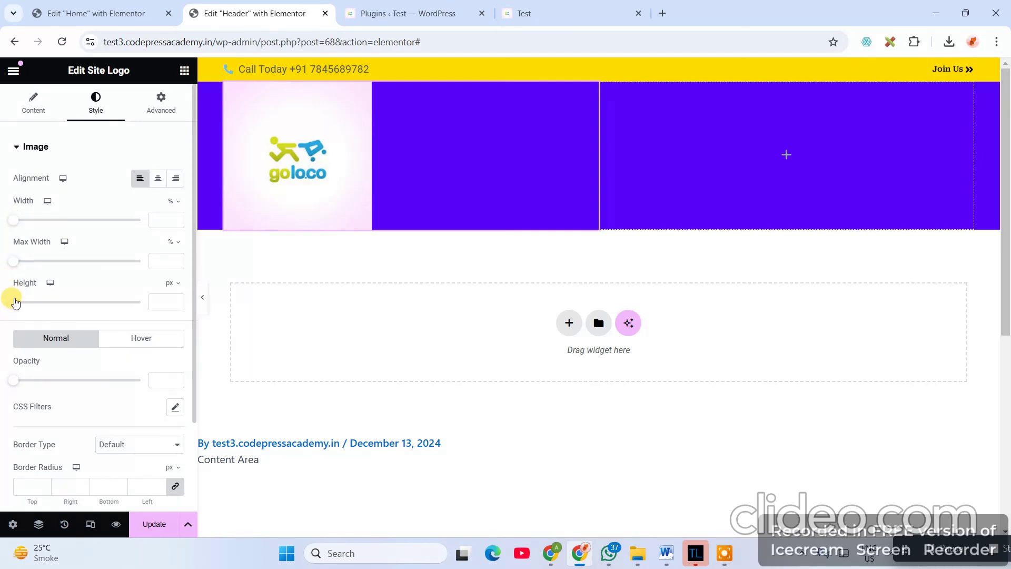
left_click_drag(16, 304, 30, 308)
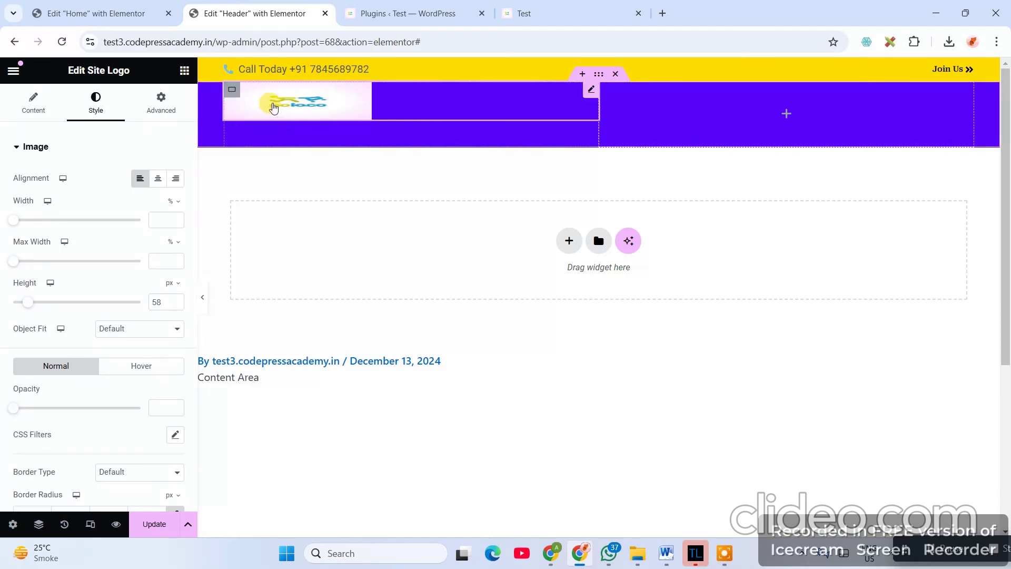
- Vertically centre the logo container and reduce its minimum height to 0
left_click(233, 92)
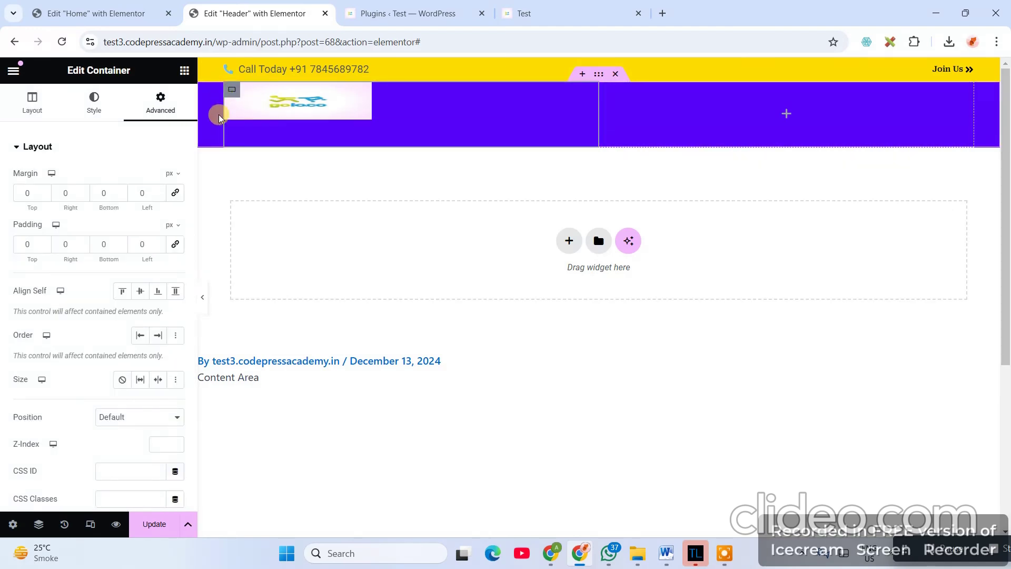
left_click(140, 292)
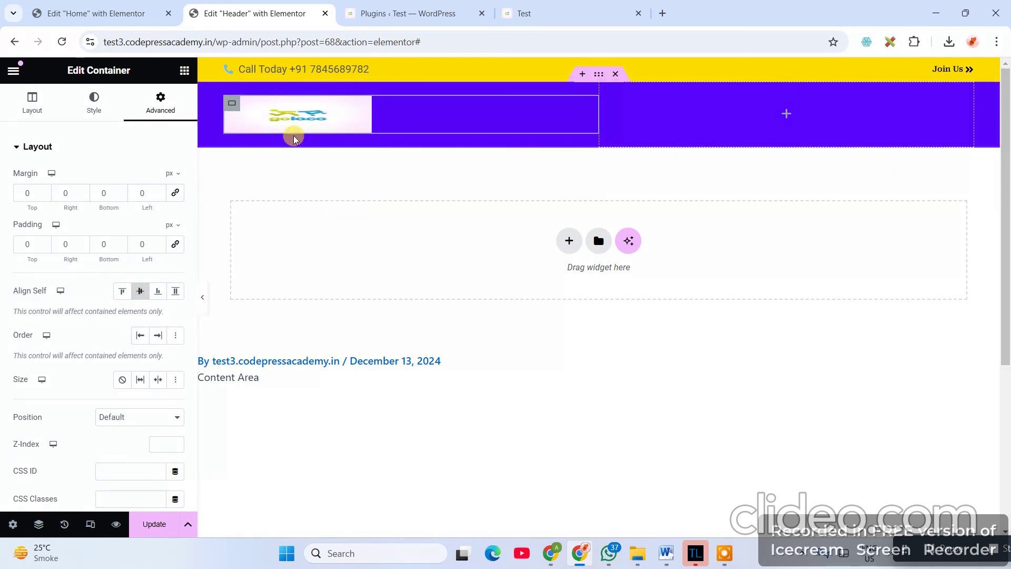
left_click(31, 105)
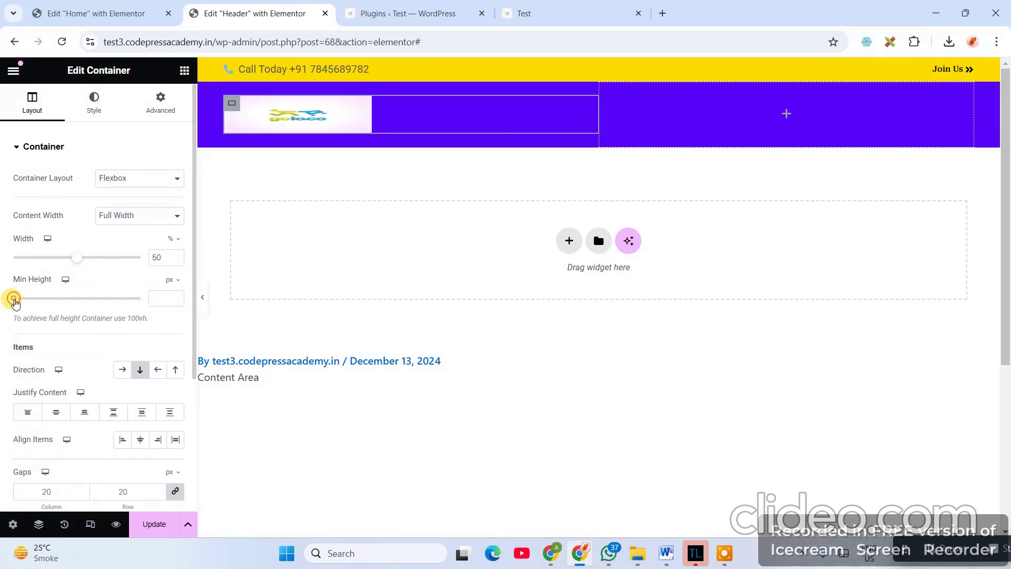
left_click_drag(21, 301, 13, 298)
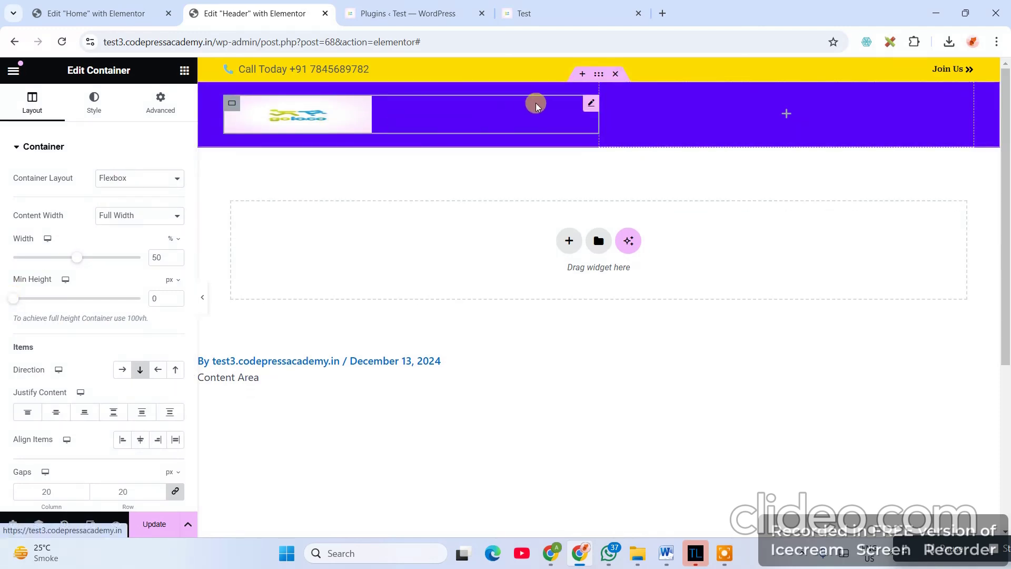
- Set the site logo height to 94 px, compare with the Home header, then go to Plugins
left_click(592, 105)
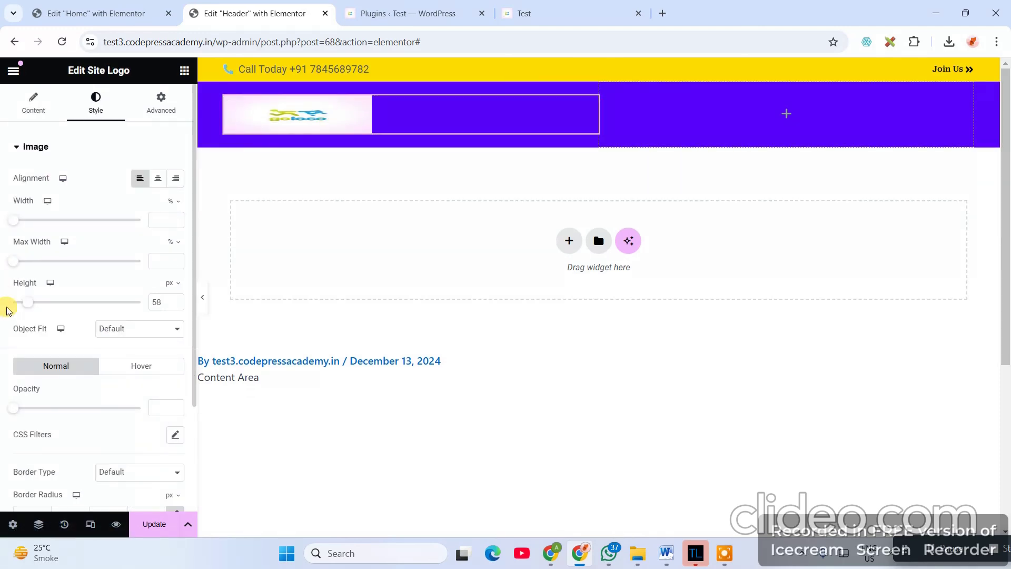
left_click_drag(29, 304, 39, 306)
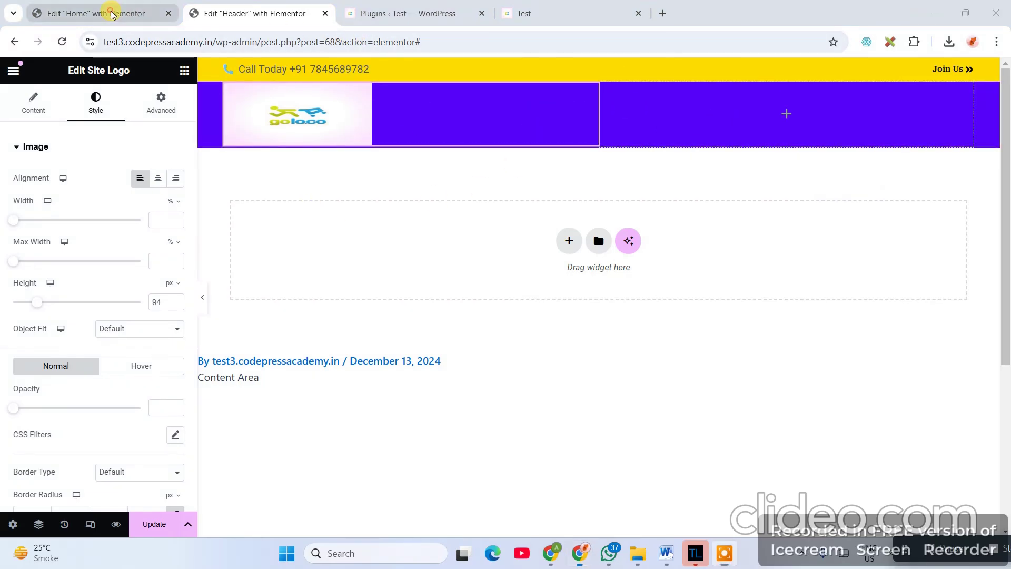
left_click(95, 13)
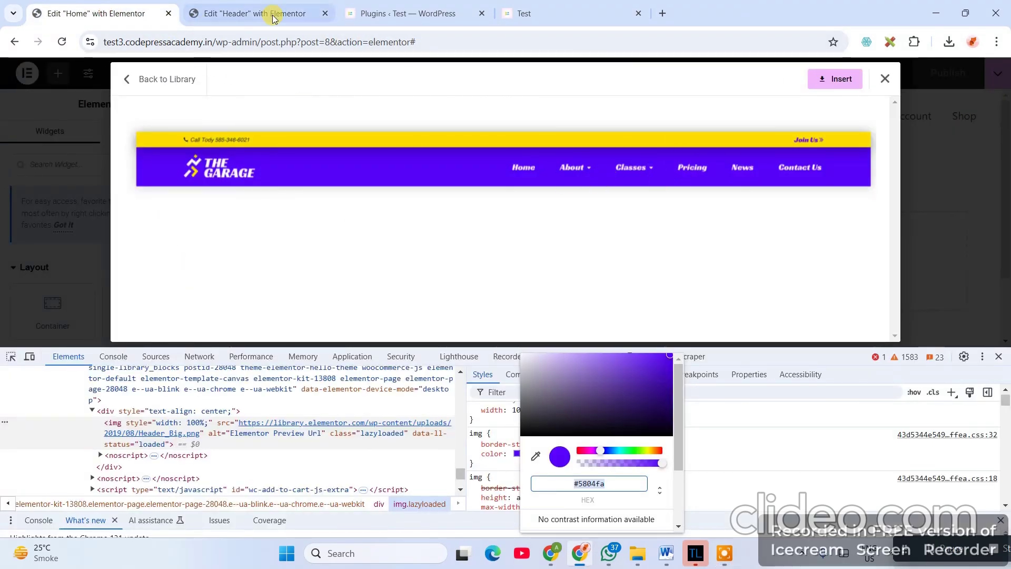
left_click(258, 13)
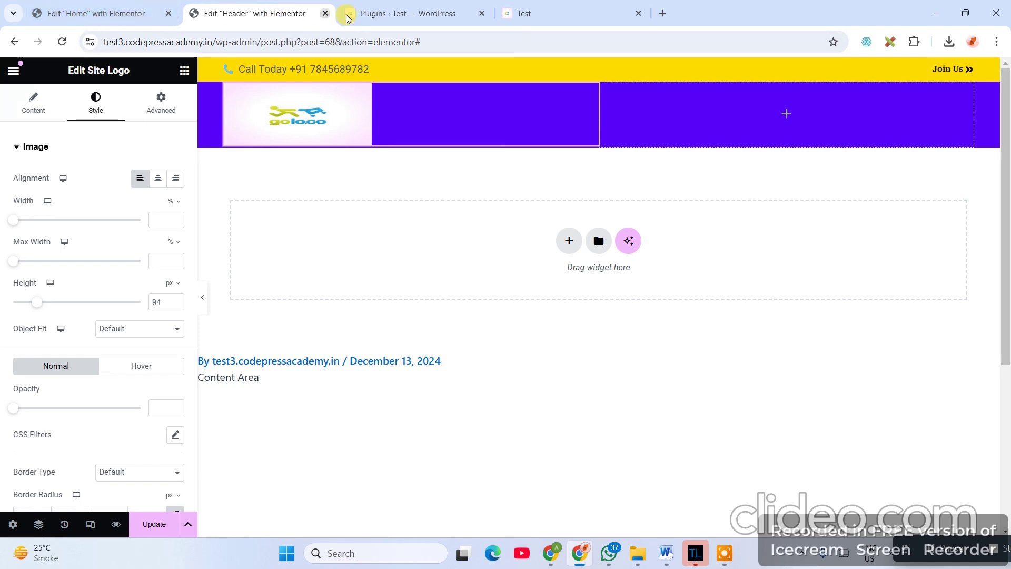
left_click(400, 13)
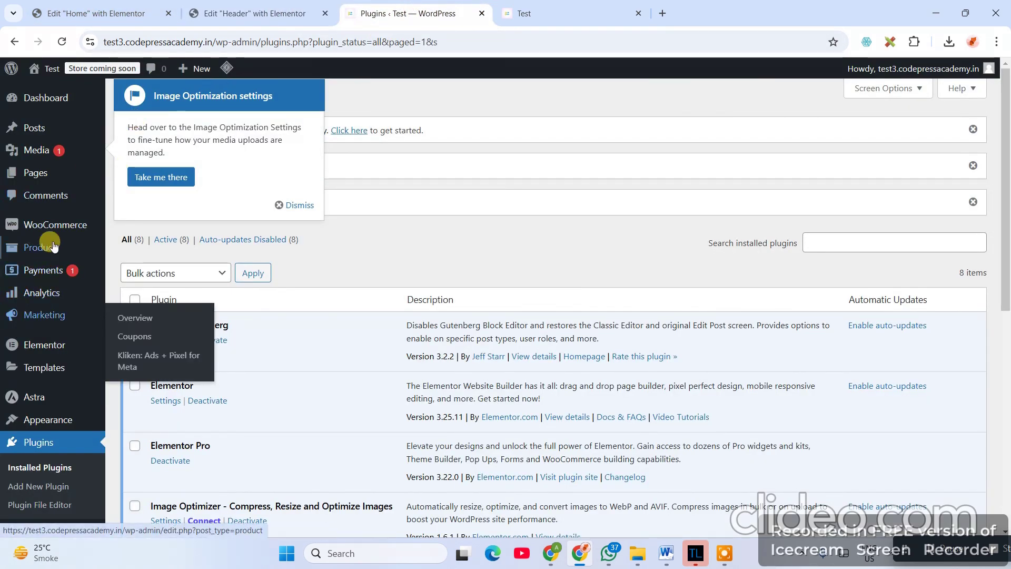
- Dismiss the image optimization notice and create 'Main Menu' assigned to the Primary Menu location
scroll(48, 279, "down", 3)
mouse_move(50, 316)
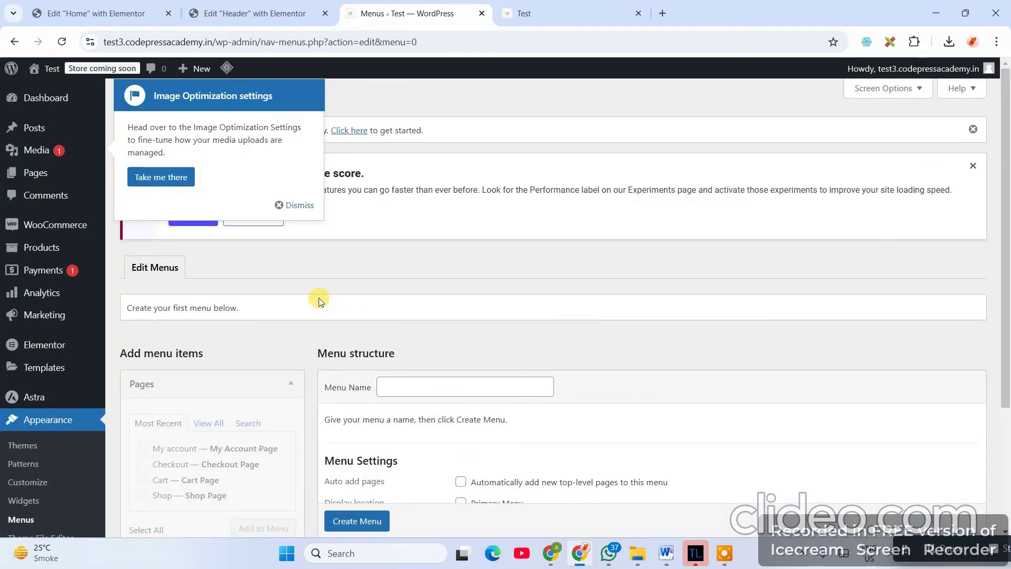
left_click(294, 213)
scroll(397, 252, "down", 3)
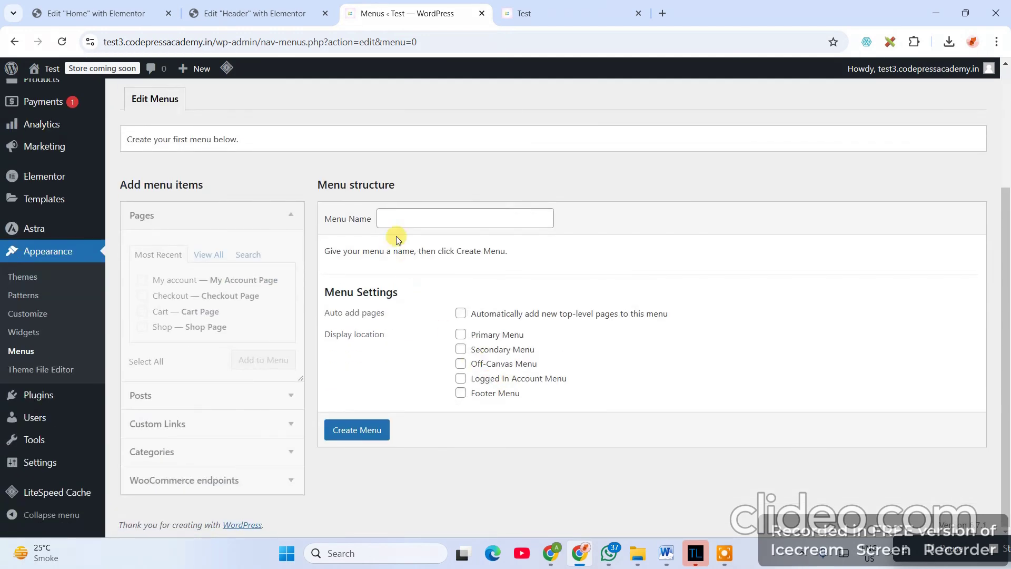
left_click(404, 220)
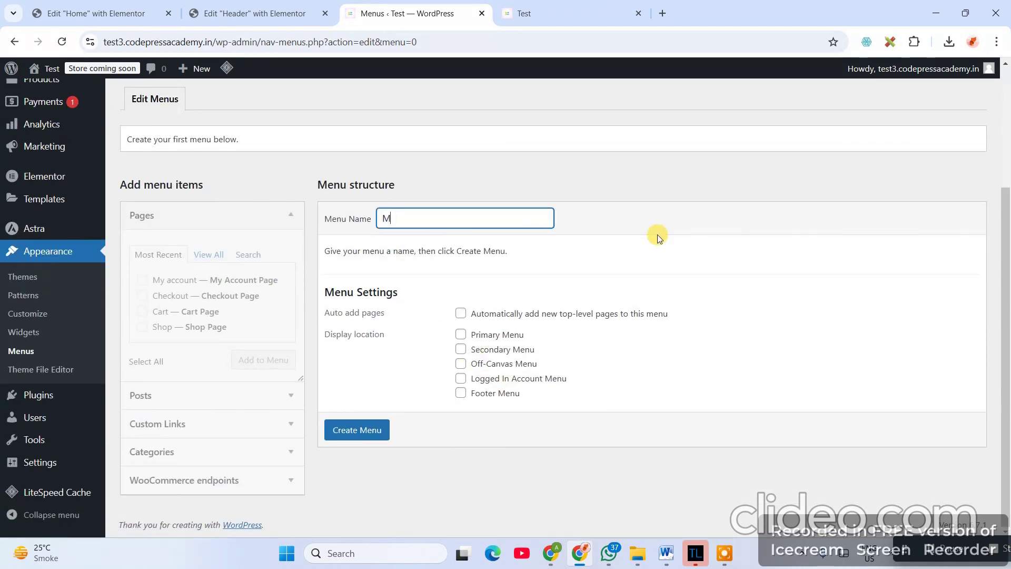
type("Main Menu")
left_click(461, 335)
left_click(348, 441)
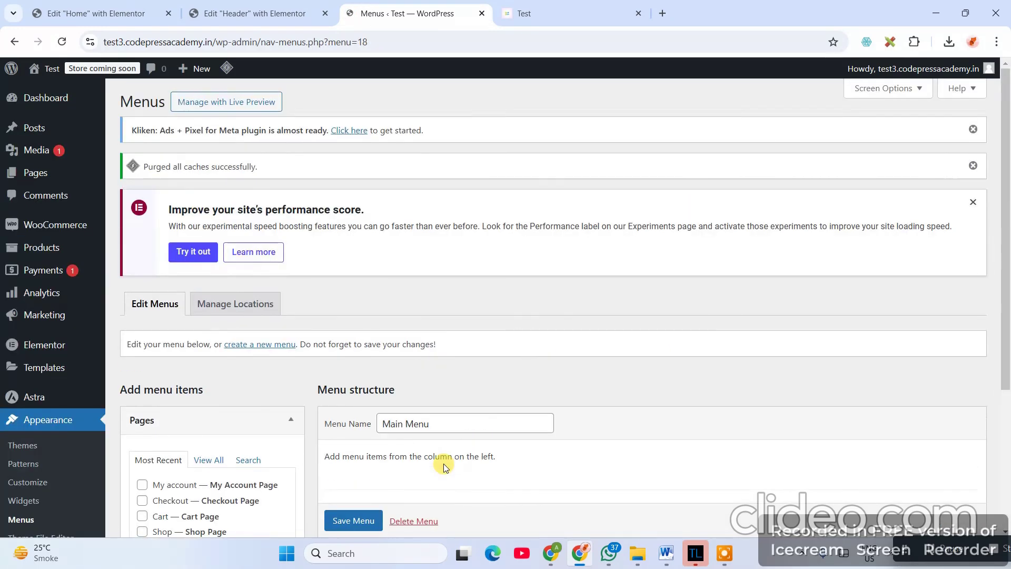
- Add the Home page to Main Menu
scroll(369, 421, "down", 4)
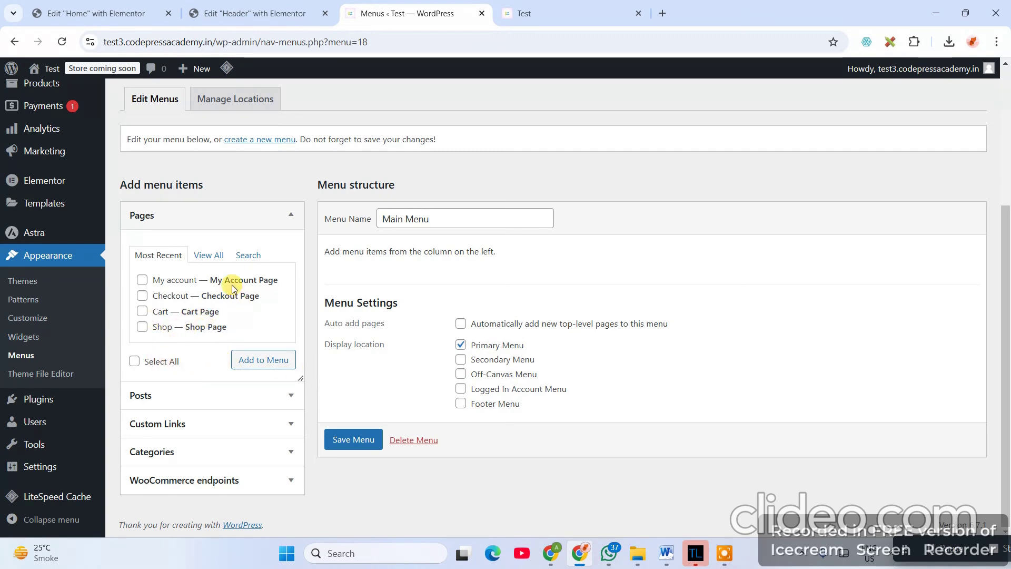
left_click(209, 255)
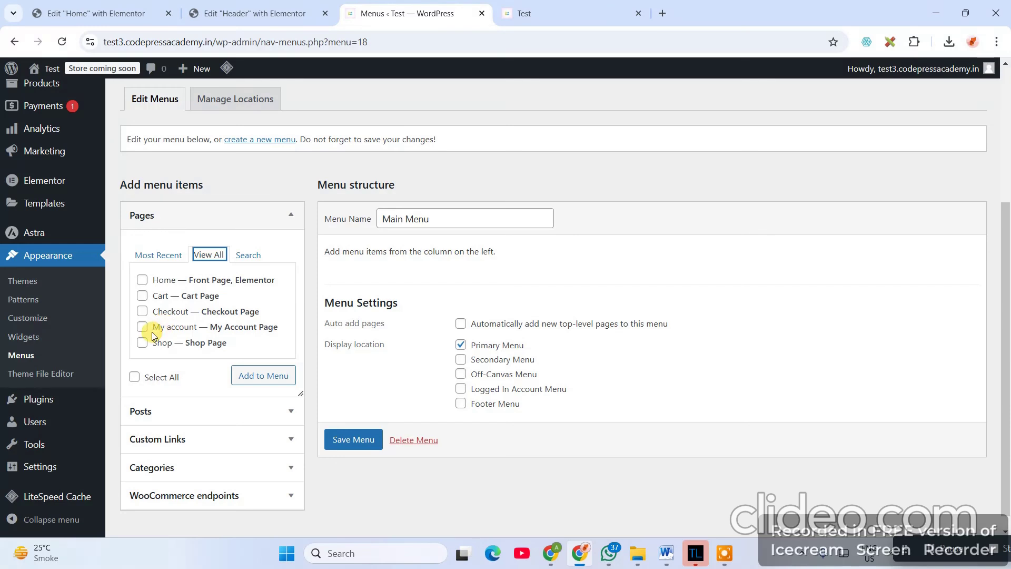
left_click(142, 280)
left_click(262, 375)
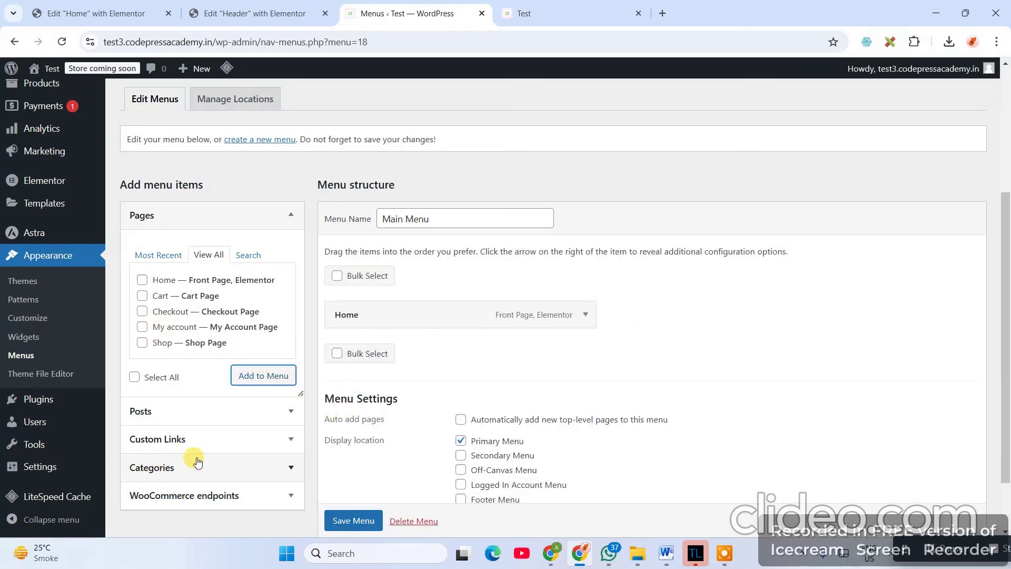
mouse_move(57, 441)
scroll(60, 440, "up", 1)
scroll(60, 440, "up", 3)
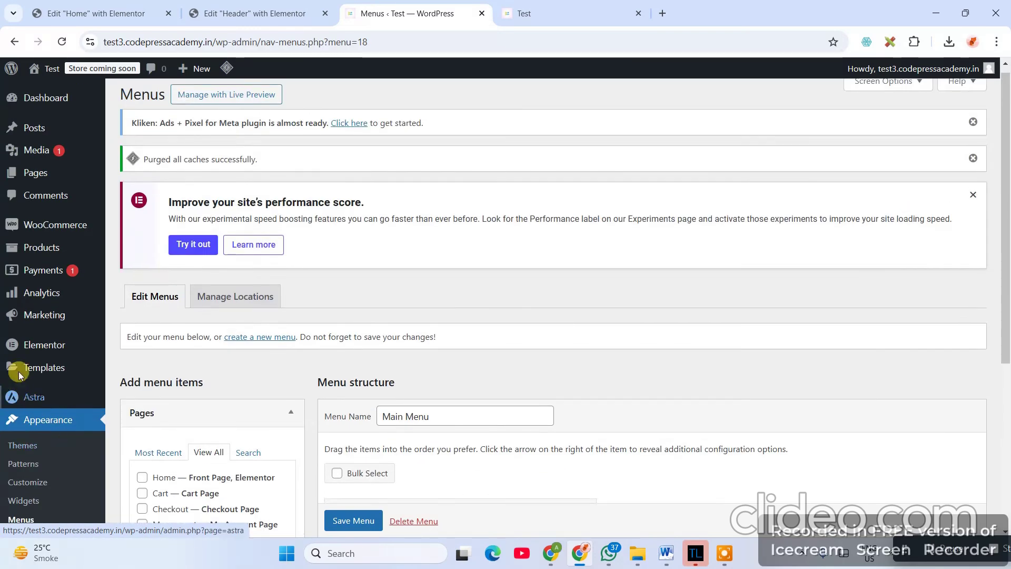
- Save Main Menu after cancelling an accidental navigation away, then head to the Pages list
left_click(44, 179)
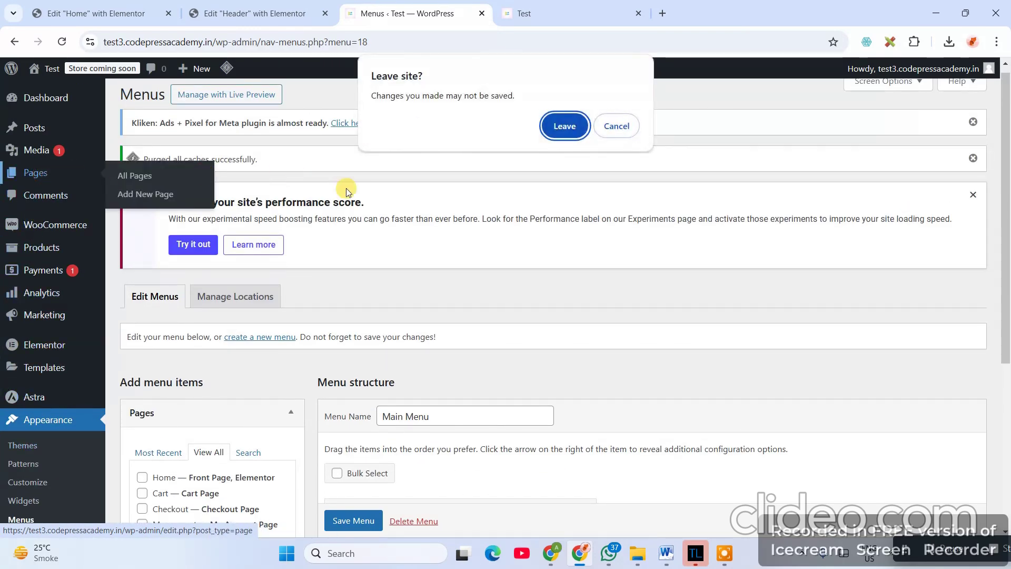
left_click(618, 123)
scroll(188, 434, "down", 2)
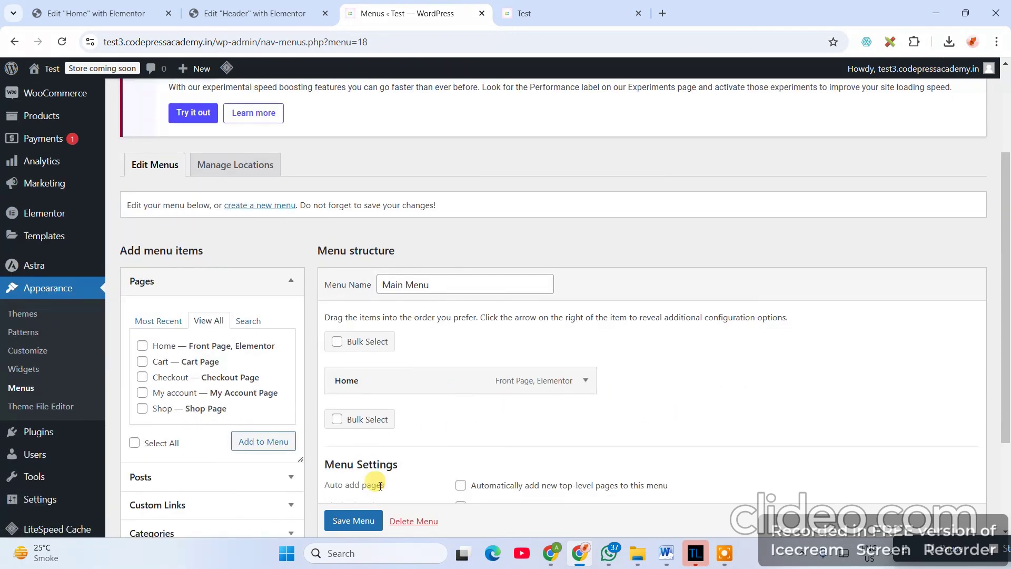
left_click(352, 522)
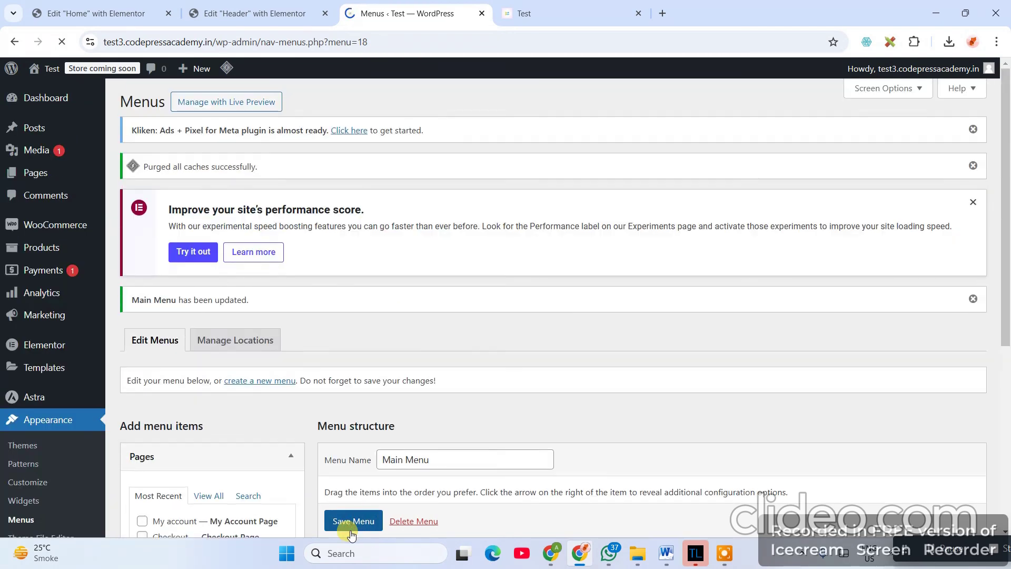
scroll(420, 428, "down", 3)
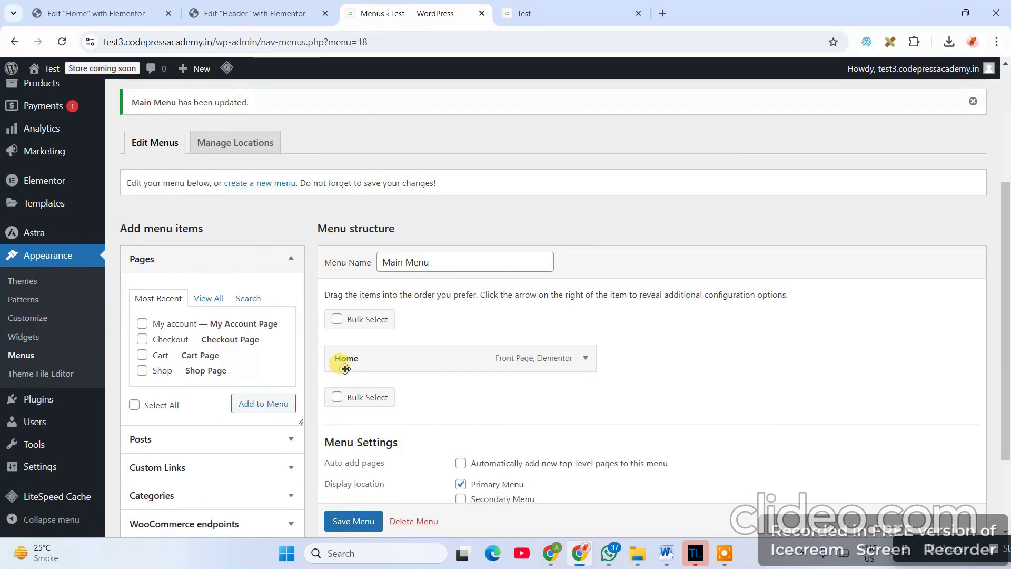
scroll(21, 321, "up", 3)
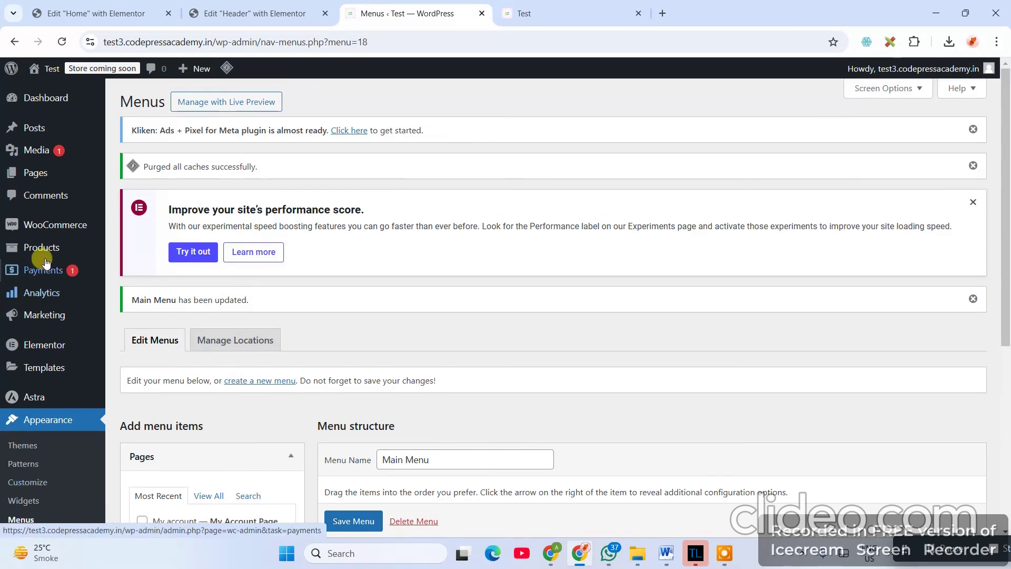
left_click(30, 179)
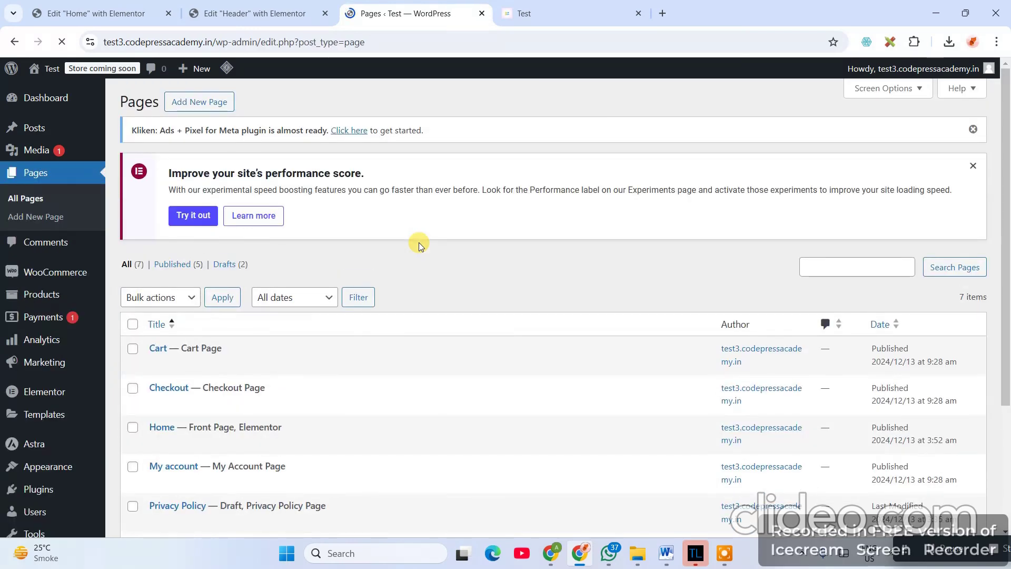
- Publish new pages titled 'About Us' and 'Contact Us'
left_click(202, 102)
scroll(332, 401, "down", 2)
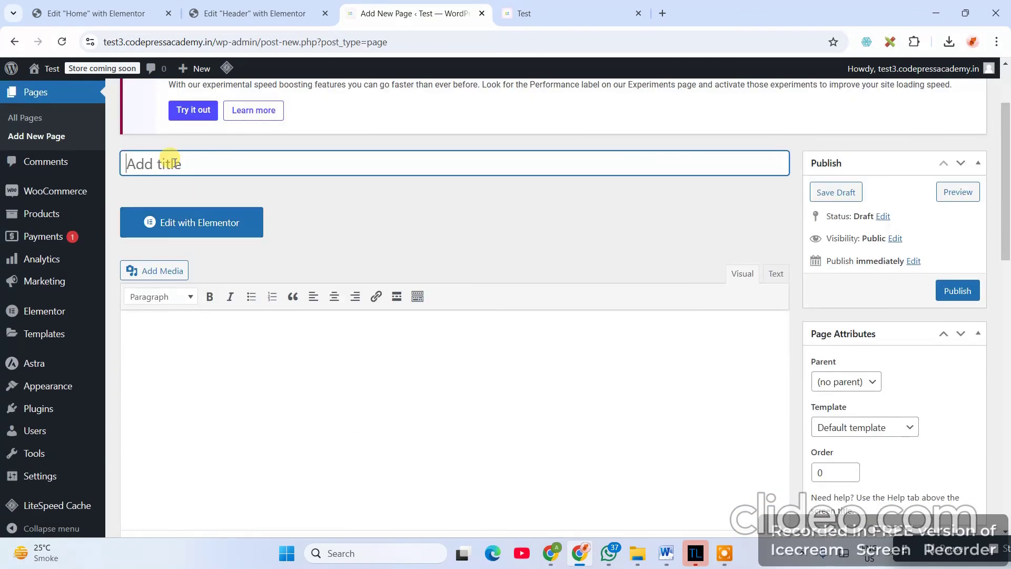
type("About Us")
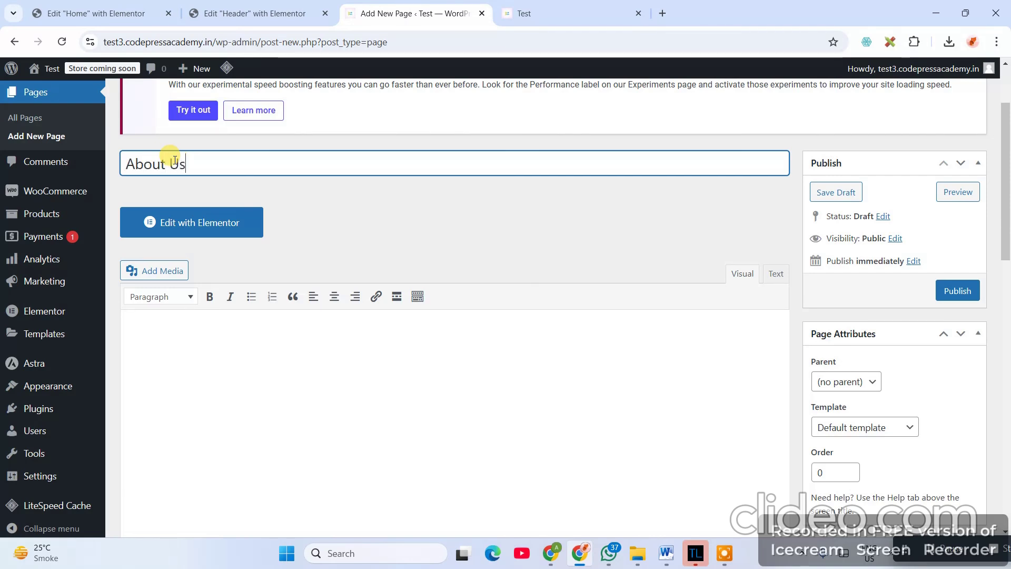
left_click(959, 293)
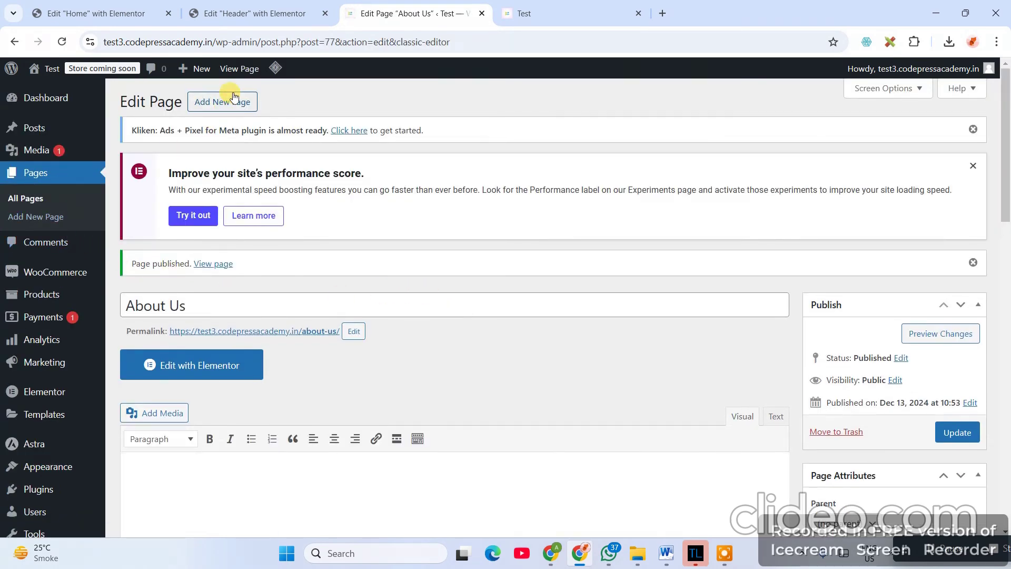
left_click(225, 102)
type("Contact Us")
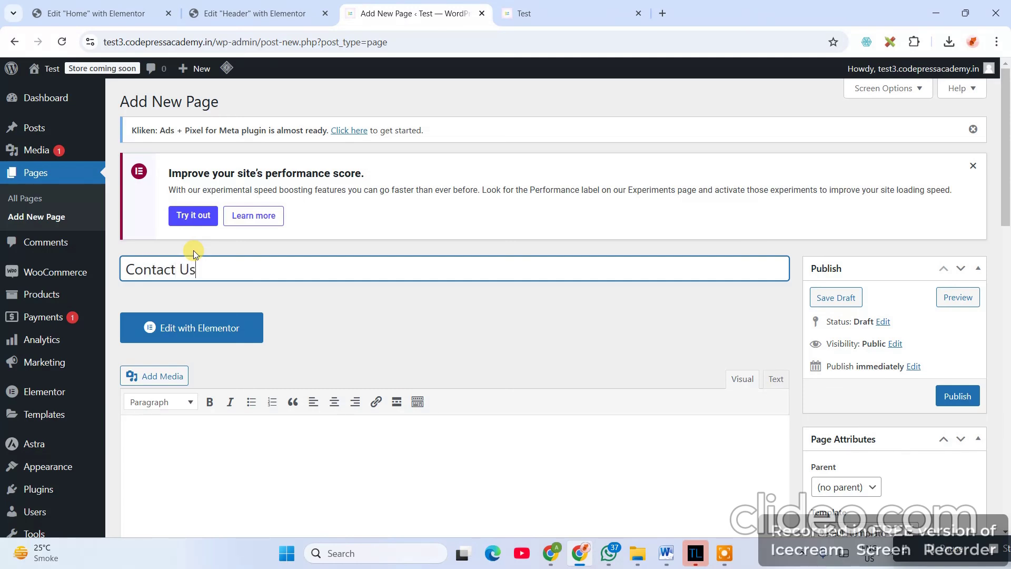
left_click(955, 396)
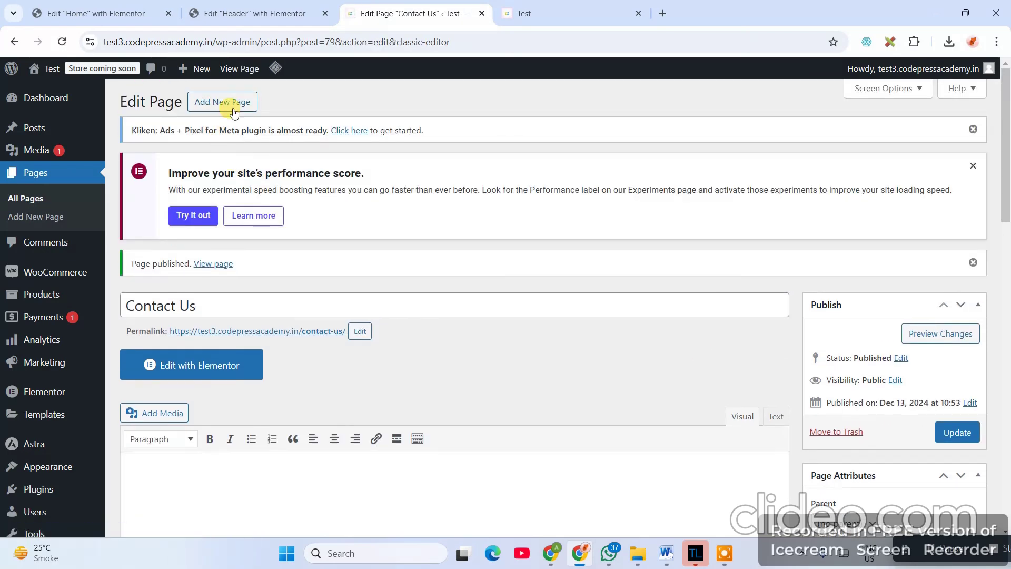
- Publish a 'Services' page, then move back through the open editor tabs
left_click(234, 103)
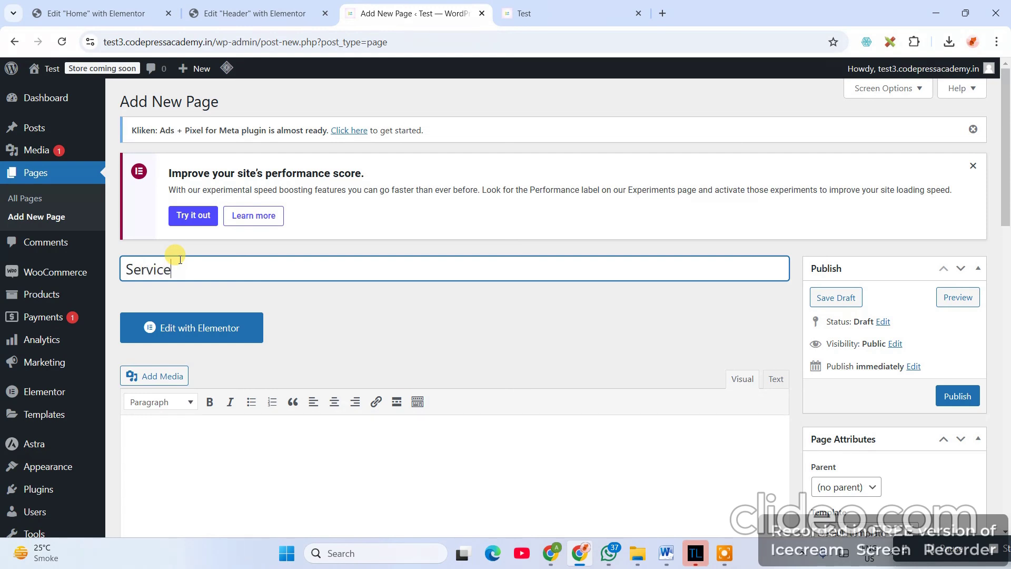
type("Services")
left_click(954, 396)
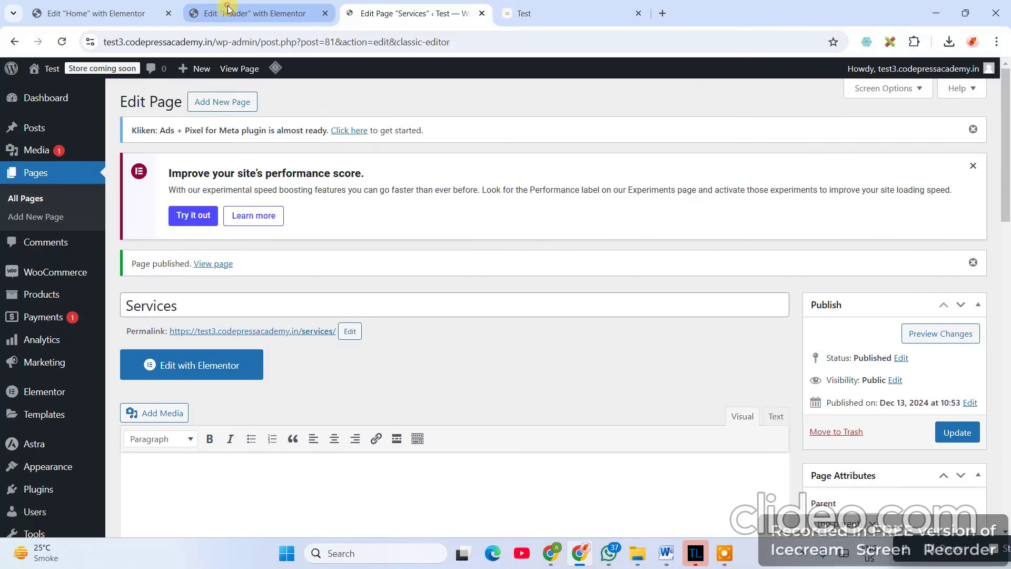
left_click(228, 9)
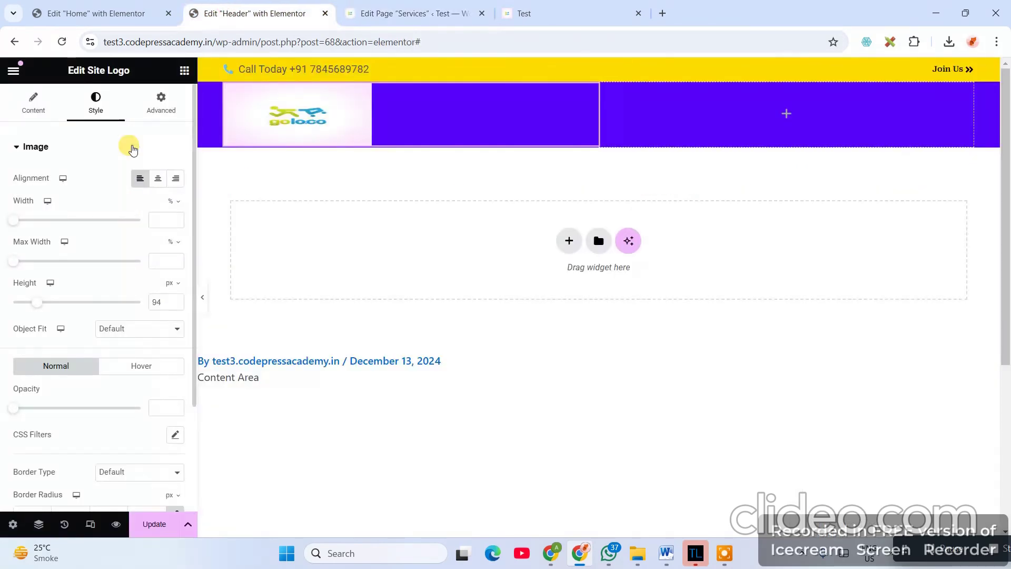
left_click(102, 12)
left_click(253, 14)
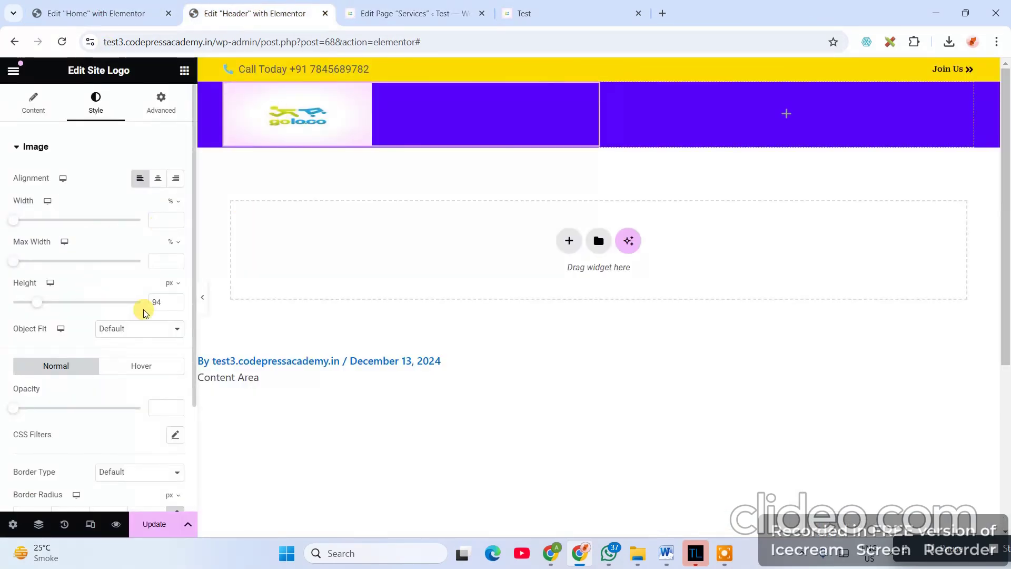
left_click(411, 13)
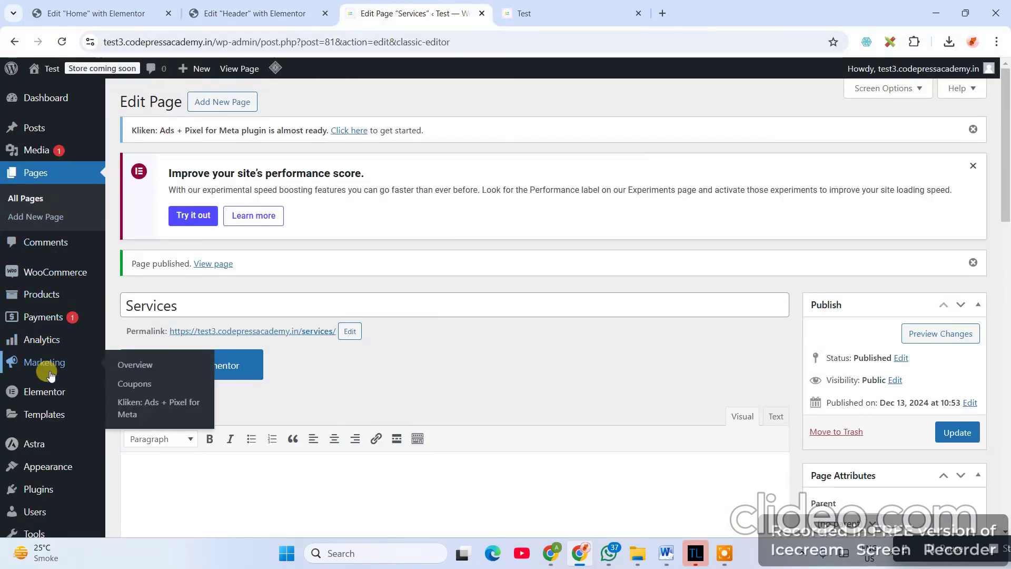
- Add the Services, Contact Us and About Us pages to Main Menu
scroll(45, 357, "down", 2)
mouse_move(68, 384)
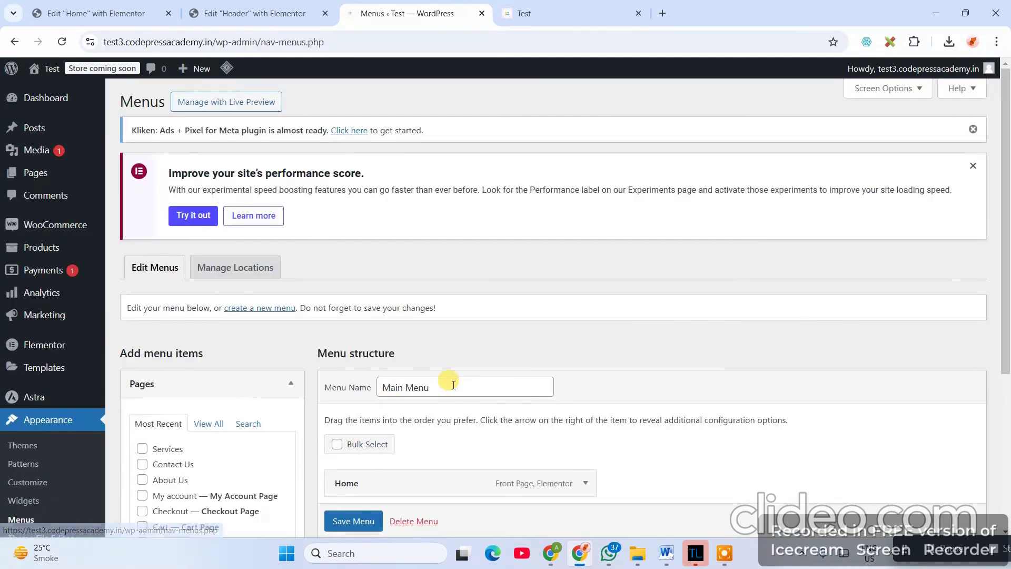
scroll(580, 395, "down", 5)
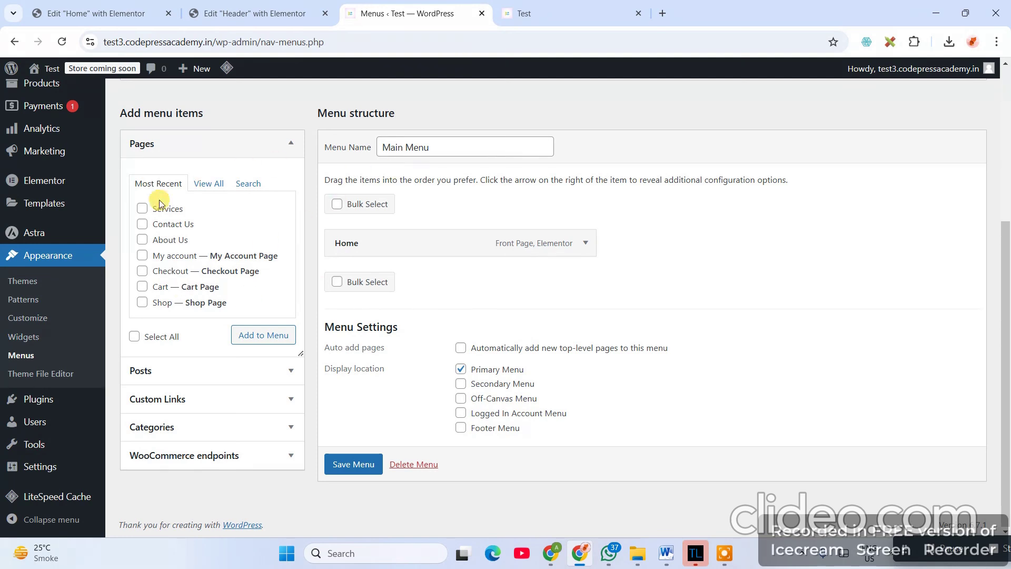
left_click(209, 183)
left_click(141, 211)
left_click(142, 224)
left_click(143, 241)
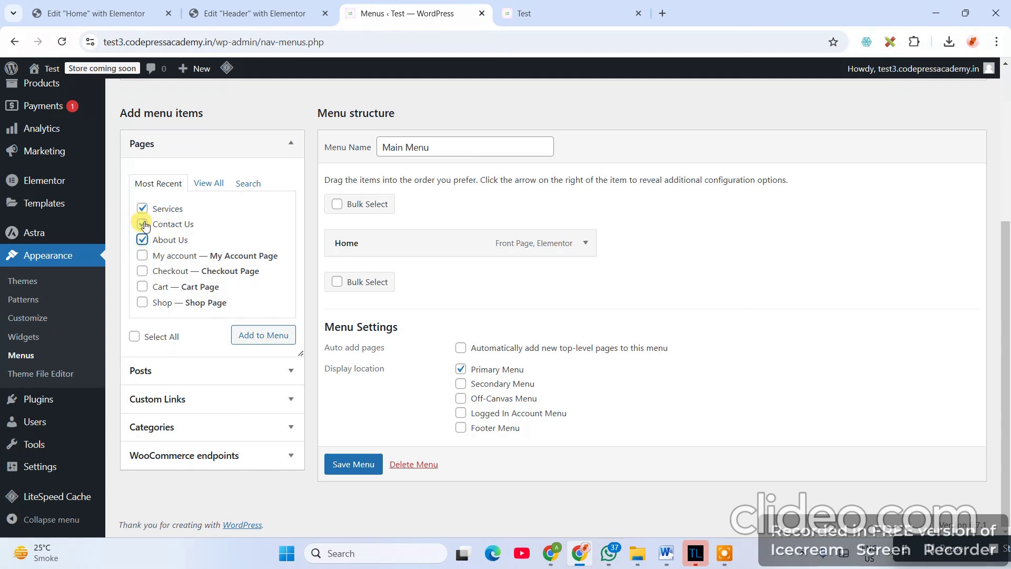
left_click(262, 337)
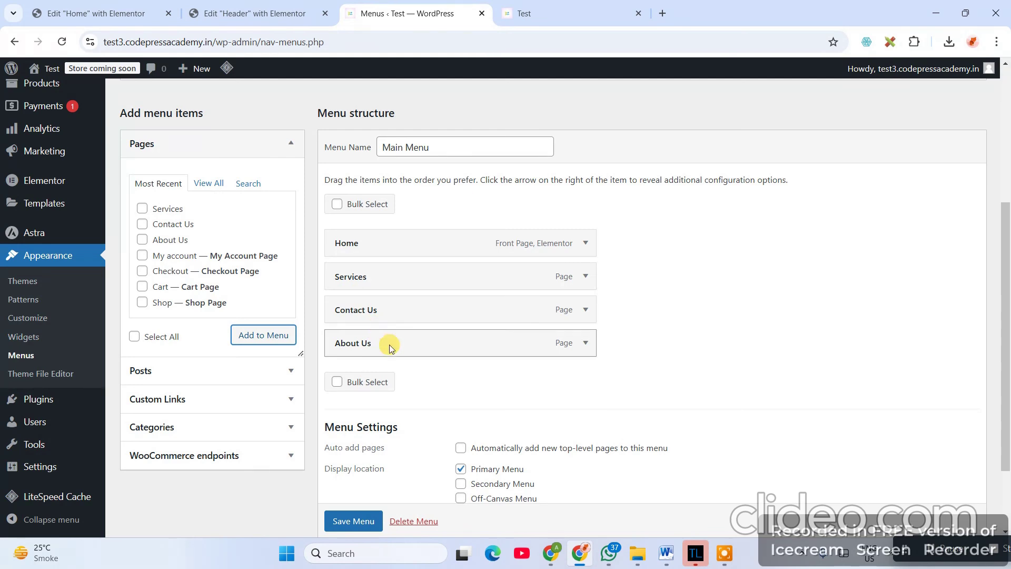
- Move About Us above Contact Us and save Main Menu
left_click_drag(390, 345, 390, 306)
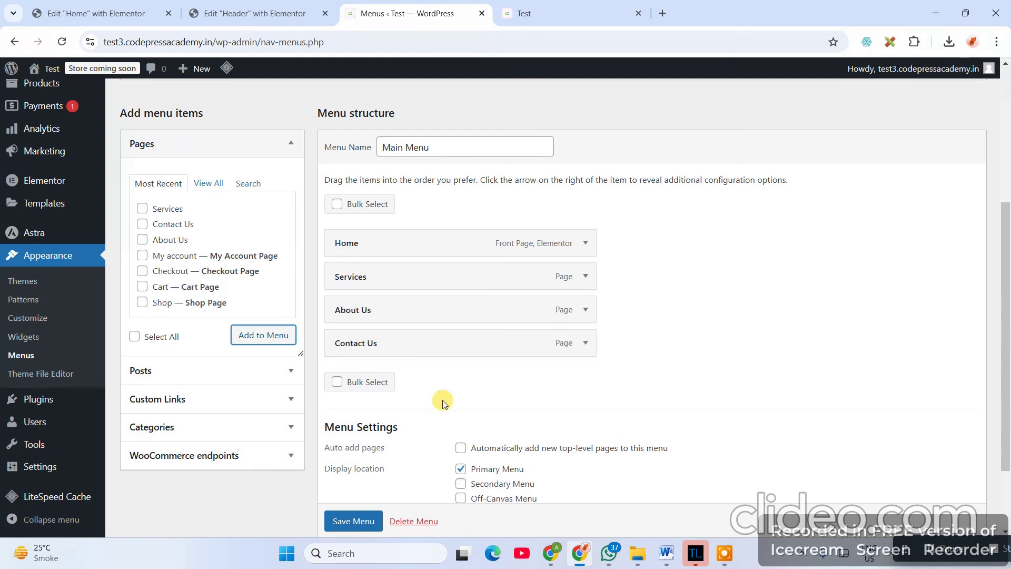
scroll(503, 447, "down", 2)
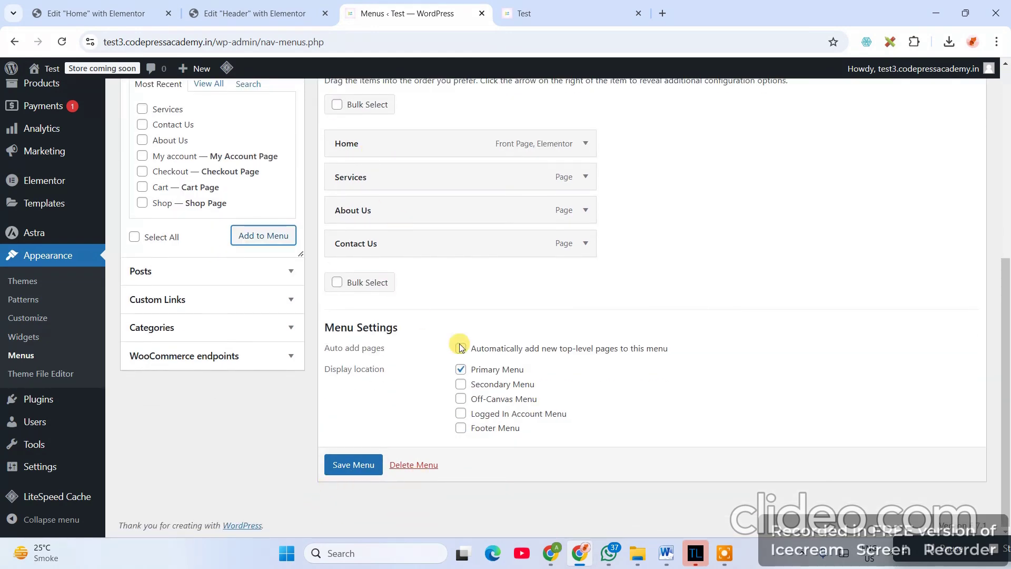
scroll(459, 348, "up", 3)
scroll(510, 441, "down", 3)
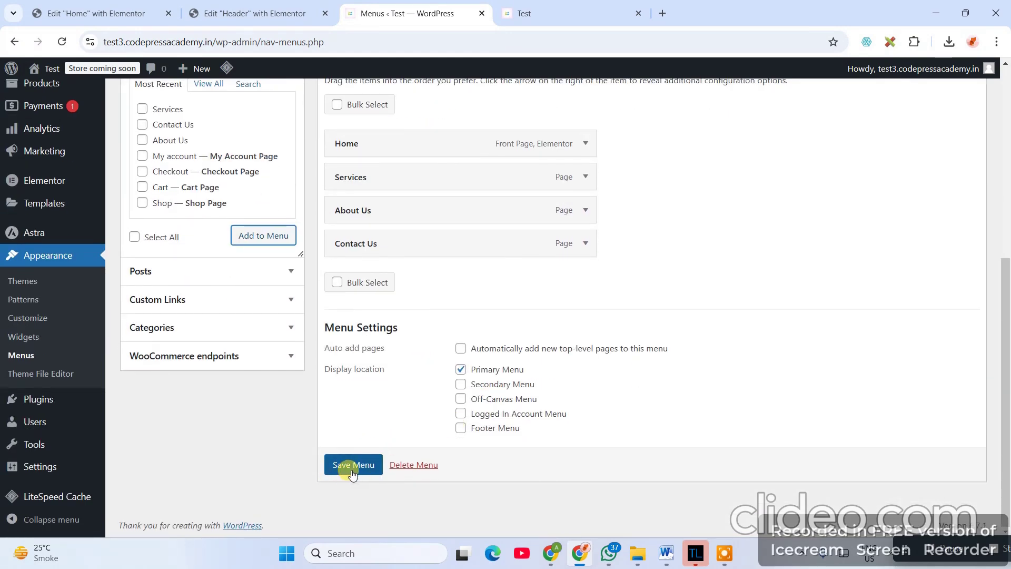
left_click(367, 470)
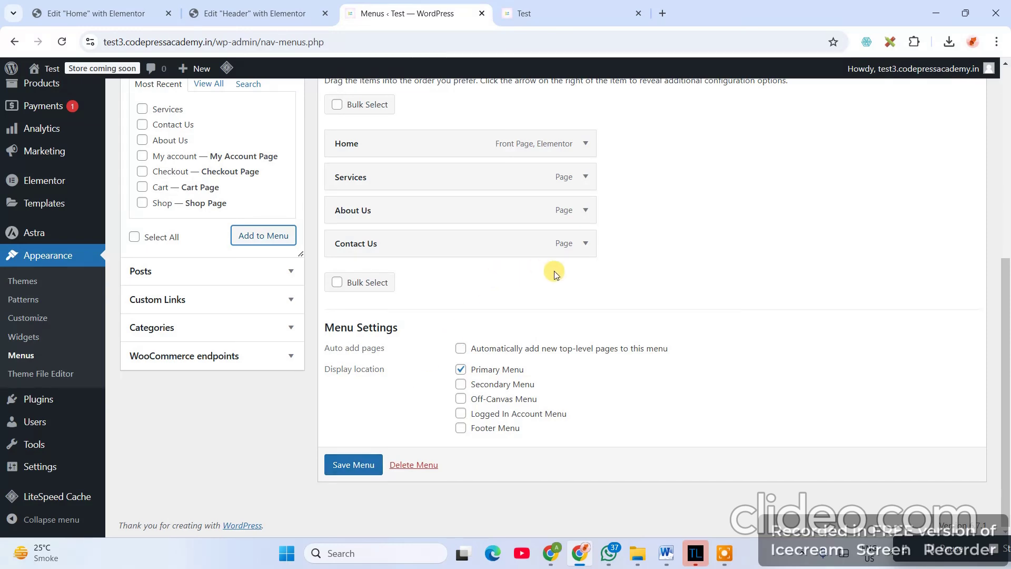
scroll(558, 232, "up", 1)
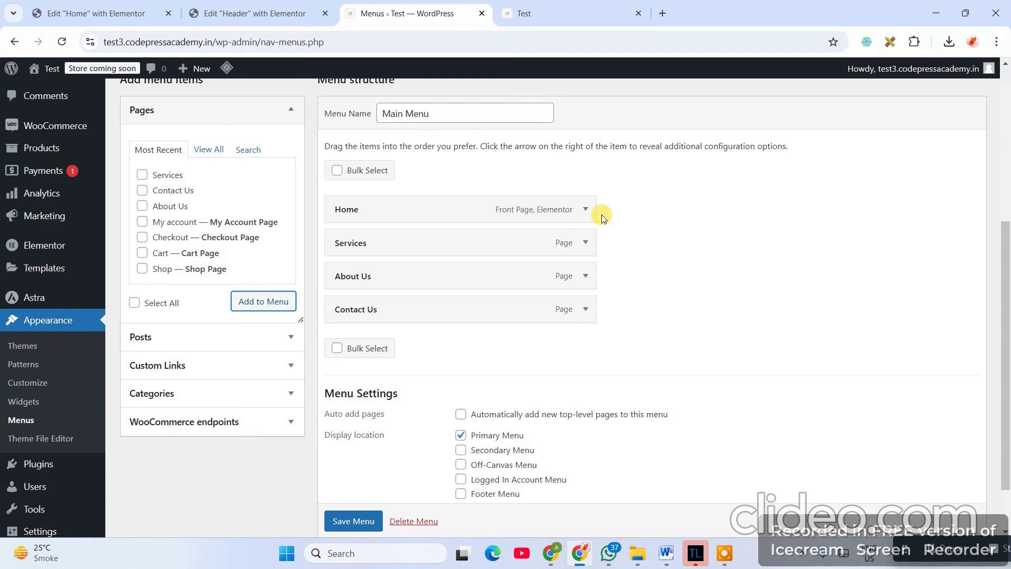
- Fill in a custom link with URL '#' and text 'Join', then save Main Menu without adding it
left_click(184, 365)
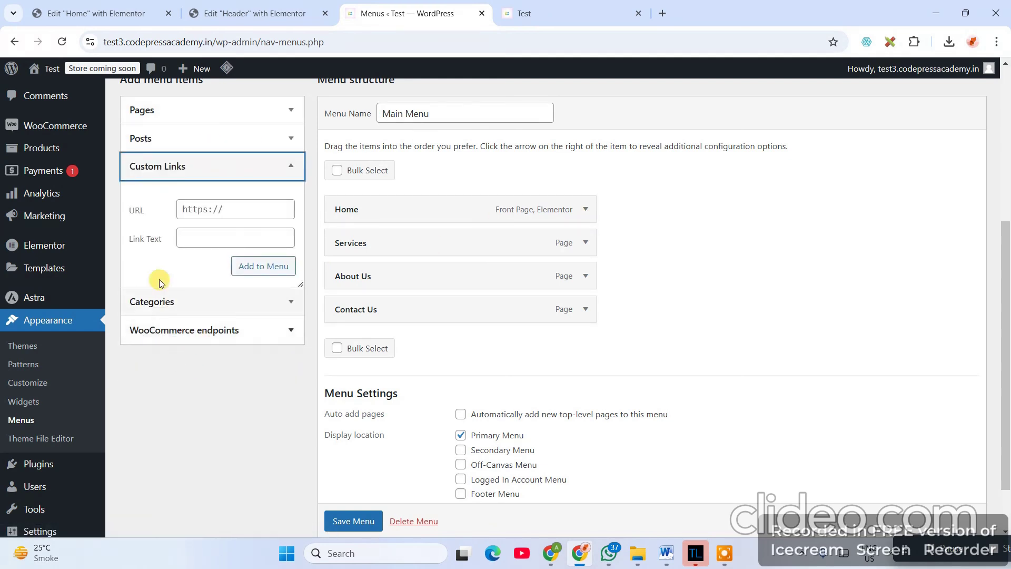
left_click(230, 214)
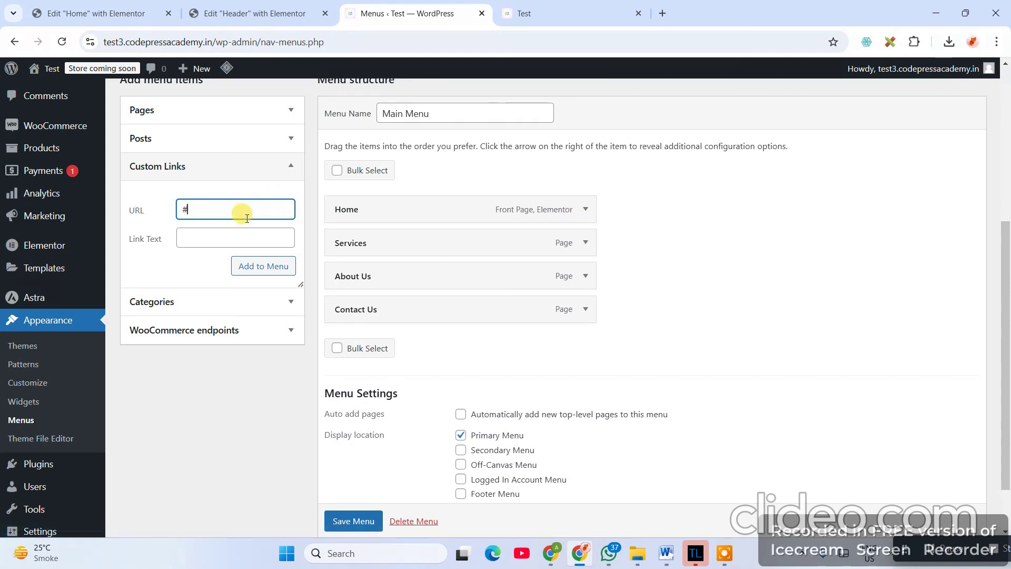
left_click(231, 246)
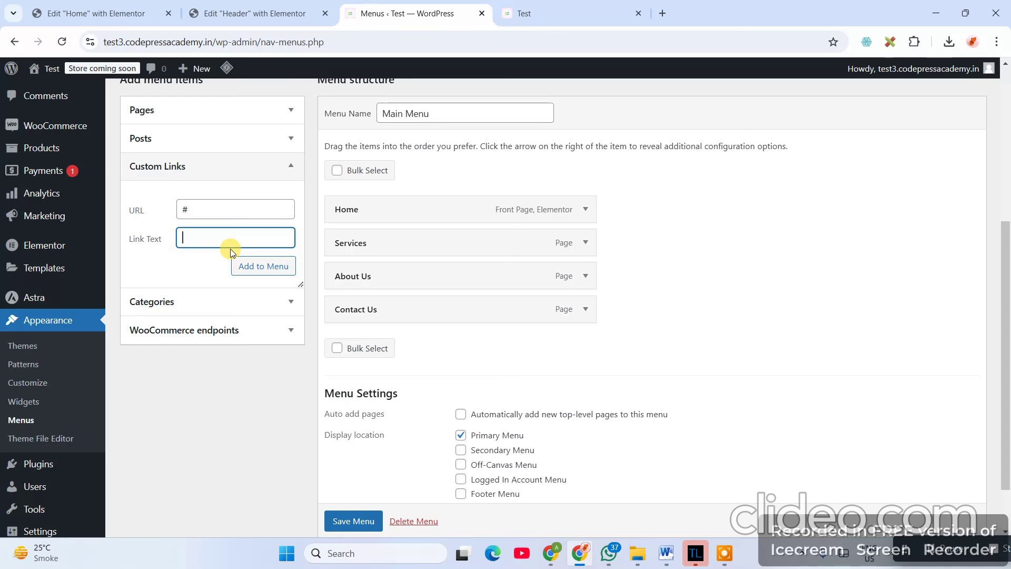
type("Join")
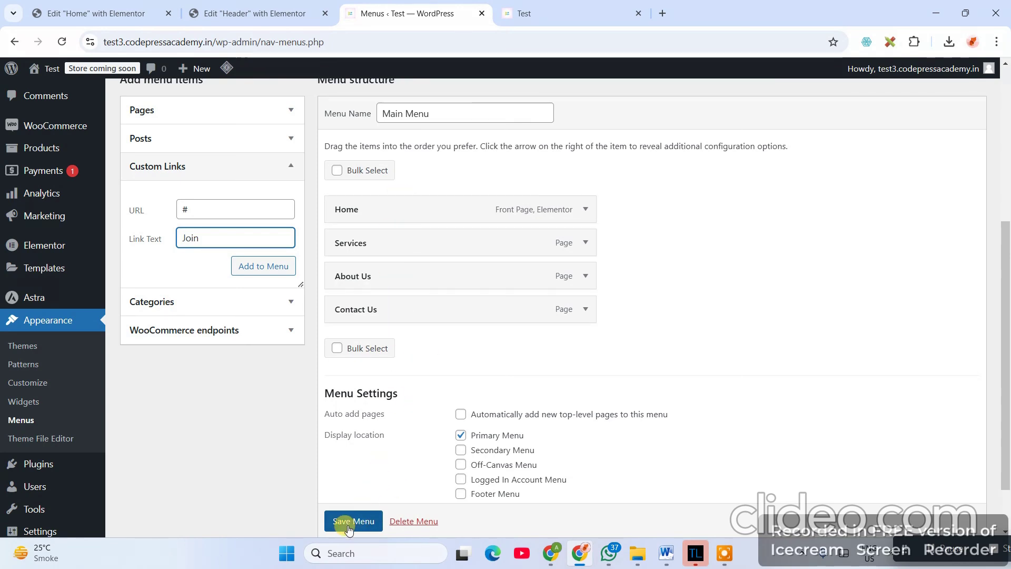
scroll(351, 526, "down", 1)
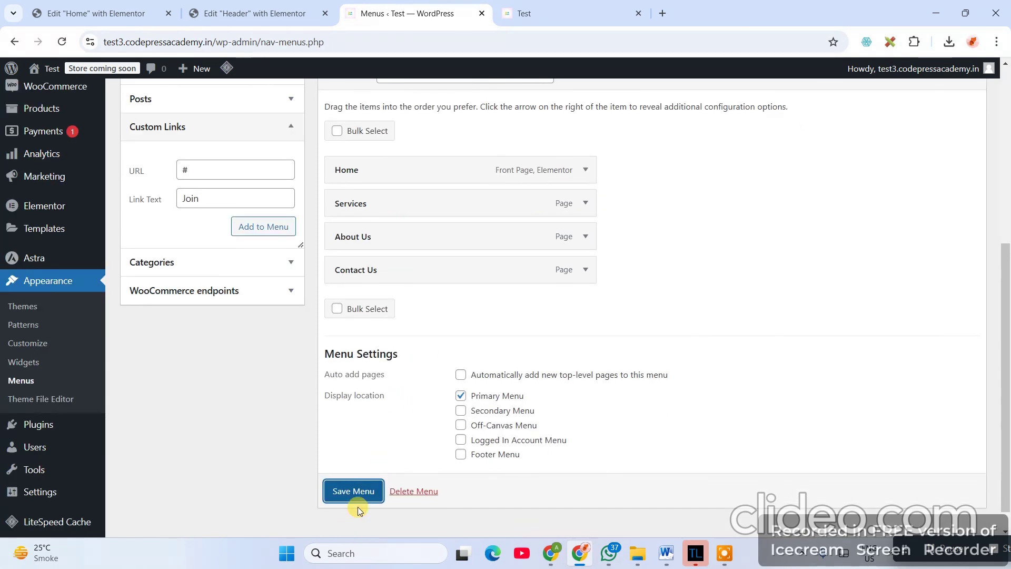
left_click(361, 487)
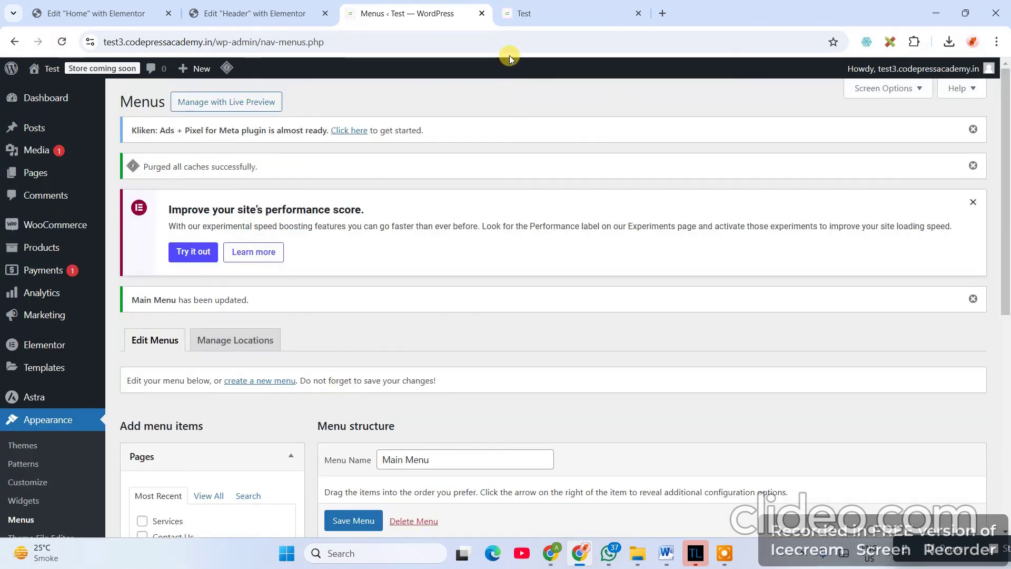
- Purge all LiteSpeed caches from the live front page, reload it, and return to the Header editor
left_click(521, 12)
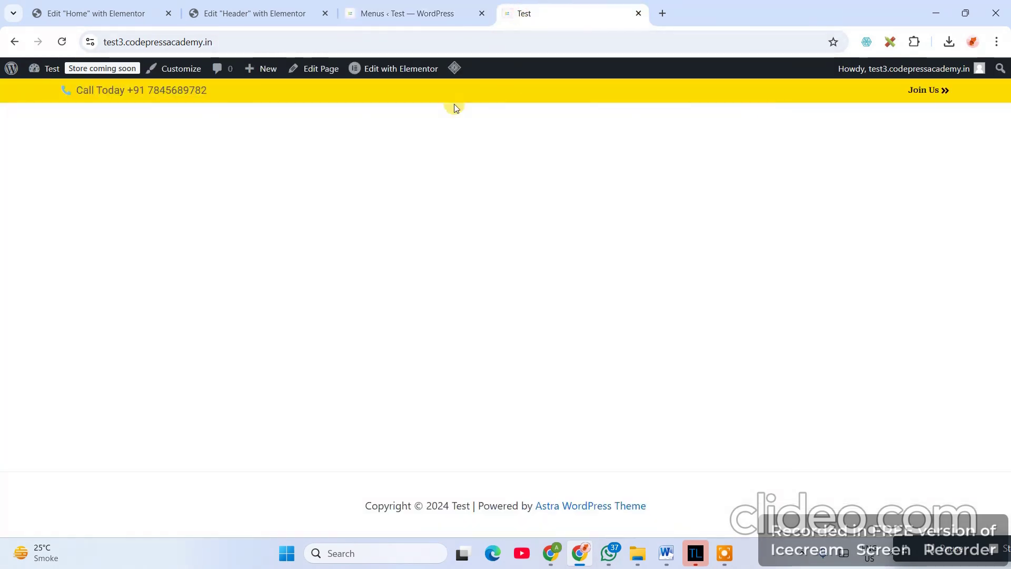
left_click(266, 41)
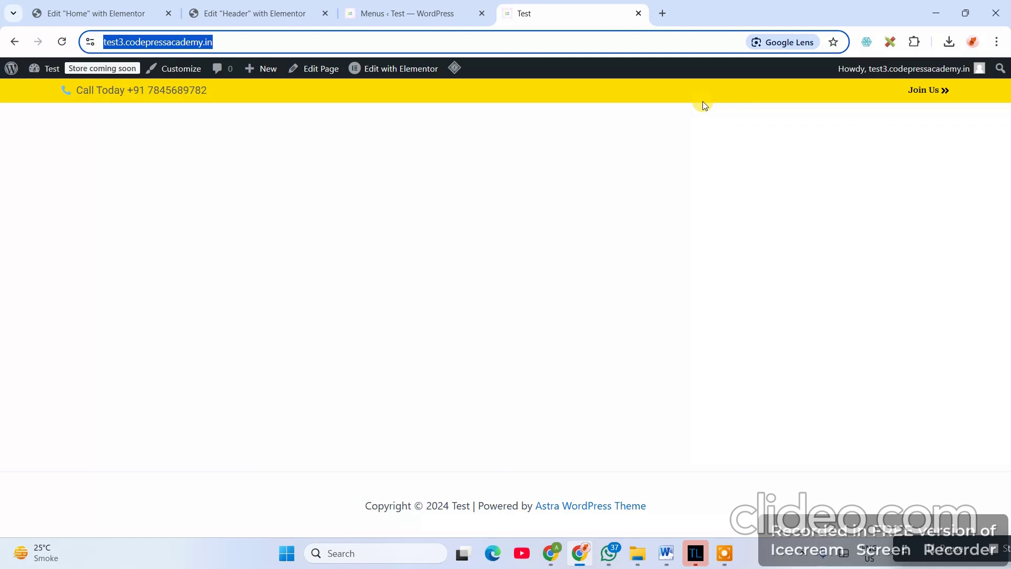
mouse_move(454, 68)
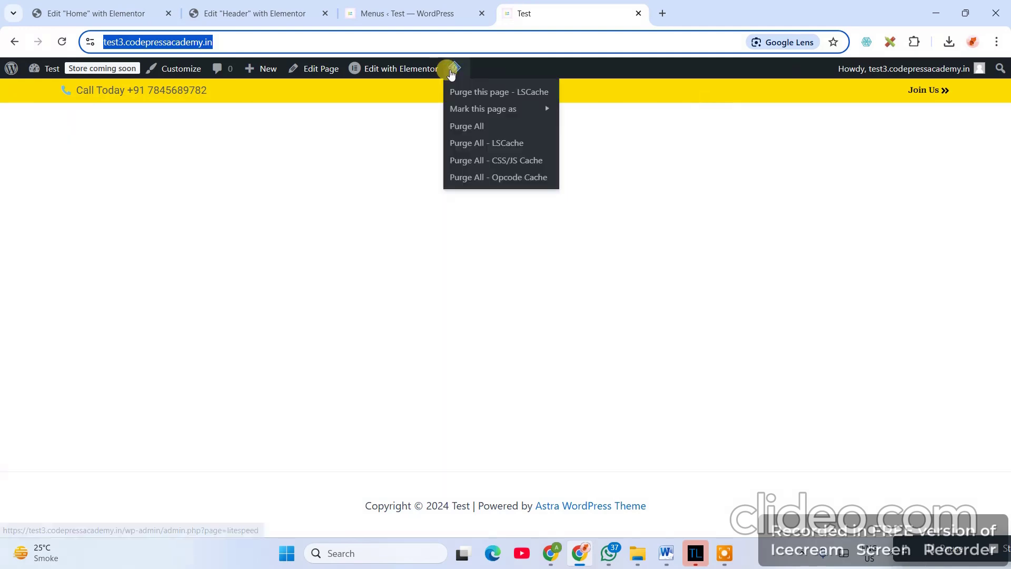
left_click(466, 128)
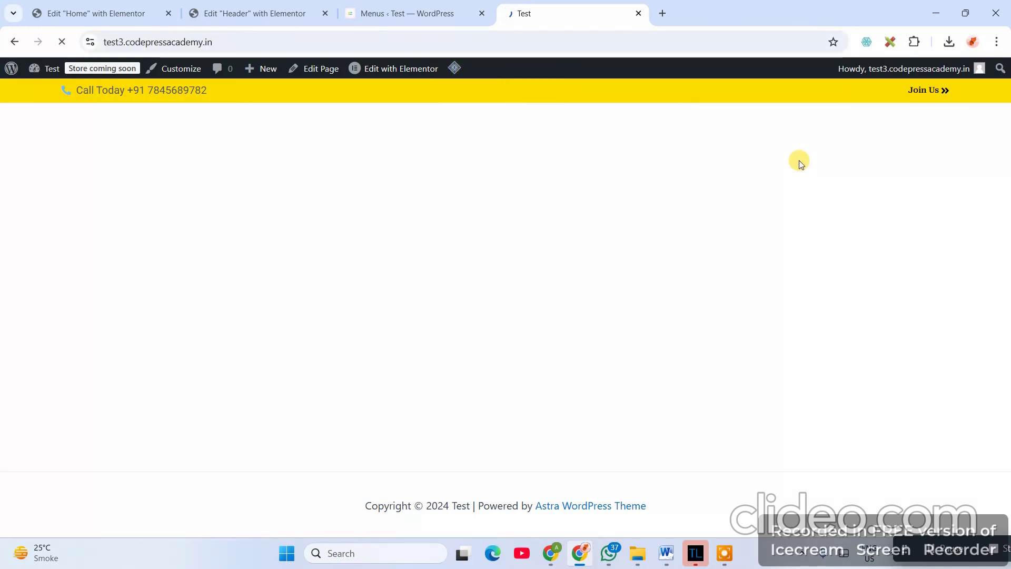
left_click(277, 42)
key("Return")
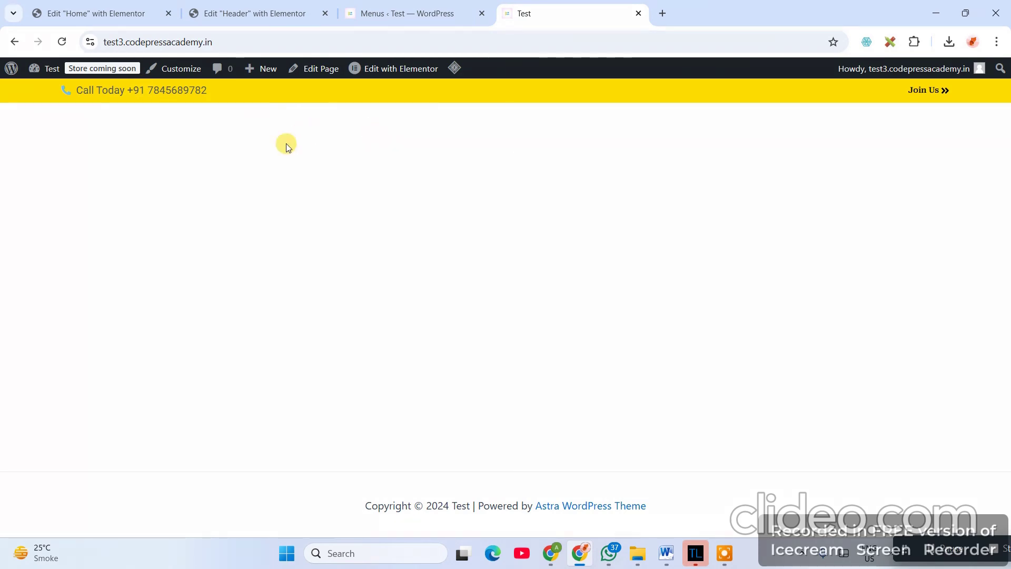
left_click(410, 9)
left_click(229, 14)
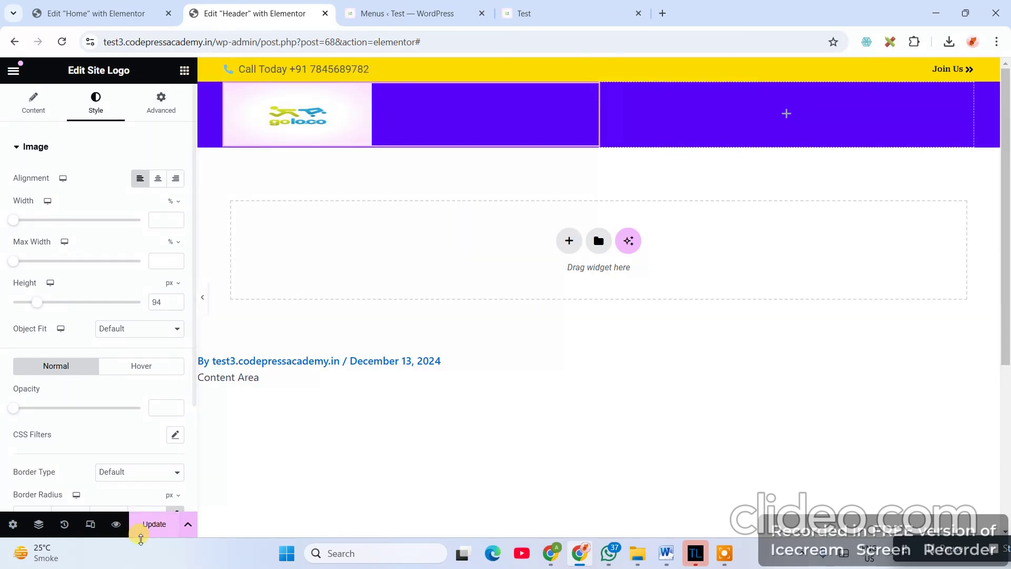
- Reload the Header editor and search the widgets for 'nav'
key("F5")
left_click(562, 124)
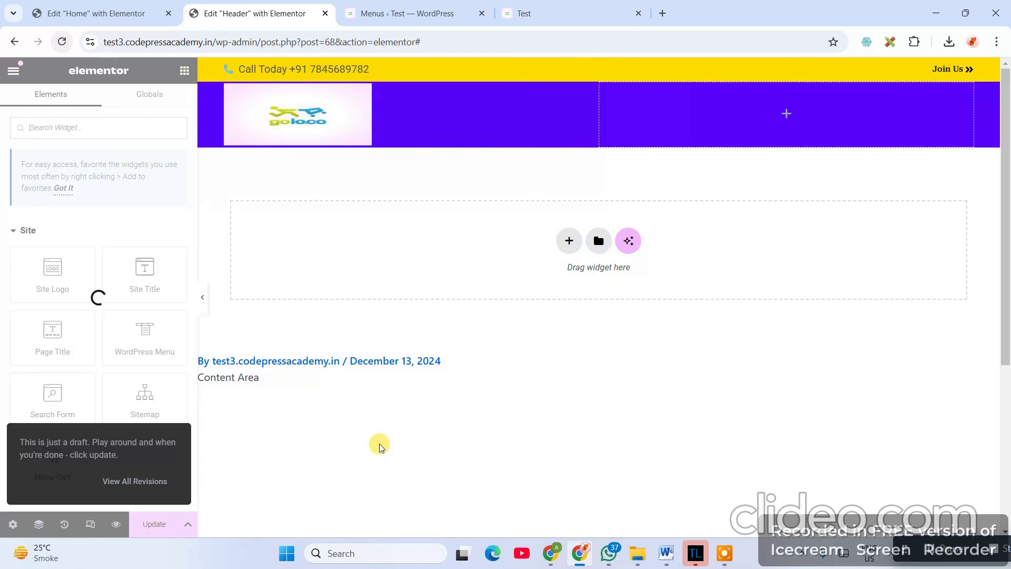
left_click(104, 130)
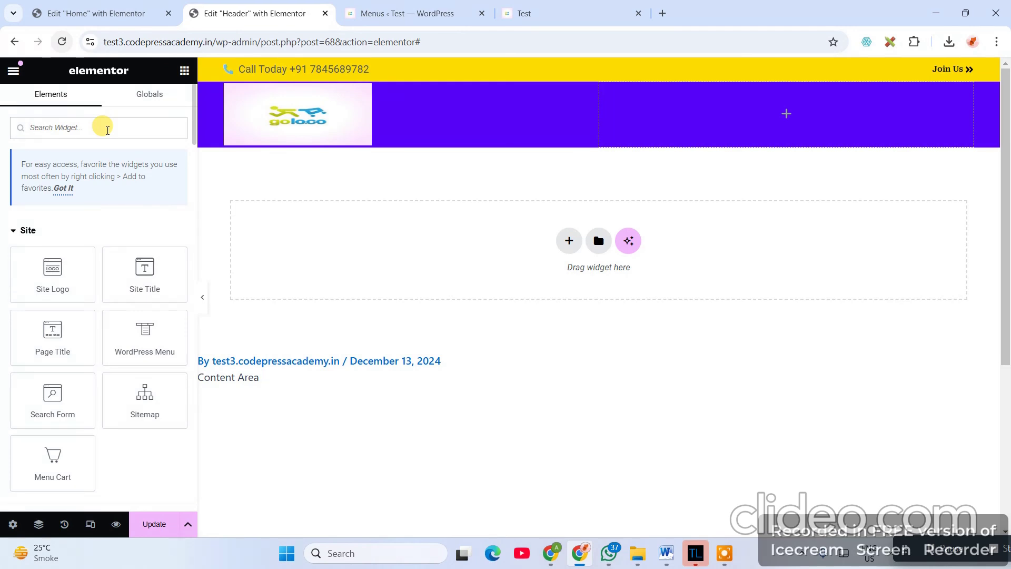
type("nav")
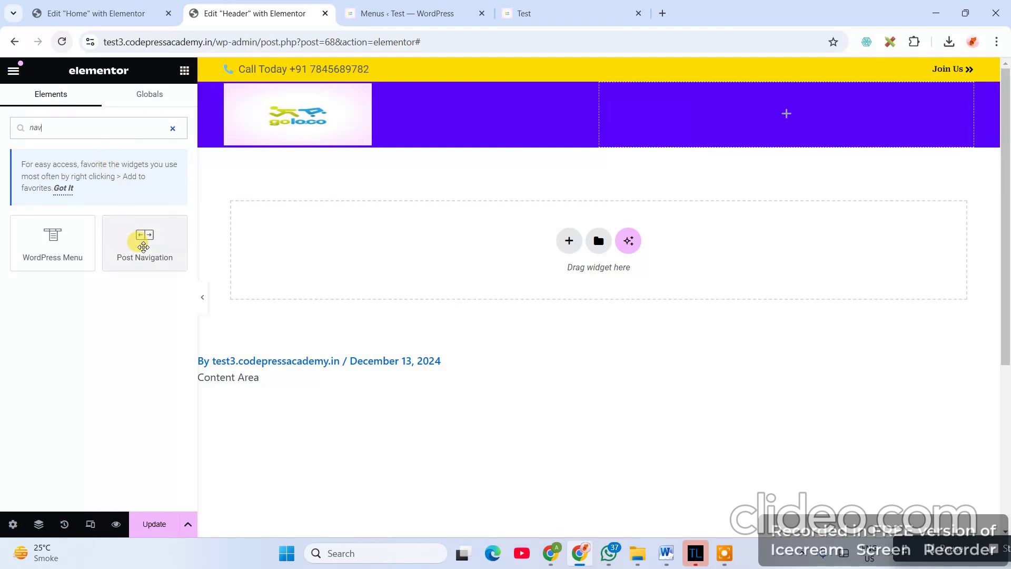
- Drop a WordPress Menu widget into the right column, centre it vertically and right-align its links
left_click_drag(62, 249, 783, 108)
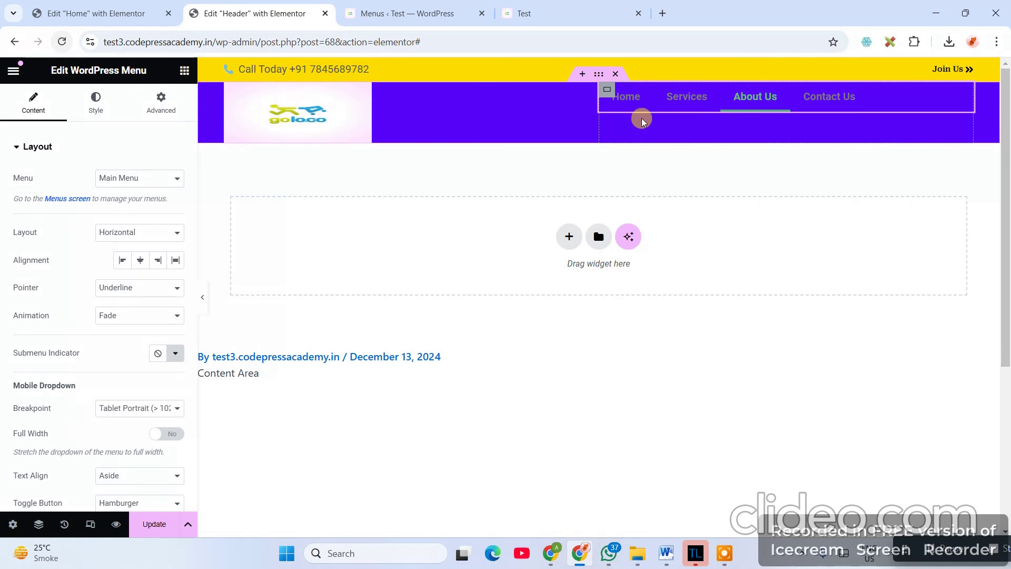
left_click(607, 89)
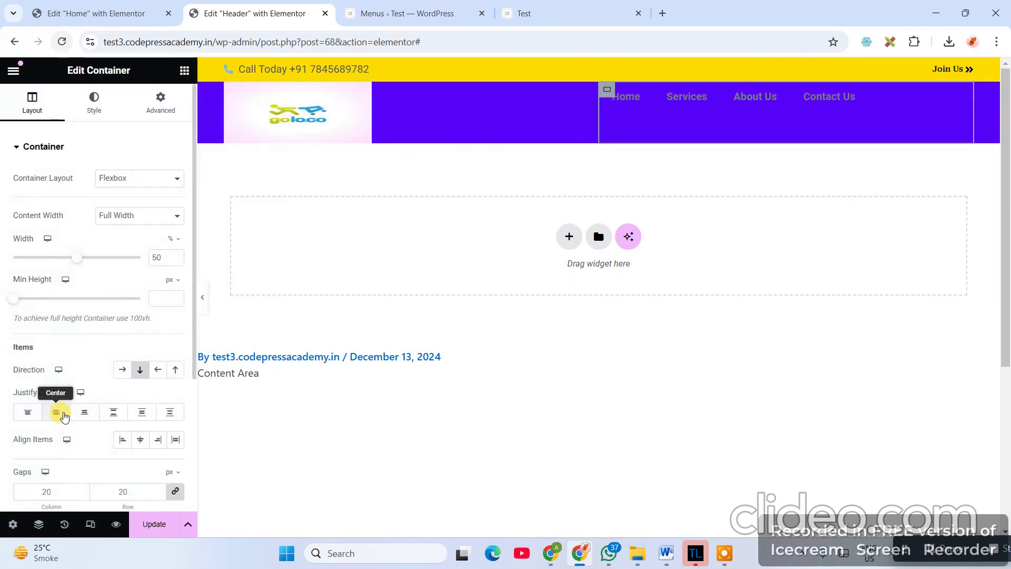
left_click(60, 415)
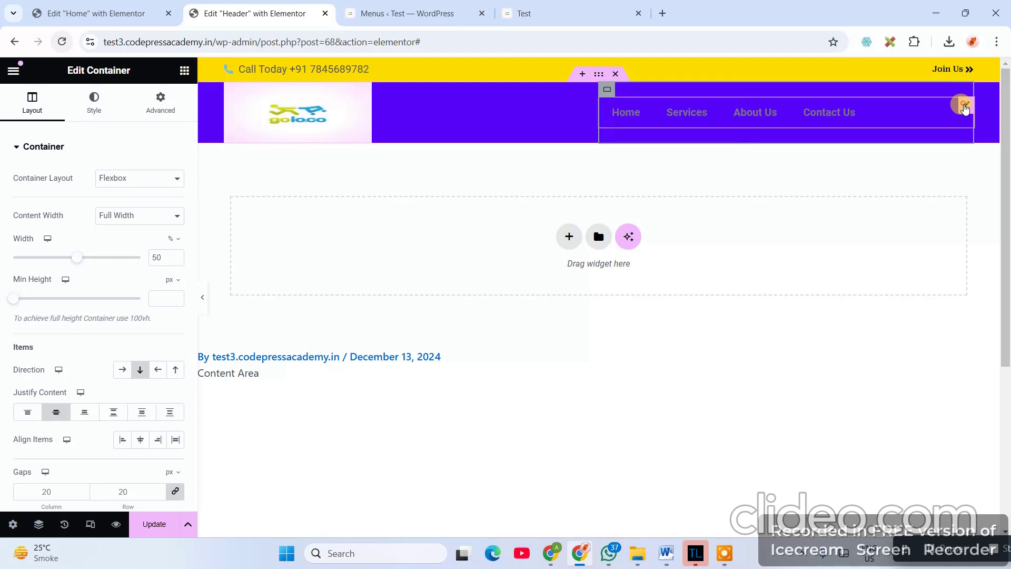
left_click(959, 104)
left_click(158, 260)
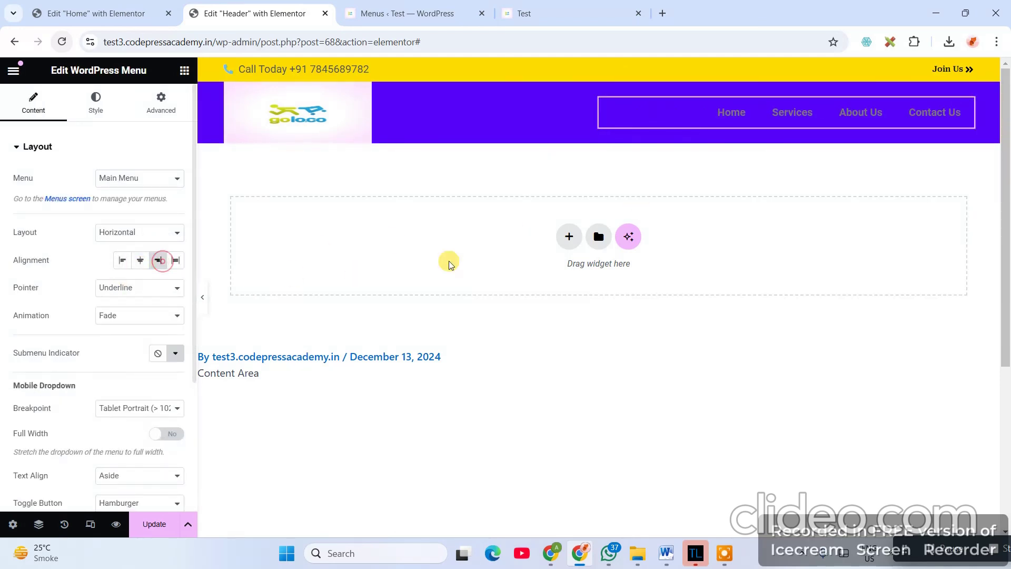
left_click(95, 104)
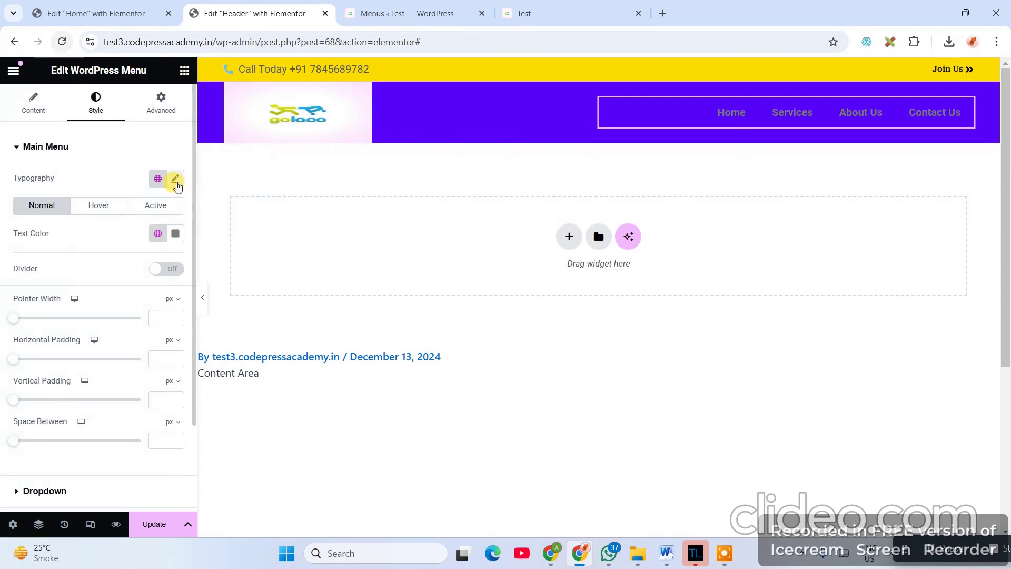
- Set the menu font to Roboto Serif with a font size of 1.3 em
left_click(175, 179)
left_click(133, 243)
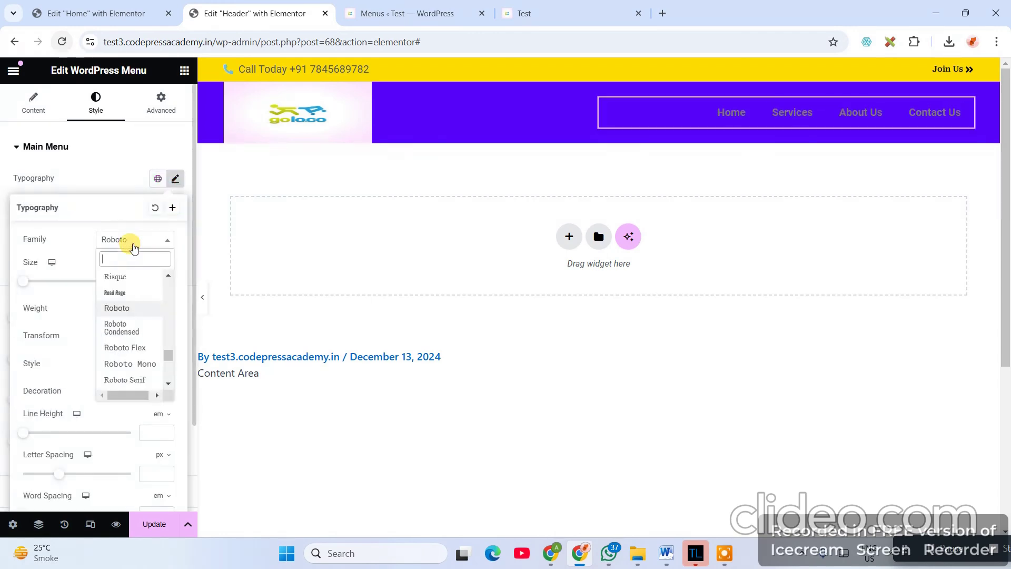
type("roboto")
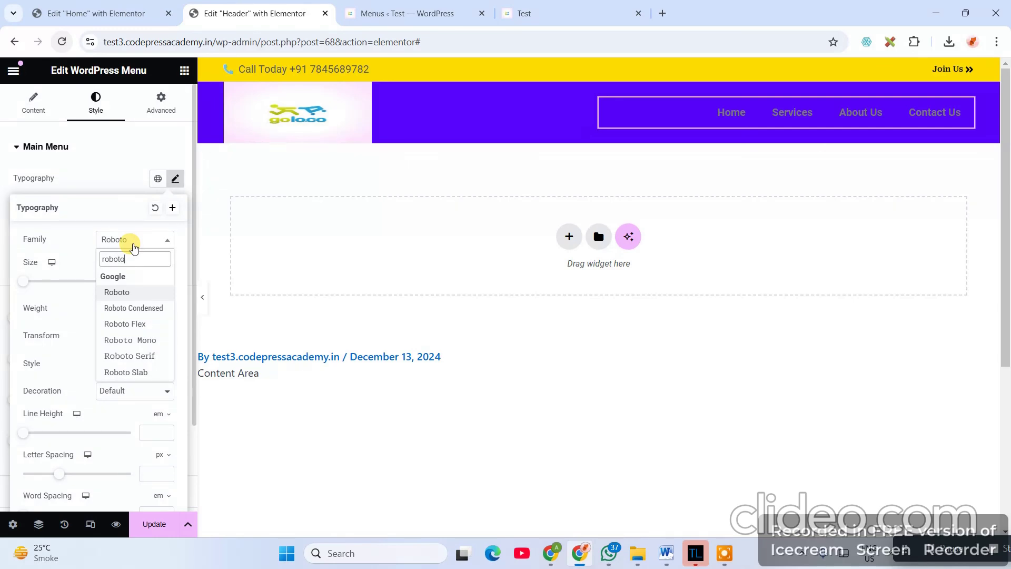
left_click(129, 356)
left_click(157, 276)
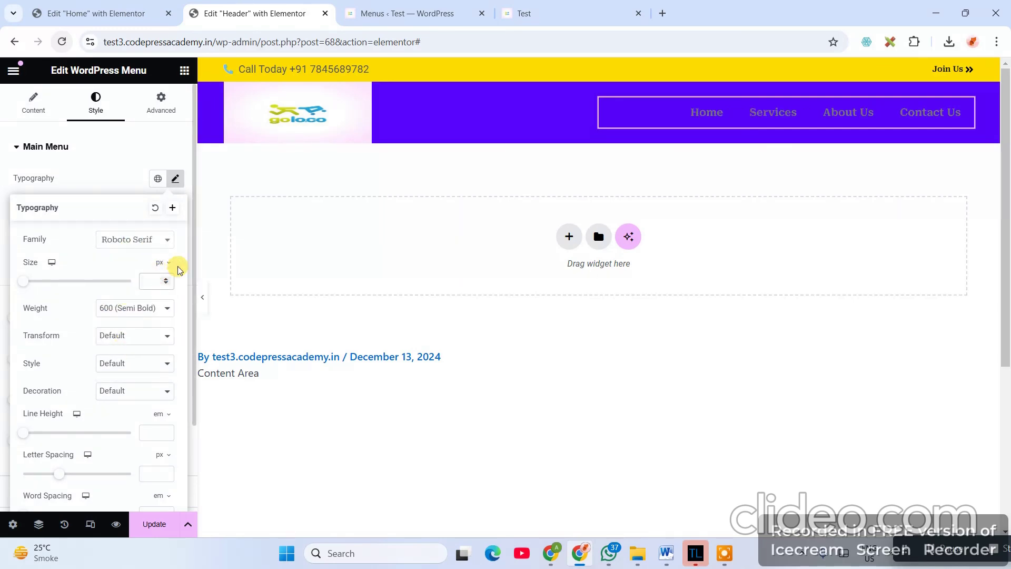
left_click(161, 262)
left_click(158, 282)
type("12")
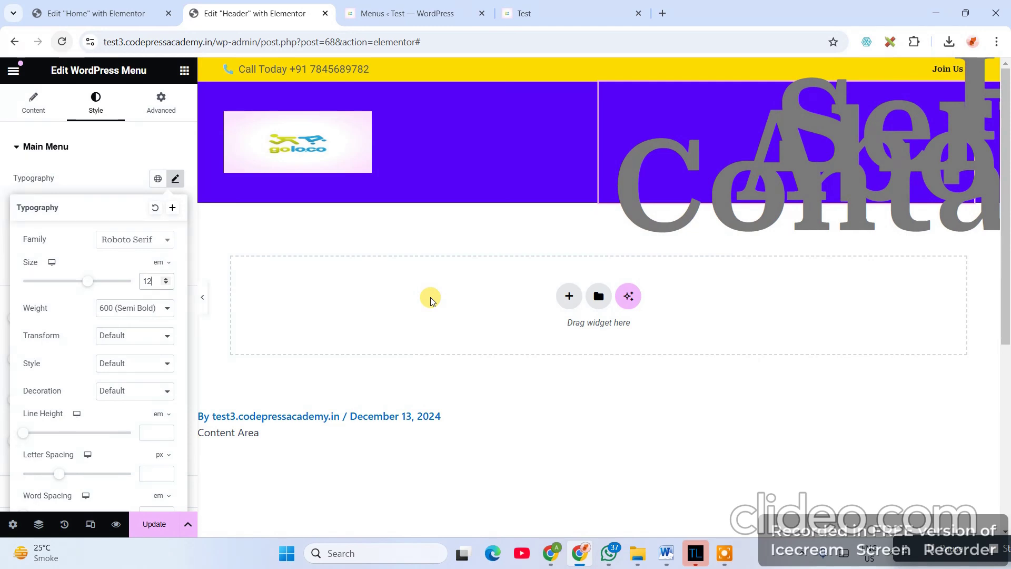
key("BackSpace")
key("BackSpace")
type("2")
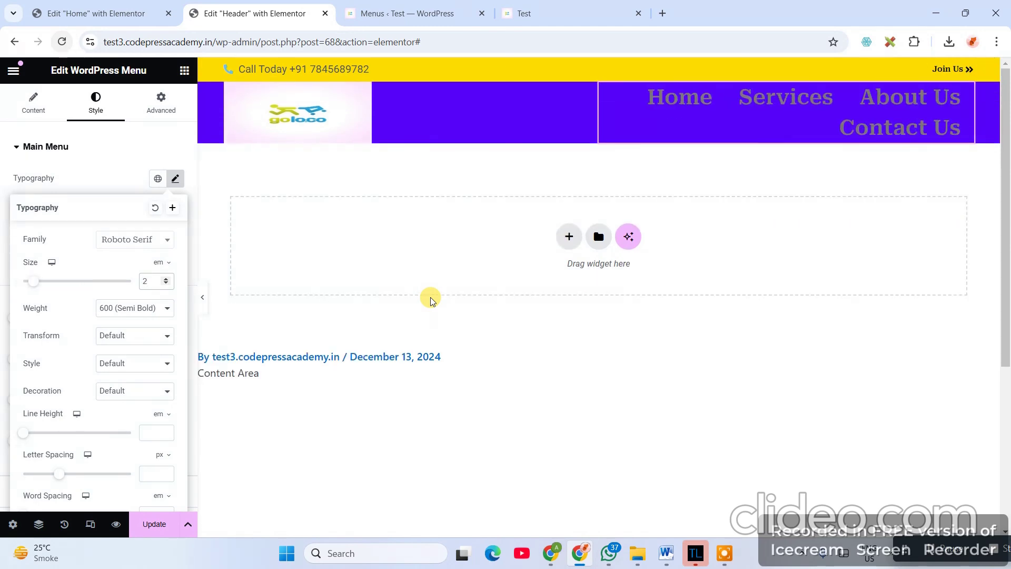
key("BackSpace")
type("1.3")
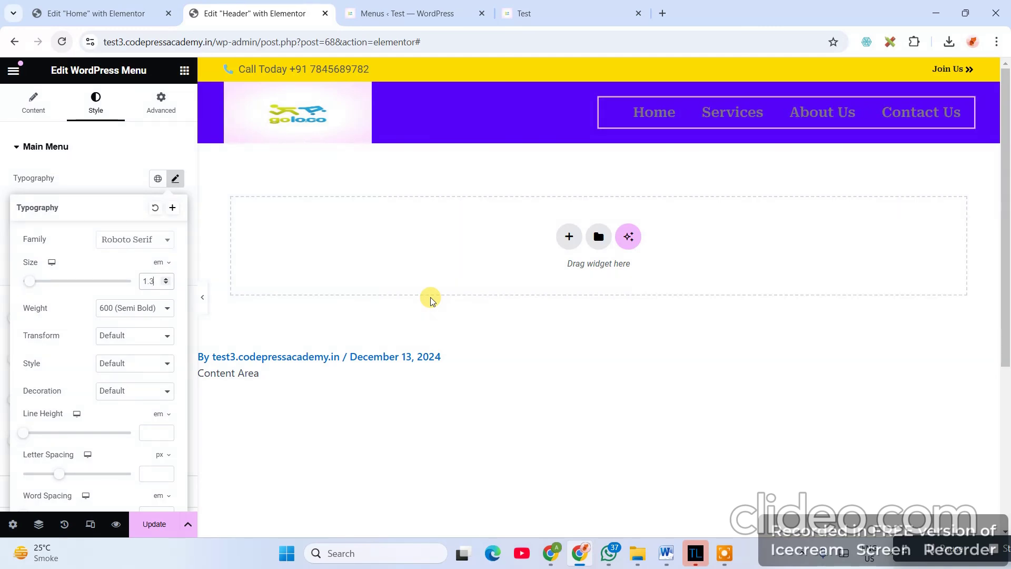
- Set menu letter and word spacing to 0.1 and change the font size to 1.2 em
scroll(142, 375, "down", 2)
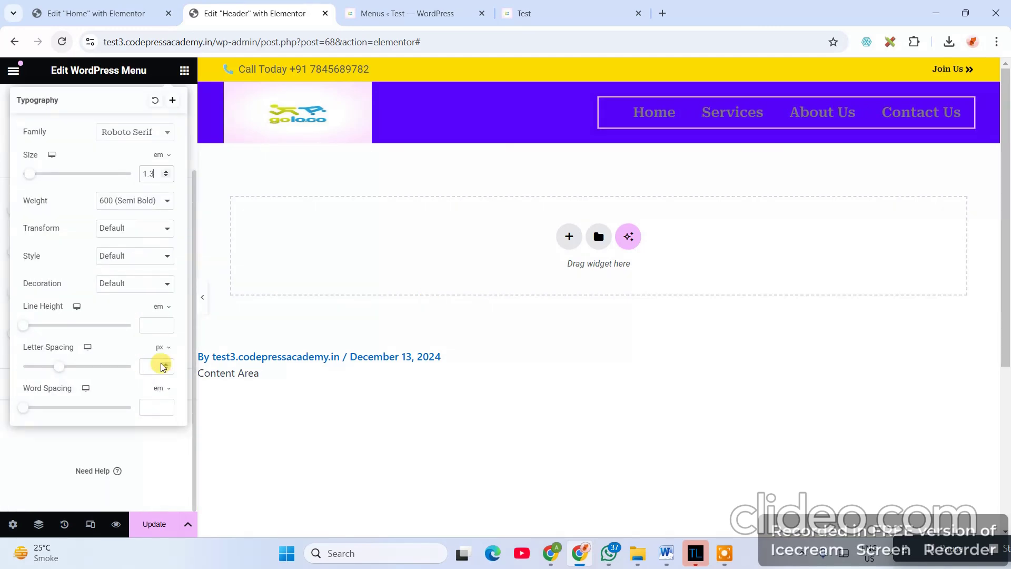
left_click(167, 363)
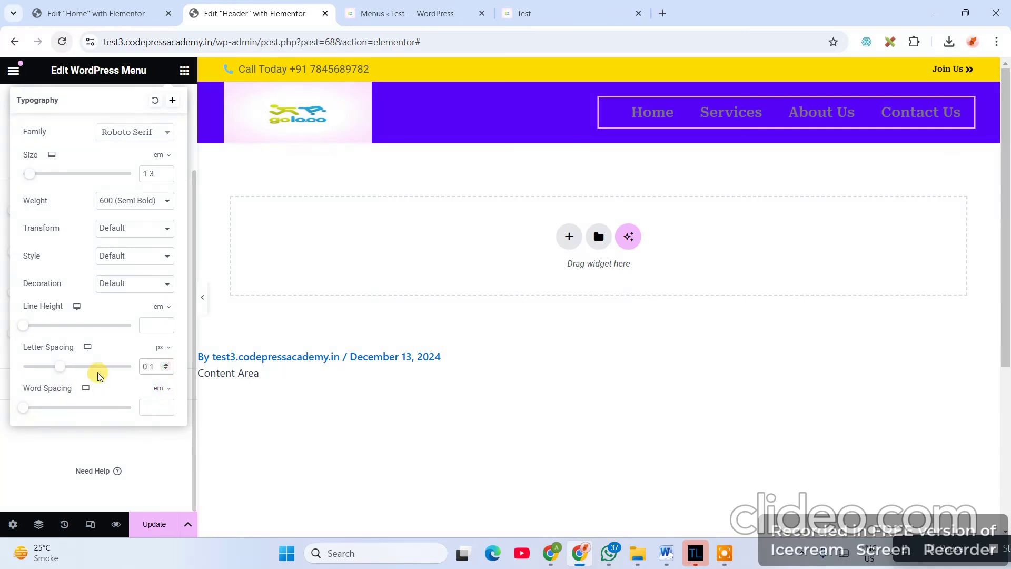
left_click(165, 403)
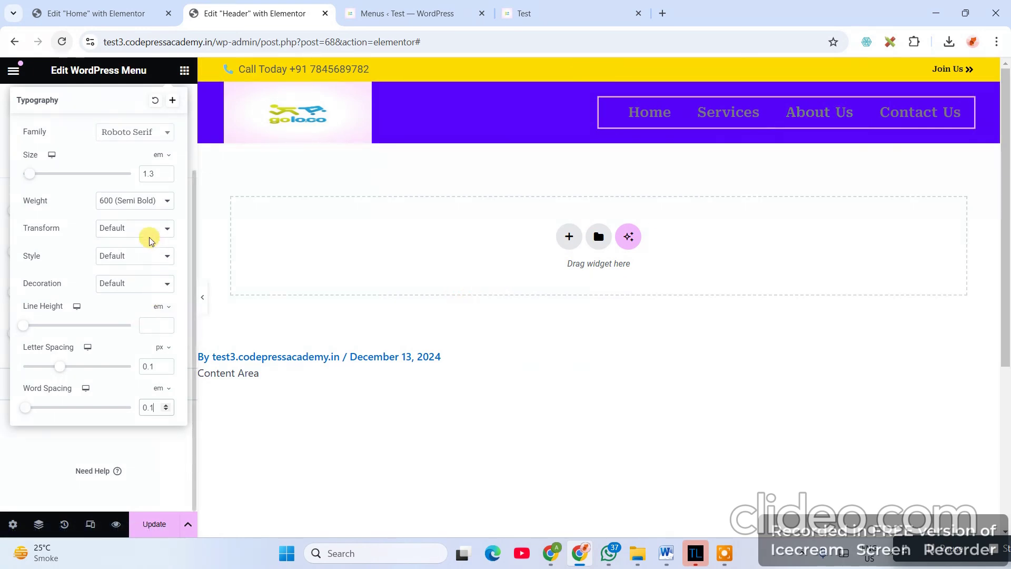
double_click(150, 173)
type("1.2")
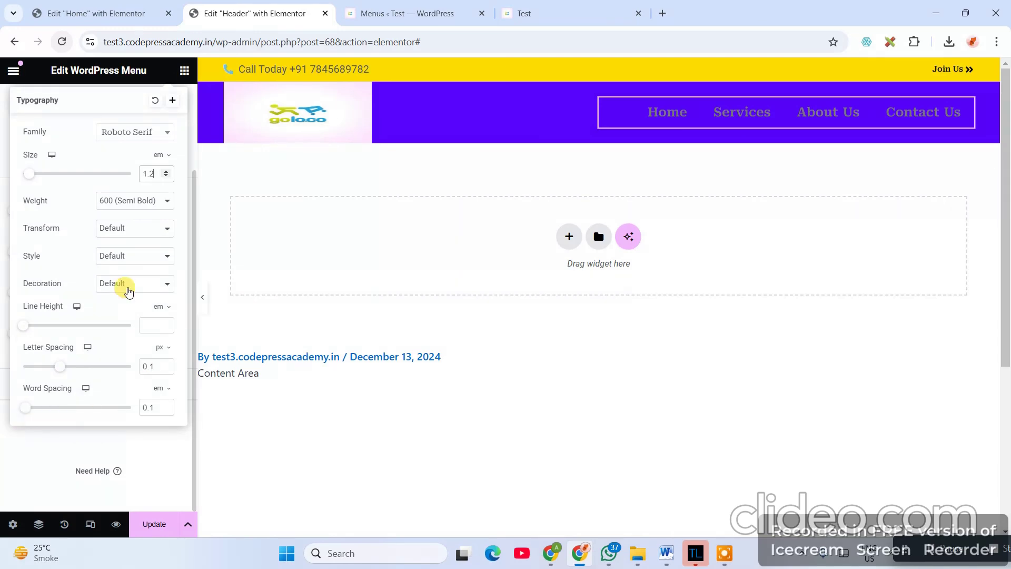
scroll(129, 287, "up", 2)
left_click(175, 183)
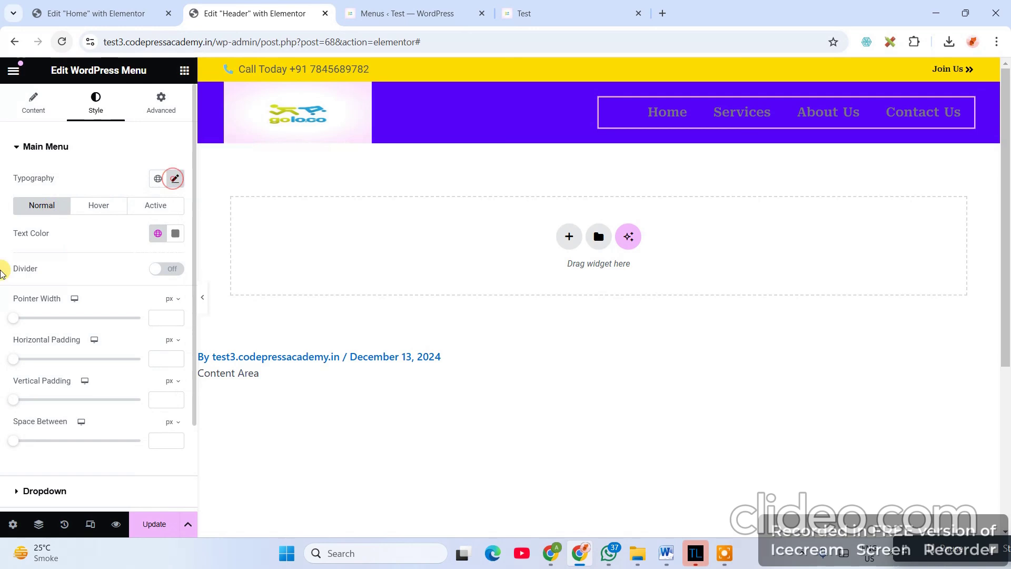
- Try spacing between menu items, reset it to 0, and set the font size to 1.1 em
scroll(105, 379, "down", 2)
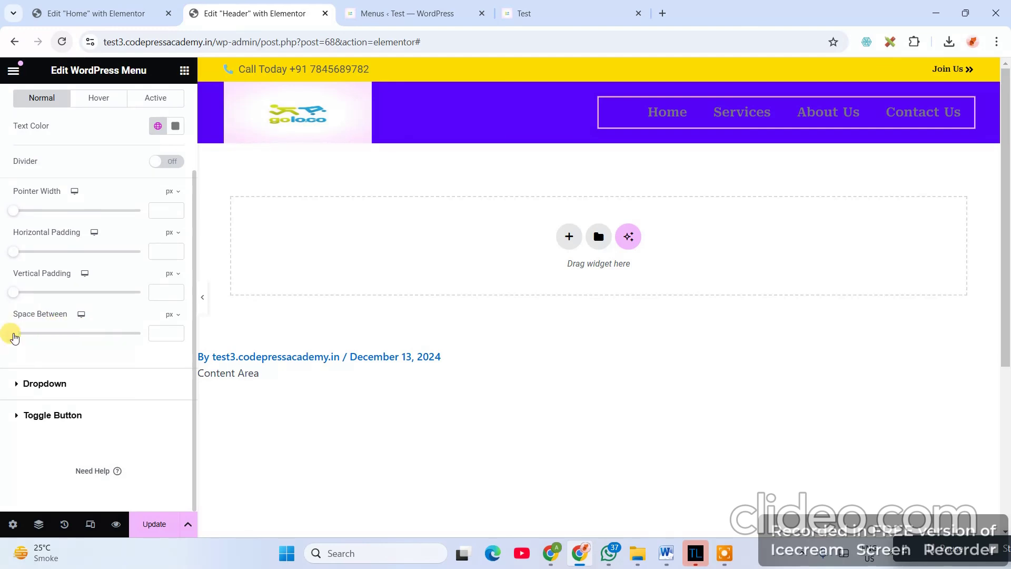
mouse_move(14, 335)
left_mouse_down()
mouse_move(77, 334)
mouse_move(13, 333)
left_mouse_up()
scroll(147, 352, "up", 2)
left_click(176, 179)
left_click(156, 280)
type("1.1")
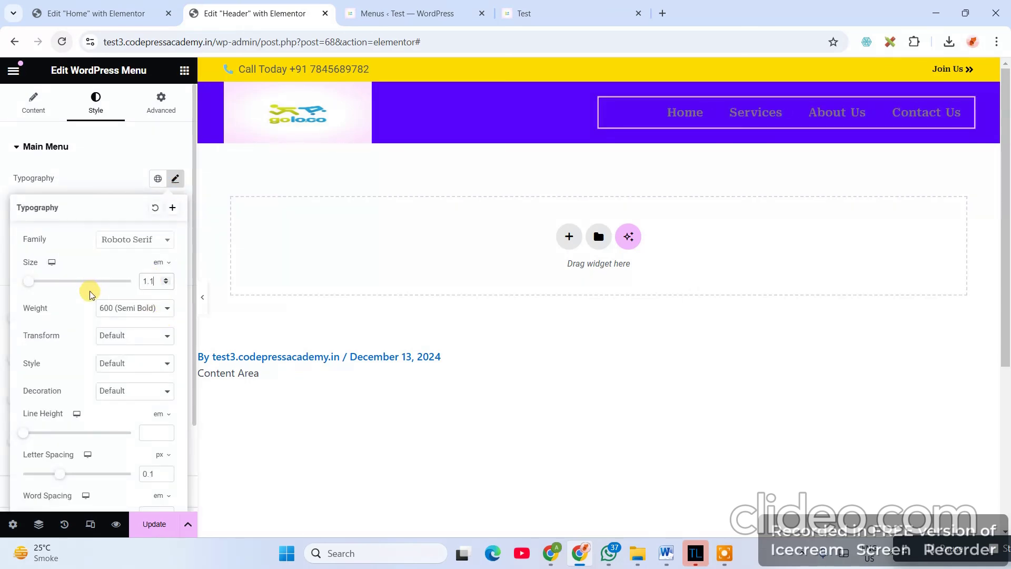
- Set the menu font weight to 700 (Bold) and update the header
left_click(151, 308)
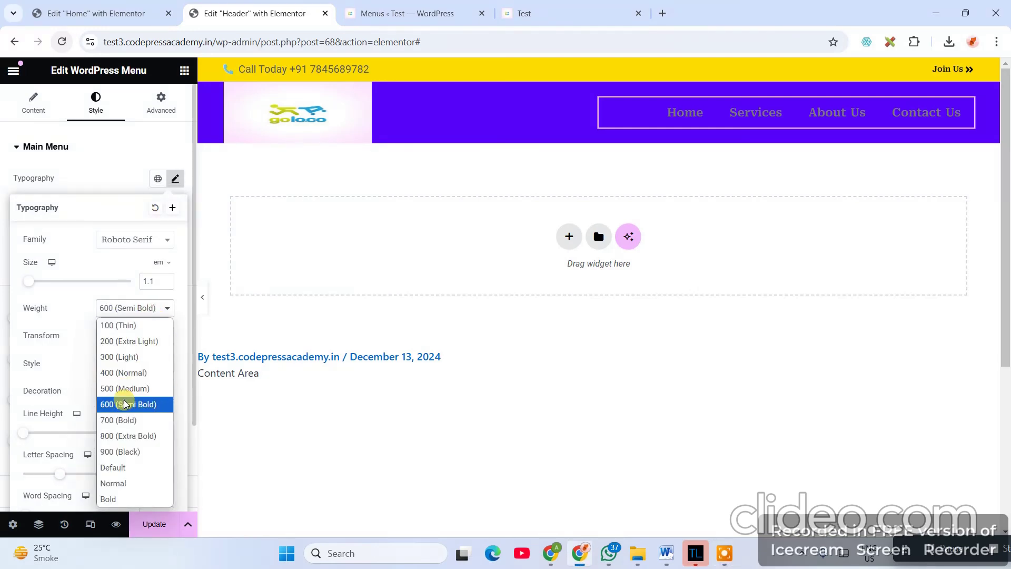
left_click(124, 420)
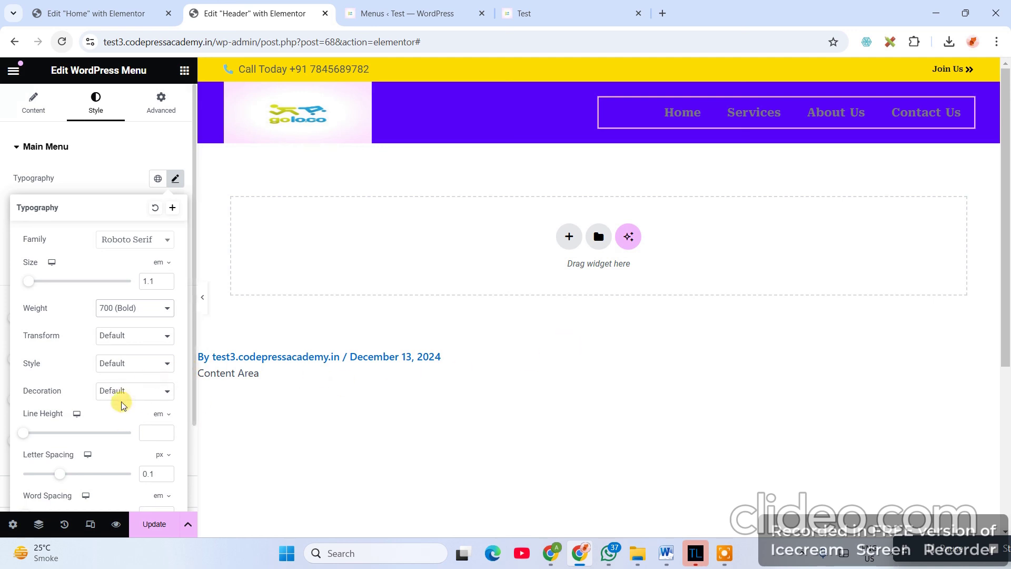
left_click(123, 308)
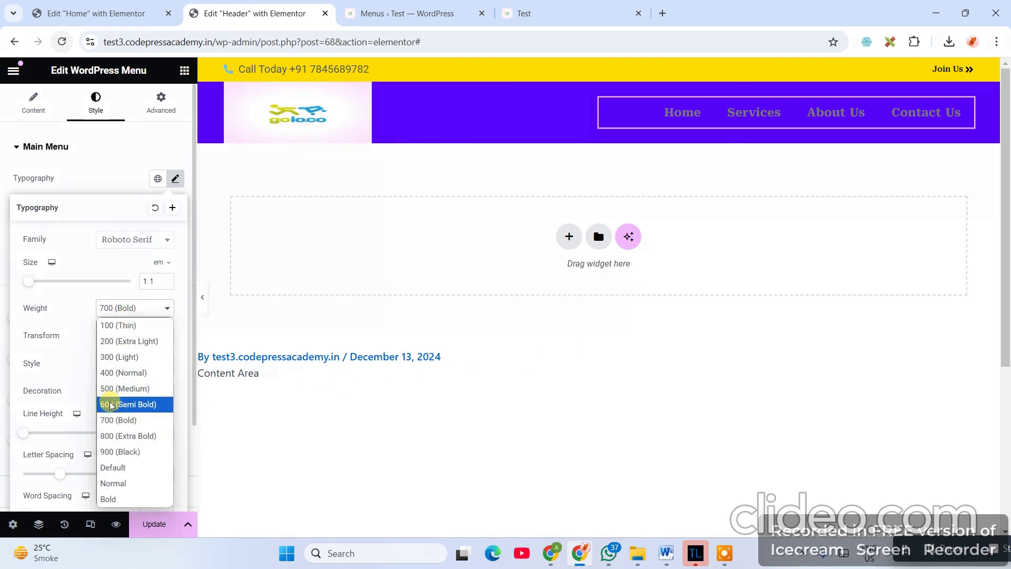
left_click(111, 404)
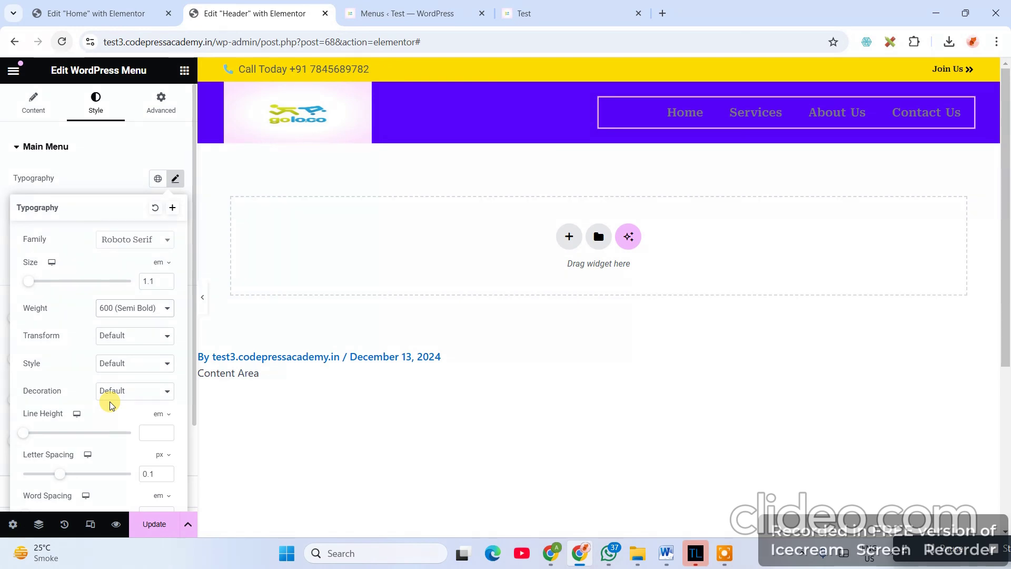
left_click(147, 310)
left_click(127, 420)
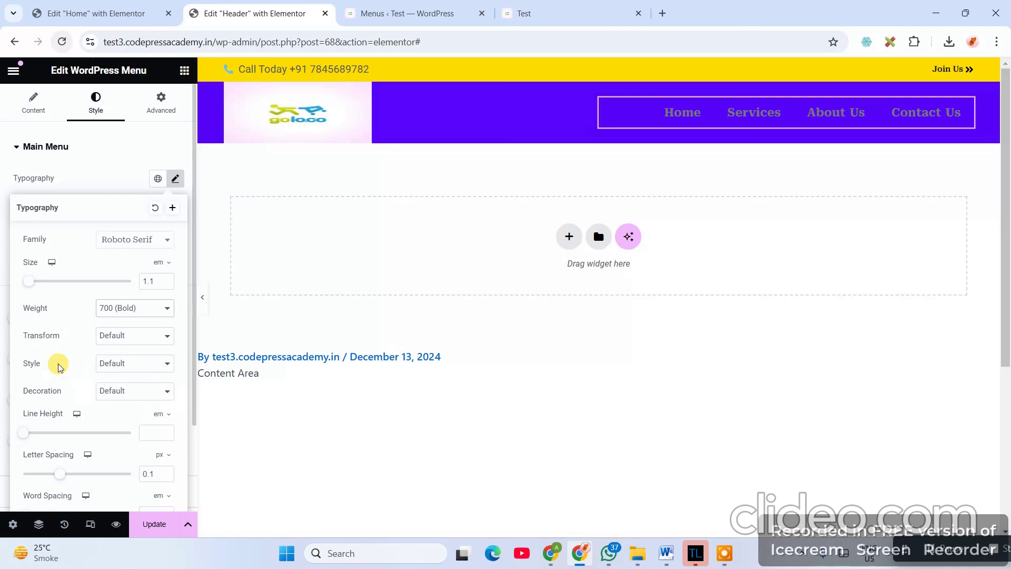
scroll(124, 462, "down", 2)
left_click(163, 527)
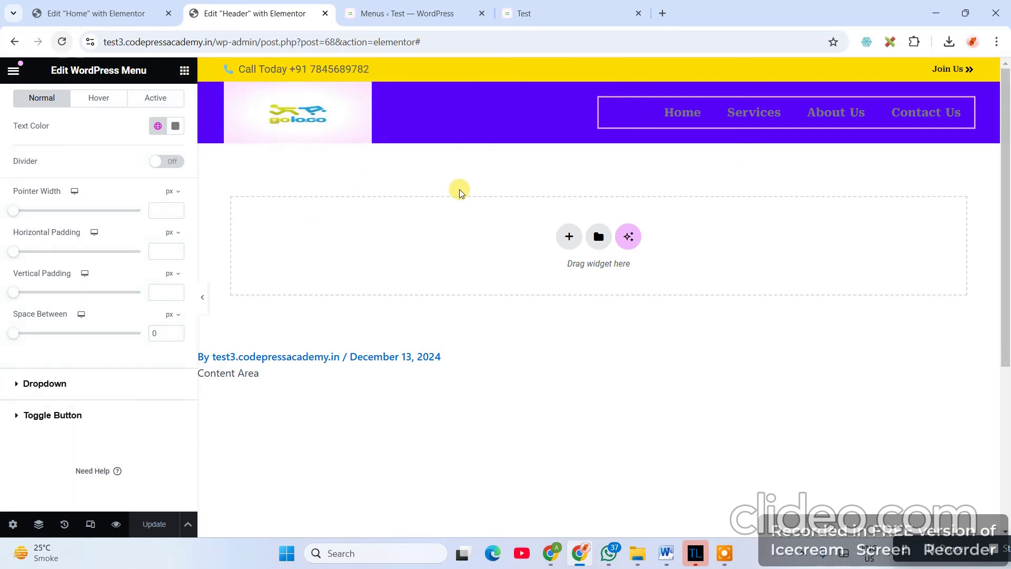
left_click(552, 15)
- Reload the live page to check the new purple header, then return to the Header editor
left_click(467, 36)
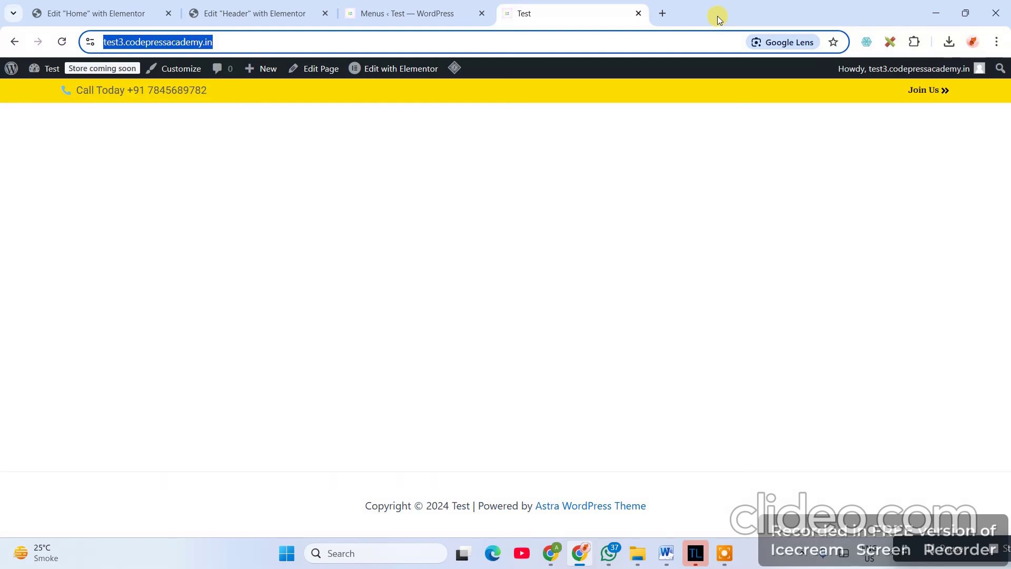
key("Return")
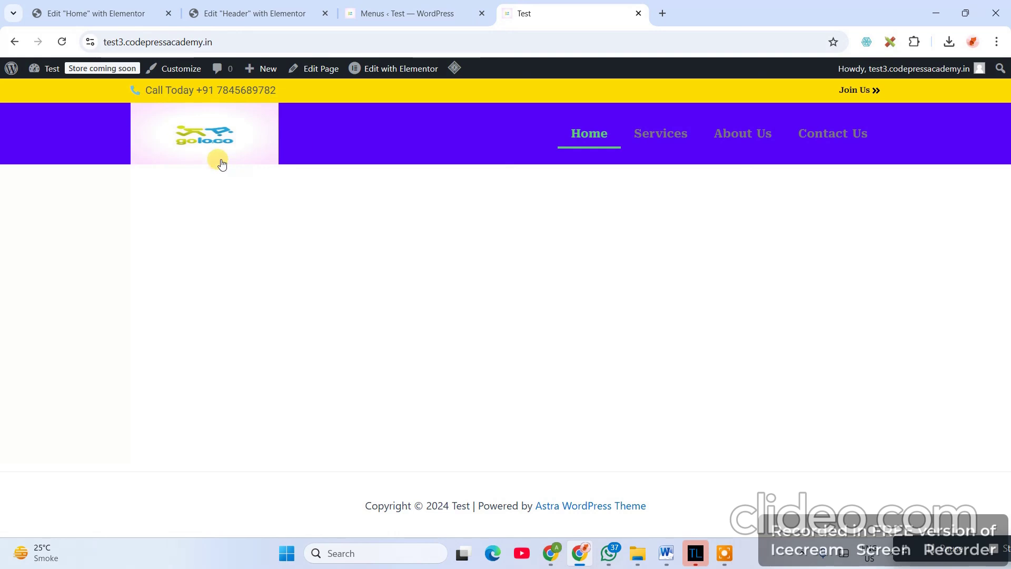
left_click(381, 8)
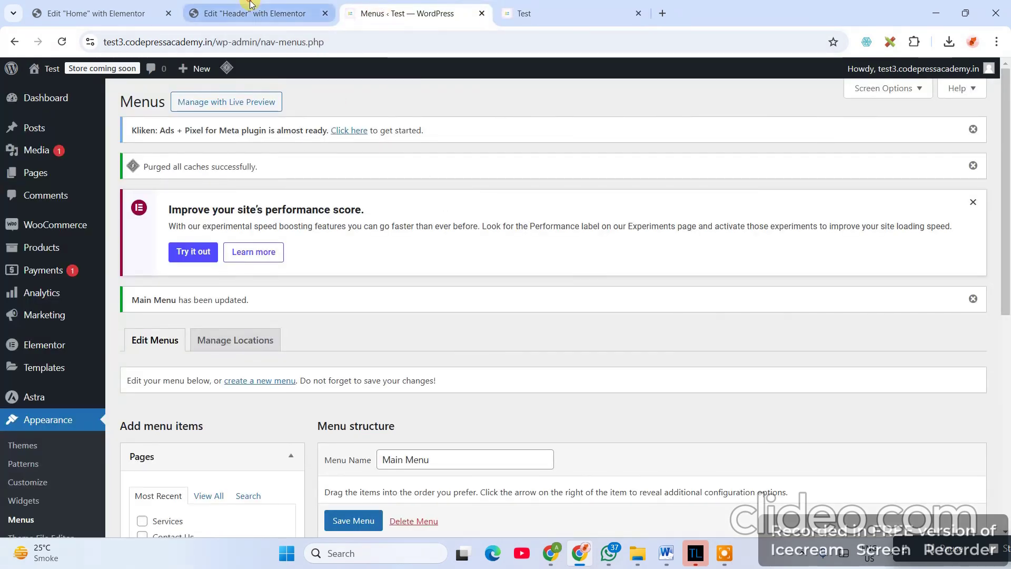
left_click(247, 13)
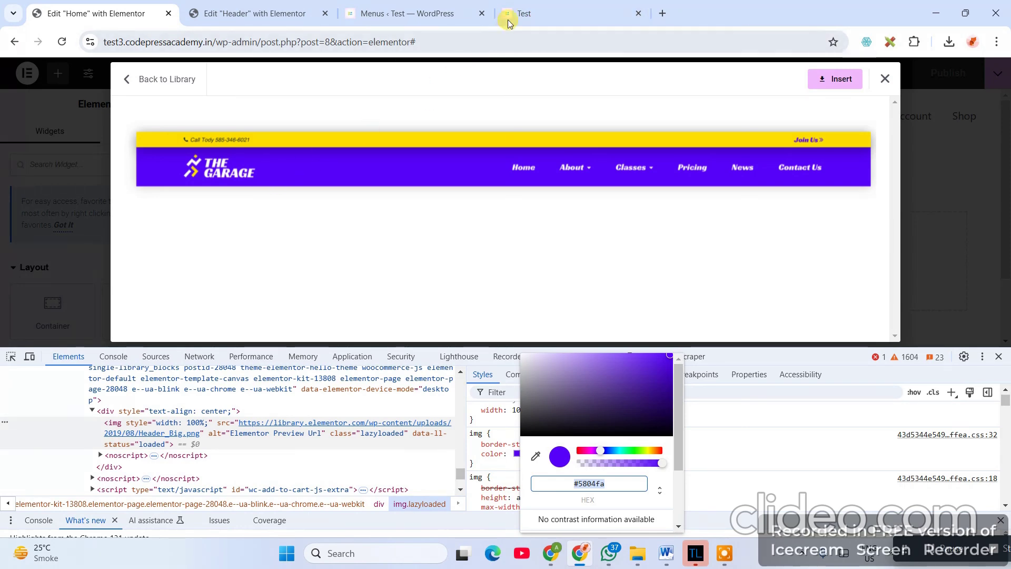
left_click(237, 13)
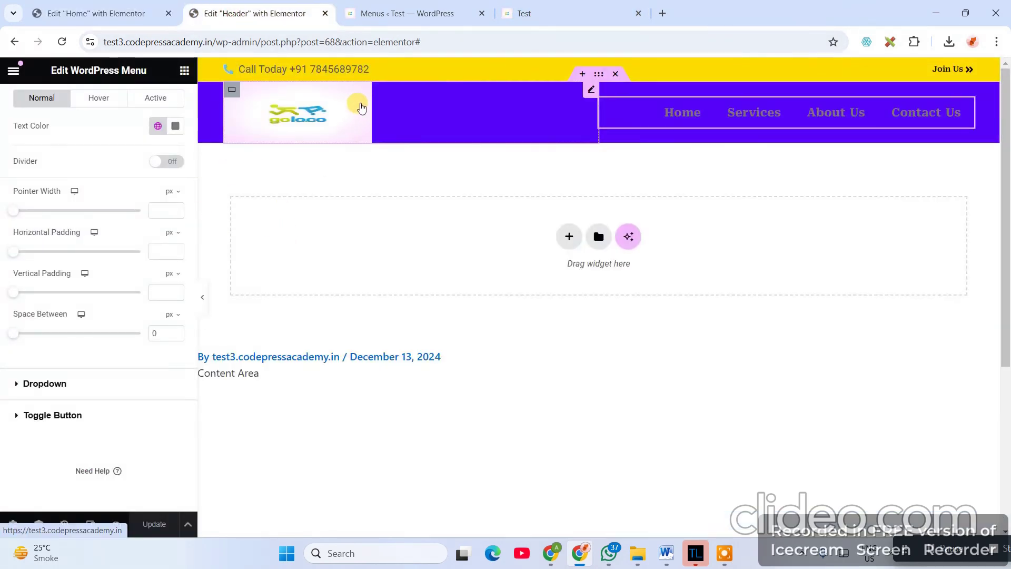
- Upload logo.png from the HatchfulExport-All folder and set it as the Site Logo
left_click(589, 89)
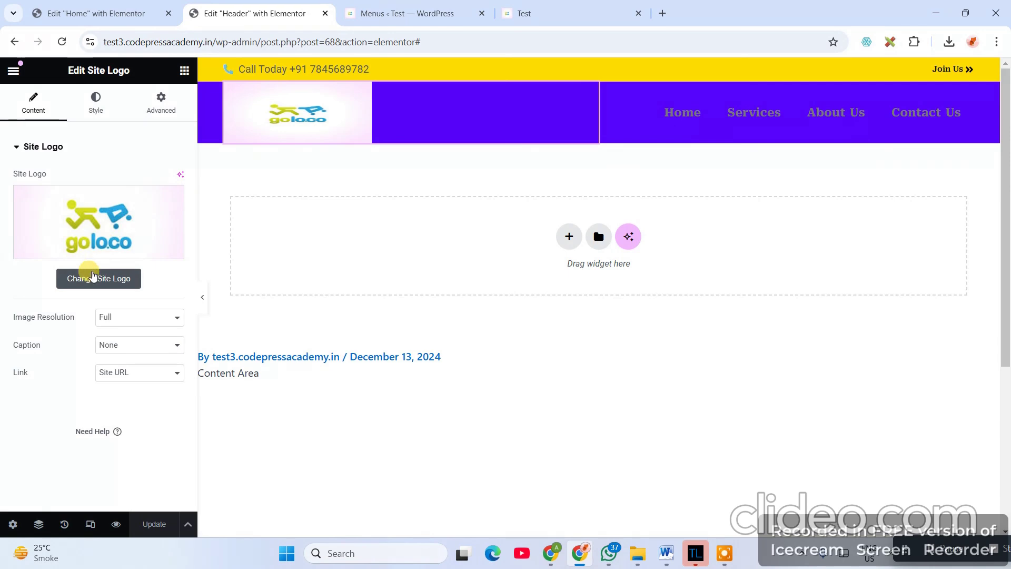
left_click(94, 278)
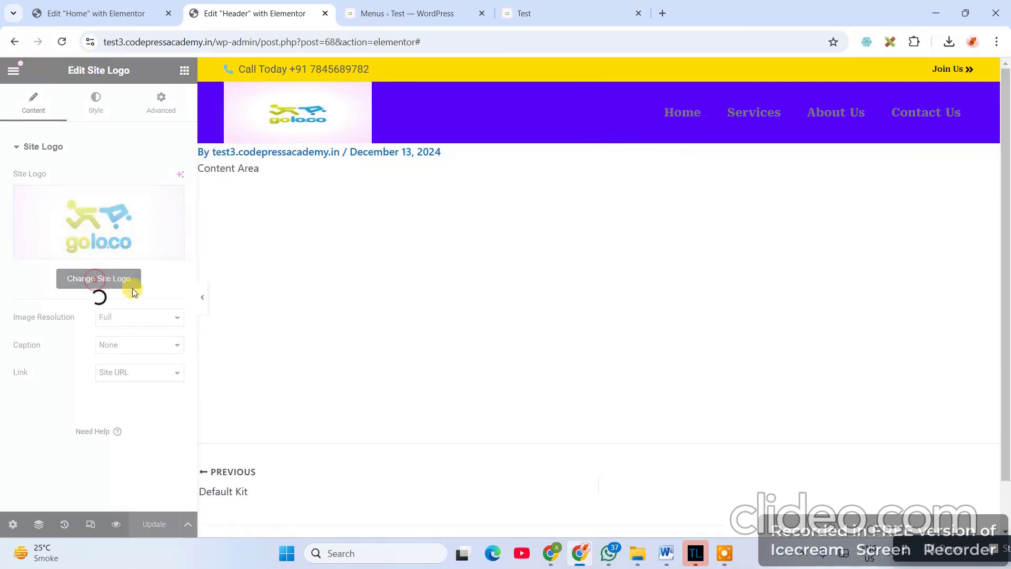
left_click(126, 305)
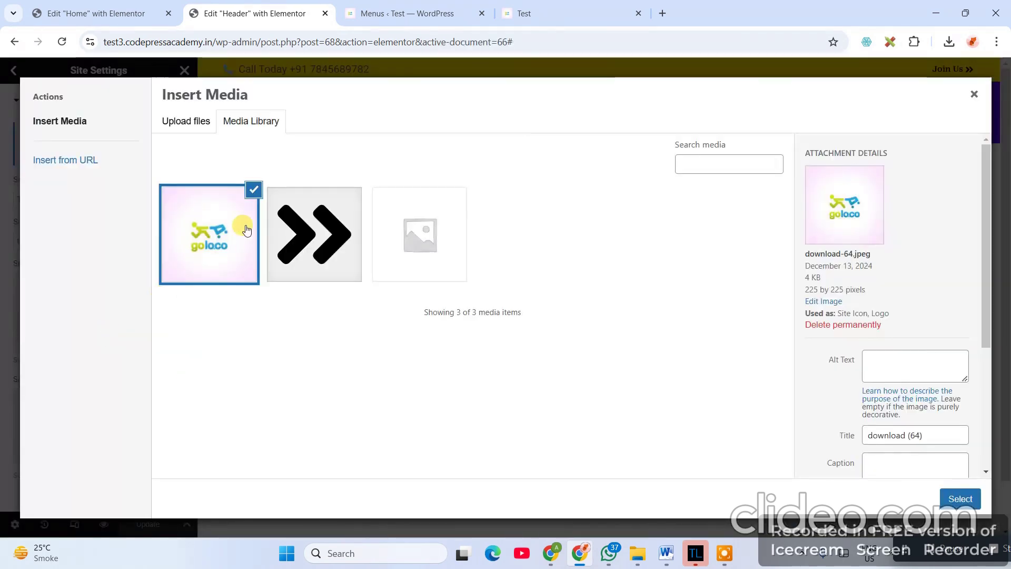
left_click(182, 124)
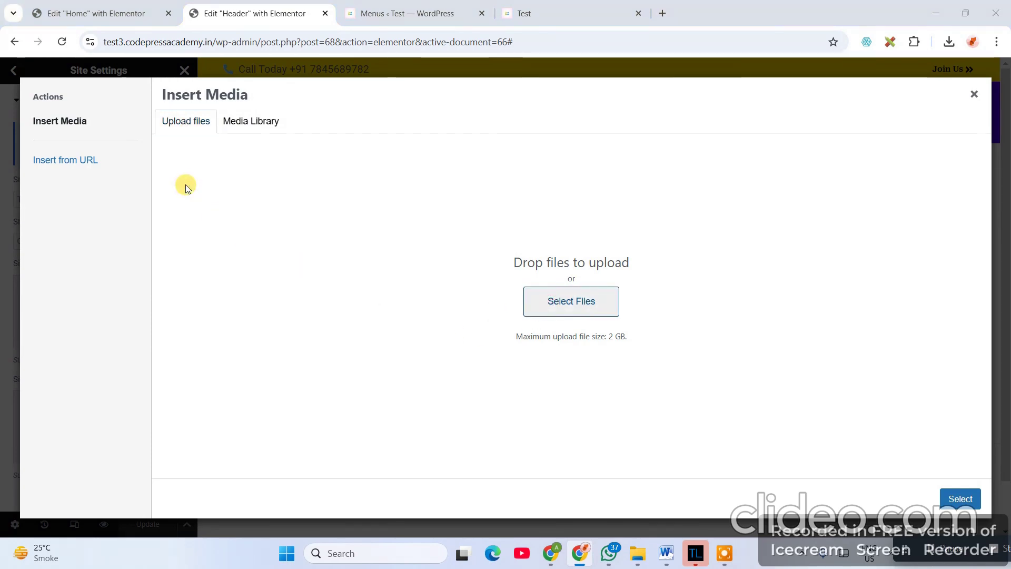
left_click(187, 188)
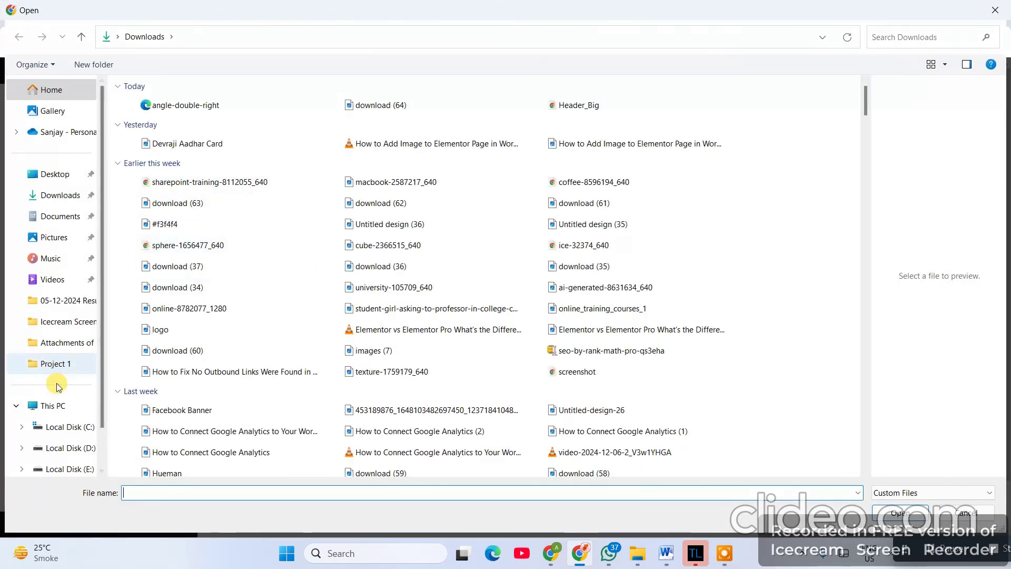
left_click(58, 448)
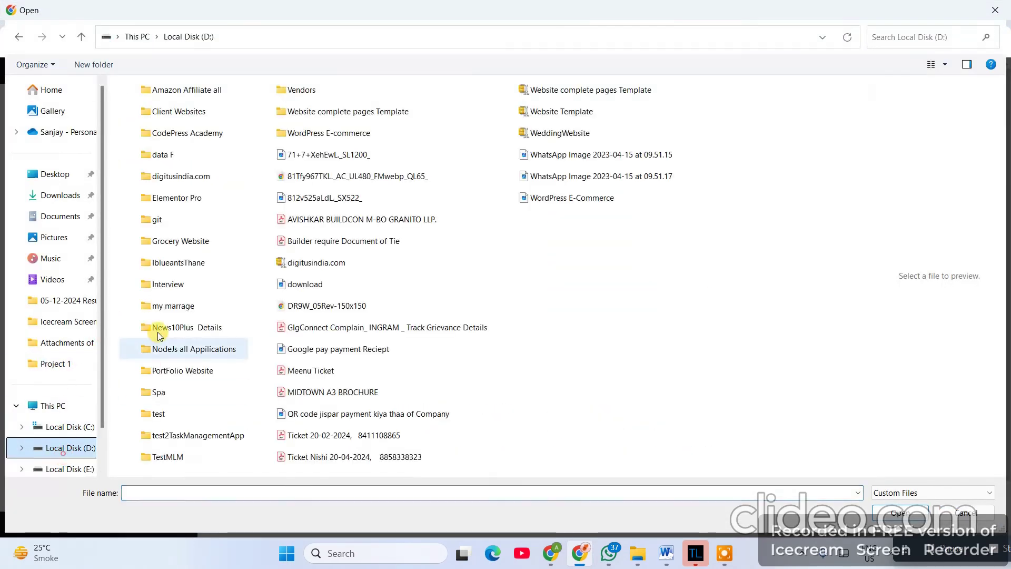
double_click(179, 138)
left_click(155, 165)
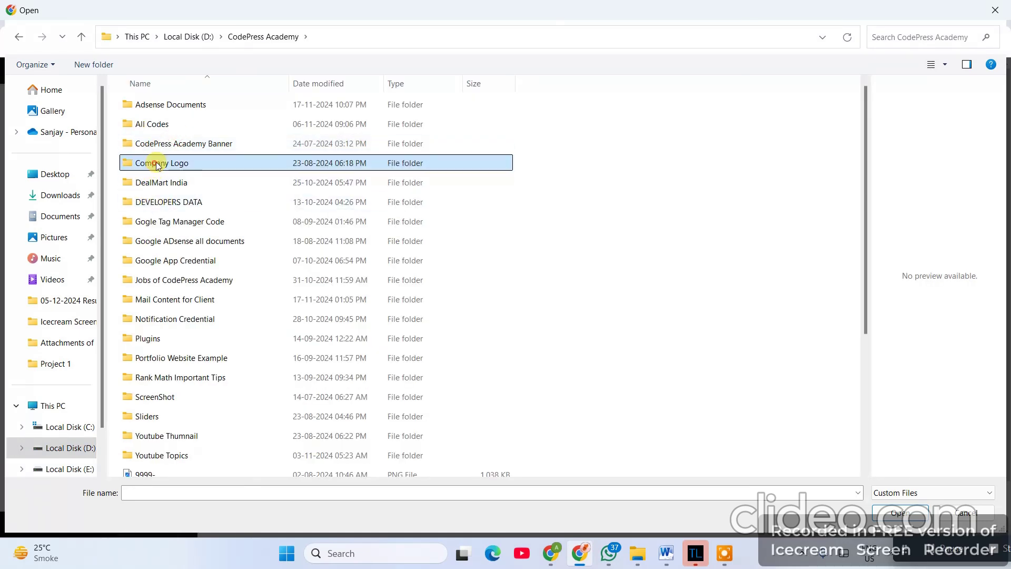
double_click(123, 163)
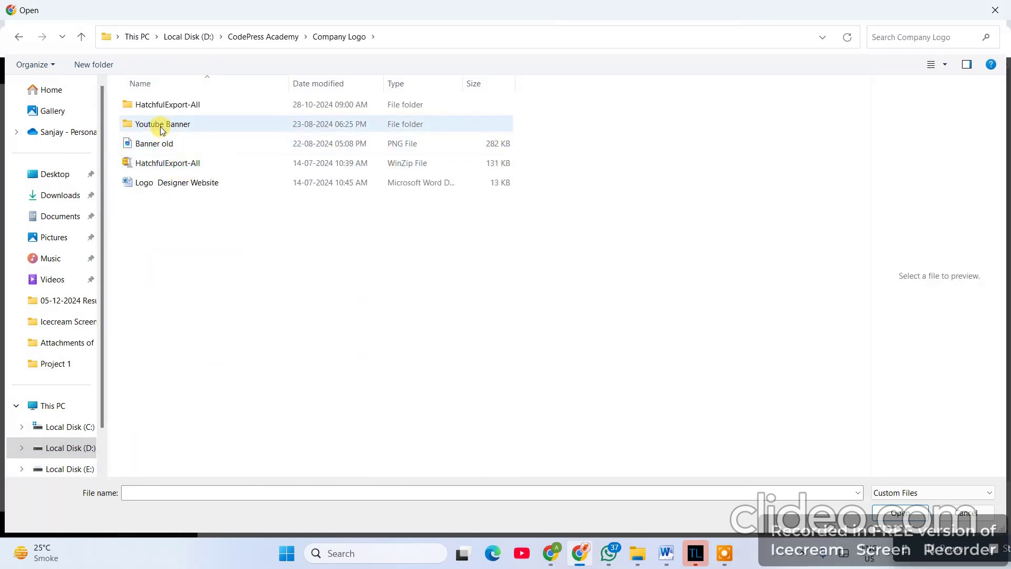
double_click(158, 104)
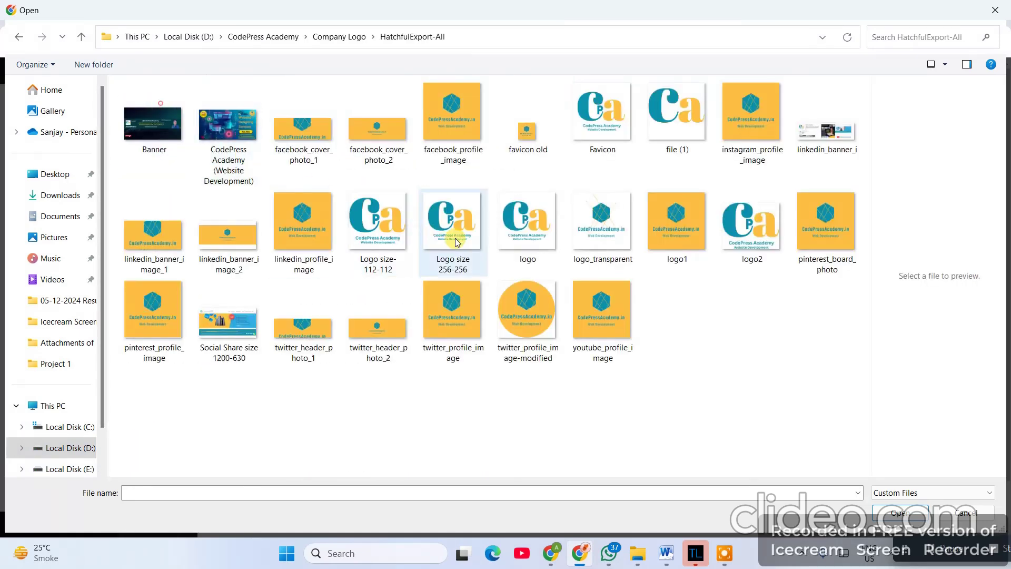
left_click(515, 228)
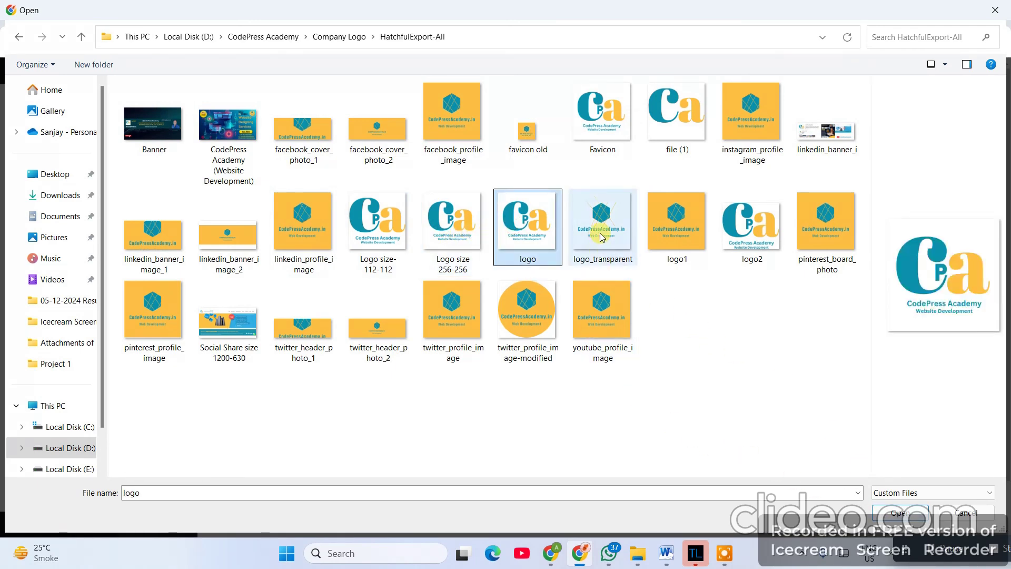
left_click(913, 518)
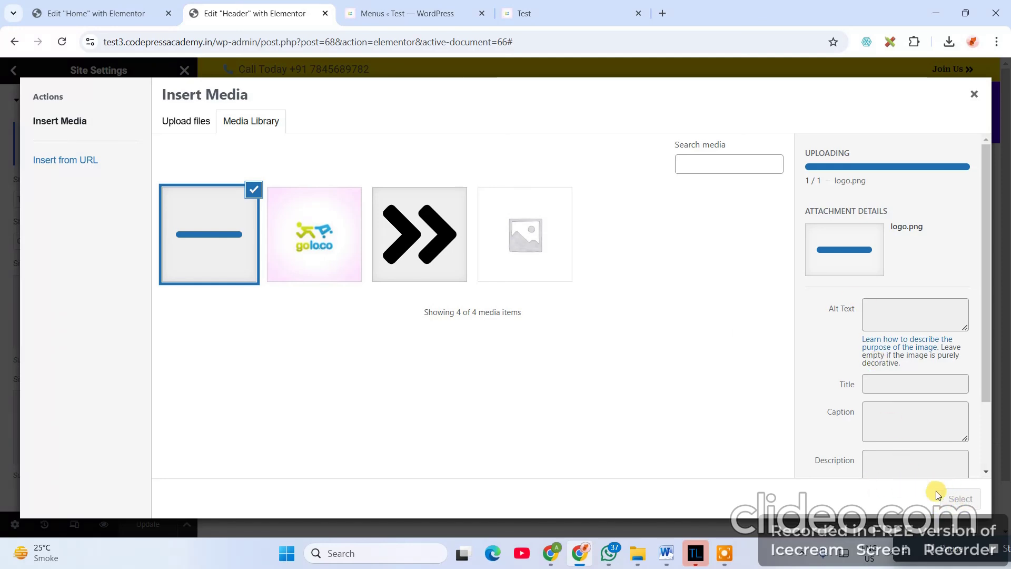
left_click(959, 498)
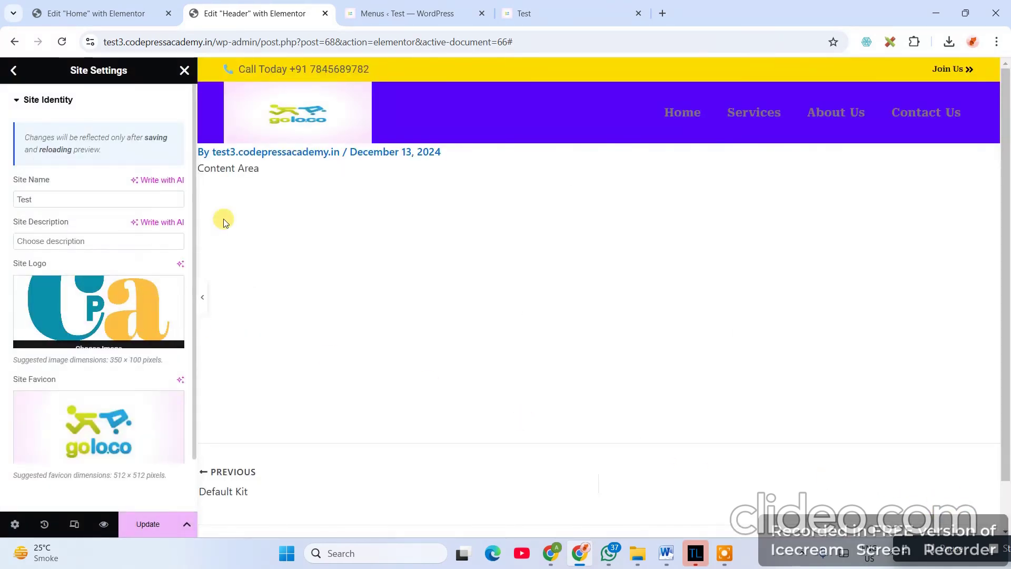
- Use the same CodePress Academy logo as Site Favicon, save the site identity, and close Site Settings
scroll(116, 395, "down", 1)
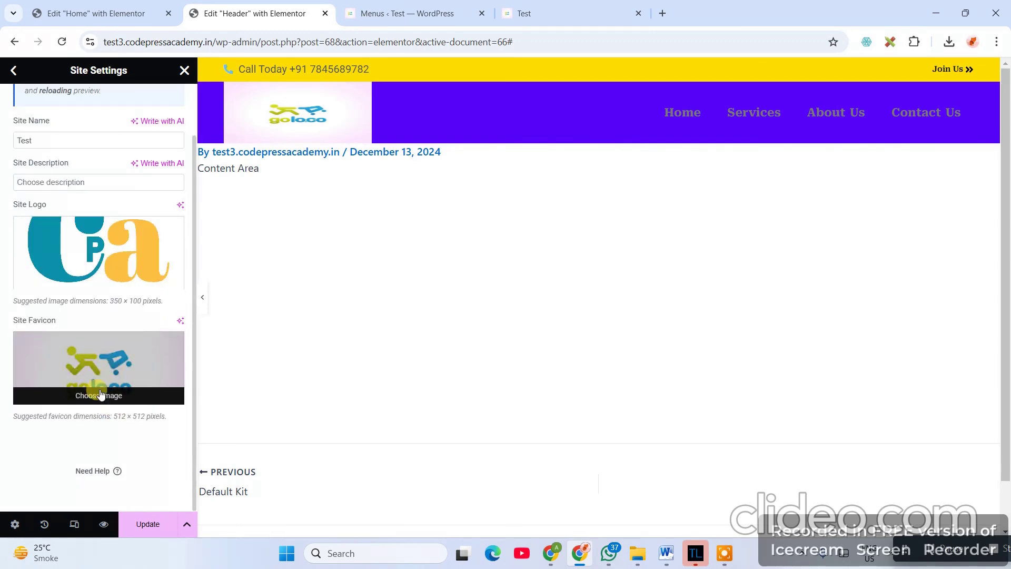
left_click(112, 403)
left_click(195, 221)
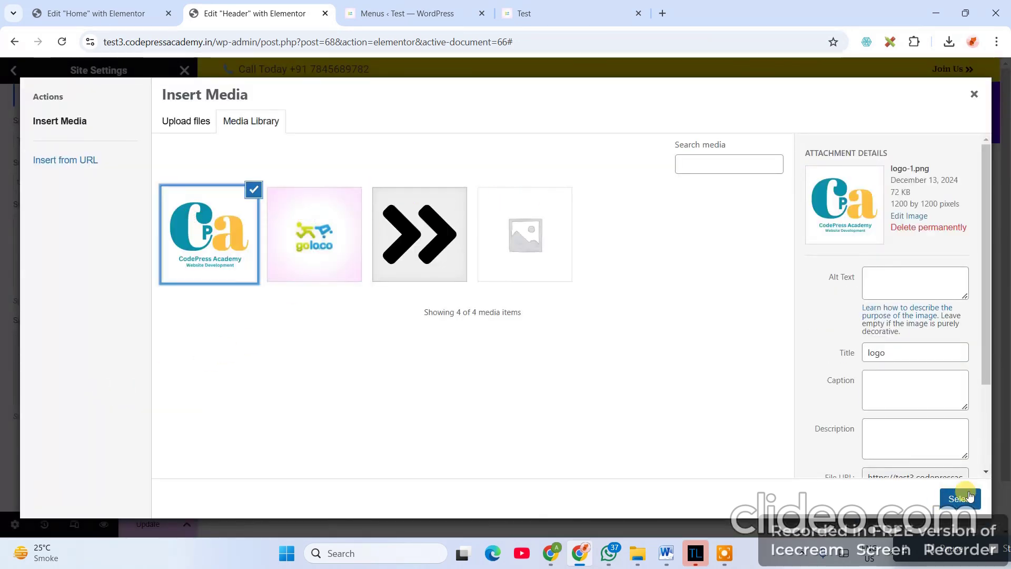
left_click(959, 499)
left_click(161, 525)
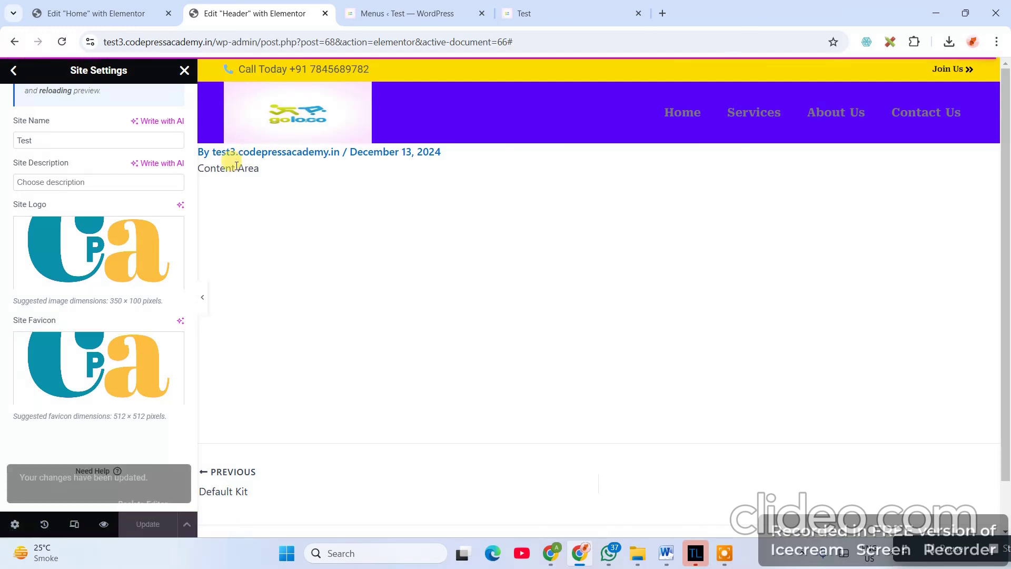
left_click(184, 71)
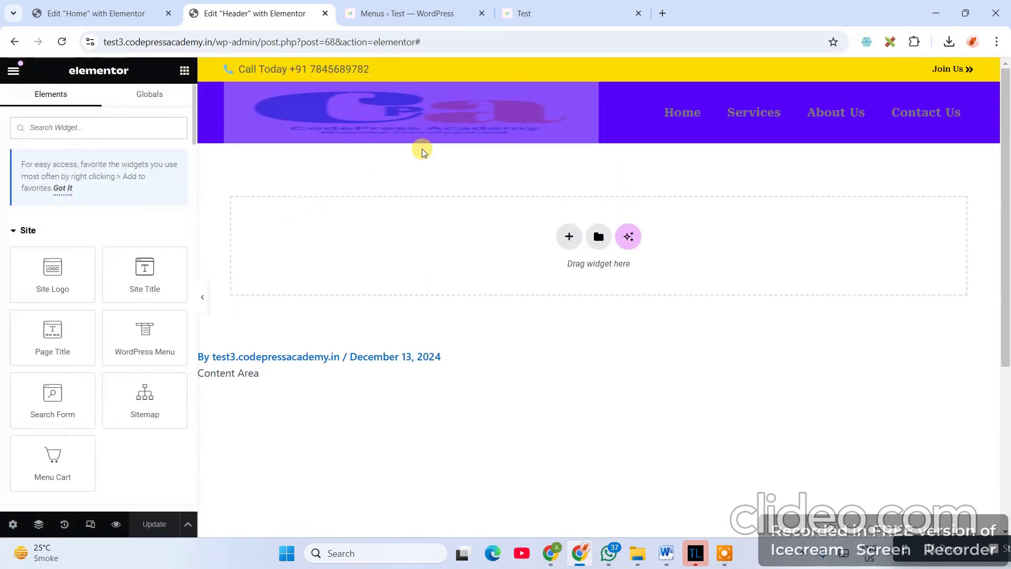
- Resize the header Site Logo to 98% width and 63 px height
left_click(589, 93)
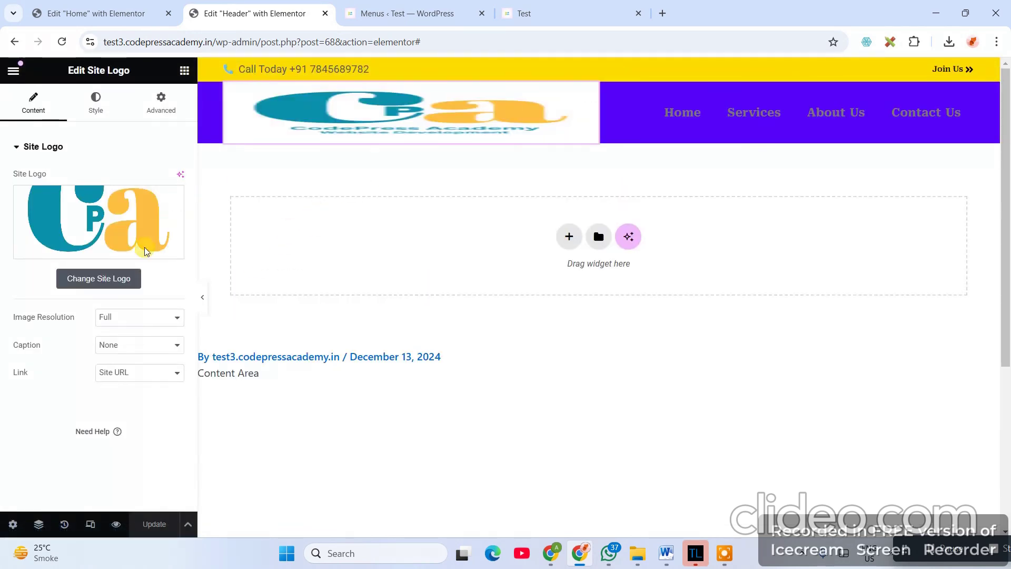
left_click(93, 112)
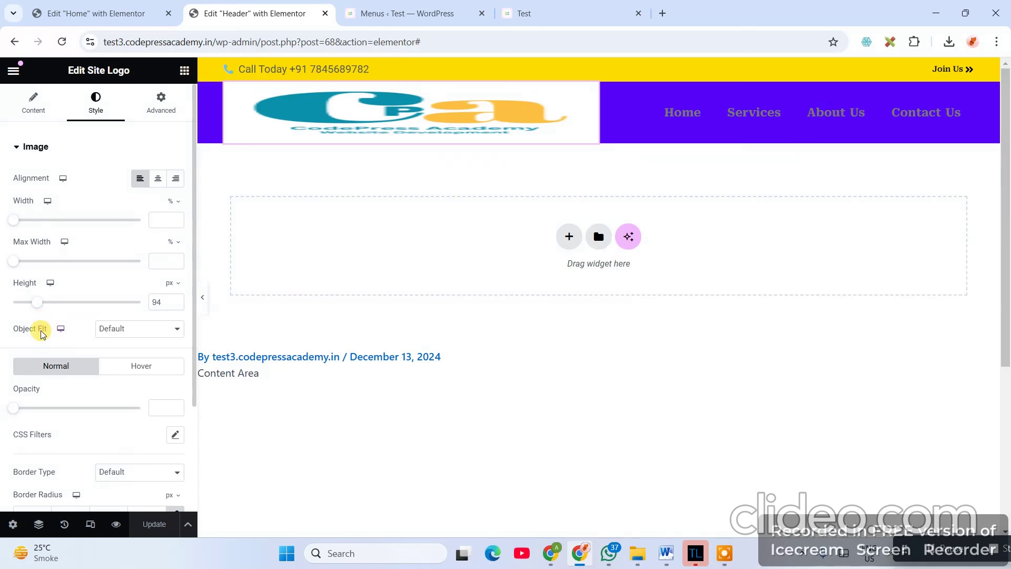
left_click_drag(38, 304, 72, 304)
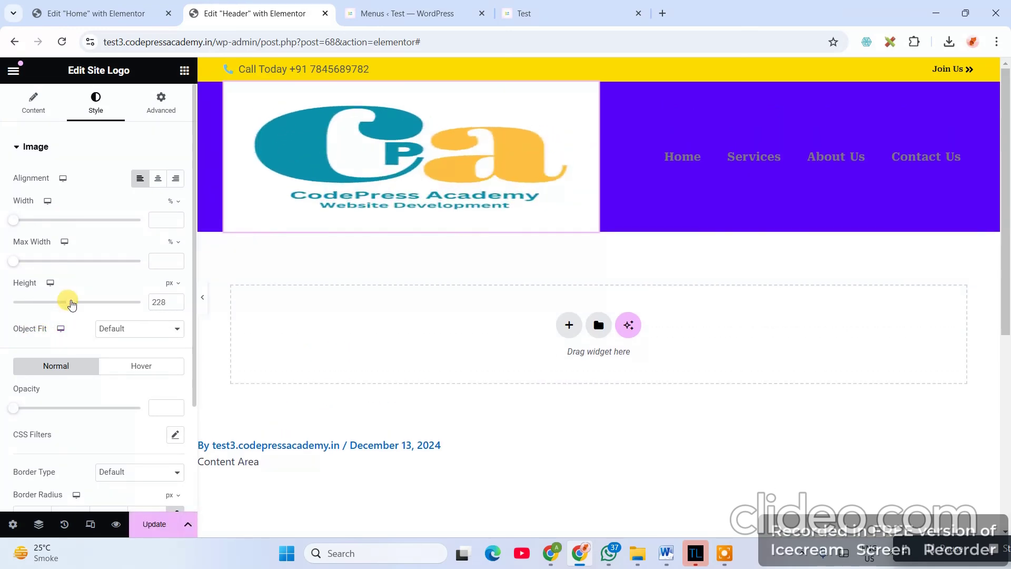
left_click_drag(18, 226, 130, 231)
left_click_drag(70, 302, 41, 310)
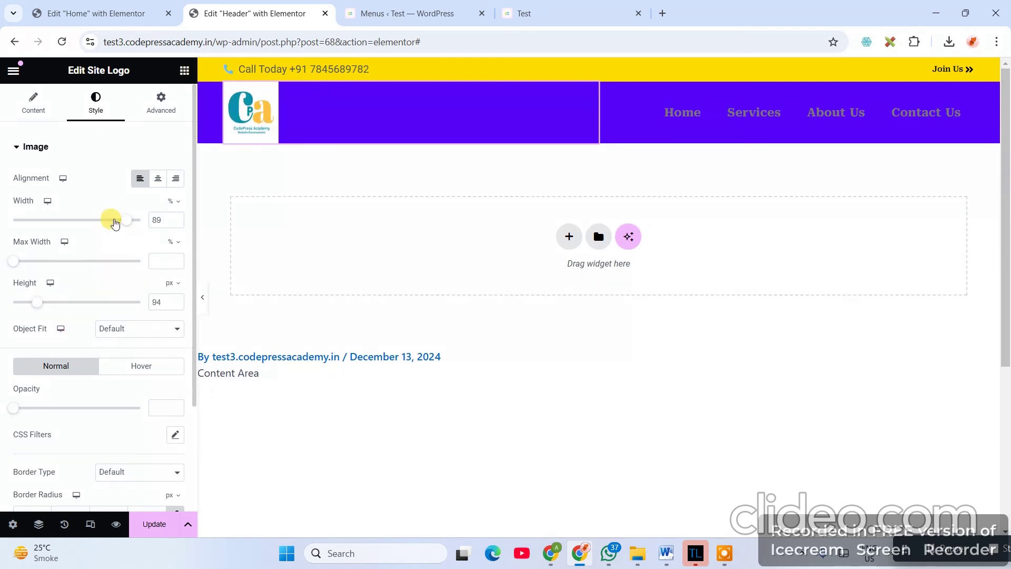
left_click_drag(124, 221, 135, 219)
mouse_move(34, 300)
left_mouse_down()
mouse_move(10, 308)
mouse_move(24, 308)
left_mouse_up()
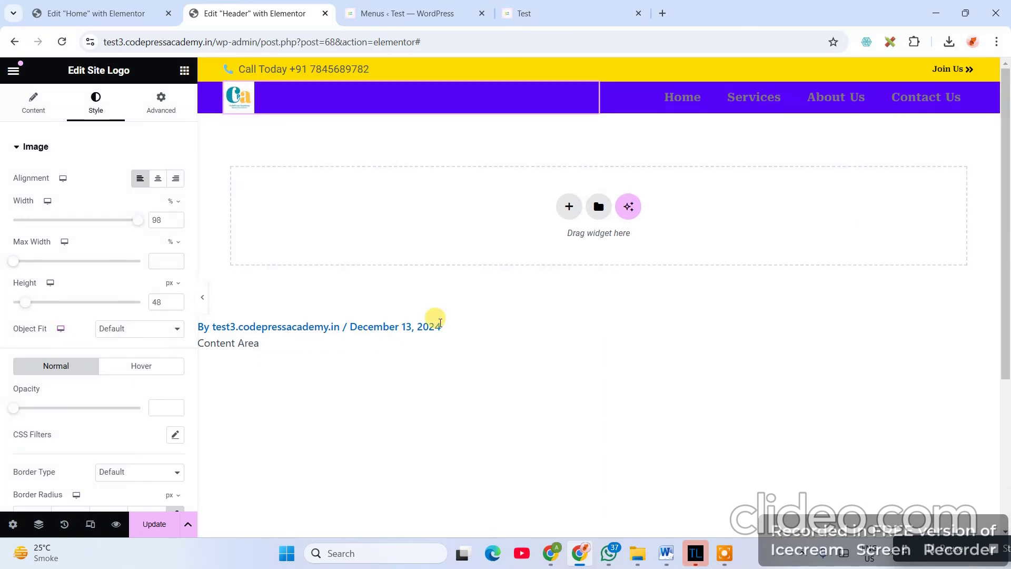
mouse_move(31, 304)
left_mouse_down()
mouse_move(49, 301)
mouse_move(31, 309)
left_mouse_up()
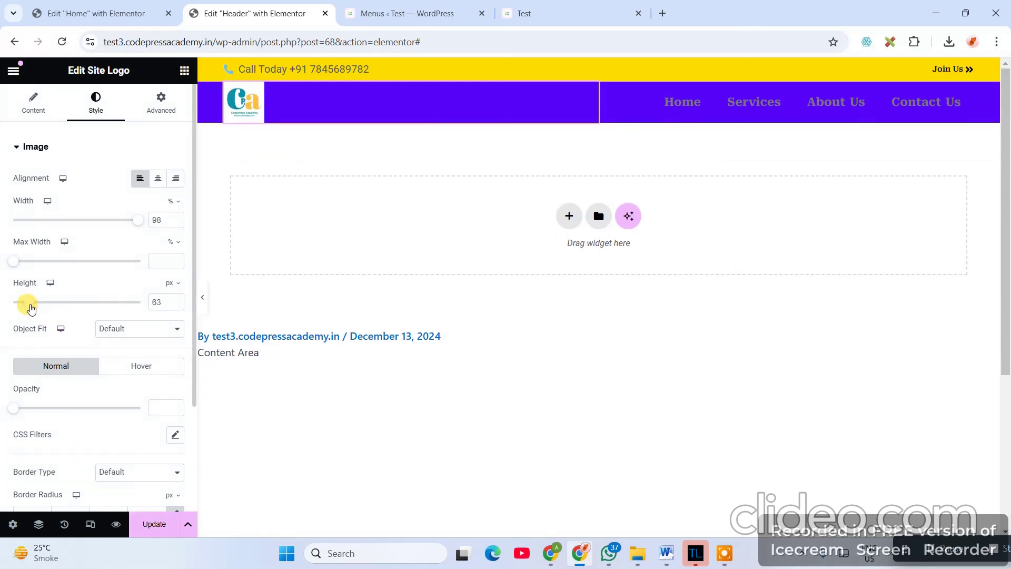
- Update the header and reload the live site to check the smaller logo
left_click(150, 525)
left_click(558, 10)
left_click(516, 40)
key("Return")
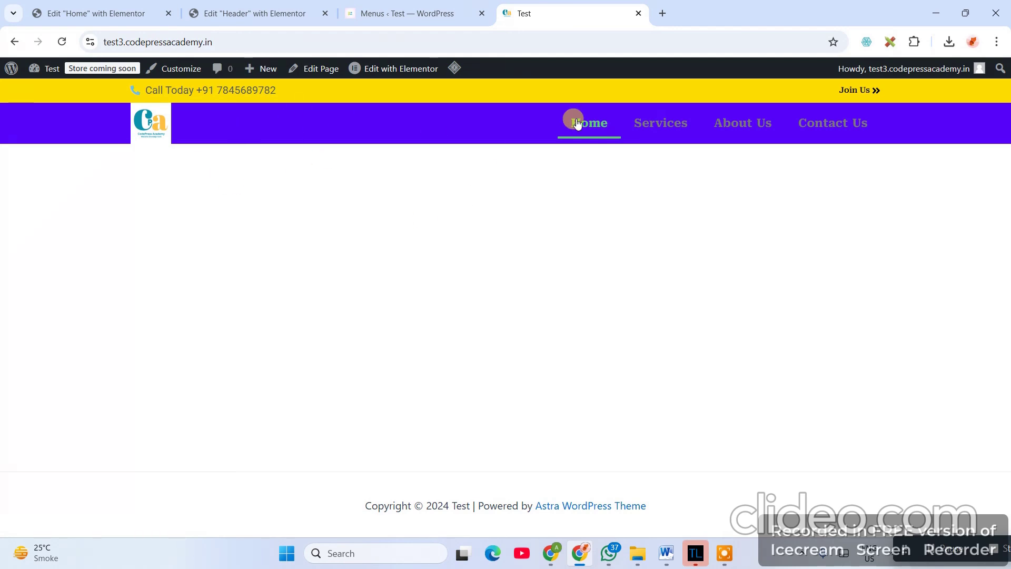
- Set the header menu's main text colour to the white global colour (#FFFFFF)
left_click(264, 12)
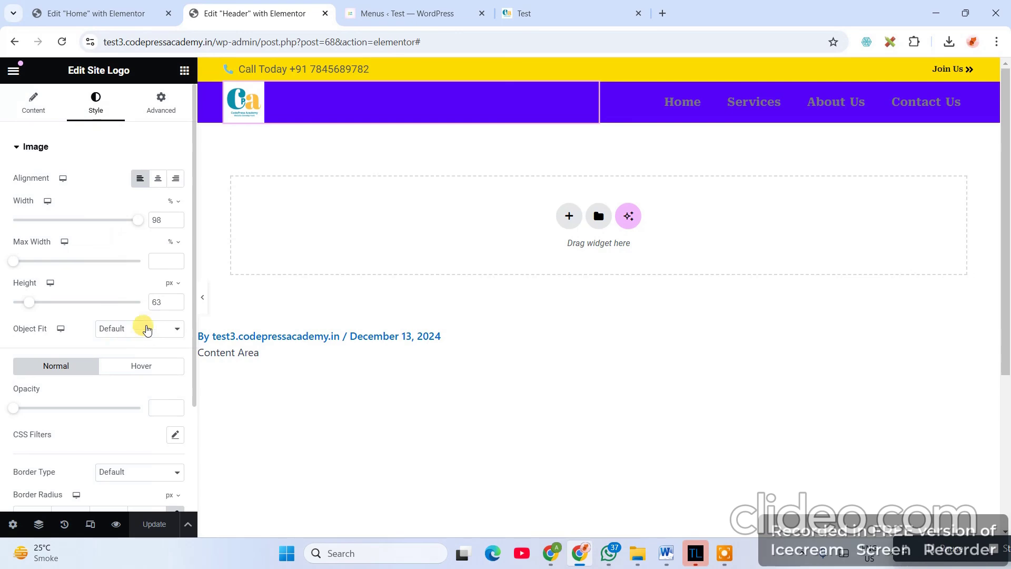
left_click(88, 15)
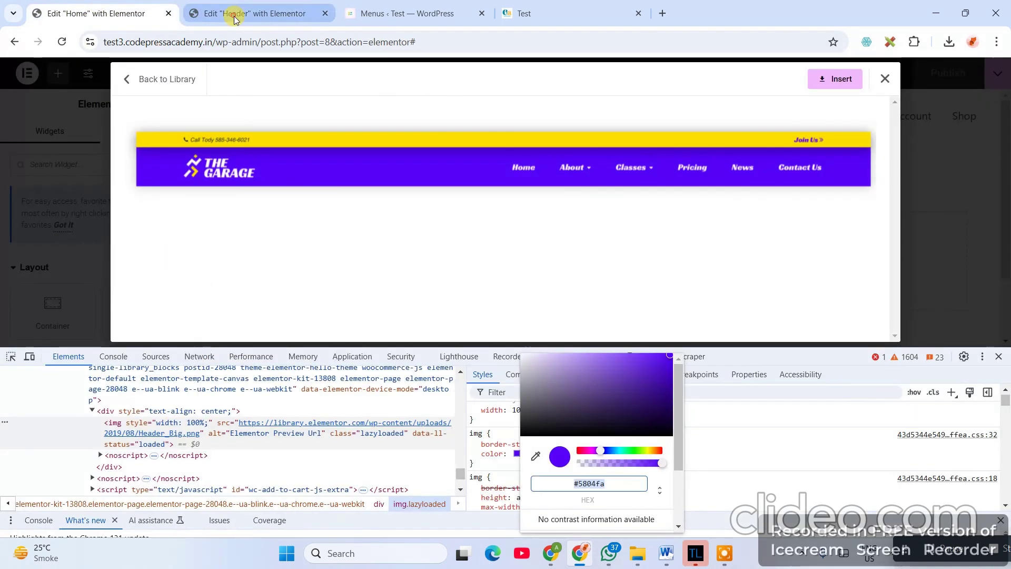
left_click(232, 14)
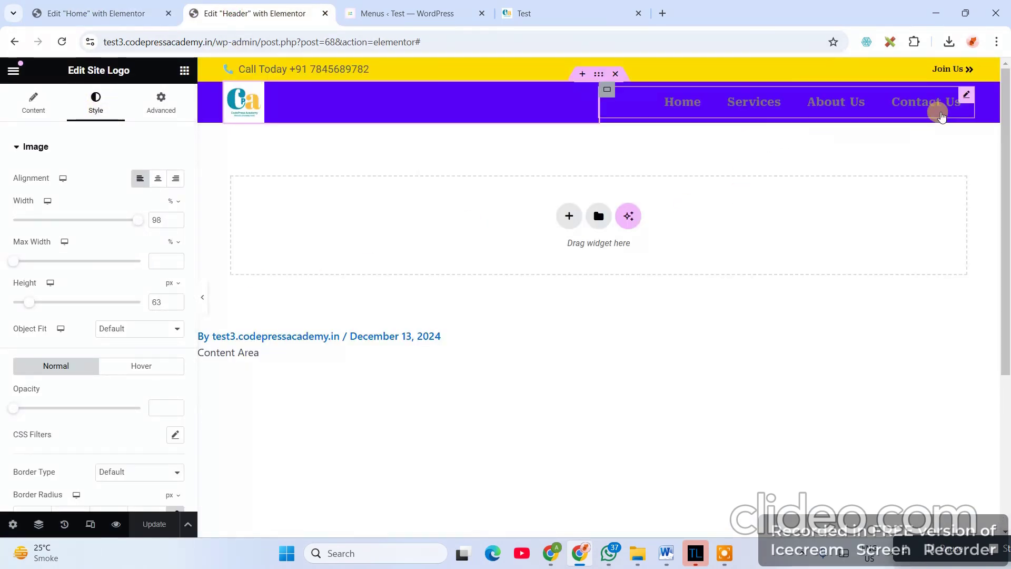
left_click(869, 116)
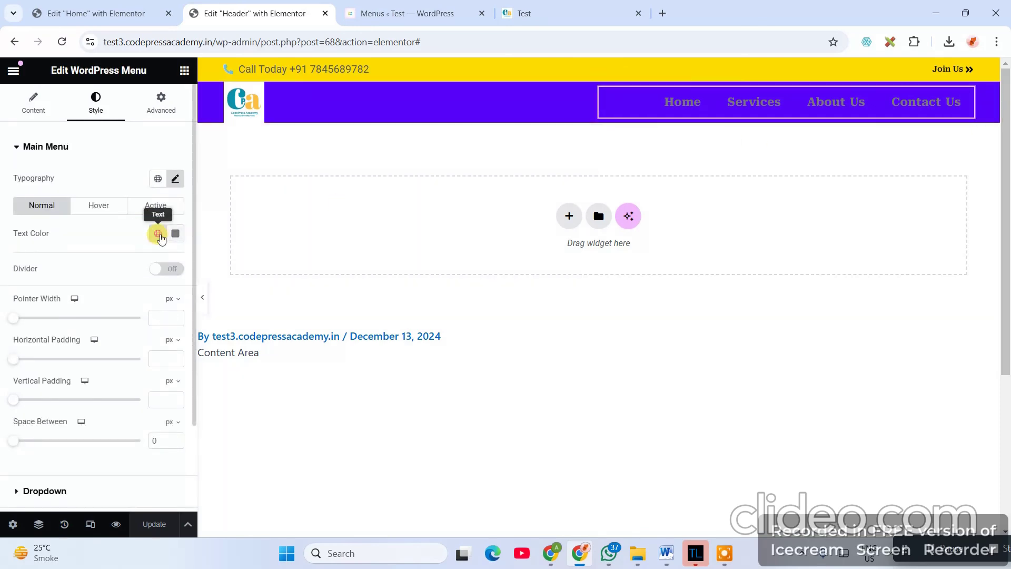
left_click(158, 234)
scroll(97, 442, "down", 2)
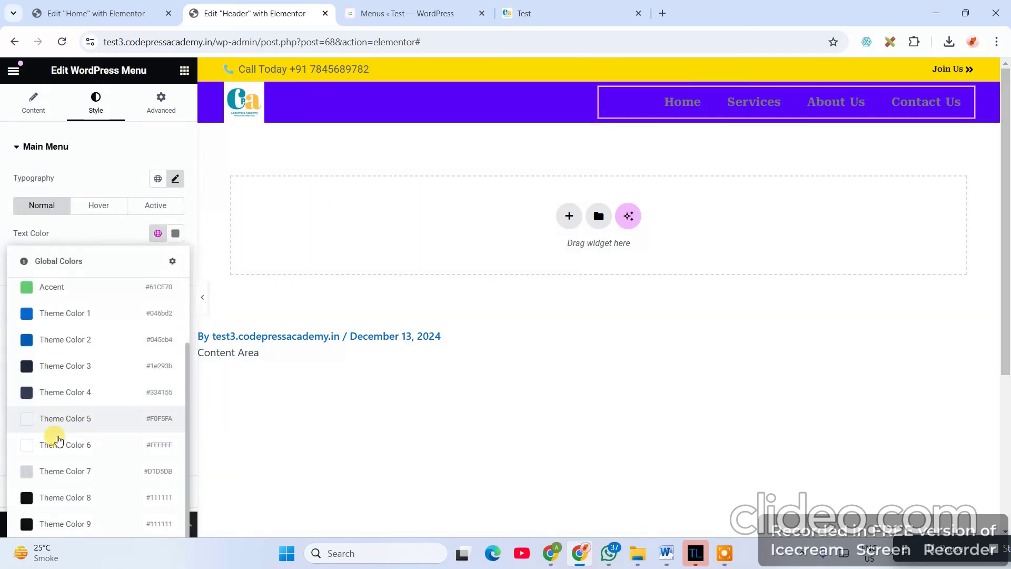
left_click(64, 445)
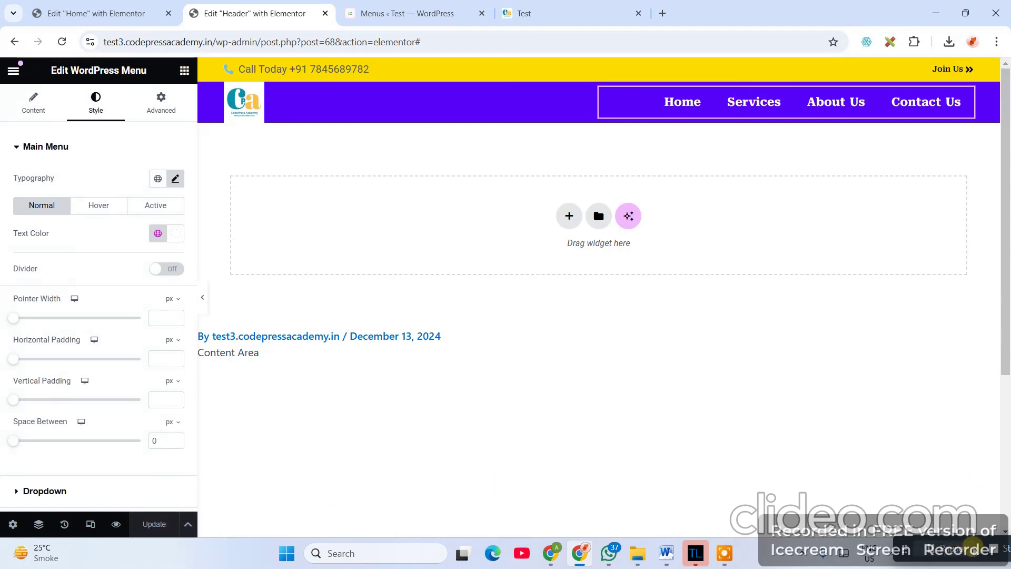
- Reload the live site to view the white menu items
left_click(523, 13)
left_click(526, 39)
key("Return")
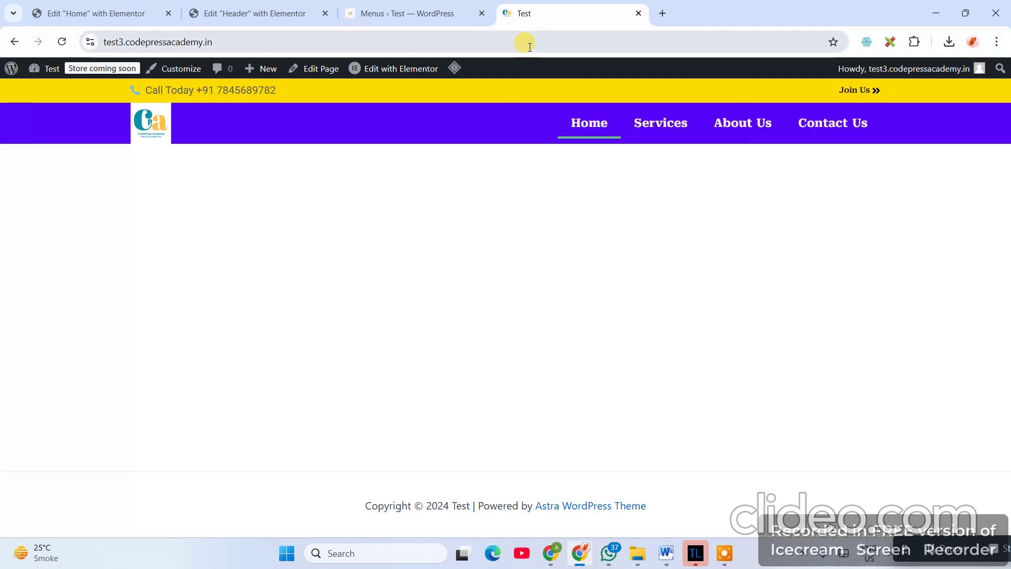